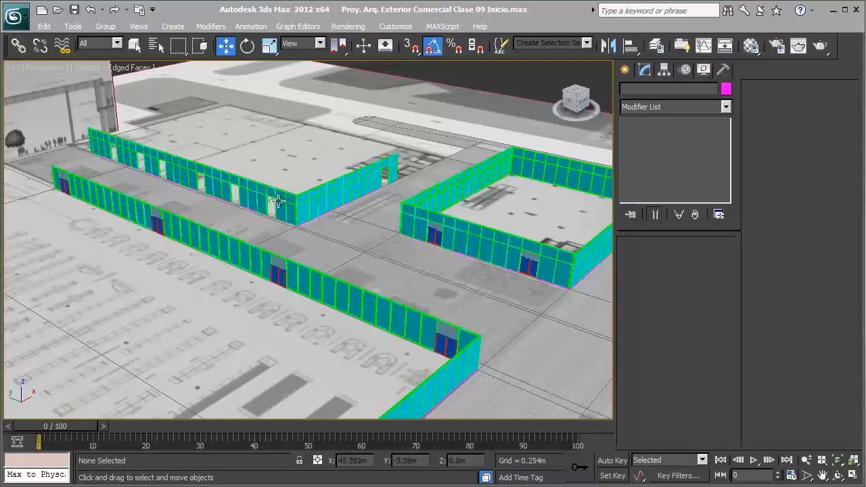
Step: Pan and zoom across the walls, selecting the doors on the long wall and square building
middle_click_drag(283, 230, 288, 251)
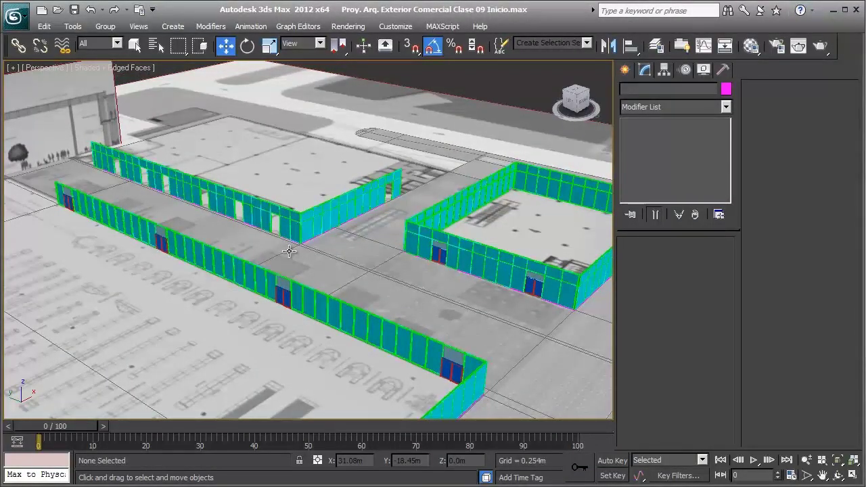
left_click(284, 296)
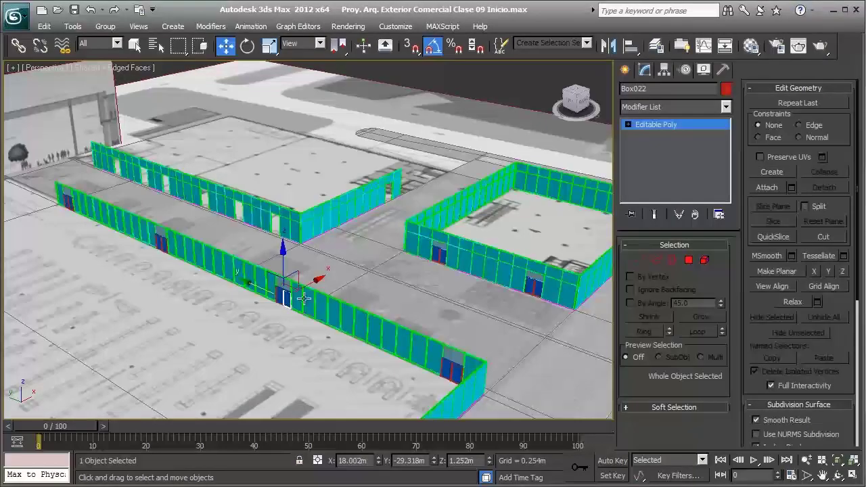
middle_click_drag(445, 301, 331, 230)
scroll(336, 273, "up", 2)
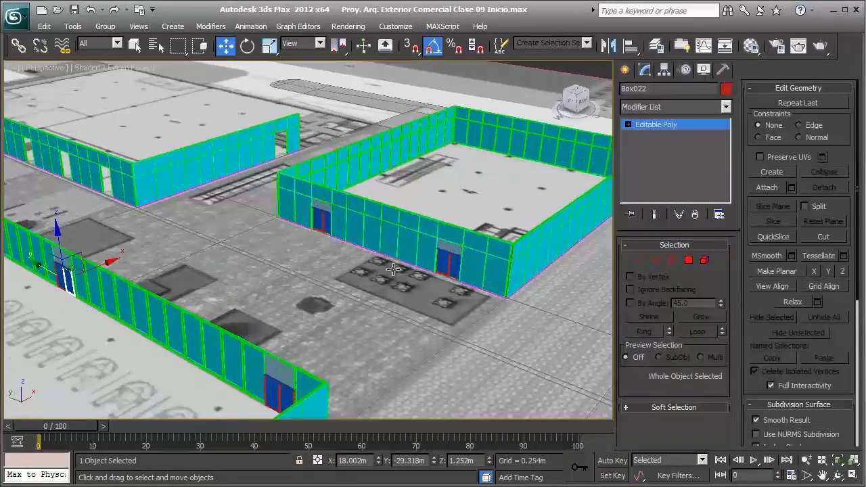
scroll(336, 273, "up", 2)
scroll(336, 273, "up", 2)
scroll(336, 274, "up", 2)
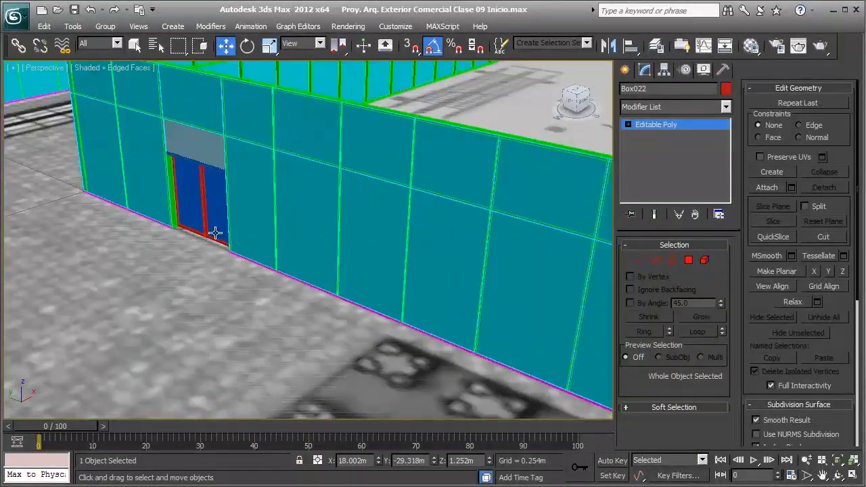
middle_click_drag(251, 253, 300, 284)
scroll(271, 270, "up", 1)
scroll(276, 255, "down", 1)
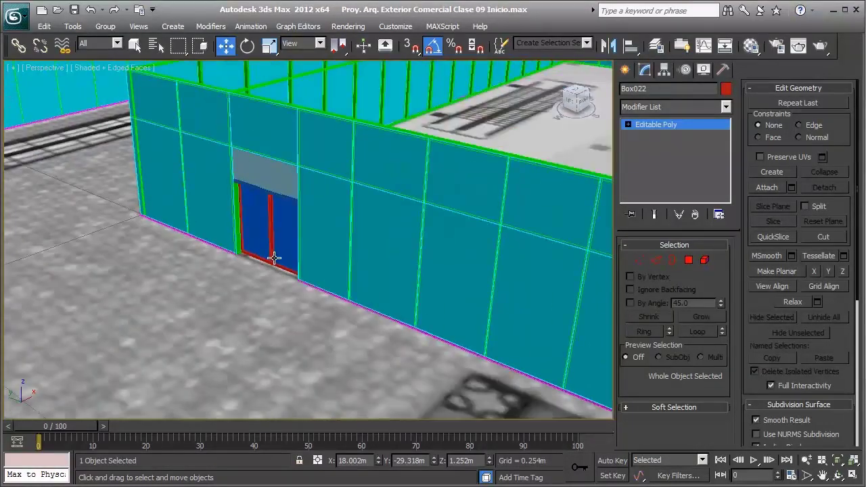
scroll(274, 252, "down", 2)
left_click(550, 314)
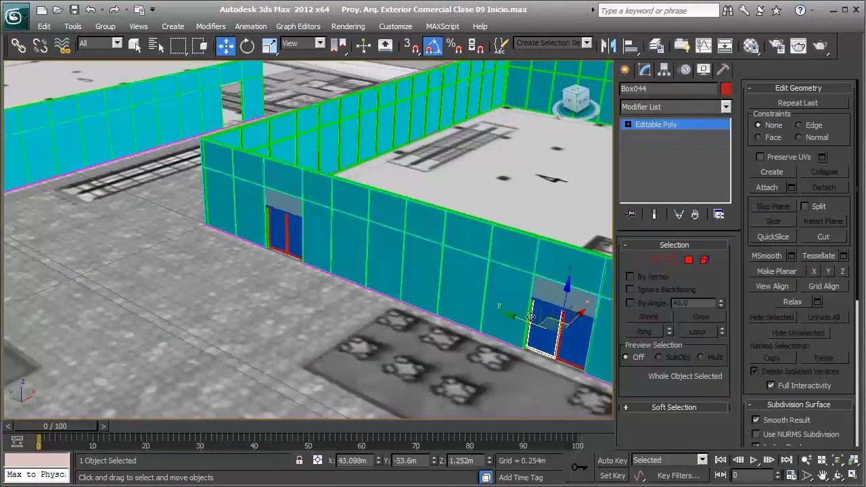
Step: Orbit and pan along the walls to reach a diagonal overview of all the doors
mouse_move(479, 316)
middle_mouse_down("alt")
mouse_move(541, 312)
mouse_move(405, 313)
middle_mouse_up("alt")
scroll(541, 312, "up", 2)
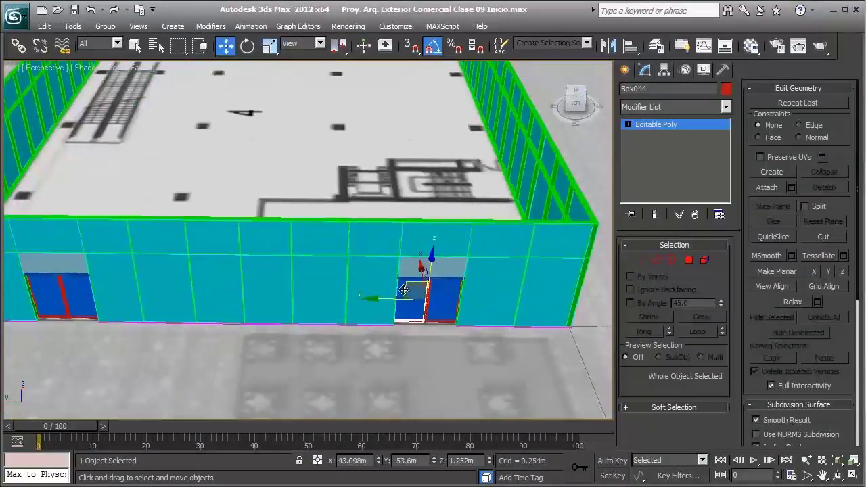
scroll(404, 313, "up", 2)
scroll(325, 304, "down", 3)
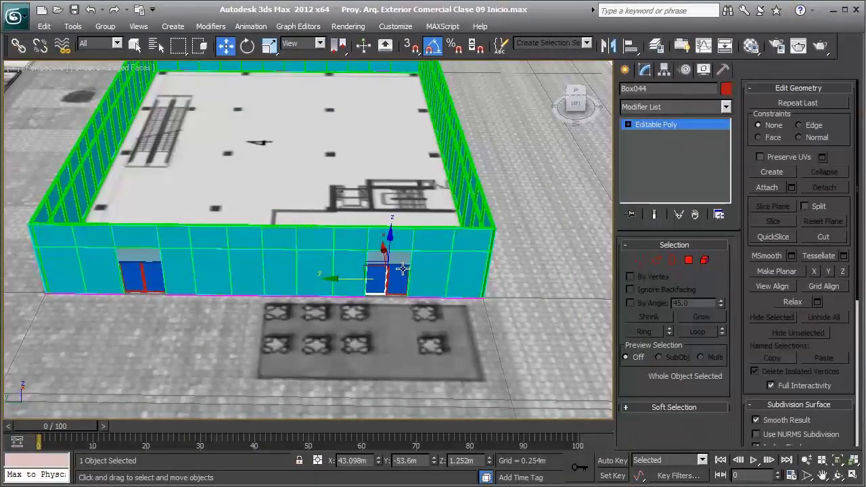
middle_click_drag(149, 288, 307, 226)
scroll(307, 226, "down", 3)
scroll(284, 311, "up", 3)
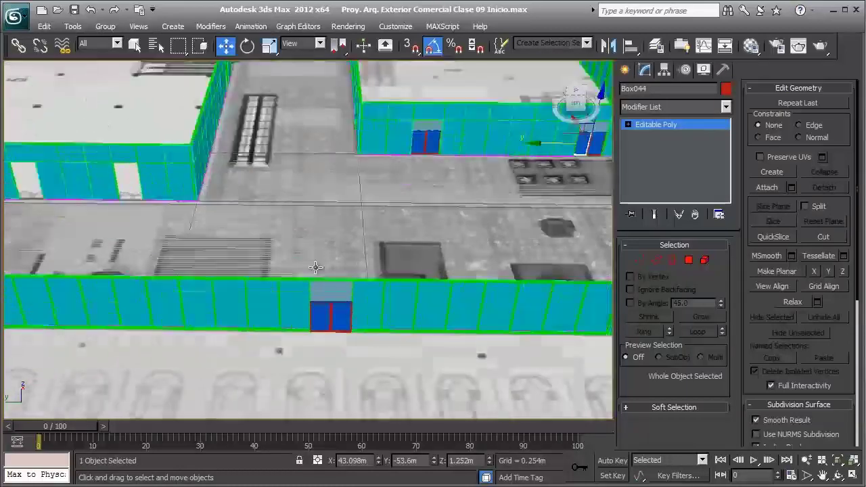
middle_click_drag(276, 319, 490, 322)
middle_click_drag(237, 309, 521, 310)
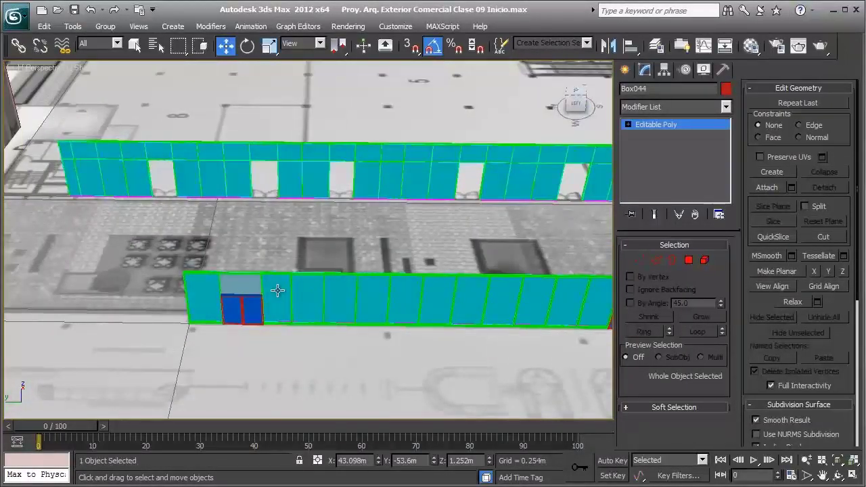
mouse_move(281, 286)
middle_mouse_down()
mouse_move(363, 286)
mouse_move(145, 299)
middle_mouse_up()
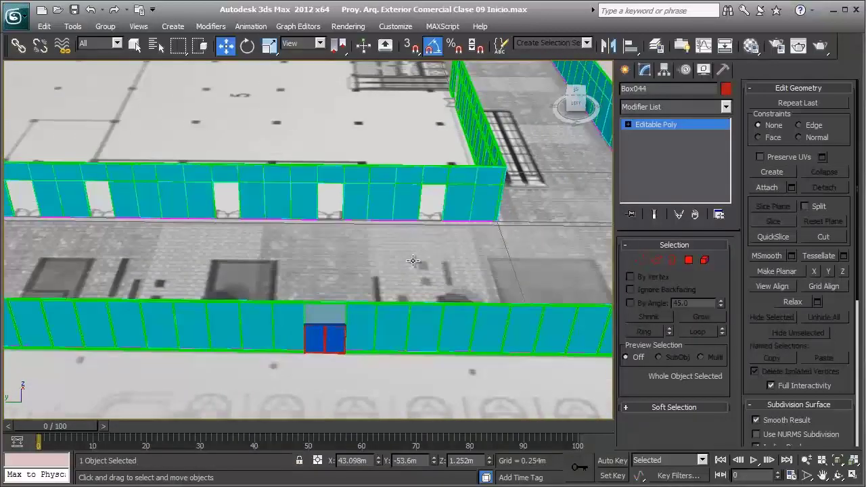
scroll(436, 259, "down", 6)
mouse_move(436, 259)
middle_mouse_down("alt")
mouse_move(359, 267)
mouse_move(333, 283)
middle_mouse_up("alt")
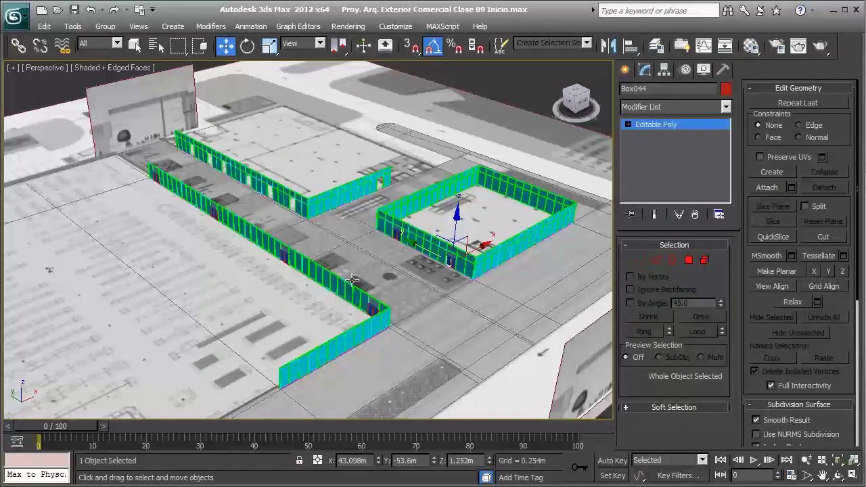
scroll(370, 257, "up", 3)
middle_click_drag(391, 271, 307, 270)
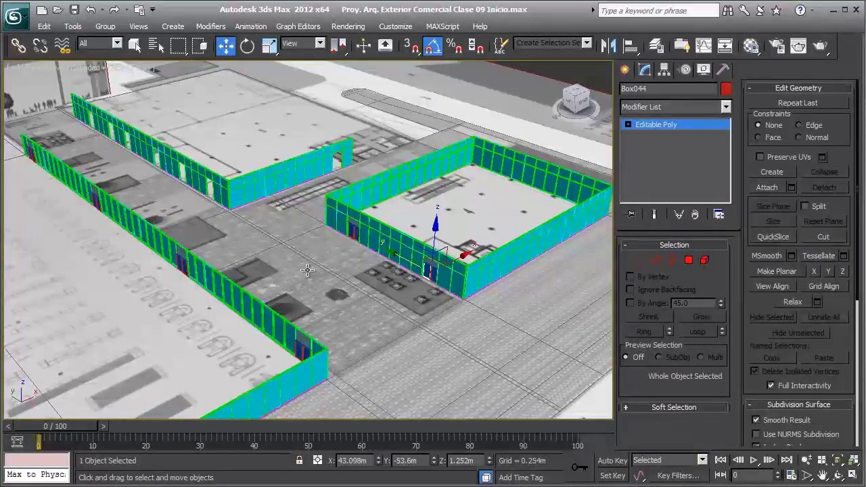
middle_click_drag(316, 274, 322, 278)
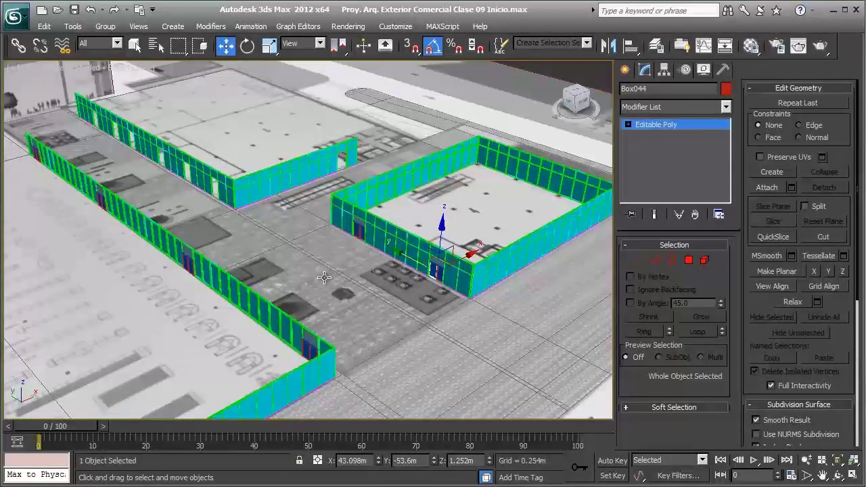
Step: Hide the seccion detalle, referencia planta baja, panel de vidrio, marco ventana and losas layers
key("ctrl+l")
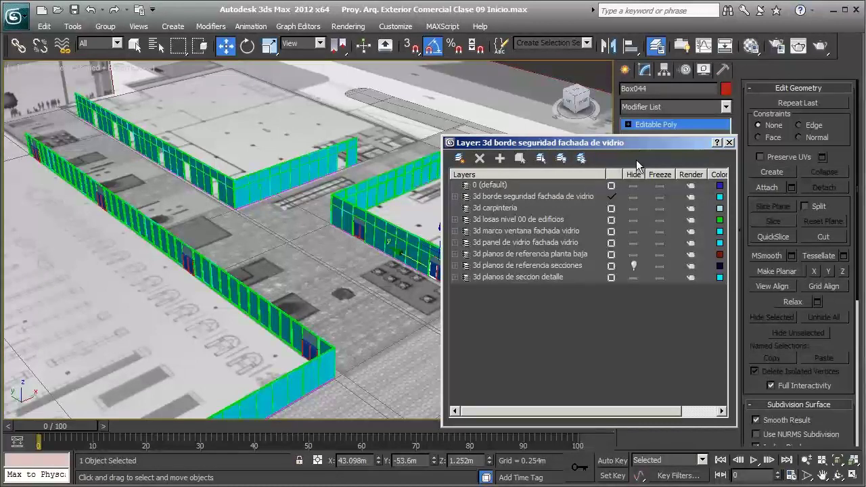
left_click(626, 279)
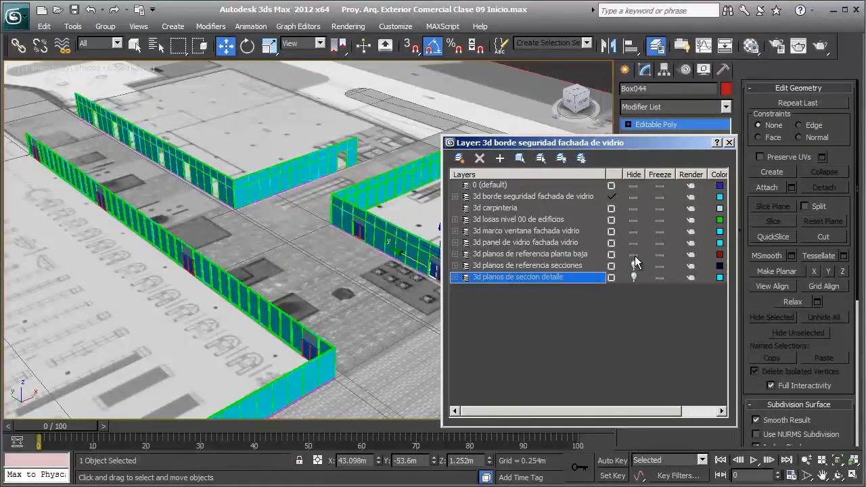
left_click(634, 254)
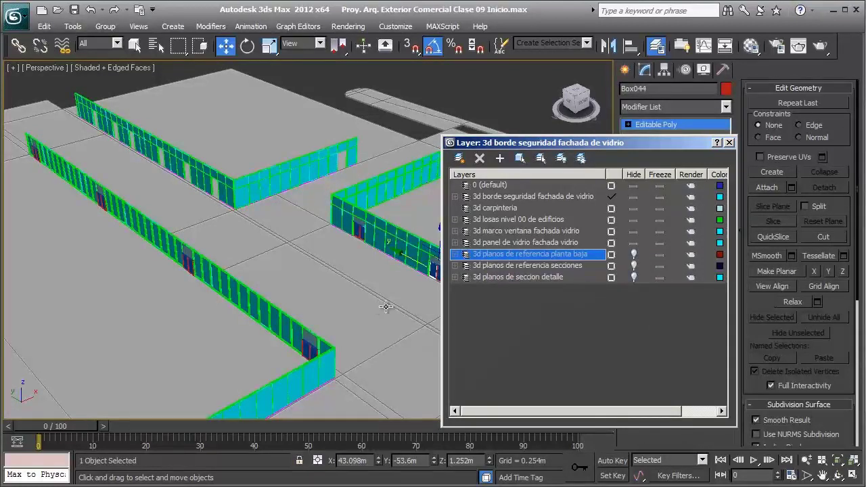
left_click(633, 243)
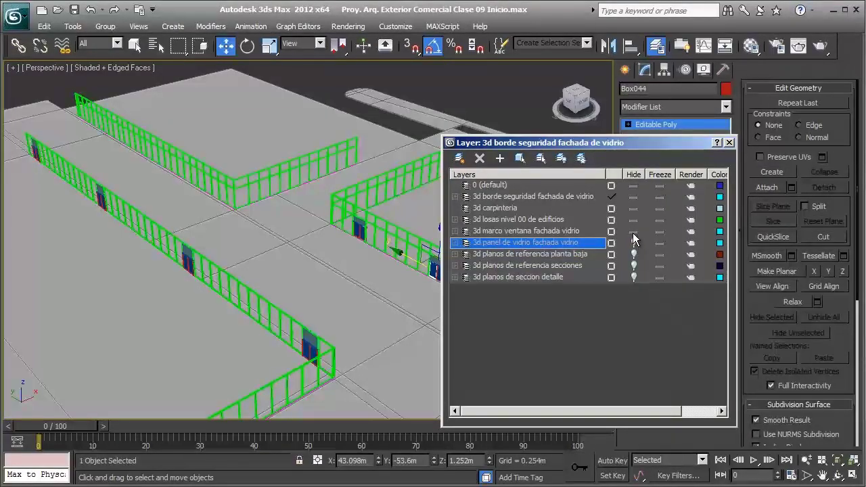
left_click(633, 231)
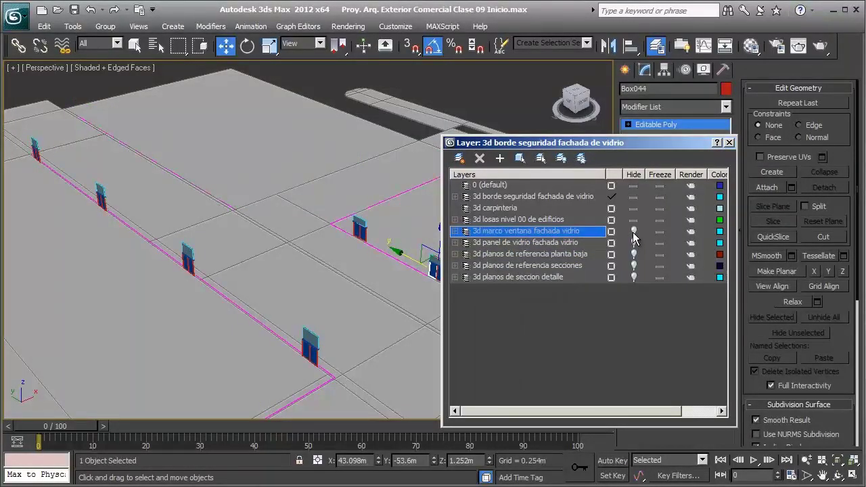
left_click(633, 220)
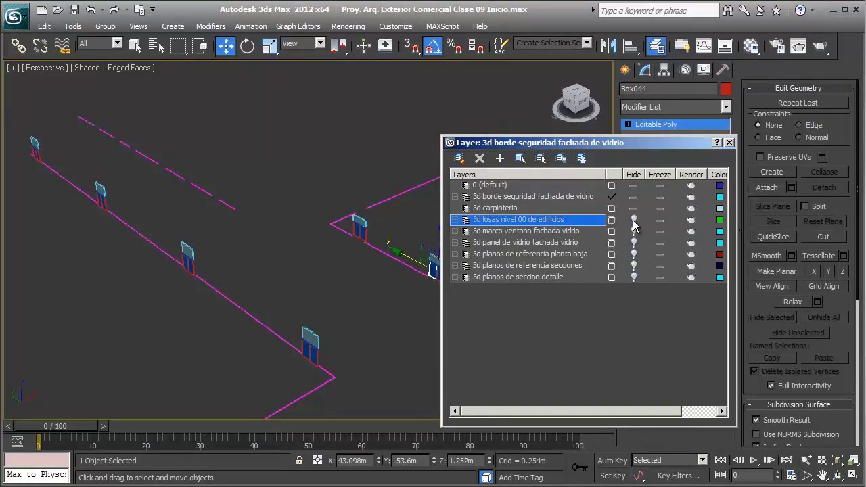
Step: Make 3d carpinteria the current layer
left_click(533, 208)
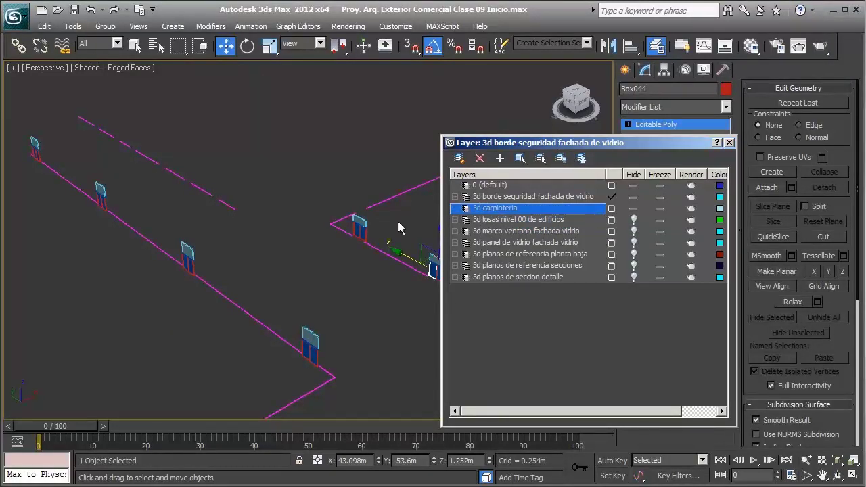
middle_click_drag(274, 243, 303, 241)
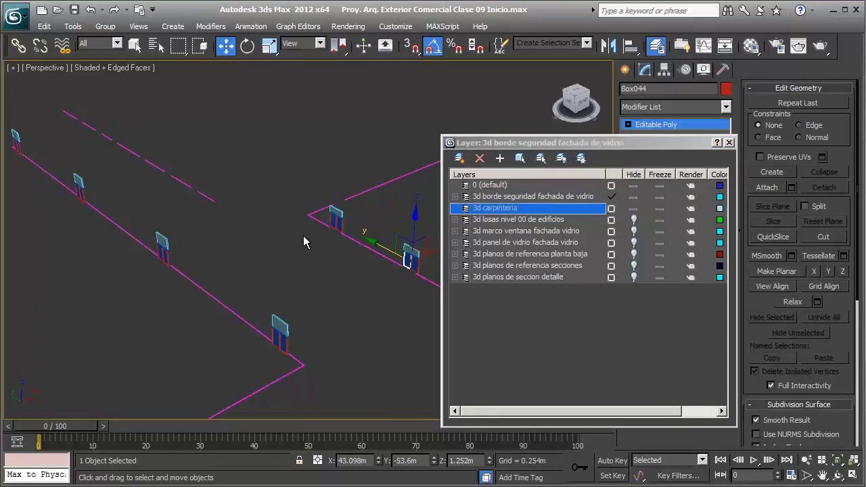
left_click(612, 211)
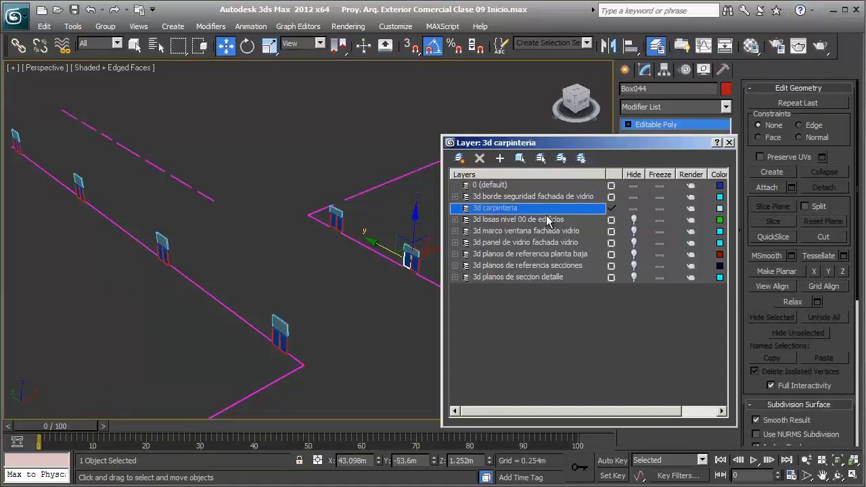
Step: Add the left door's frame and glass parts to the selection
middle_click_drag(375, 226, 343, 222)
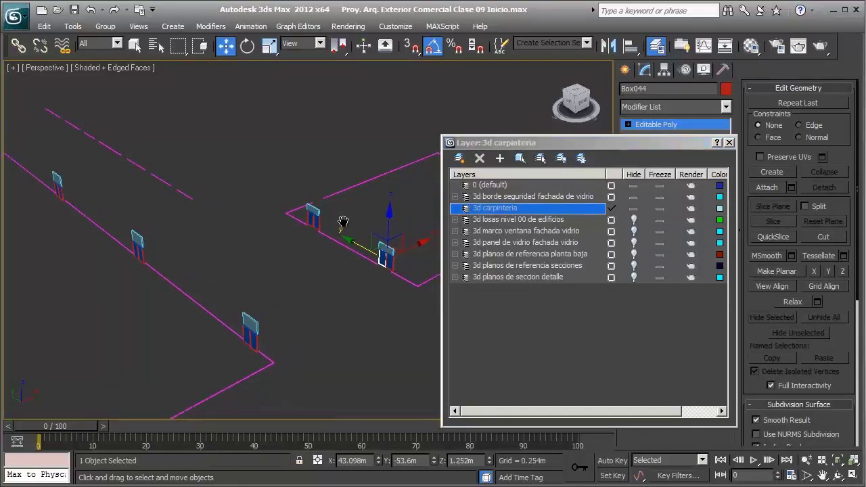
scroll(377, 238, "up", 2)
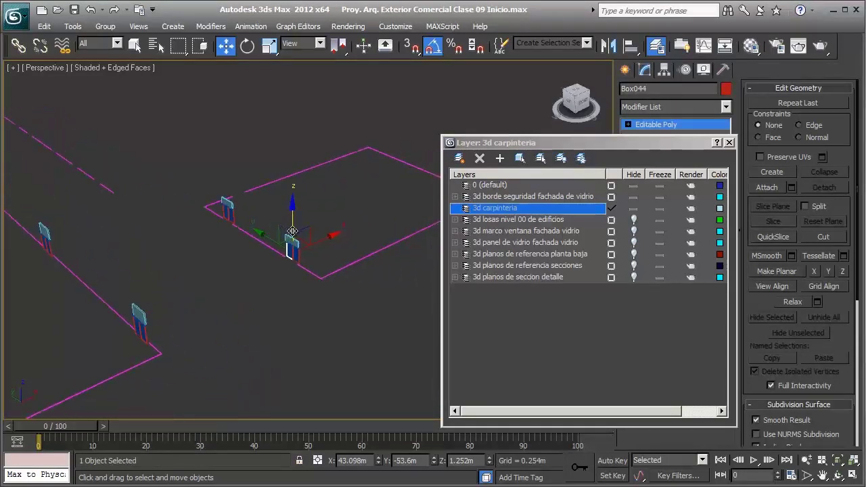
scroll(259, 292, "up", 2)
left_click(259, 292, "ctrl")
left_click(92, 176, "ctrl")
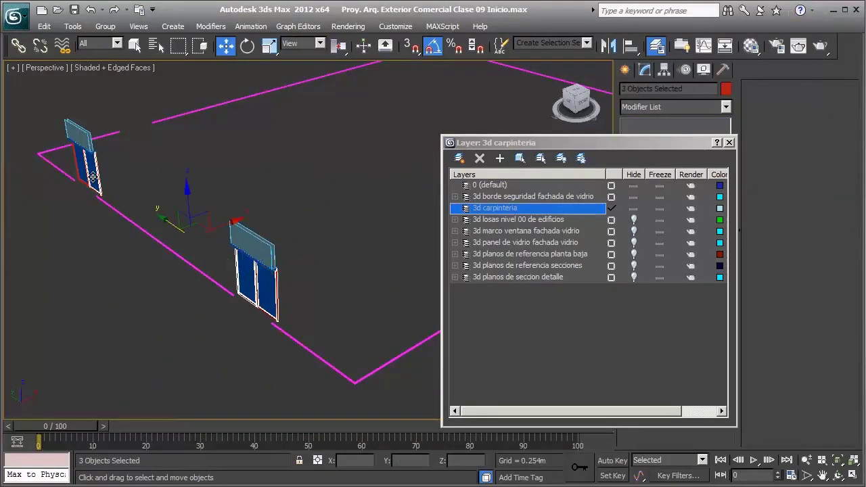
left_click(83, 169, "ctrl")
scroll(116, 246, "down", 2)
scroll(271, 210, "up", 1)
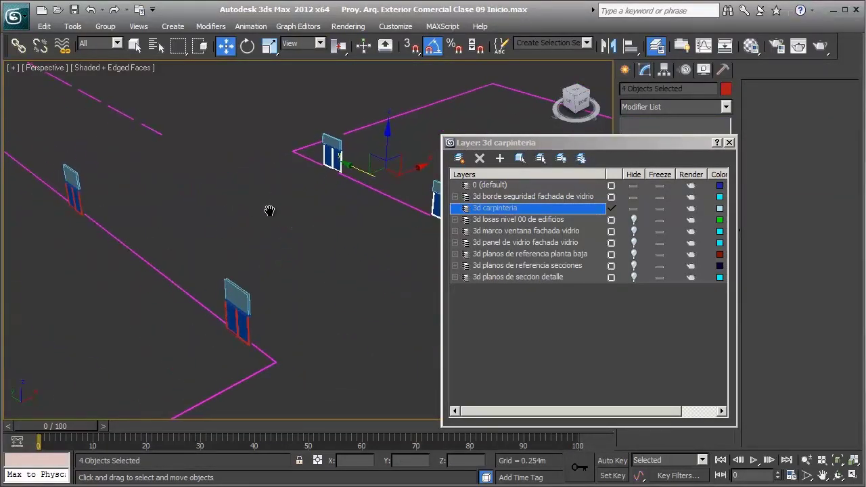
Step: Add the next, middle and left doors until 12 objects are selected
left_click(230, 318, "ctrl")
scroll(230, 318, "down", 2)
scroll(332, 277, "up", 3)
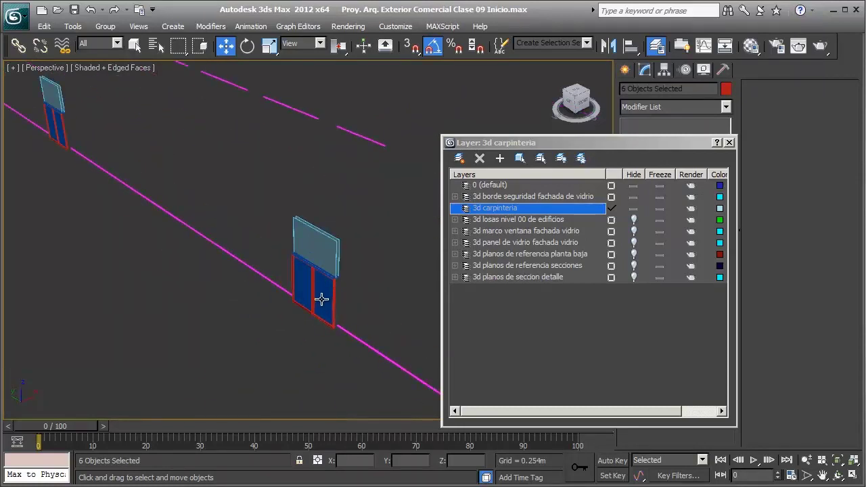
left_click(320, 299, "ctrl")
left_click(301, 283, "ctrl")
scroll(325, 289, "down", 2)
scroll(241, 287, "down", 2)
scroll(271, 284, "up", 2)
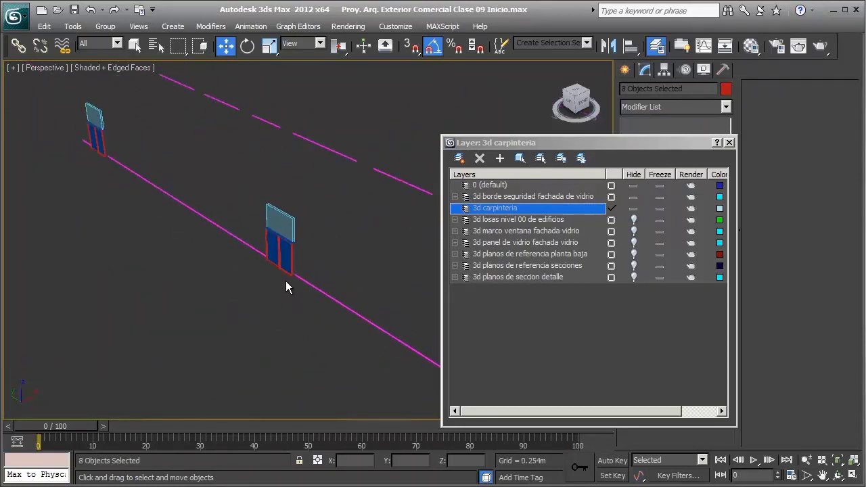
left_click(289, 259, "ctrl")
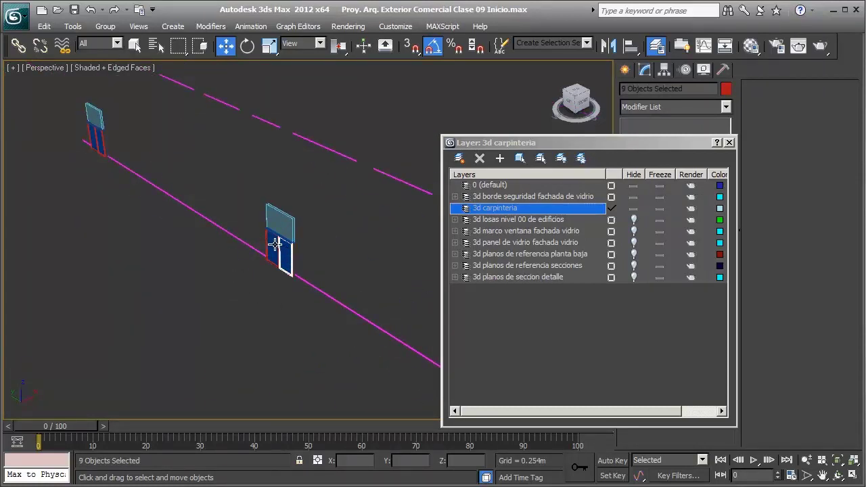
left_click(100, 140, "ctrl")
scroll(202, 183, "down", 1)
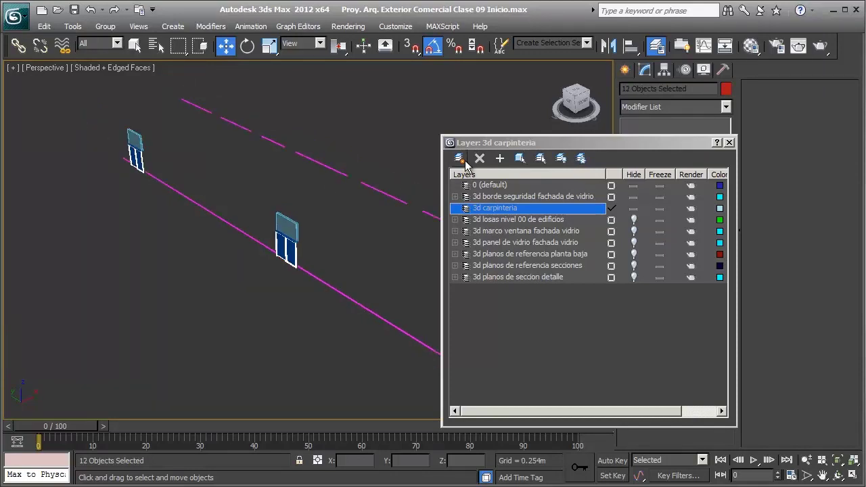
Step: Create a layer named '3d Puertas corredizas' for the selected doors and hide it
left_click(501, 160)
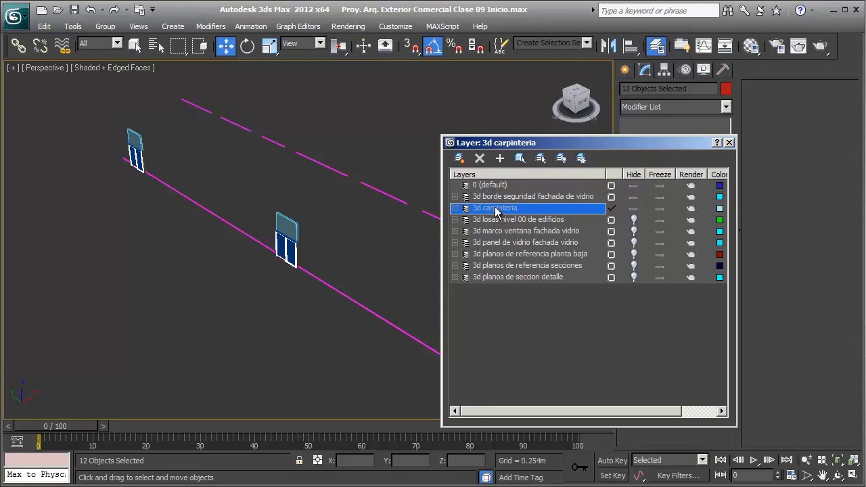
left_click(458, 160)
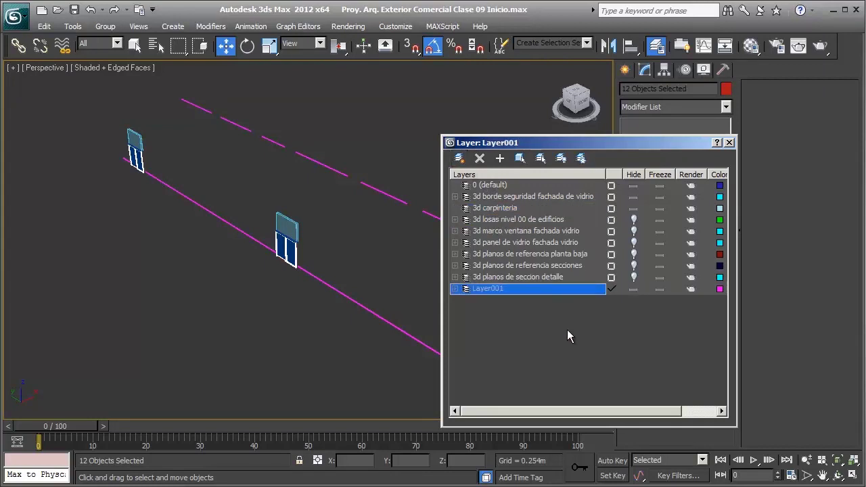
left_click(489, 290)
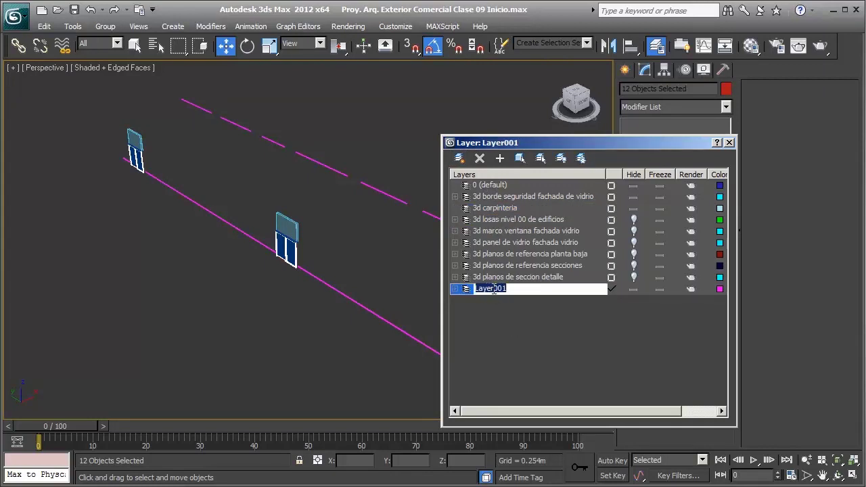
type("3d PUer")
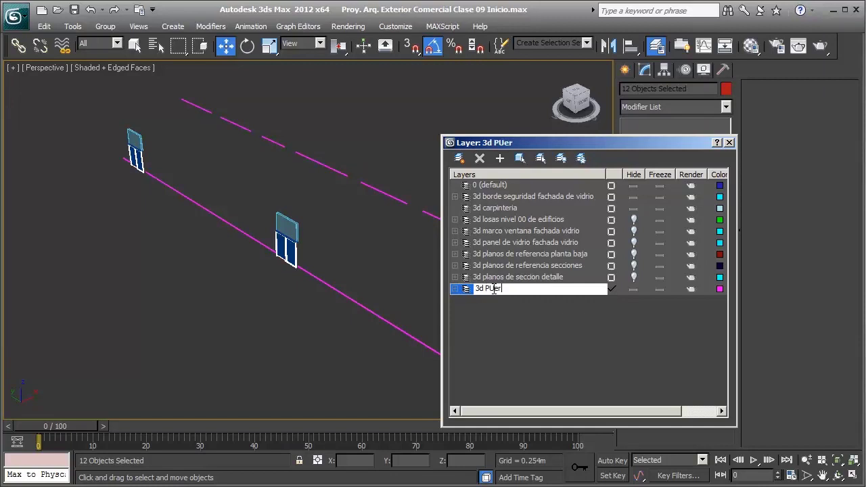
key("BackSpace")
key("BackSpace")
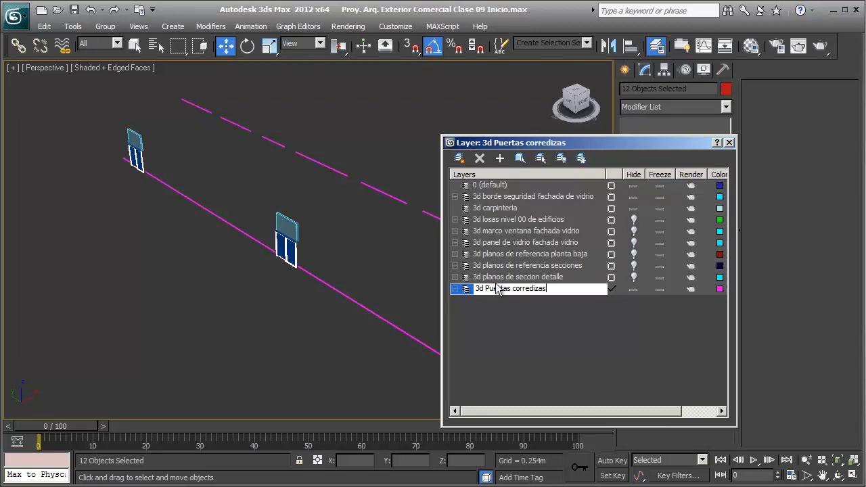
left_click(584, 317)
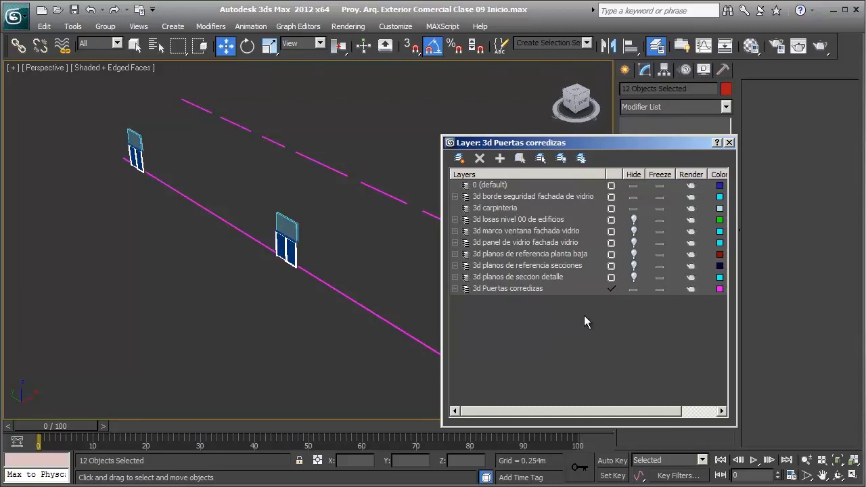
left_click(632, 290)
Step: Select the door panel and the glass door panel at the first doorway
scroll(199, 277, "down", 2)
scroll(190, 264, "down", 2)
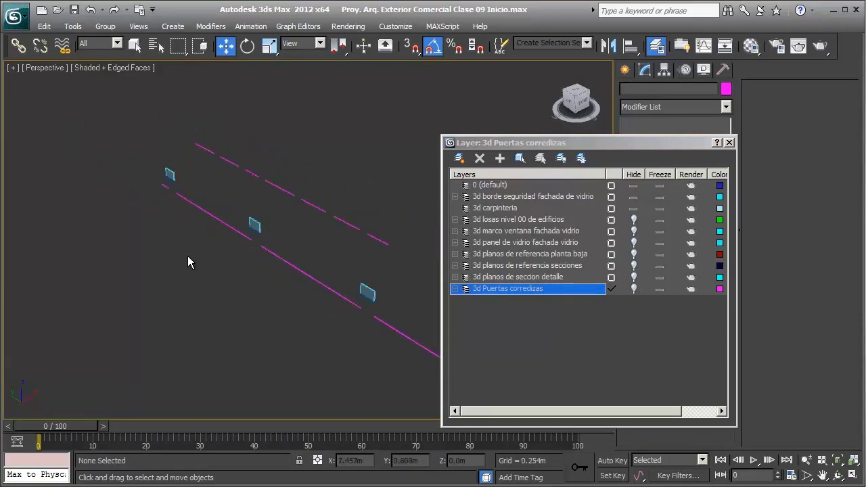
scroll(187, 262, "down", 1)
scroll(298, 222, "up", 3)
scroll(311, 217, "up", 2)
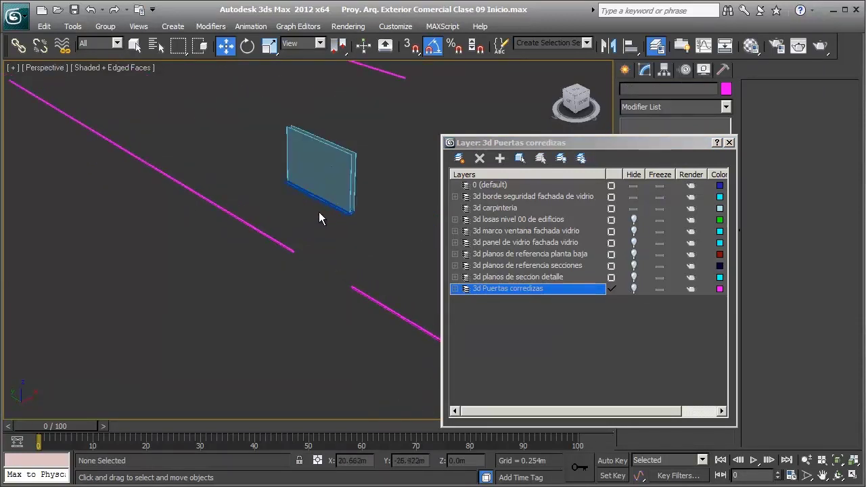
scroll(319, 212, "up", 3)
left_click(393, 119)
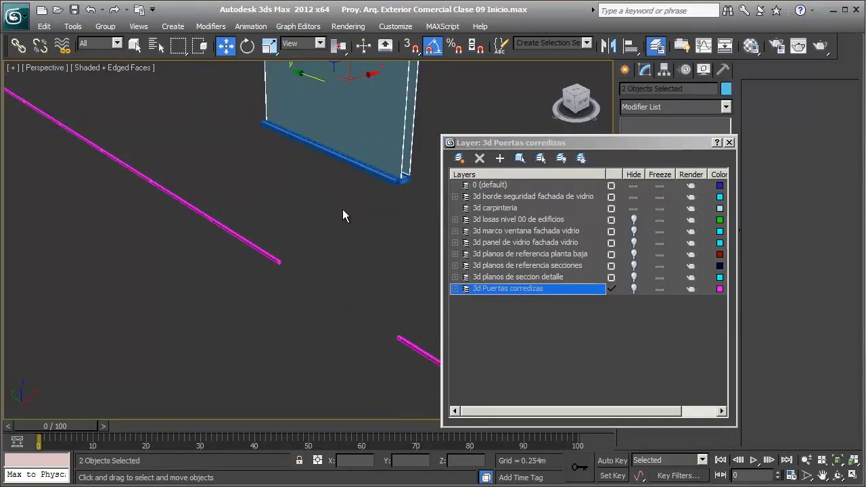
scroll(343, 209, "down", 2)
scroll(169, 203, "down", 2)
scroll(284, 264, "up", 2)
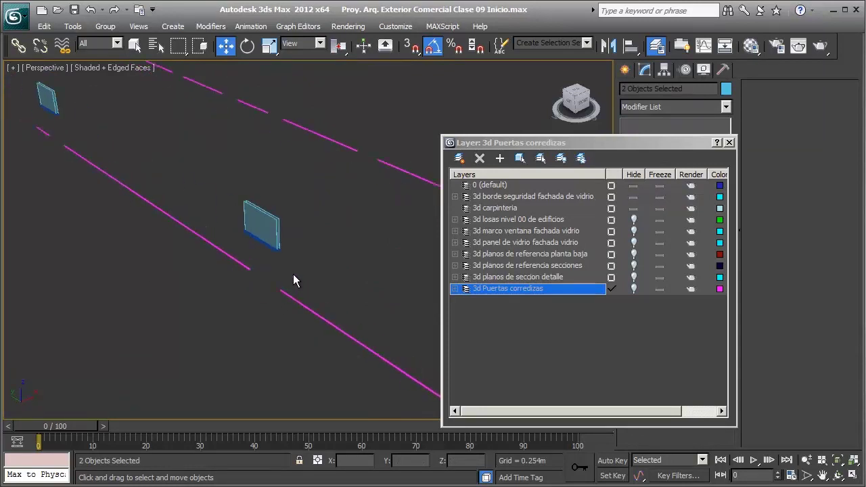
left_click(271, 199, "ctrl")
middle_click_drag(178, 212, 244, 259)
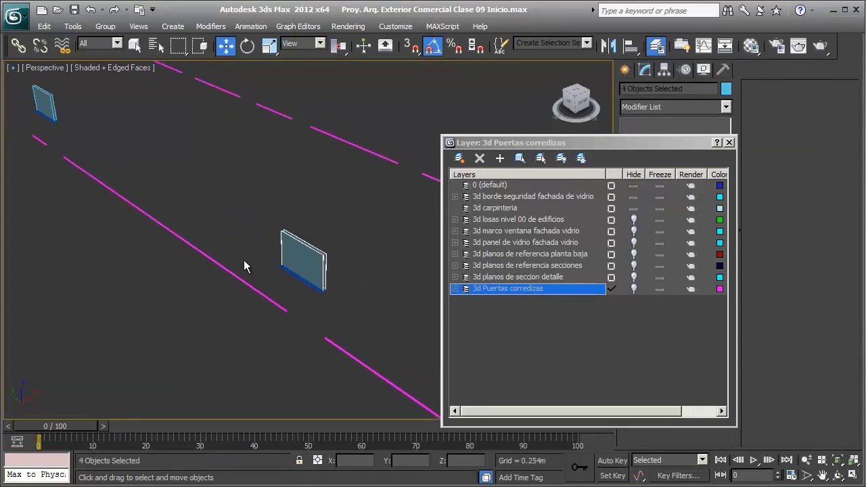
Step: Add the remaining doorways' panels to the selection and place them on new layer Layer001
left_click(59, 107, "ctrl")
scroll(203, 203, "down", 2)
scroll(270, 190, "down", 2)
scroll(341, 173, "down", 2)
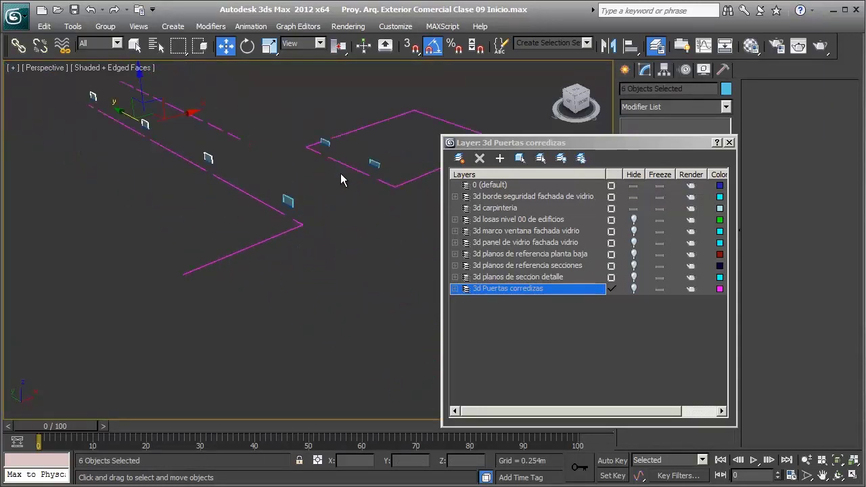
scroll(341, 174, "up", 3)
scroll(271, 189, "up", 2)
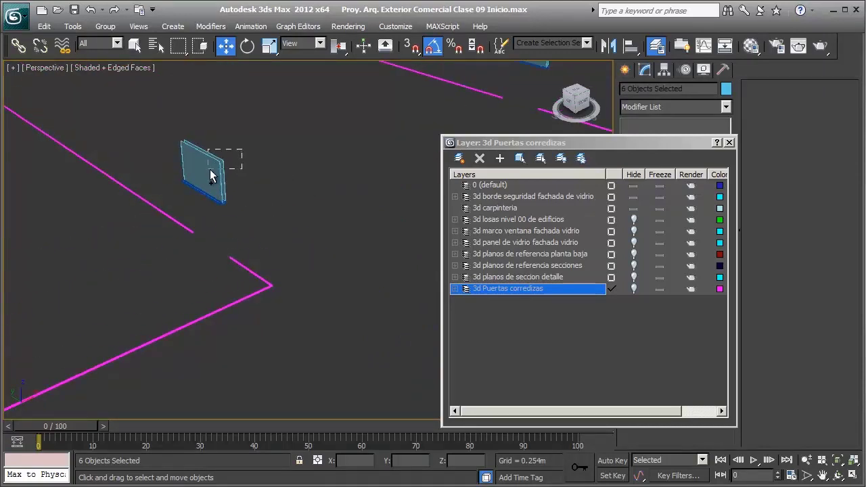
left_click_drag(236, 167, 215, 170, "ctrl")
scroll(207, 240, "down", 2)
scroll(201, 236, "down", 2)
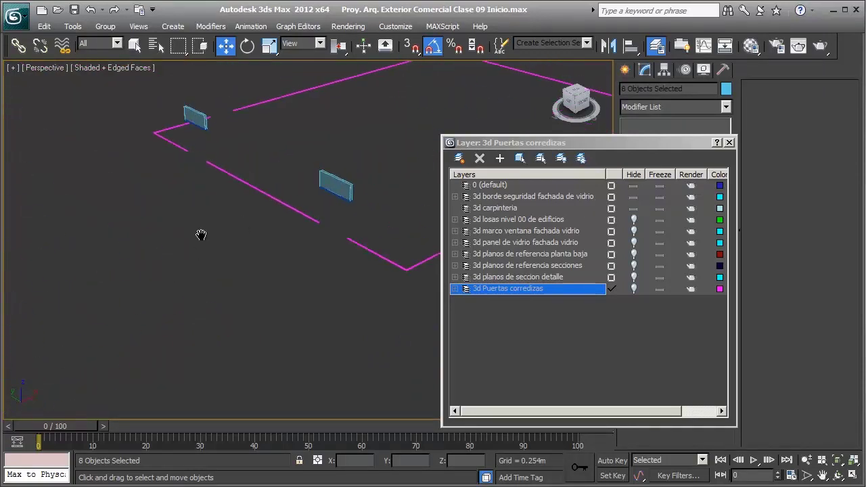
left_click(325, 180, "ctrl")
left_click_drag(200, 90, 183, 120, "ctrl")
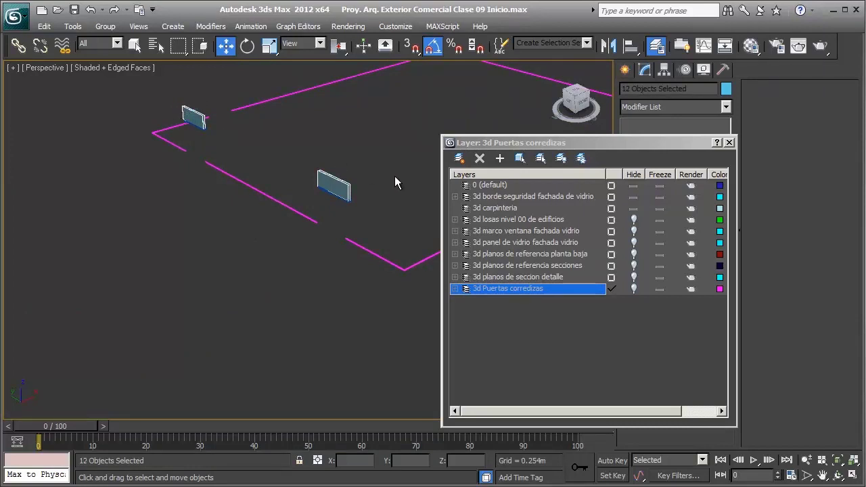
left_click(459, 158)
Step: Rename Layer001 to '3d publicidad puertas corredizas' and select one of its door panels
left_click(493, 302)
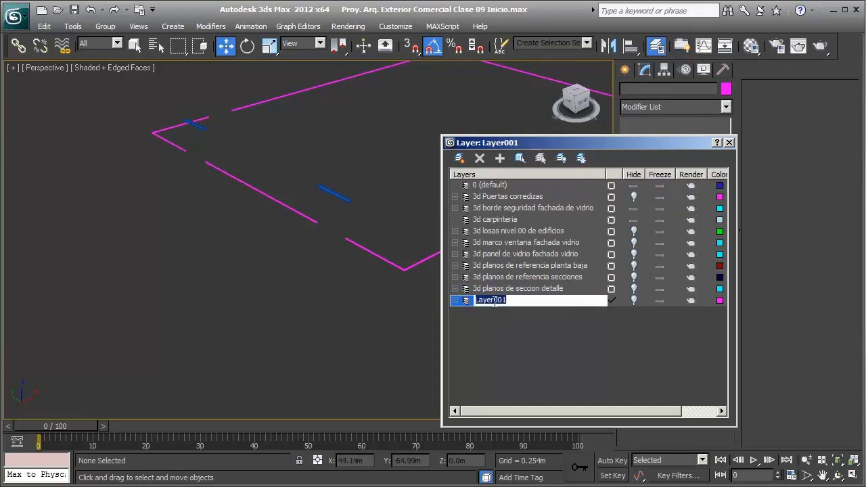
type("3d publicidad puertas c")
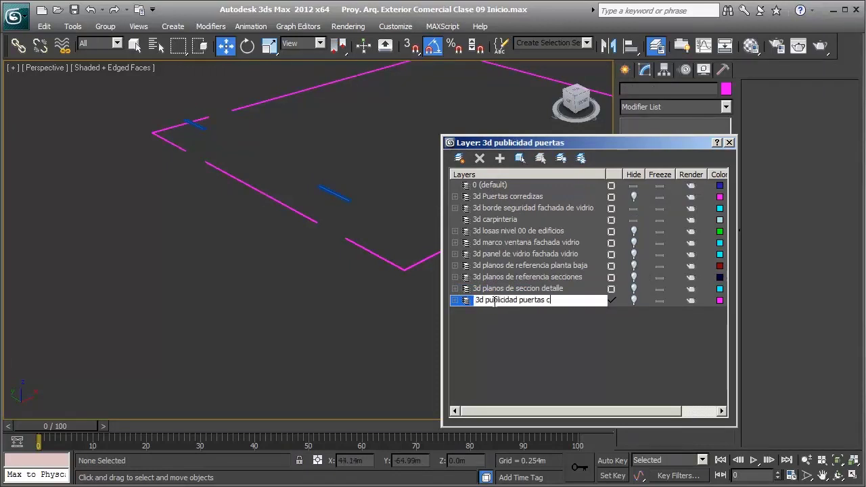
type("orredizas")
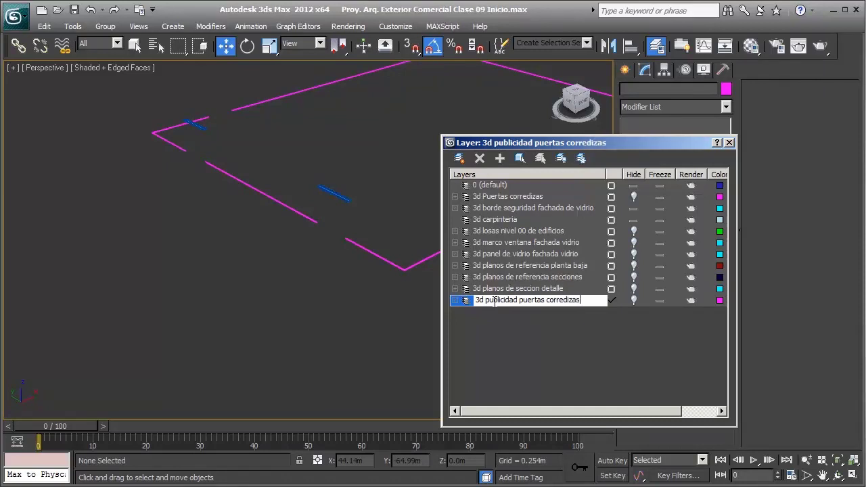
left_click(613, 325)
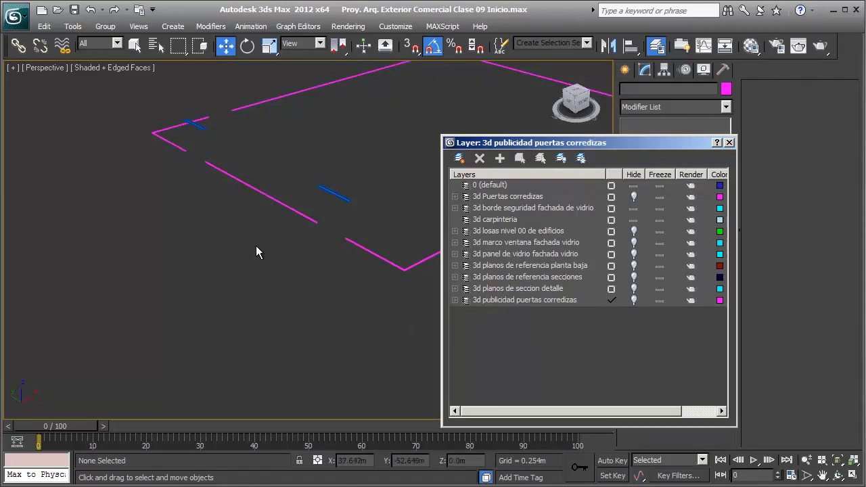
scroll(291, 257, "up", 2)
left_click(347, 197)
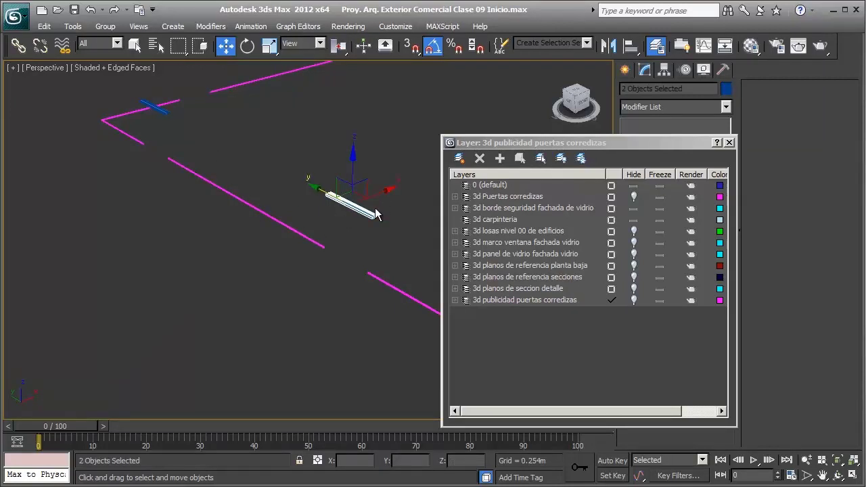
scroll(288, 229, "down", 2)
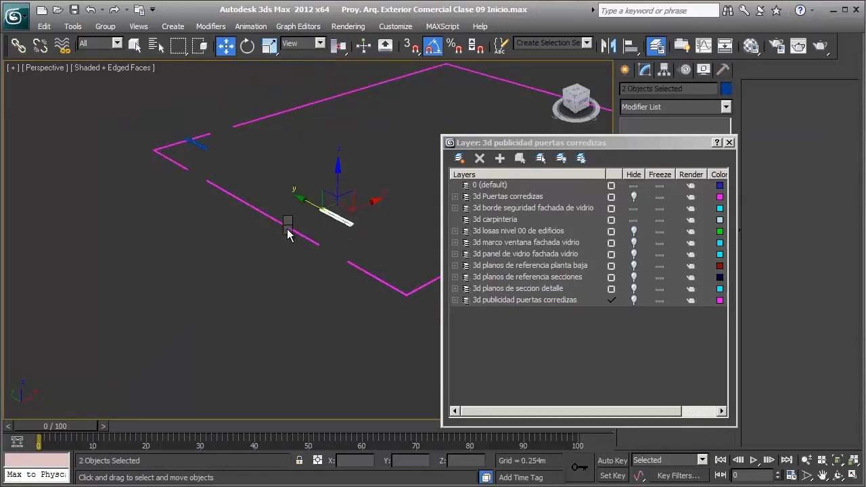
Step: Select all visible panels, then clear the selection and make 3d carpinteria current again
key("ctrl+a")
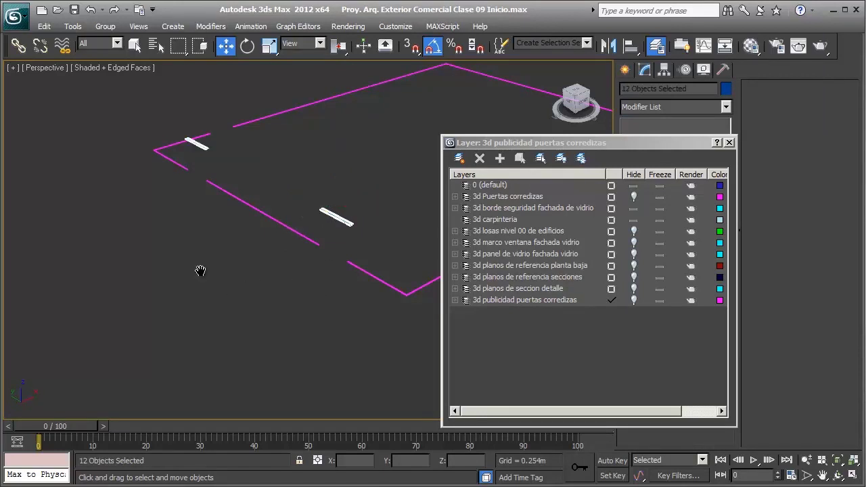
mouse_move(323, 289)
middle_mouse_down("alt")
mouse_move(270, 265)
mouse_move(236, 236)
mouse_move(201, 176)
middle_mouse_up("alt")
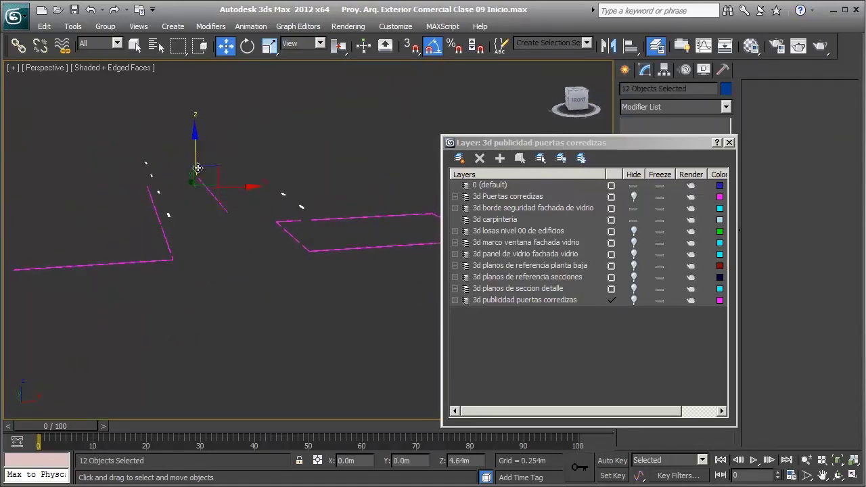
left_click(526, 244)
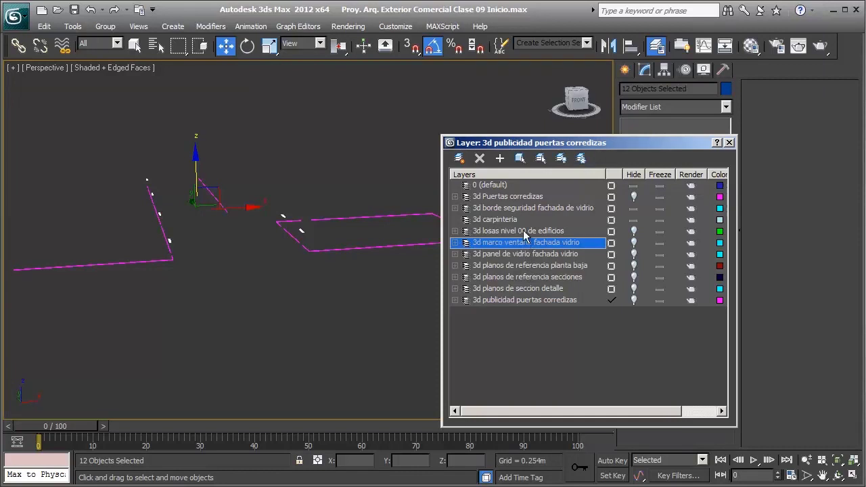
left_click(501, 159)
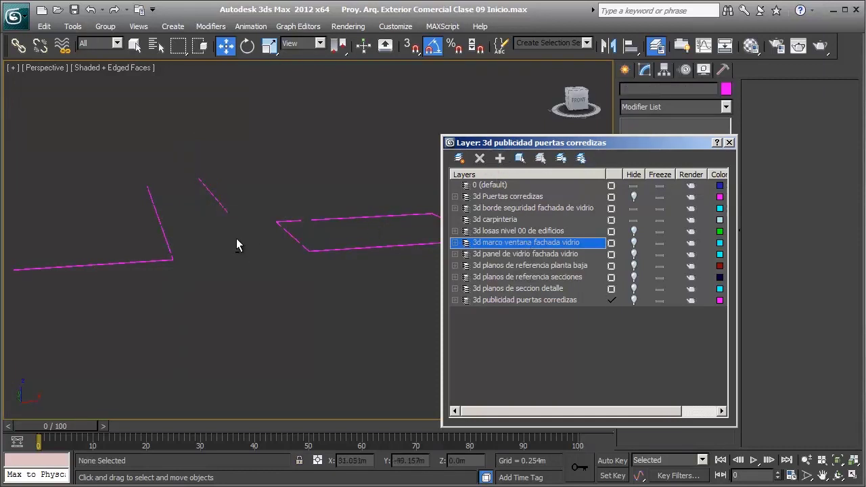
mouse_move(236, 238)
middle_mouse_down("alt")
mouse_move(318, 250)
mouse_move(309, 254)
middle_mouse_up("alt")
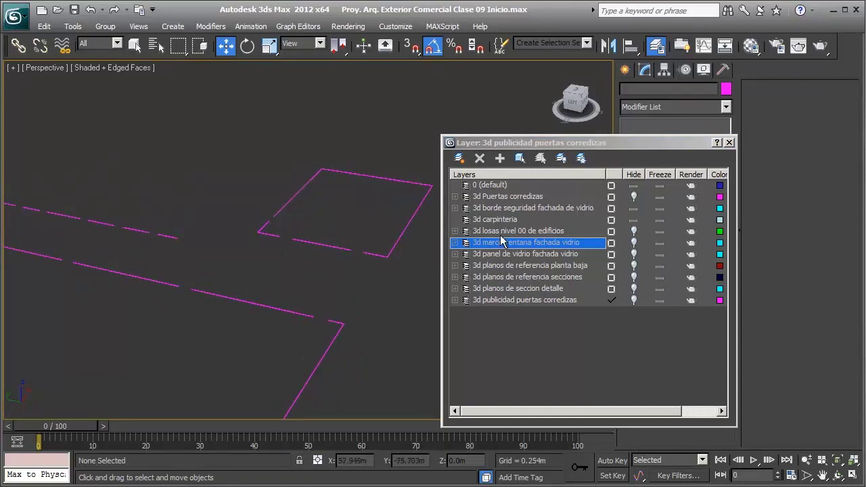
left_click(611, 220)
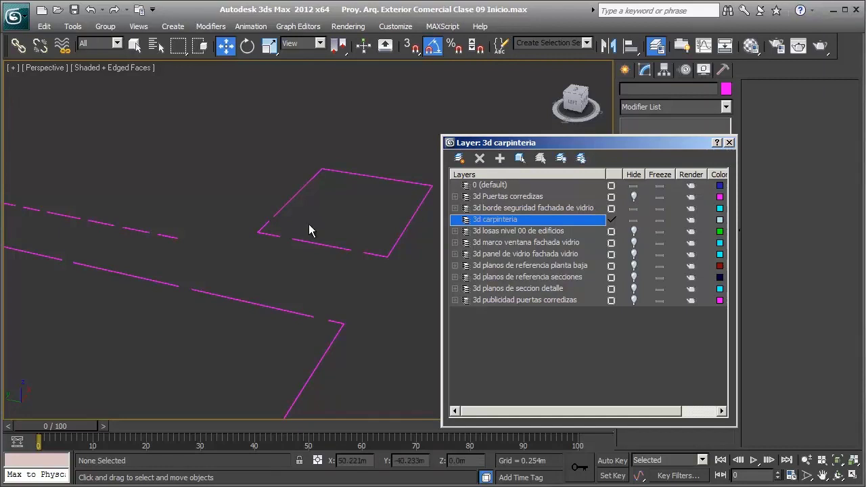
middle_click_drag(308, 224, 323, 231, "alt")
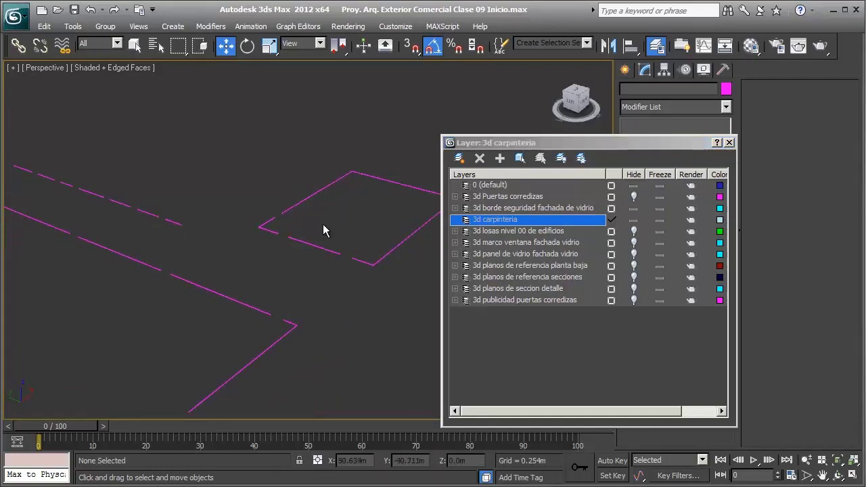
Step: Unhide the Puertas corredizas, glass safety border, slab, window frame and reference plan layers
left_click(633, 197)
left_click(633, 231)
left_click(633, 243)
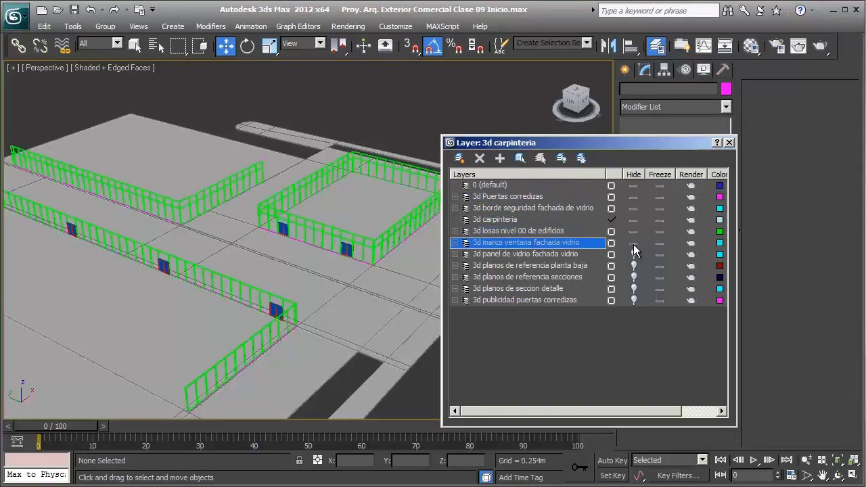
left_click(633, 253)
left_click(633, 265)
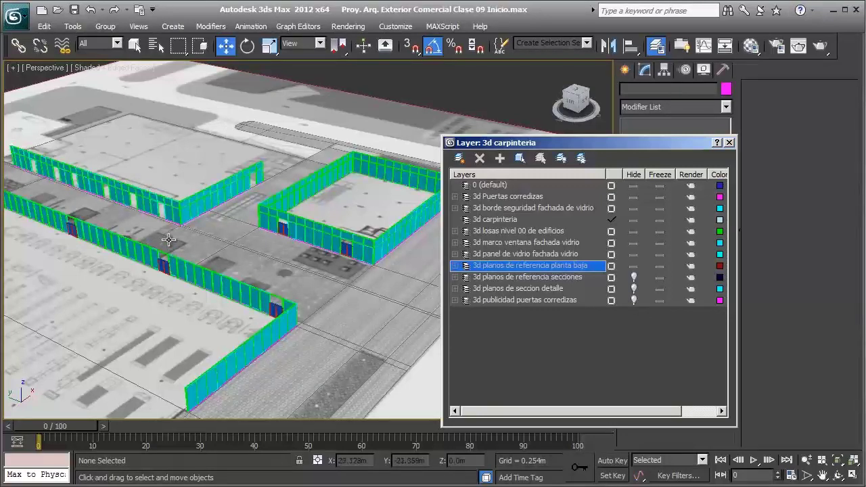
scroll(257, 230, "down", 1)
scroll(298, 219, "down", 1)
middle_click_drag(298, 219, 408, 232, "alt")
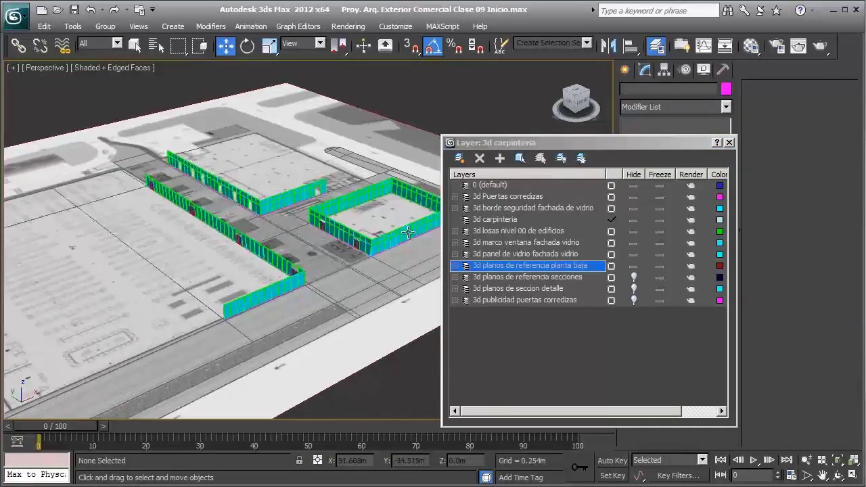
Step: Unhide the seccion detalle and publicidad puertas corredizas layers, then close the Layer Manager
left_click(635, 289)
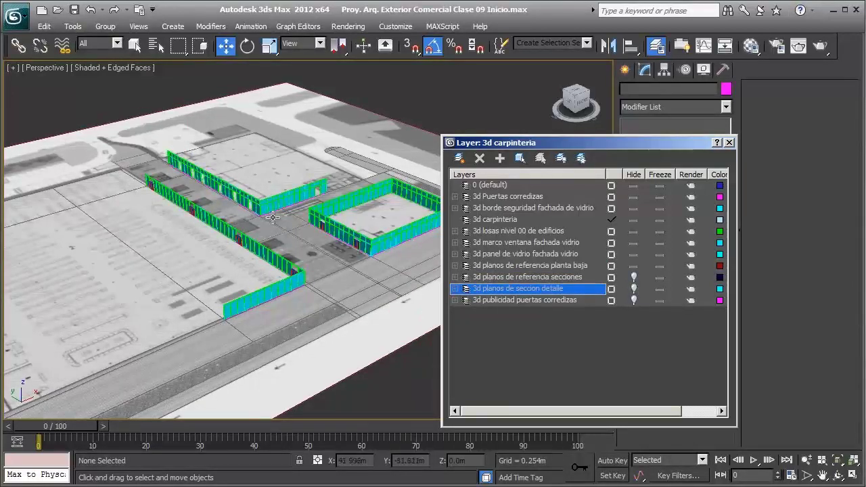
scroll(252, 223, "up", 2)
scroll(224, 234, "up", 3)
middle_click_drag(212, 237, 345, 218, "alt")
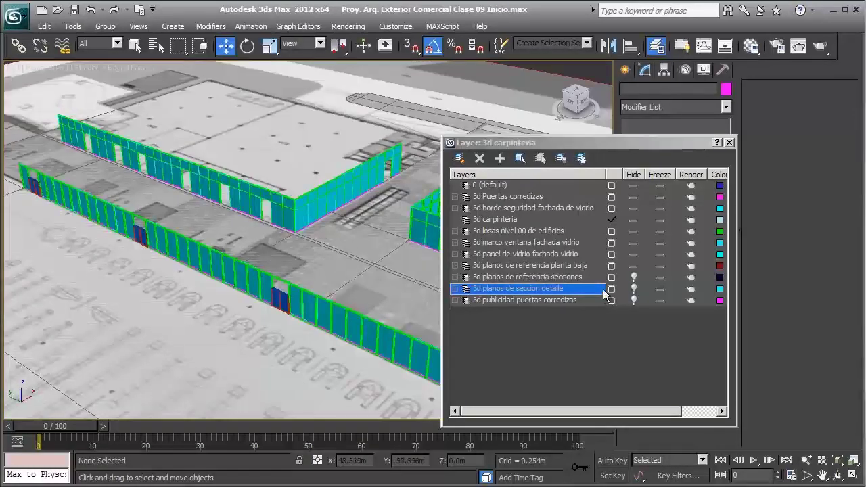
left_click(633, 301)
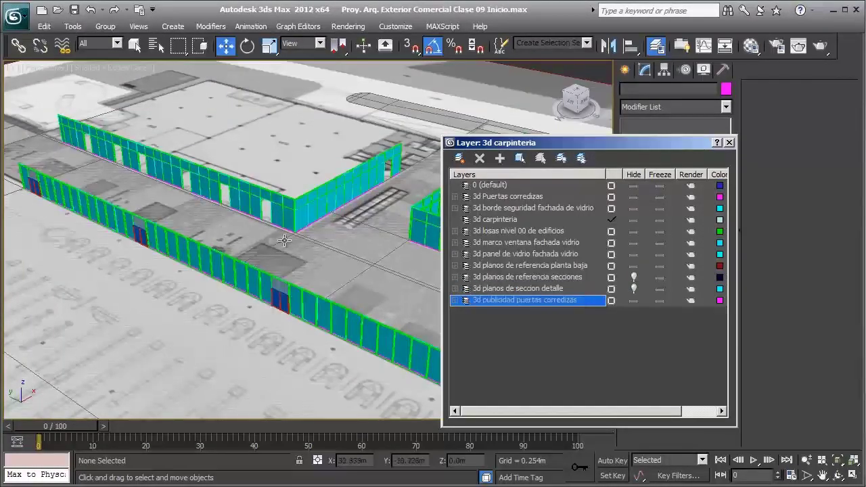
scroll(243, 229, "up", 3)
scroll(243, 229, "up", 2)
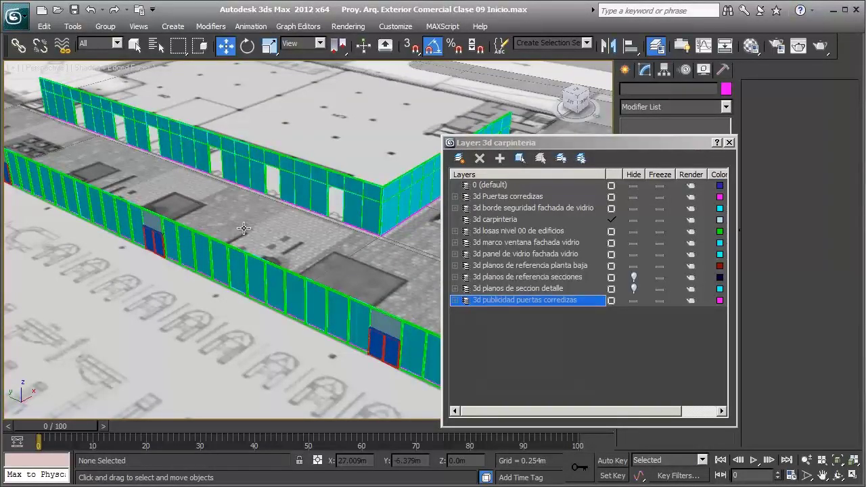
left_click(729, 143)
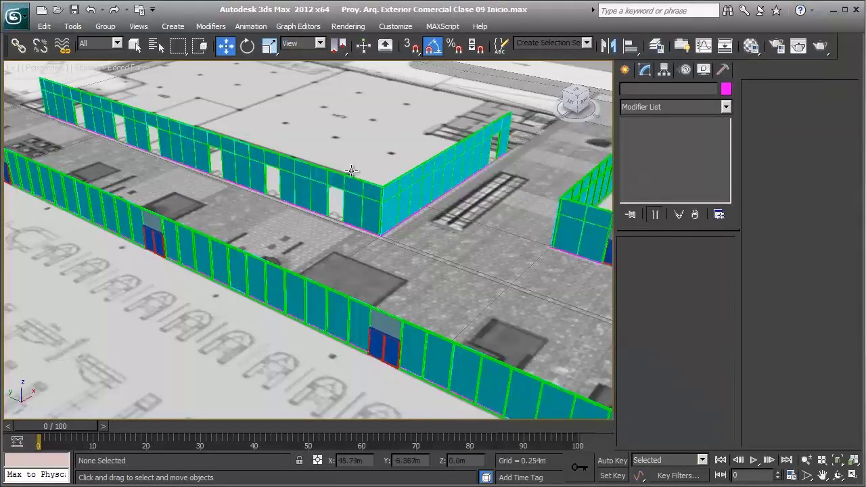
Step: Zoom the Perspective view in toward a doorway in the cyan glass wall
scroll(330, 243, "up", 2)
scroll(330, 243, "up", 2)
middle_click_drag(330, 243, 351, 192)
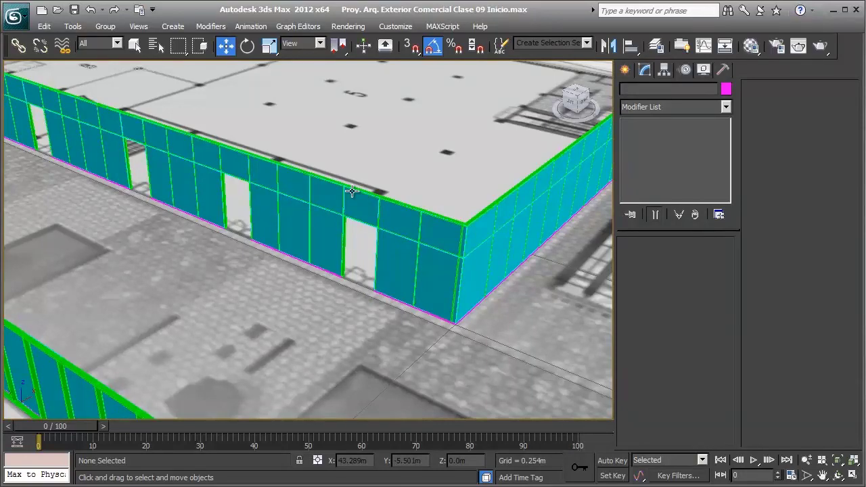
scroll(305, 188, "up", 1)
scroll(299, 186, "up", 1)
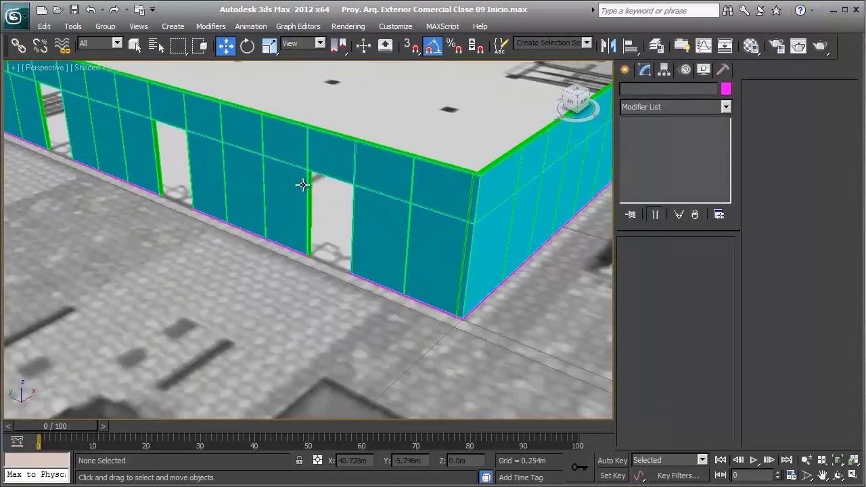
scroll(300, 193, "up", 1)
scroll(300, 193, "up", 1)
scroll(313, 203, "up", 1)
scroll(290, 203, "up", 1)
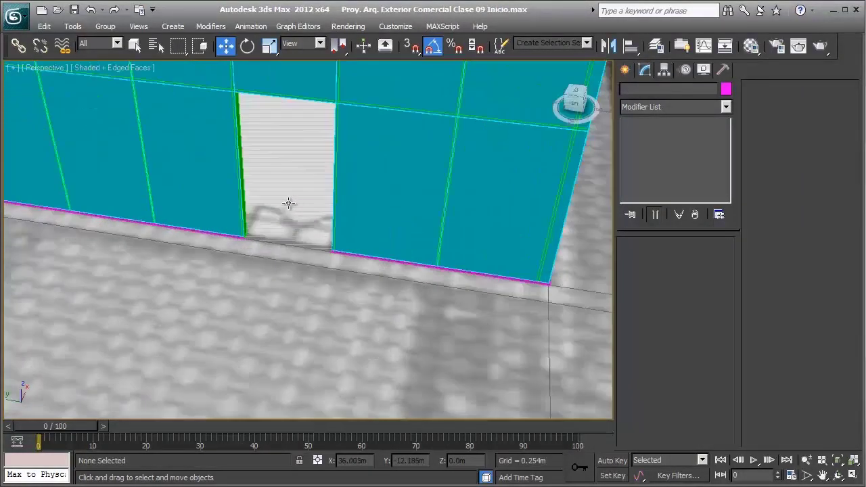
scroll(334, 247, "up", 1)
Step: Pan and zoom so the empty doorway opening is centred and fills the view
middle_click_drag(335, 247, 435, 295)
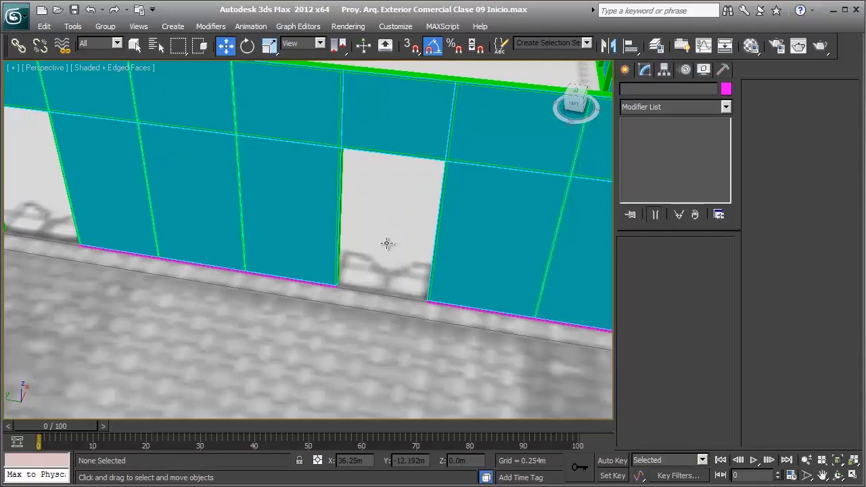
middle_click_drag(332, 245, 234, 257)
scroll(250, 248, "up", 1)
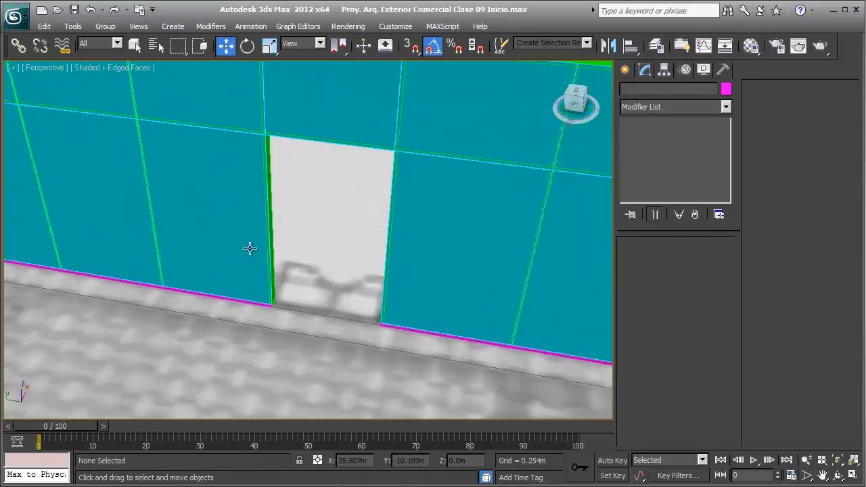
scroll(249, 248, "up", 1)
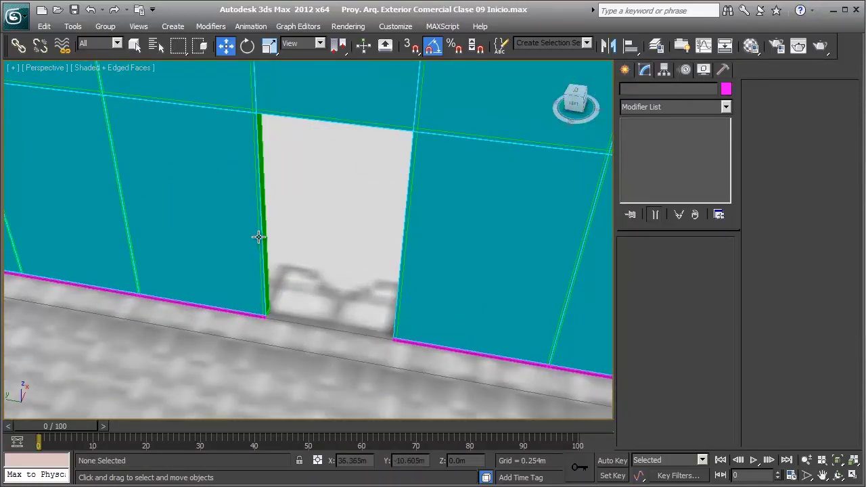
middle_click_drag(263, 238, 336, 238)
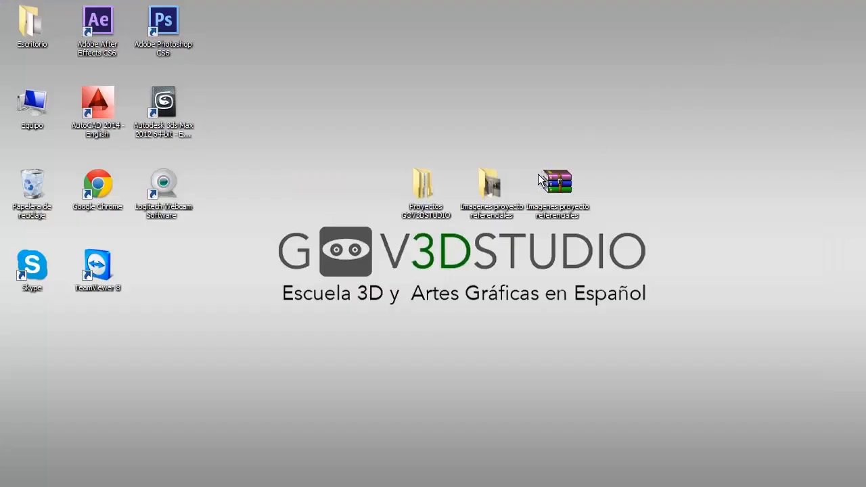
Step: View the 'puerta vidrio hoja' reference photo from Imagenes proyecto referenciales in Photo Viewer
double_click(487, 188)
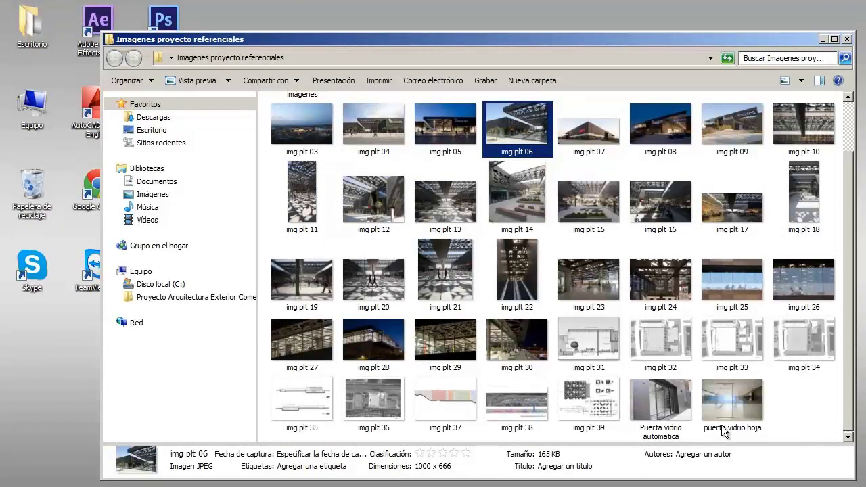
left_click(723, 410)
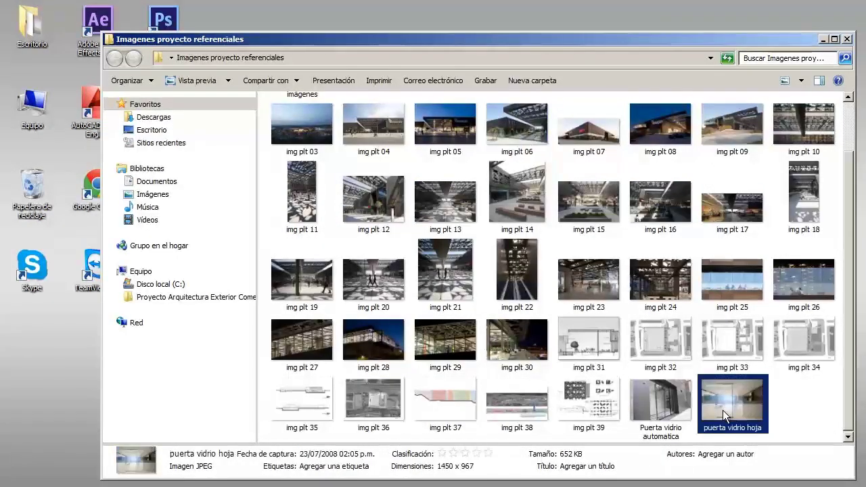
double_click(721, 402)
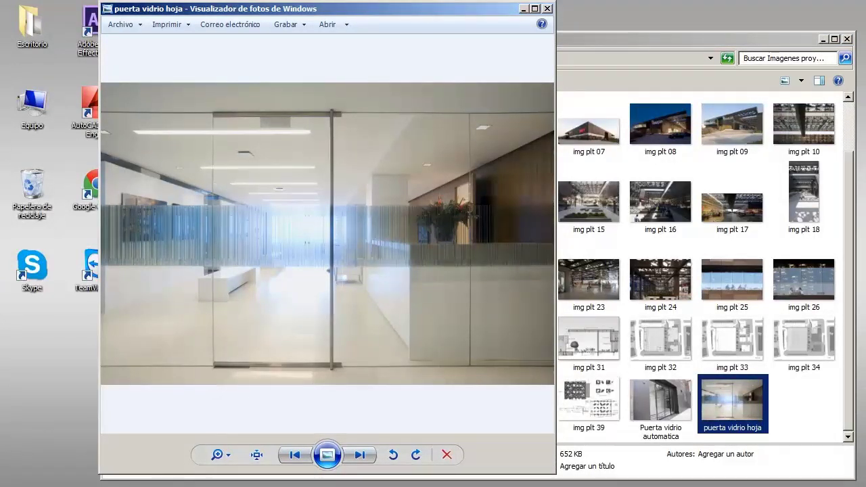
Step: Zoom into the reference photo and pan along the glass door's frame
key("alt+Tab")
key("alt+Tab")
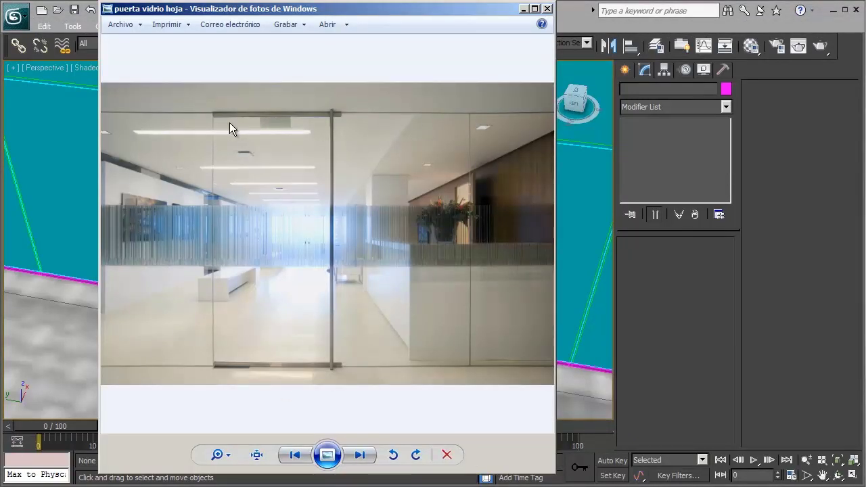
scroll(144, 224, "up", 2)
scroll(156, 226, "up", 2)
scroll(157, 226, "up", 1)
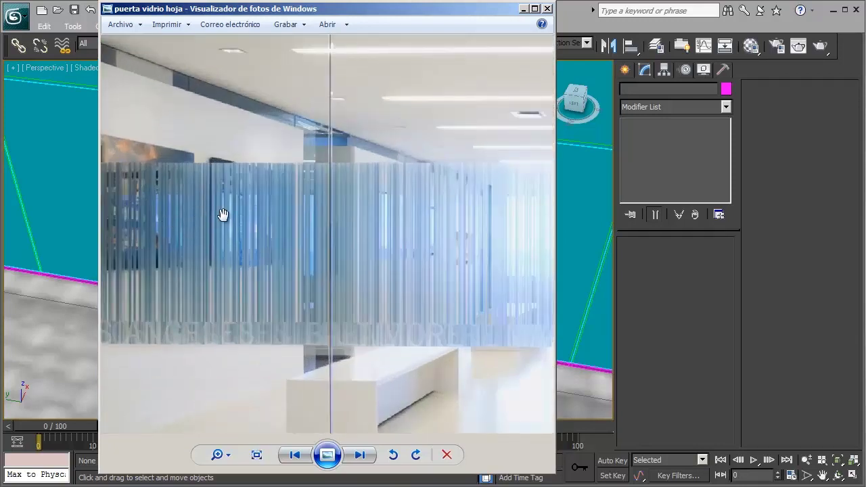
scroll(350, 202, "down", 3)
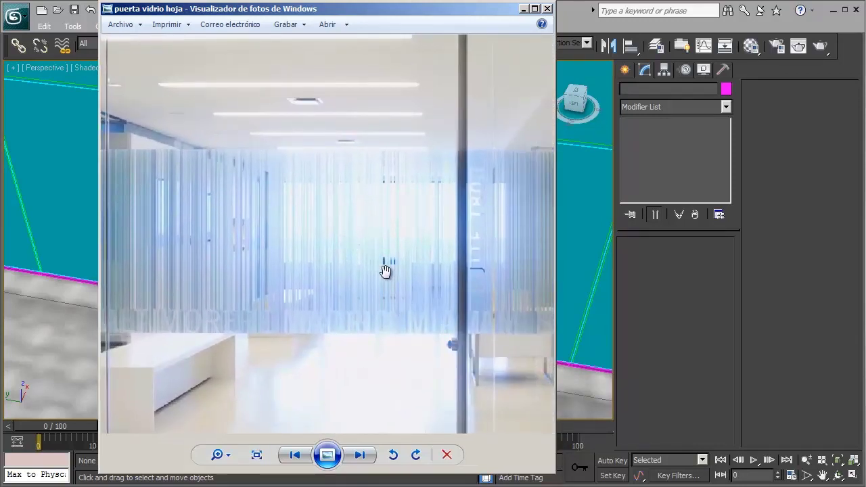
scroll(381, 214, "up", 1)
mouse_move(381, 215)
left_mouse_down()
mouse_move(380, 190)
mouse_move(446, 100)
mouse_move(437, 59)
mouse_move(410, 77)
mouse_move(373, 126)
left_mouse_up()
scroll(373, 126, "down", 3)
scroll(410, 95, "up", 1)
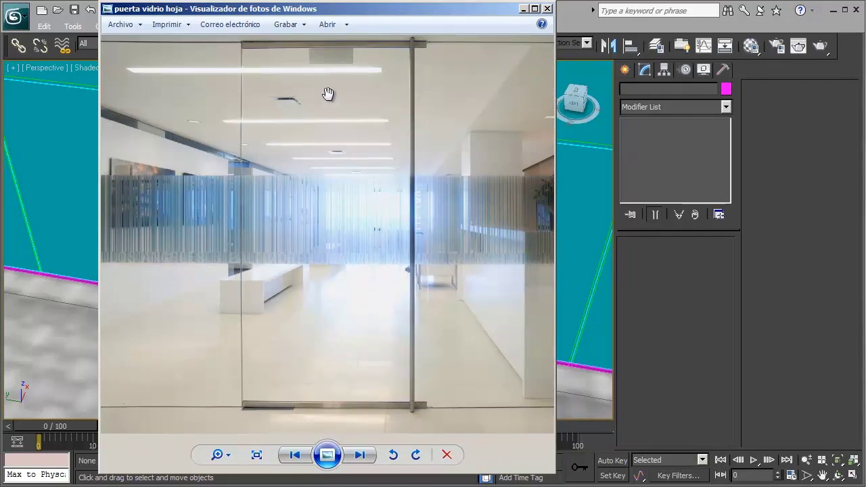
Step: Inspect the door's top rail, right post and bottom rail, then minimise the viewer
left_click_drag(329, 93, 322, 168)
scroll(303, 60, "up", 1)
scroll(307, 78, "up", 1)
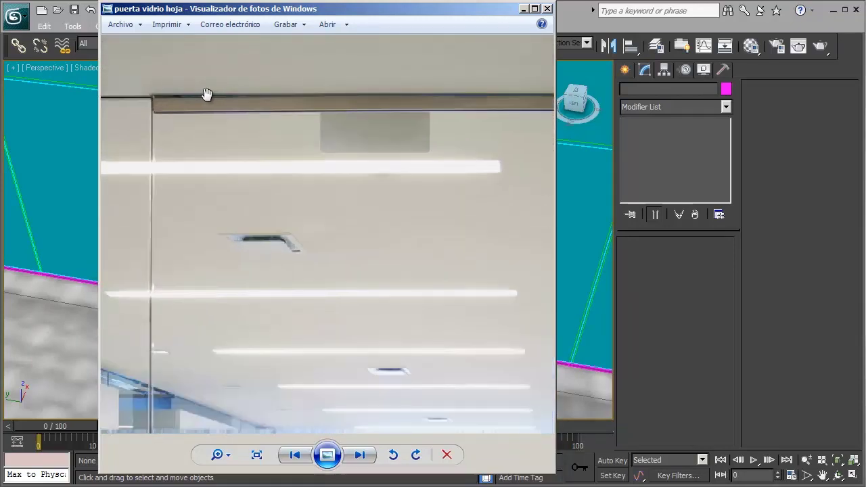
scroll(257, 89, "up", 1)
scroll(284, 110, "down", 1)
left_click_drag(331, 118, 295, 115)
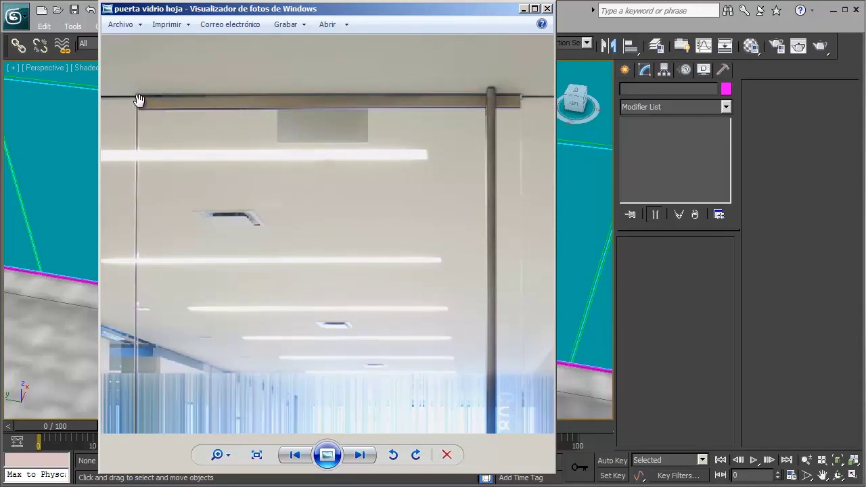
mouse_move(217, 388)
left_mouse_down()
mouse_move(237, 116)
mouse_move(259, 101)
left_mouse_up()
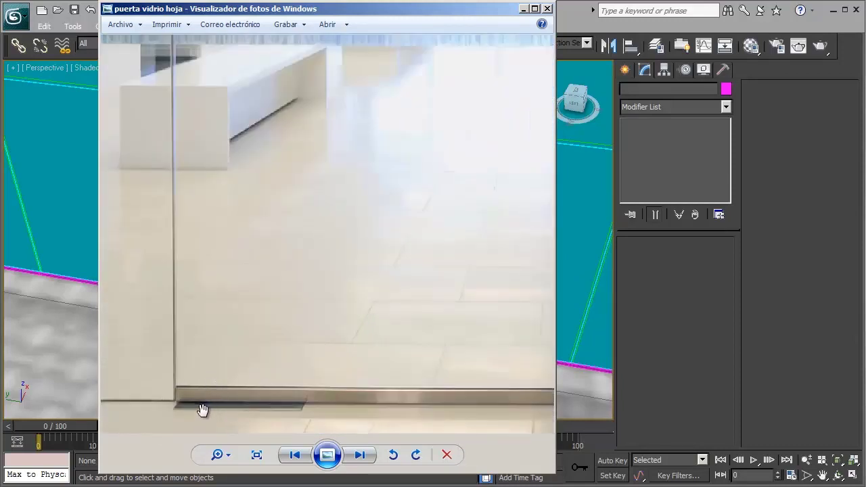
scroll(206, 403, "down", 1)
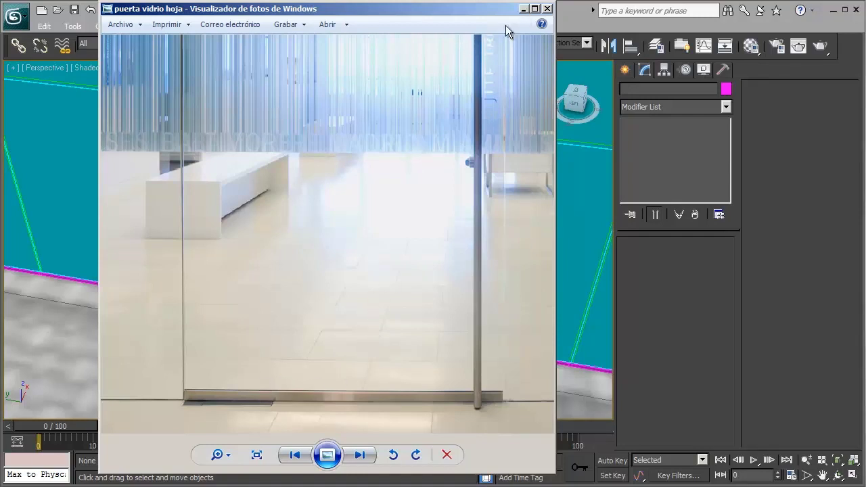
left_click(524, 9)
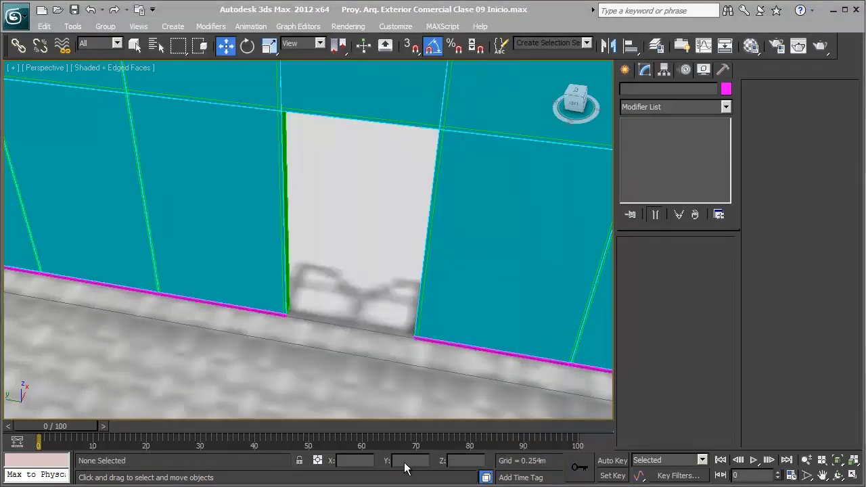
Step: Bring the reference photos back and browse through them, ending on img plt 06
left_click(234, 485)
left_click(368, 456)
left_click(369, 460)
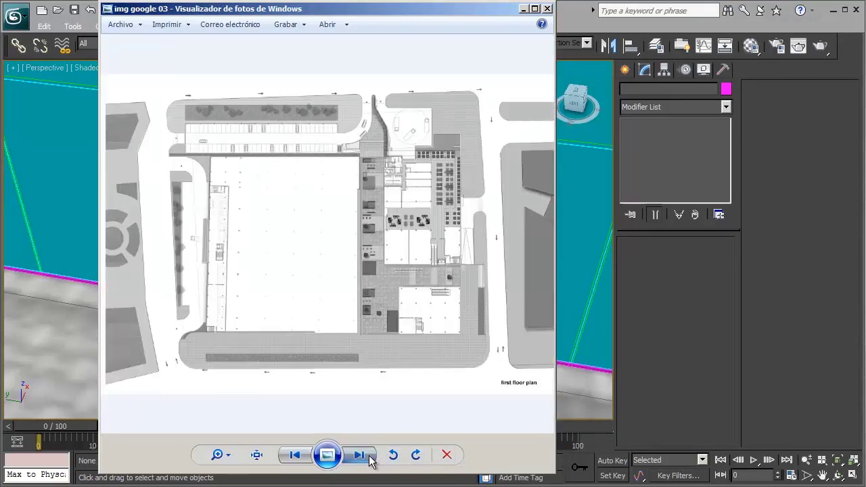
left_click(369, 460)
left_click(369, 460)
left_click(368, 462)
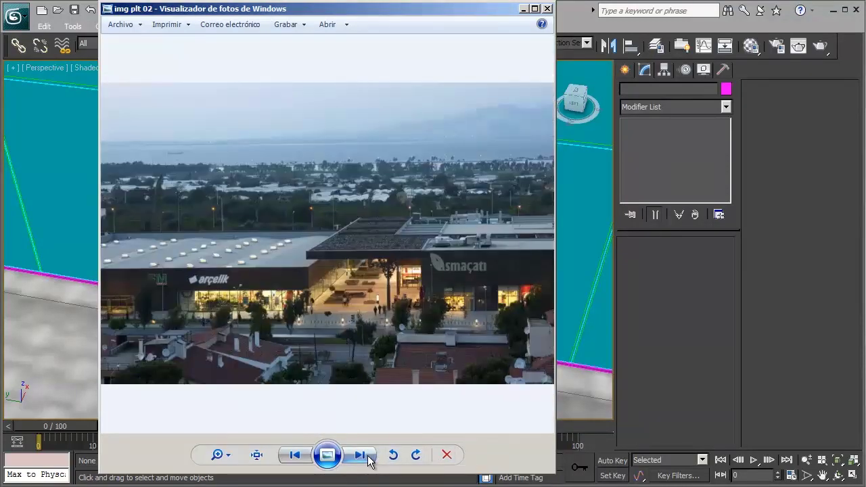
left_click(369, 460)
left_click(369, 460)
left_click(369, 460)
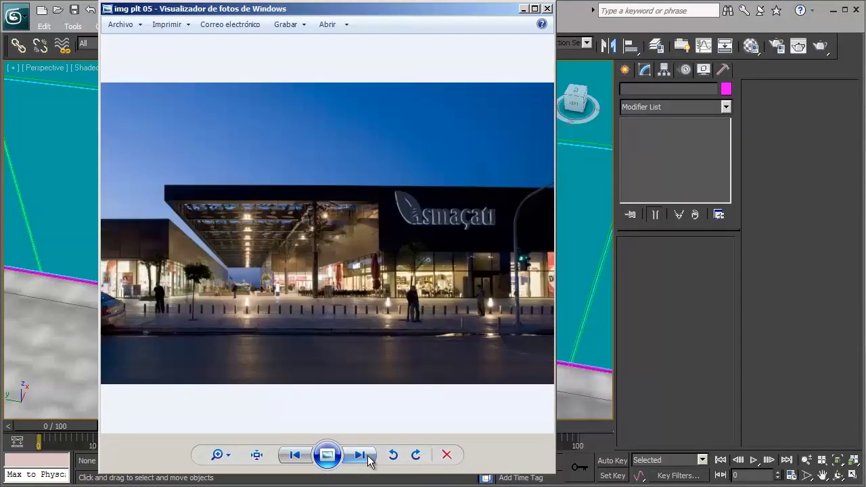
left_click(369, 460)
left_click(369, 461)
left_click(295, 458)
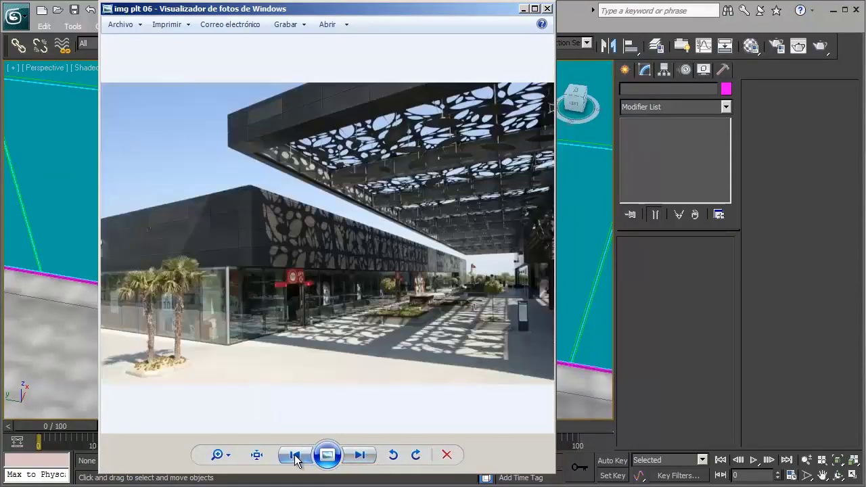
Step: Zoom the img plt 06 photo from the full façade in on the entrance door
scroll(300, 257, "up", 2)
scroll(291, 309, "up", 3)
scroll(280, 376, "up", 3)
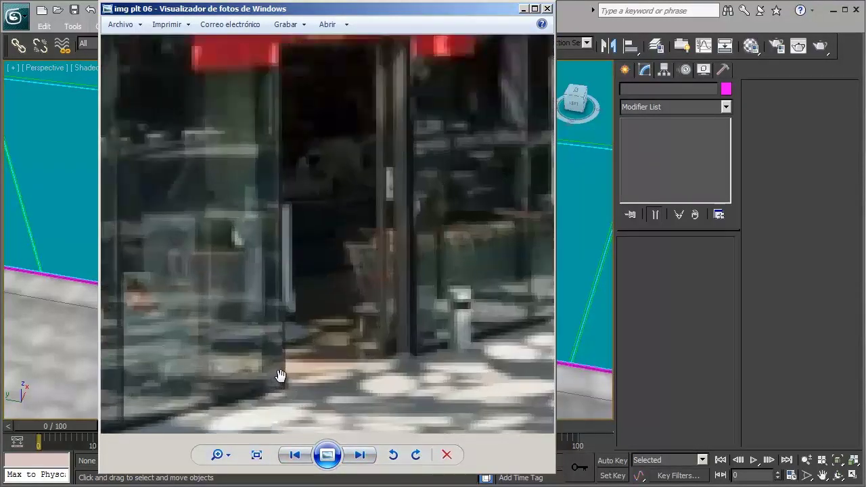
scroll(281, 374, "down", 2)
scroll(281, 369, "down", 2)
scroll(282, 350, "down", 3)
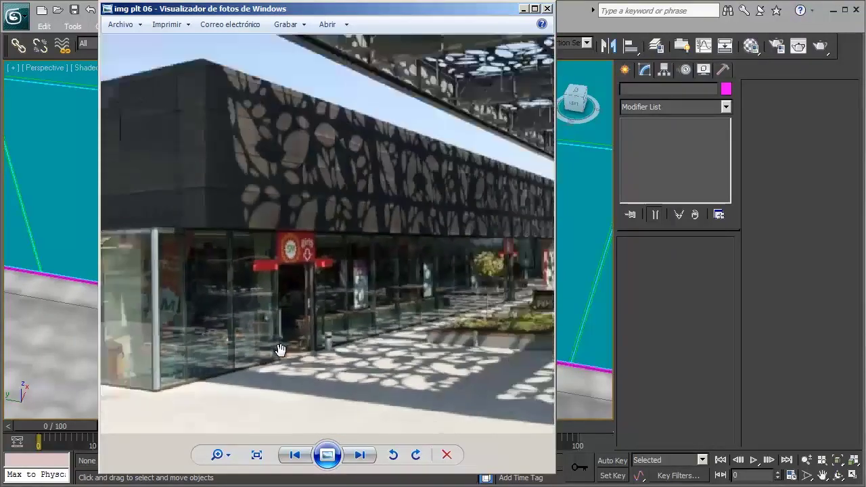
scroll(281, 350, "down", 2)
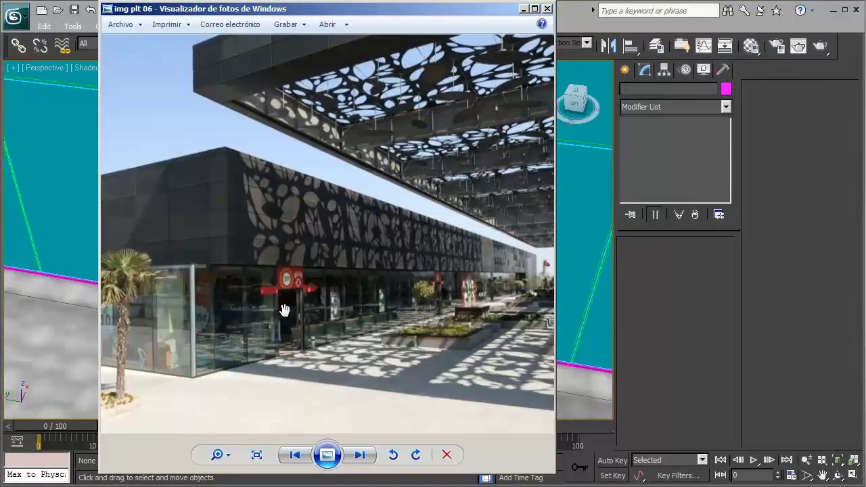
scroll(278, 318, "up", 2)
Step: Study the door's glass panels and frame bars close up, then minimise Photo Viewer
scroll(276, 333, "up", 2)
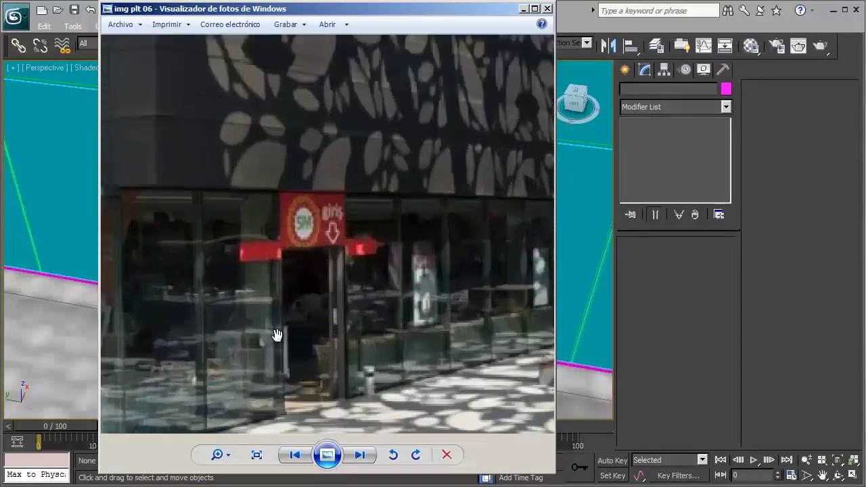
scroll(277, 334, "up", 1)
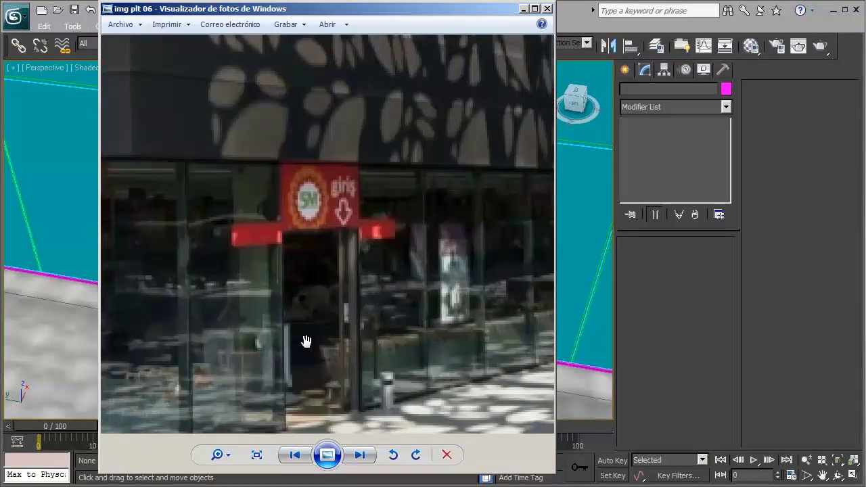
scroll(328, 416, "up", 1)
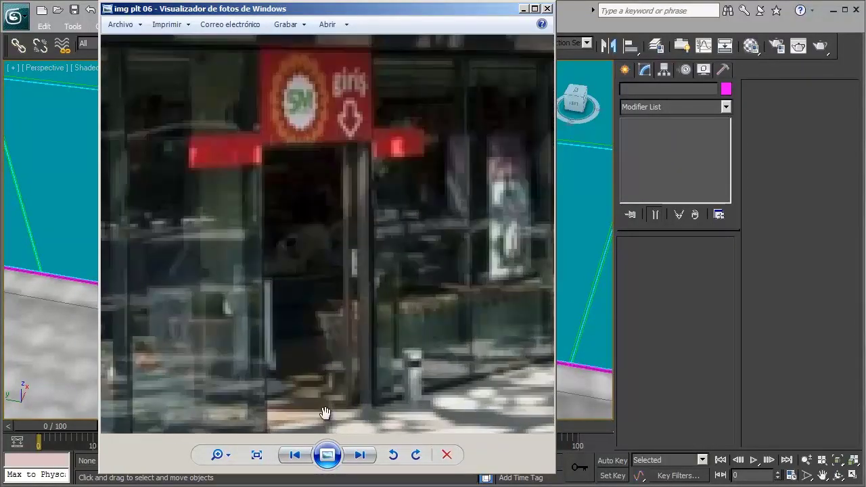
left_click_drag(325, 412, 318, 322)
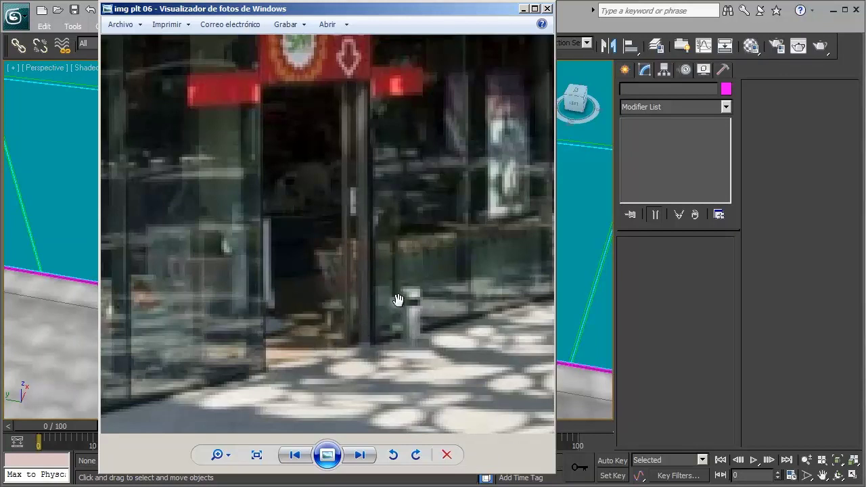
left_click_drag(388, 259, 389, 304)
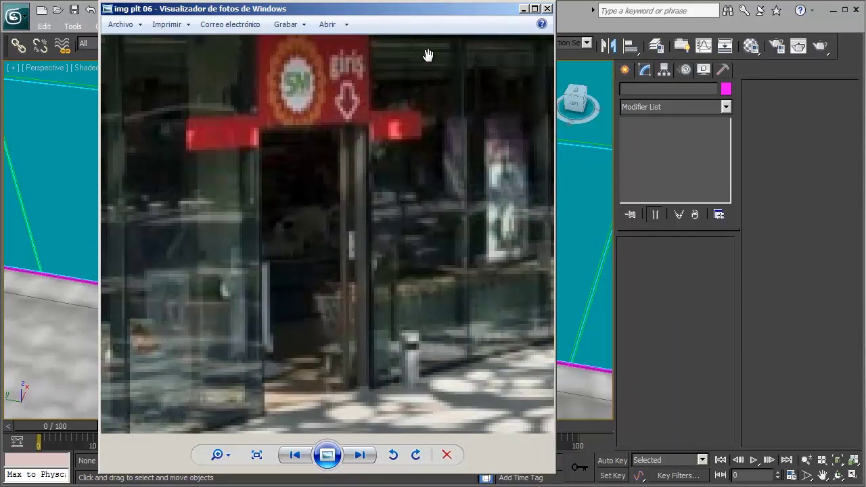
left_click(523, 9)
Step: Centre the view on the doorway and start a Standard Primitives Box coloured blue
mouse_move(295, 265)
middle_mouse_down()
mouse_move(275, 233)
mouse_move(232, 212)
middle_mouse_up()
scroll(288, 274, "down", 5)
scroll(366, 290, "up", 5)
scroll(372, 304, "up", 2)
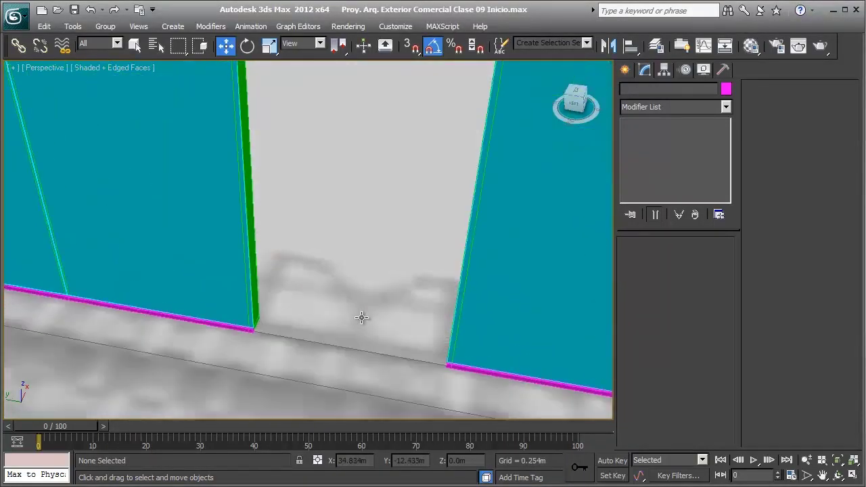
middle_click_drag(344, 328, 308, 300)
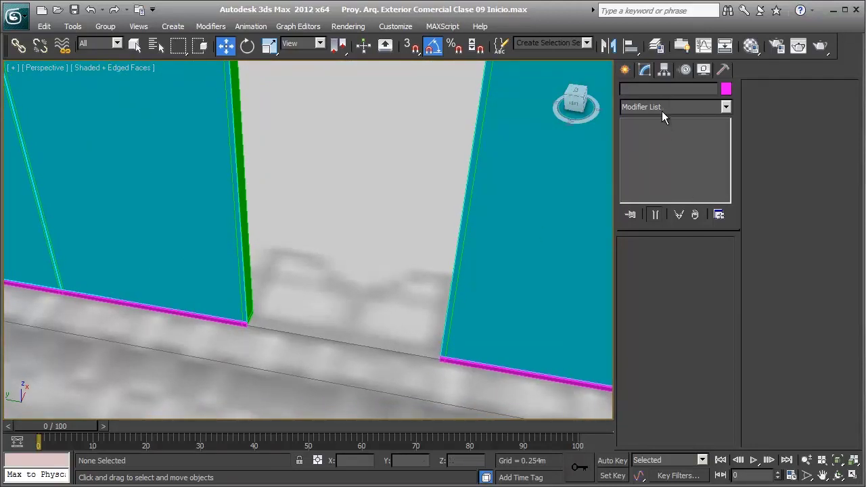
left_click(624, 71)
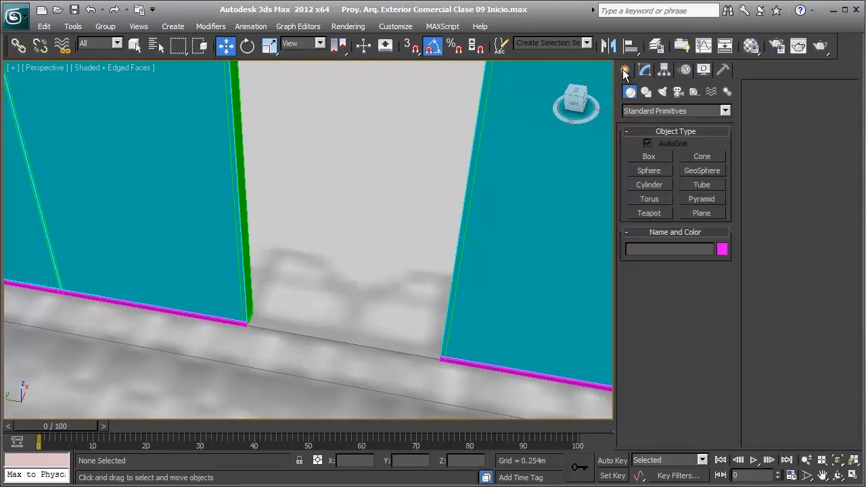
left_click(650, 159)
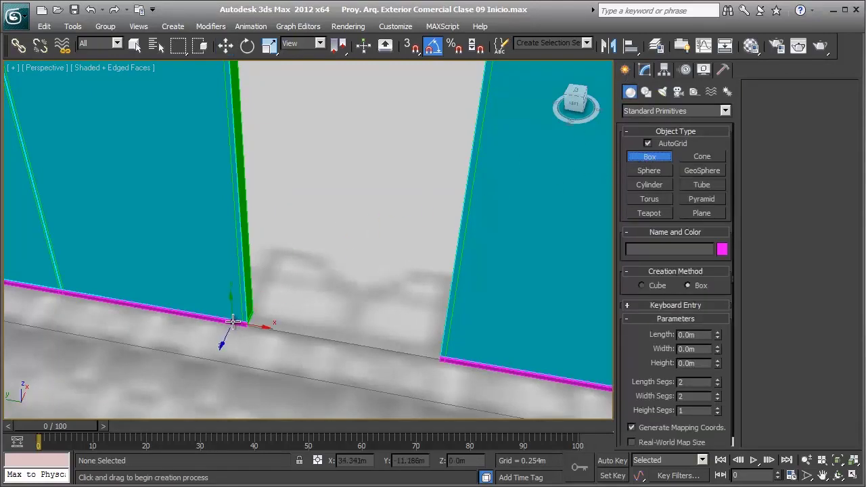
left_click(721, 252)
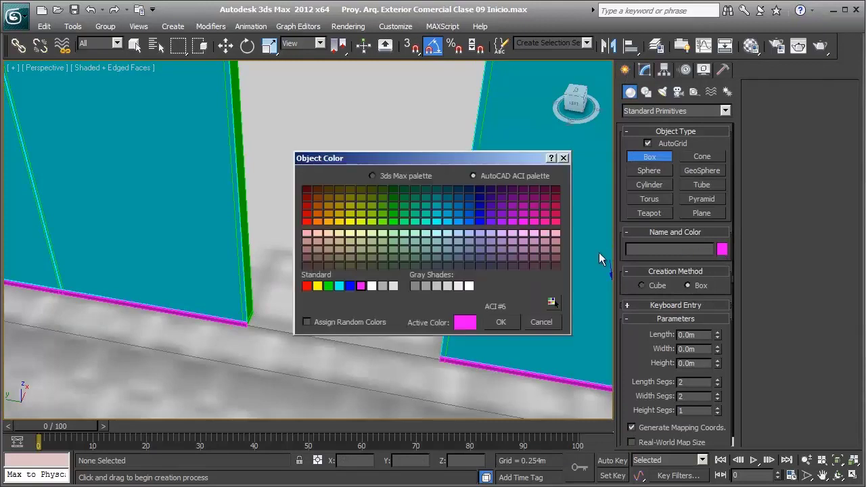
left_click(349, 286)
left_click(494, 321)
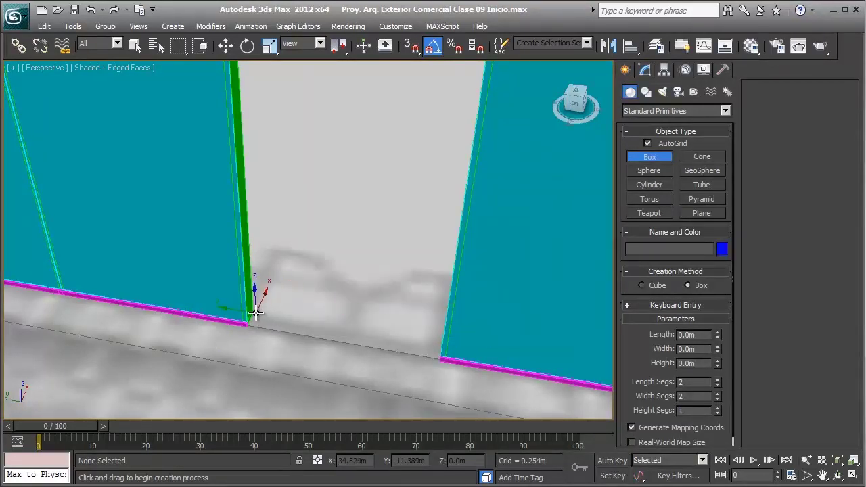
Step: Draw Box047 from the wall corner into the foot of the doorway
left_click_drag(250, 314, 347, 335)
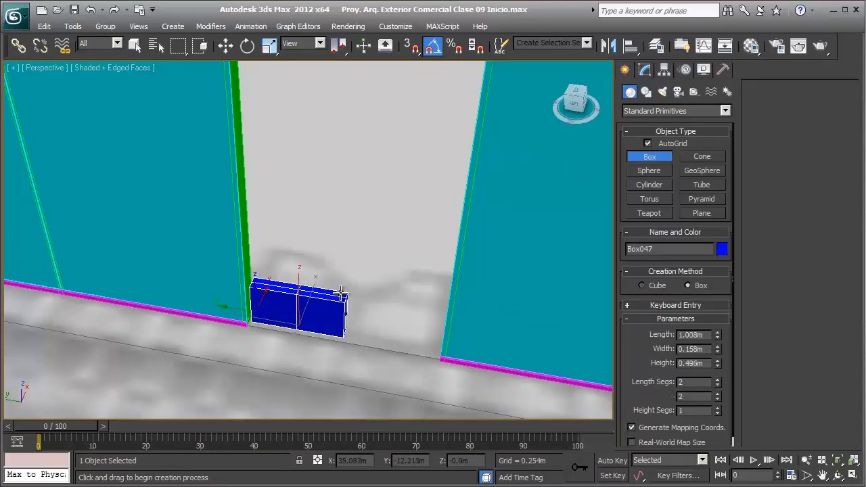
left_click(339, 292)
right_click(337, 297)
Step: Set Box047's length and width segments to 1
key("z")
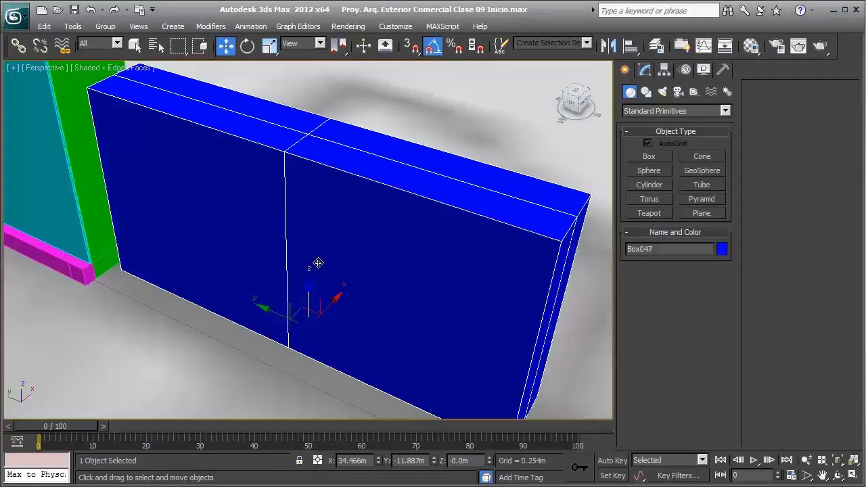
middle_click_drag(310, 263, 297, 193, "alt")
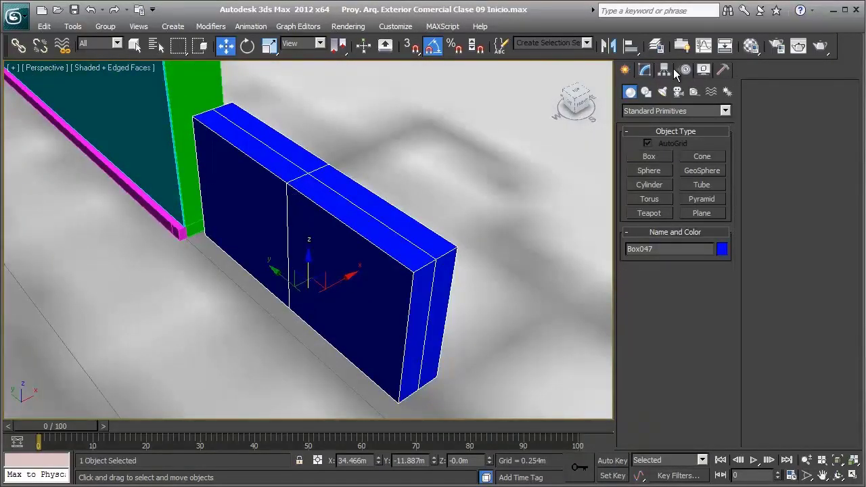
left_click(645, 71)
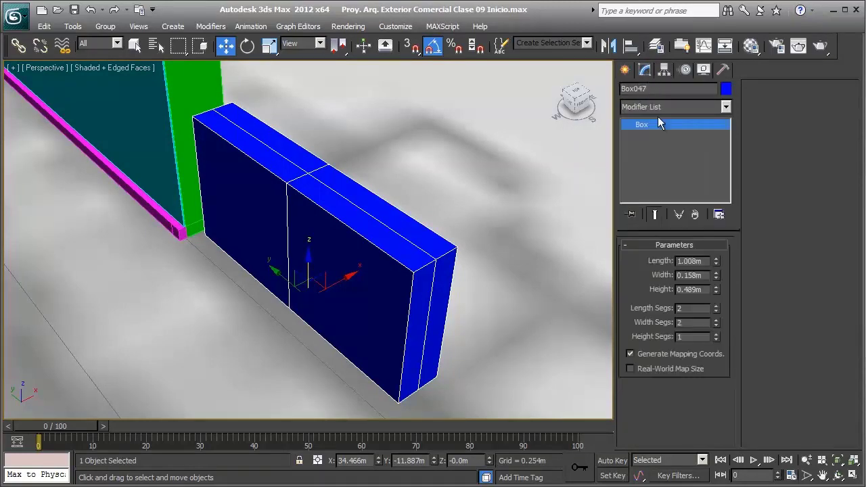
left_click(716, 310)
left_click(717, 318)
Step: Increase Box047's width to 0.177m
mouse_move(383, 230)
middle_mouse_down("alt")
mouse_move(317, 209)
mouse_move(174, 195)
middle_mouse_up("alt")
mouse_move(209, 203)
middle_mouse_down("alt")
mouse_move(265, 230)
mouse_move(367, 226)
middle_mouse_up("alt")
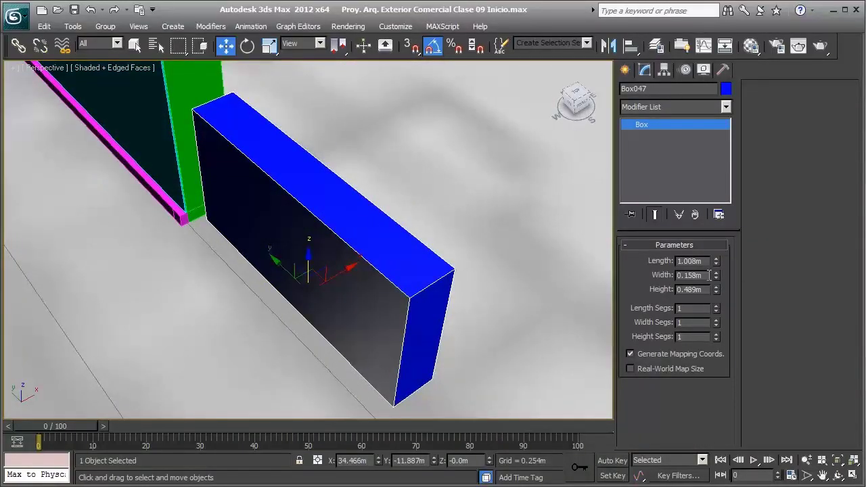
left_click_drag(719, 278, 719, 263)
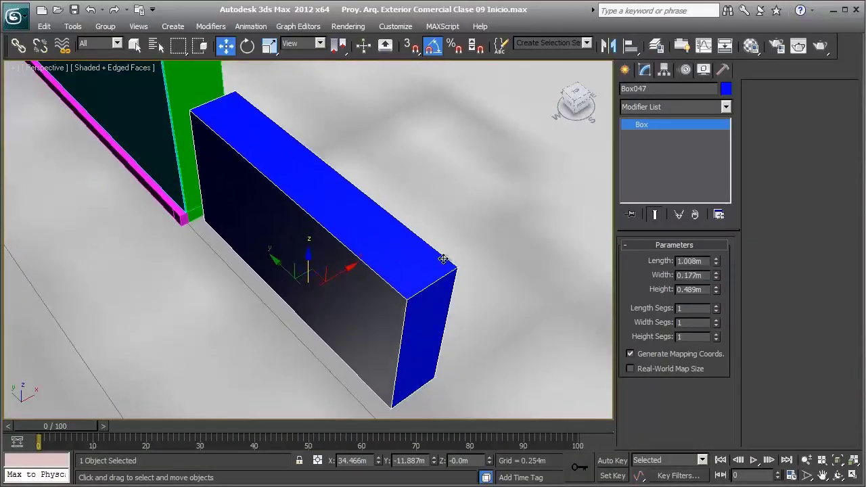
scroll(410, 229, "down", 3)
middle_click_drag(410, 230, 366, 255, "alt")
scroll(358, 247, "down", 3)
scroll(383, 226, "up", 3)
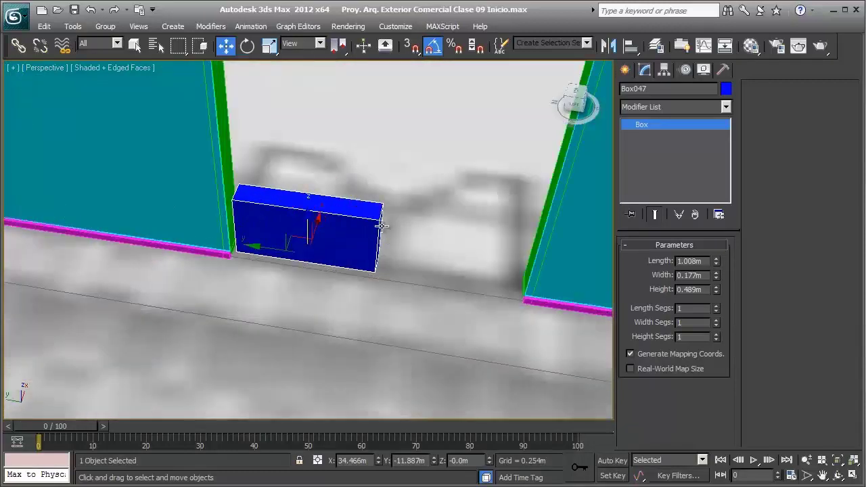
middle_click_drag(383, 226, 382, 257, "alt")
scroll(382, 256, "up", 2)
scroll(365, 271, "down", 2)
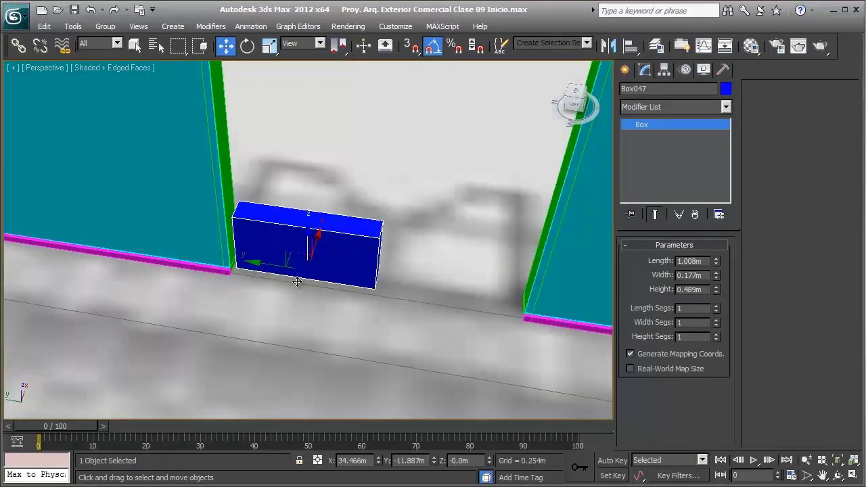
Step: Slide Box047 right to the doorway's far side
left_click_drag(269, 282, 415, 283)
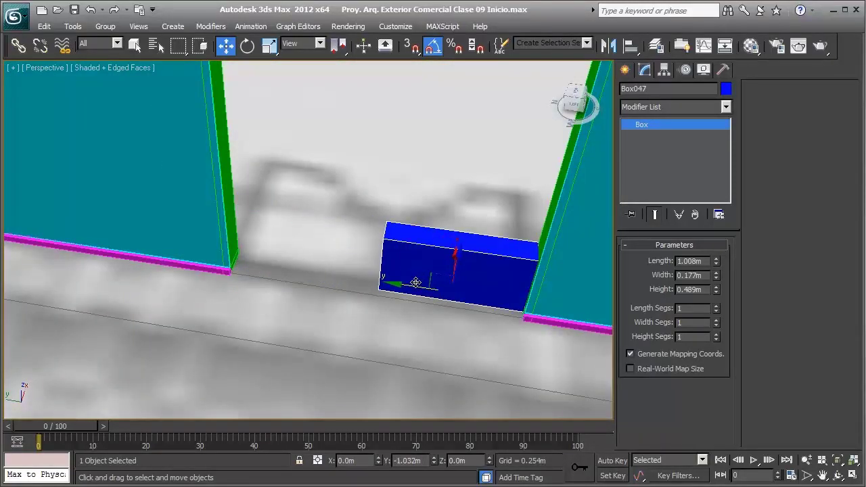
scroll(415, 283, "down", 3)
middle_click_drag(415, 282, 417, 178, "alt")
scroll(418, 179, "up", 2)
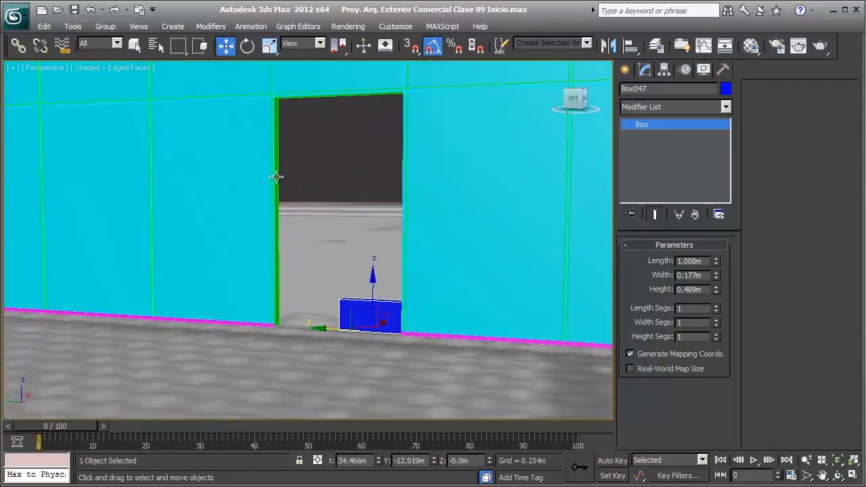
scroll(363, 233, "up", 2)
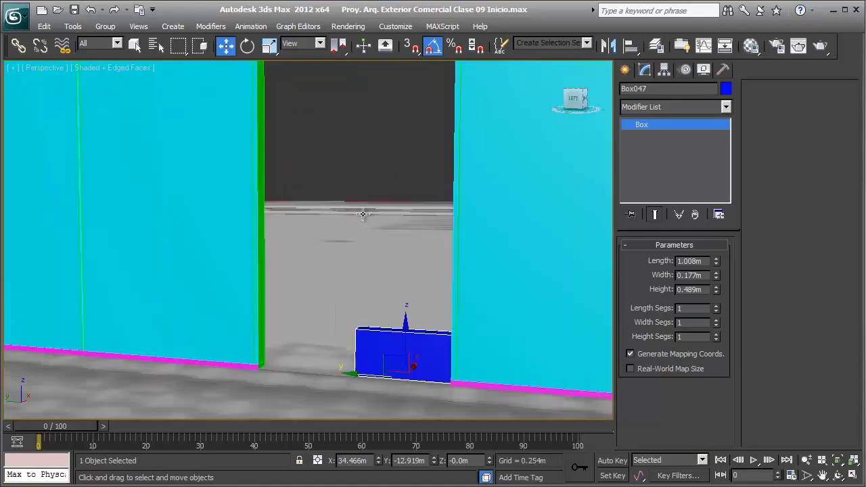
scroll(360, 228, "up", 3)
scroll(360, 228, "down", 2)
Step: Reduce Box047's width to 0.163m
mouse_move(359, 228)
middle_mouse_down("alt")
mouse_move(274, 242)
mouse_move(212, 202)
mouse_move(316, 219)
middle_mouse_up("alt")
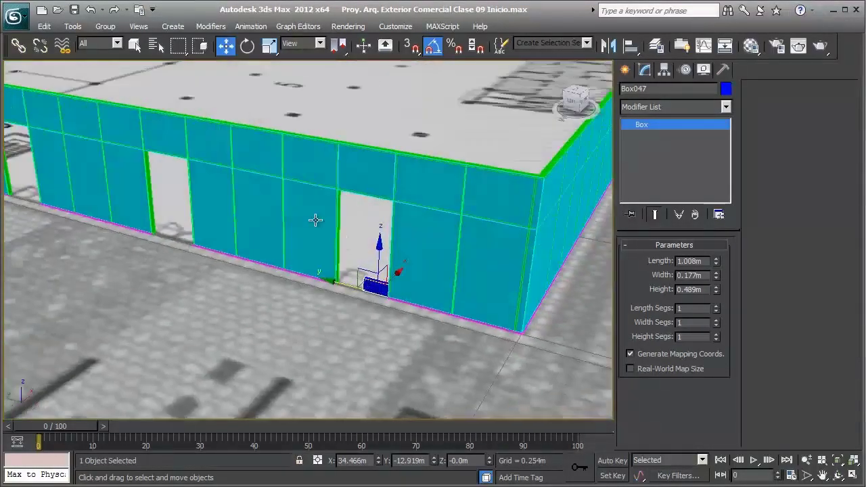
scroll(356, 244, "up", 2)
scroll(356, 244, "up", 2)
middle_click_drag(422, 290, 347, 207)
scroll(346, 207, "up", 1)
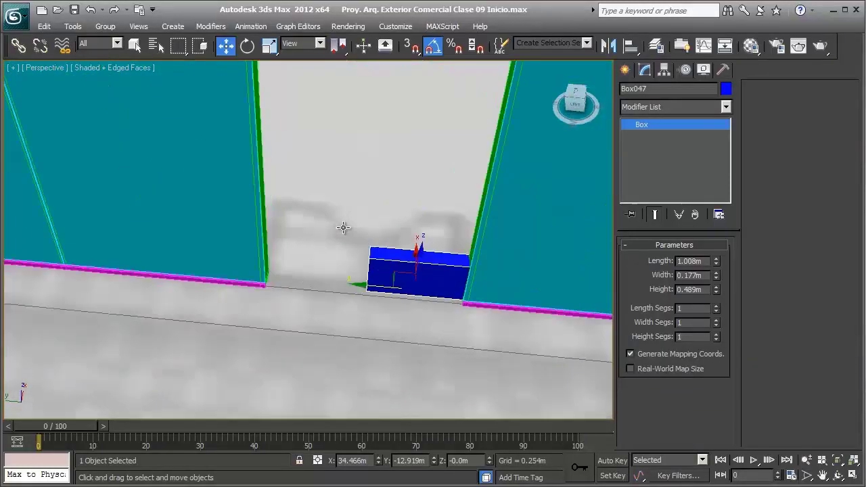
scroll(333, 248, "up", 2)
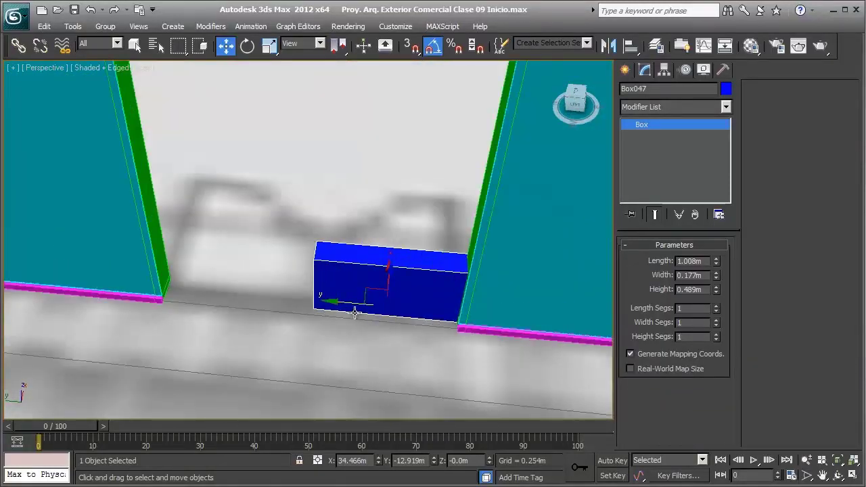
middle_click_drag(327, 275, 373, 284, "alt")
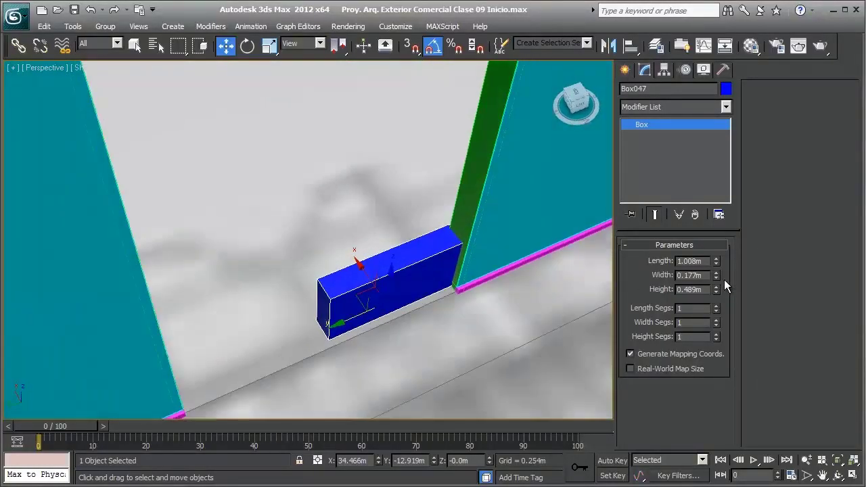
left_click_drag(715, 276, 715, 284)
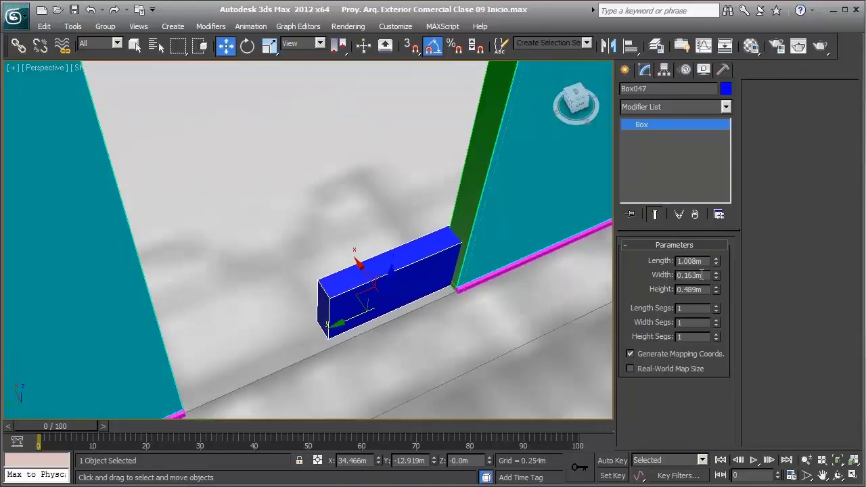
Step: Change Box047's width to 0.03m, then to 0.05m
double_click(702, 275)
type("0.03")
key("Return")
type(".")
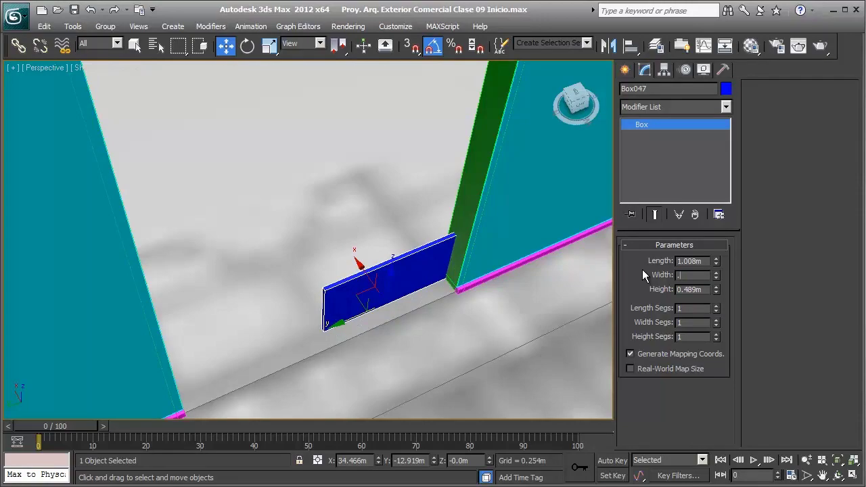
type("05")
key("Return")
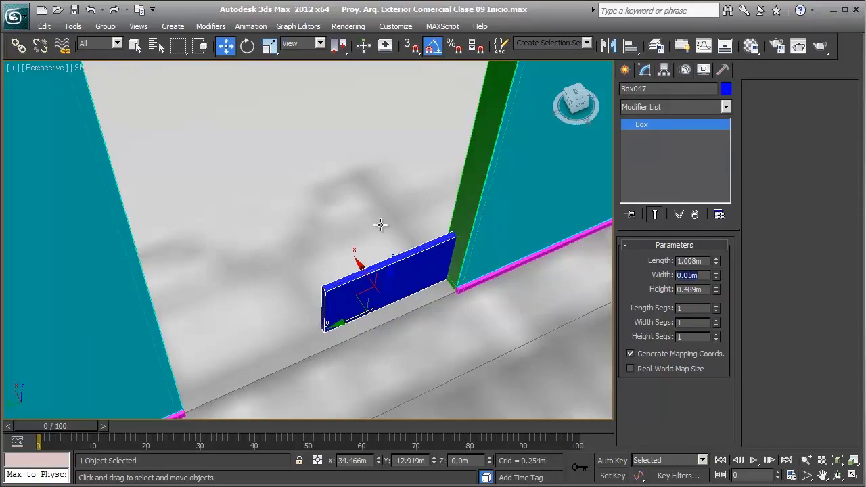
Step: Set Box047's height from 0.489m to 0.05m, making it a low beam
mouse_move(410, 230)
middle_mouse_down("alt")
mouse_move(375, 191)
mouse_move(358, 217)
mouse_move(368, 246)
mouse_move(422, 228)
middle_mouse_up("alt")
scroll(422, 228, "up", 2)
middle_click_drag(398, 256, 377, 194, "alt")
scroll(383, 198, "up", 2)
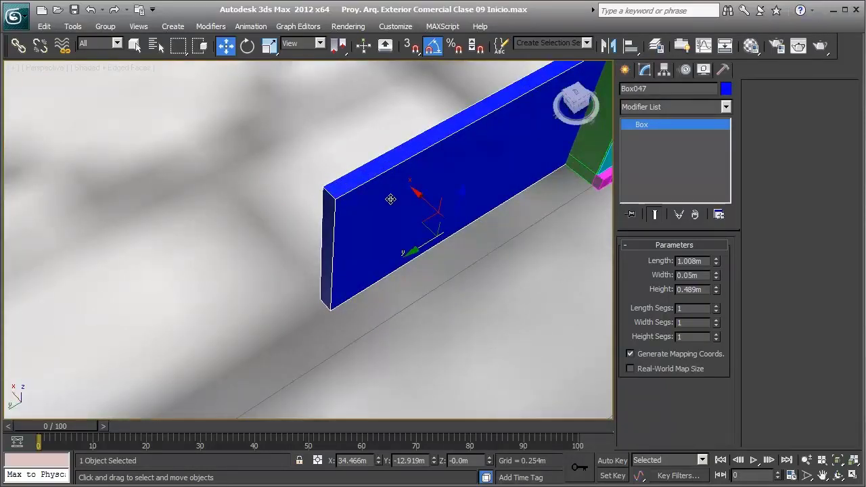
middle_click_drag(442, 195, 374, 236)
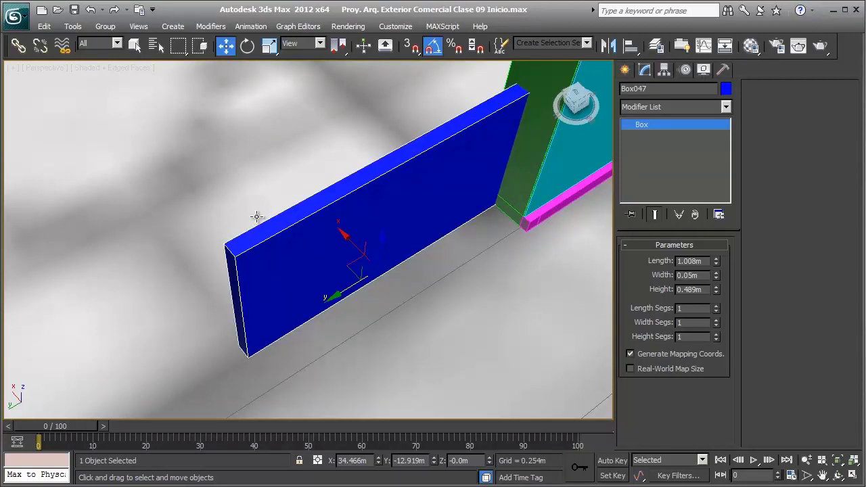
scroll(304, 217, "down", 2)
scroll(309, 199, "down", 2)
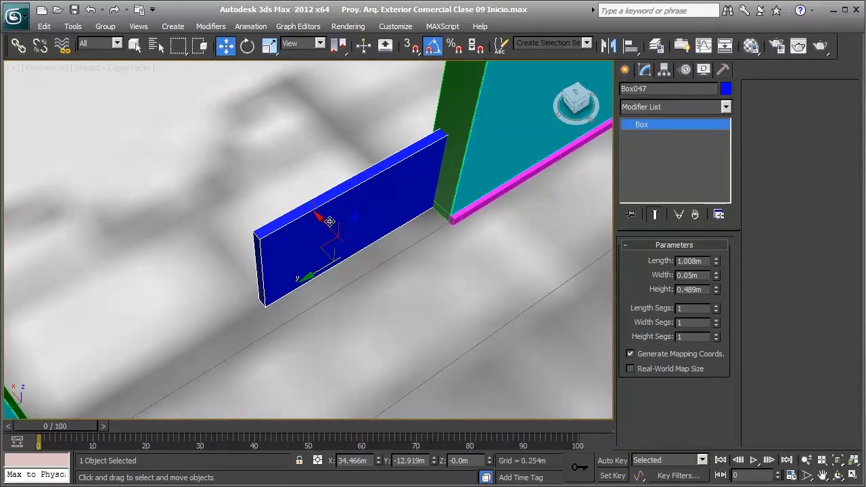
mouse_move(328, 214)
middle_mouse_down("alt")
mouse_move(309, 185)
mouse_move(324, 219)
mouse_move(280, 232)
mouse_move(329, 224)
mouse_move(346, 155)
mouse_move(437, 197)
middle_mouse_up("alt")
scroll(320, 209, "up", 2)
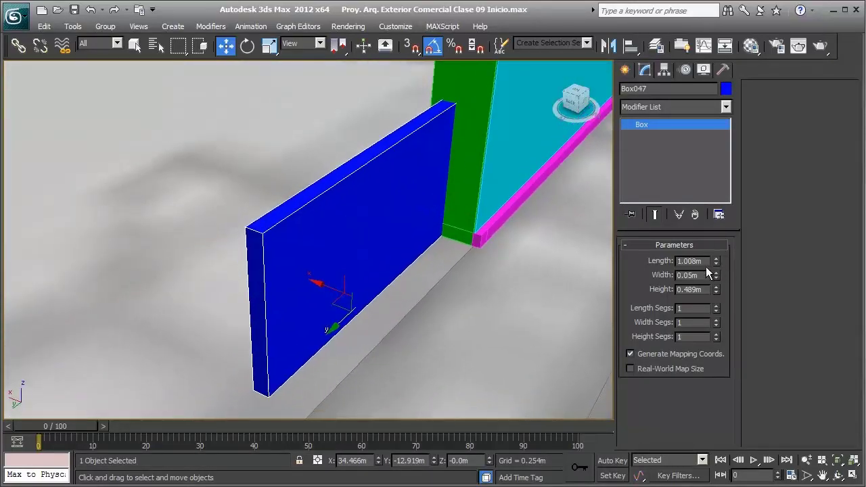
double_click(679, 289)
type("05")
key("Return")
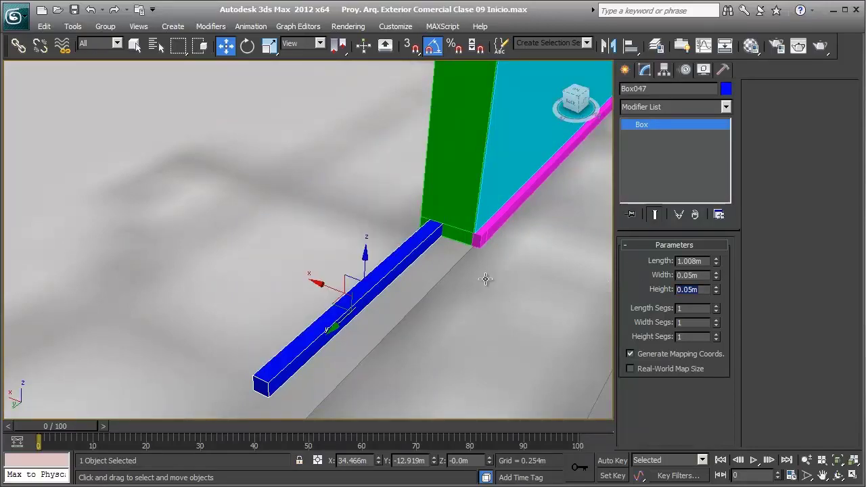
mouse_move(485, 278)
middle_mouse_down("alt")
mouse_move(395, 193)
mouse_move(448, 193)
mouse_move(445, 229)
mouse_move(573, 269)
middle_mouse_up("alt")
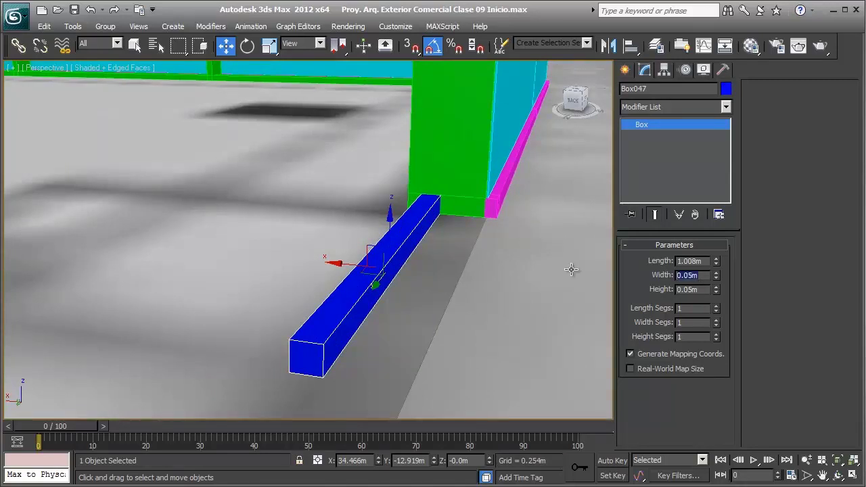
left_click(697, 277)
type(".03")
Step: Commit the beam's 0.03m width and view it side-on
key("Return")
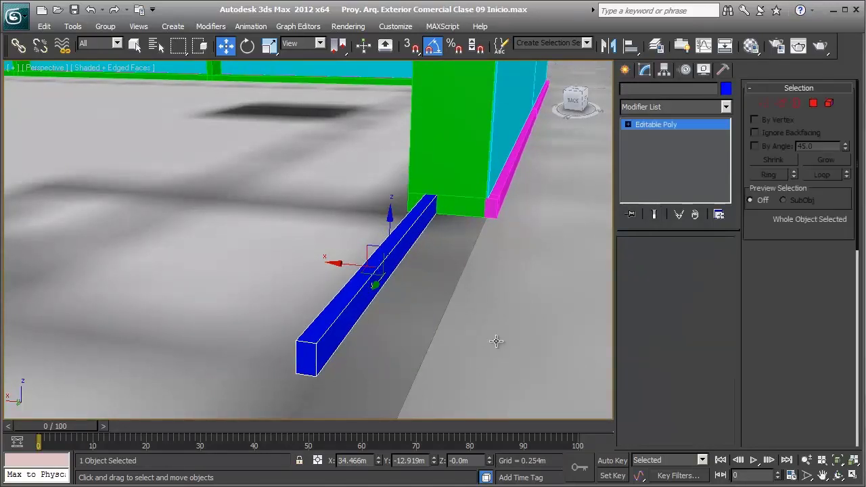
mouse_move(451, 250)
middle_mouse_down("alt")
mouse_move(451, 266)
mouse_move(360, 264)
mouse_move(361, 257)
mouse_move(369, 272)
mouse_move(357, 248)
mouse_move(348, 254)
middle_mouse_up("alt")
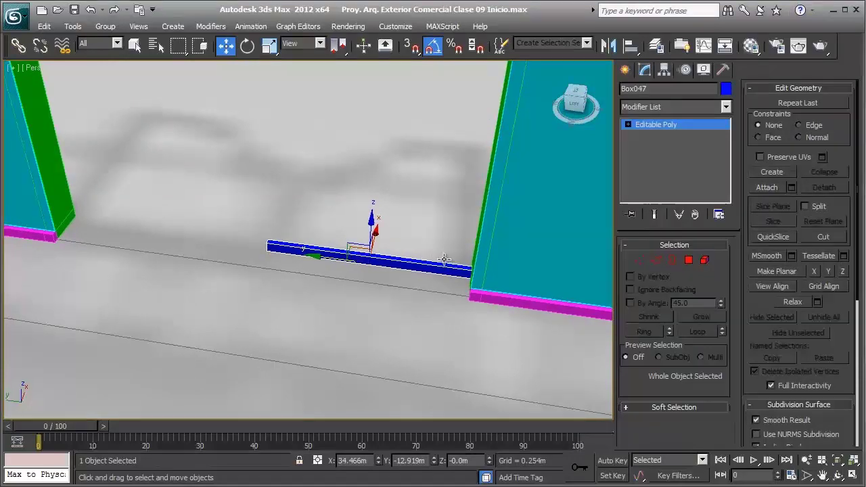
mouse_move(443, 259)
middle_mouse_down("alt")
mouse_move(380, 257)
mouse_move(390, 276)
middle_mouse_up("alt")
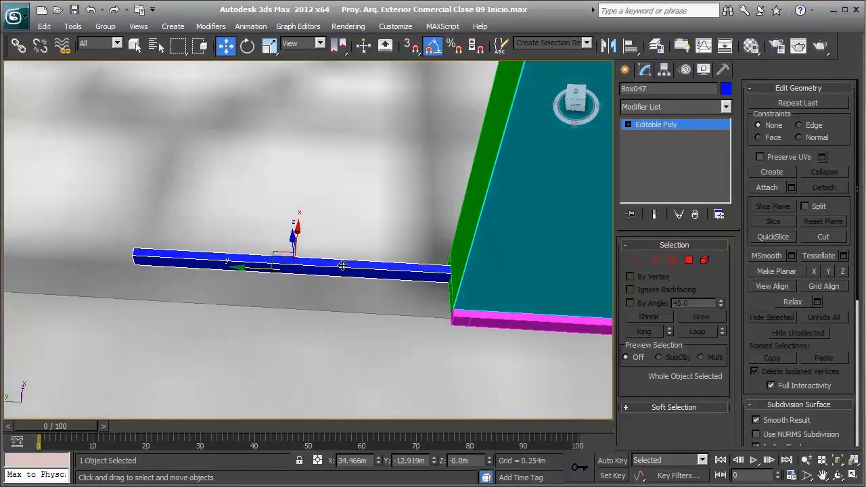
Step: With Affect Pivot Only, move Box047's pivot to the beam's end against the column
left_click(664, 69)
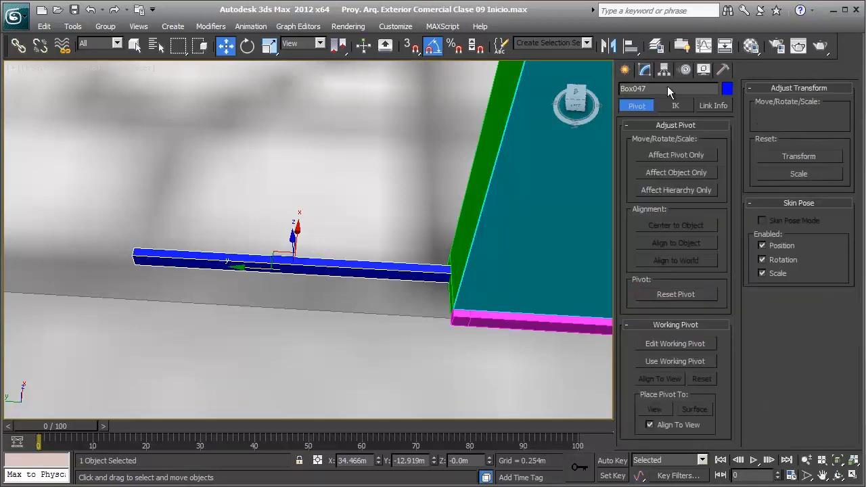
left_click(666, 157)
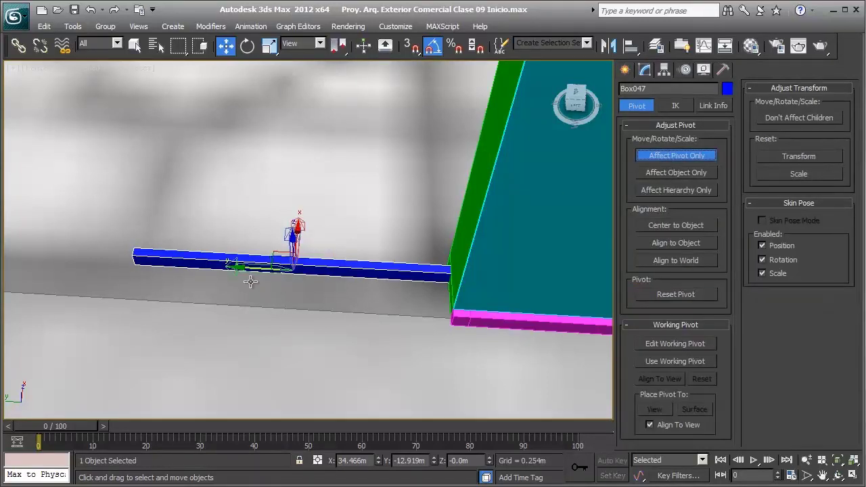
left_click_drag(251, 270, 378, 271)
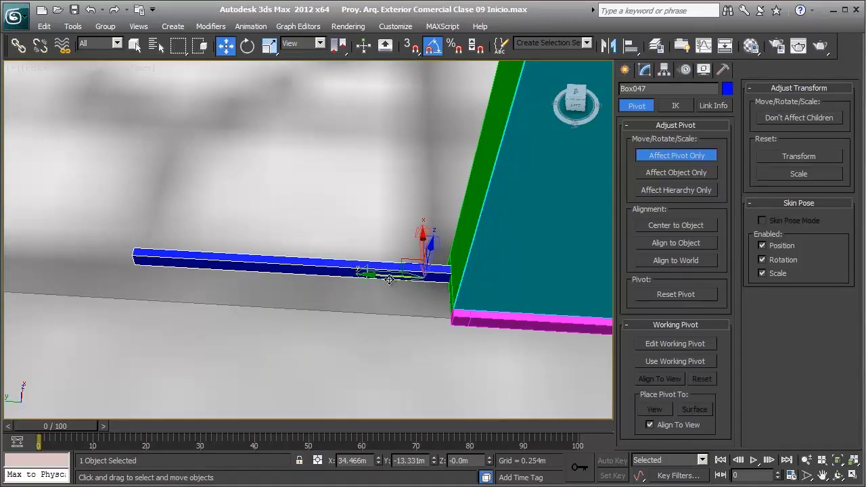
mouse_move(387, 276)
left_mouse_down()
mouse_move(401, 278)
mouse_move(382, 277)
left_mouse_up()
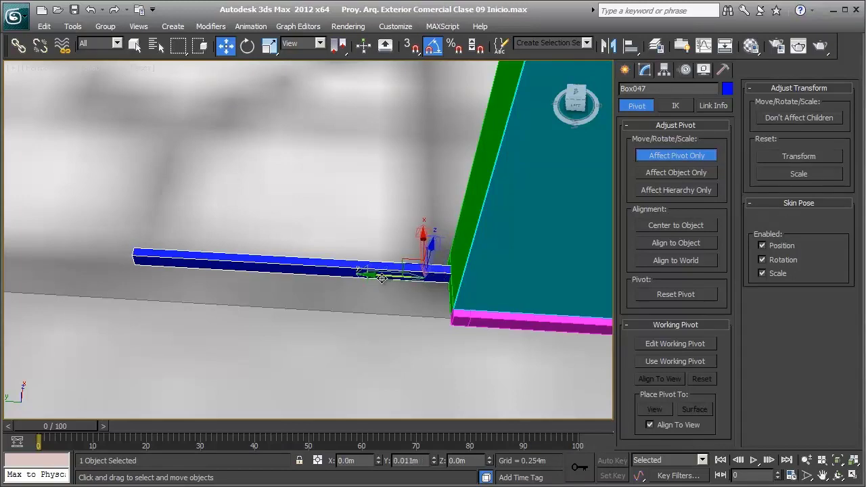
left_click(676, 155)
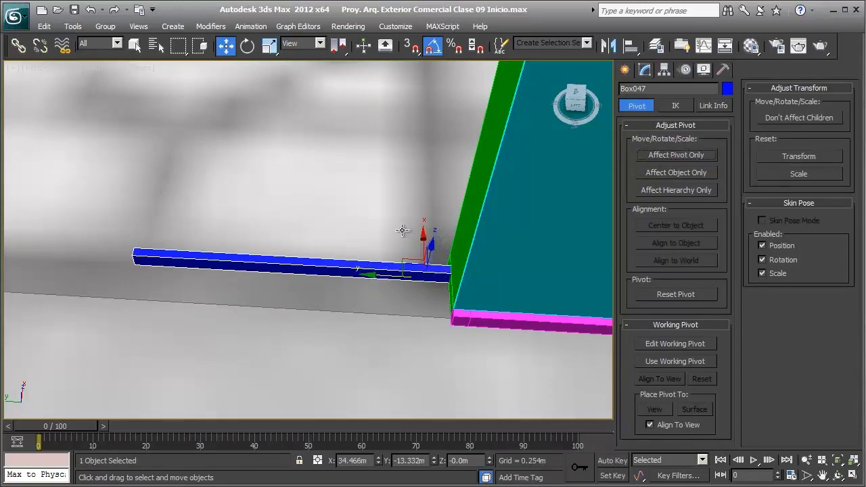
mouse_move(406, 243)
middle_mouse_down("alt")
mouse_move(480, 203)
mouse_move(418, 197)
middle_mouse_up("alt")
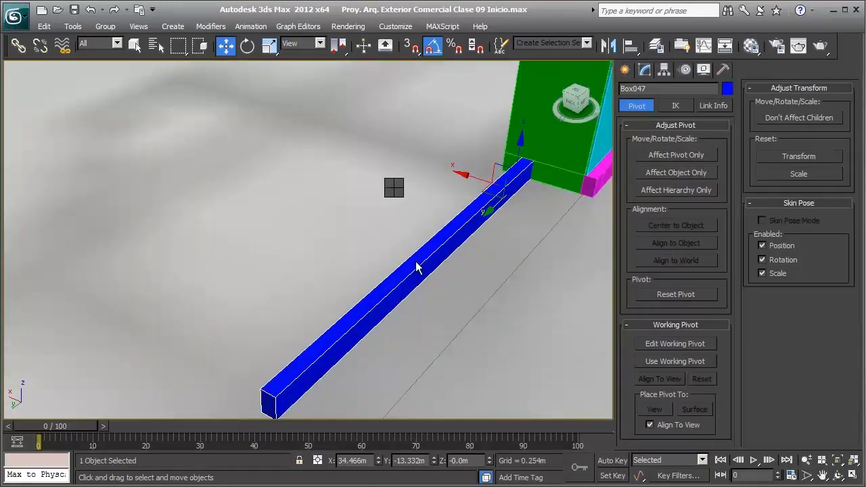
left_click(644, 69)
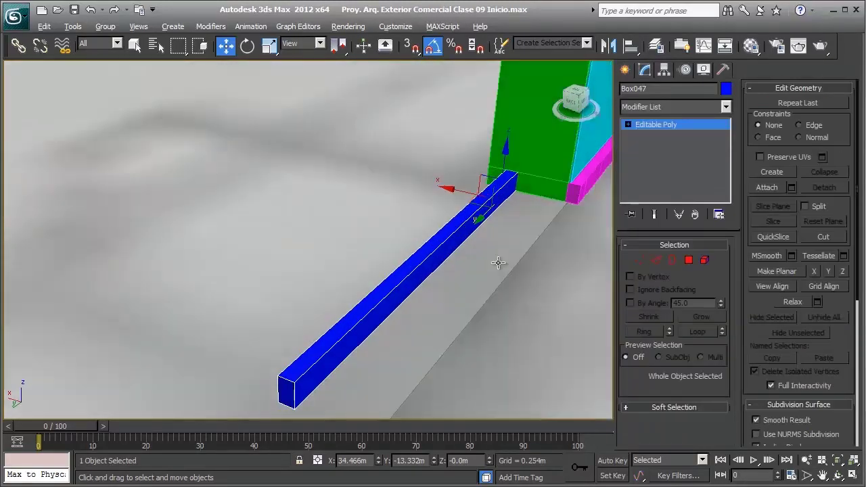
mouse_move(433, 223)
middle_mouse_down("alt")
mouse_move(464, 216)
mouse_move(476, 232)
middle_mouse_up("alt")
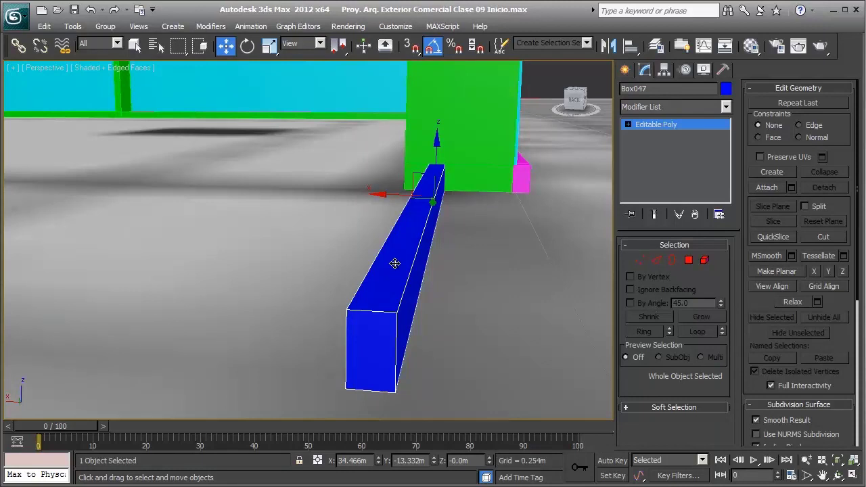
mouse_move(395, 263)
middle_mouse_down("alt")
mouse_move(421, 193)
mouse_move(396, 169)
middle_mouse_up("alt")
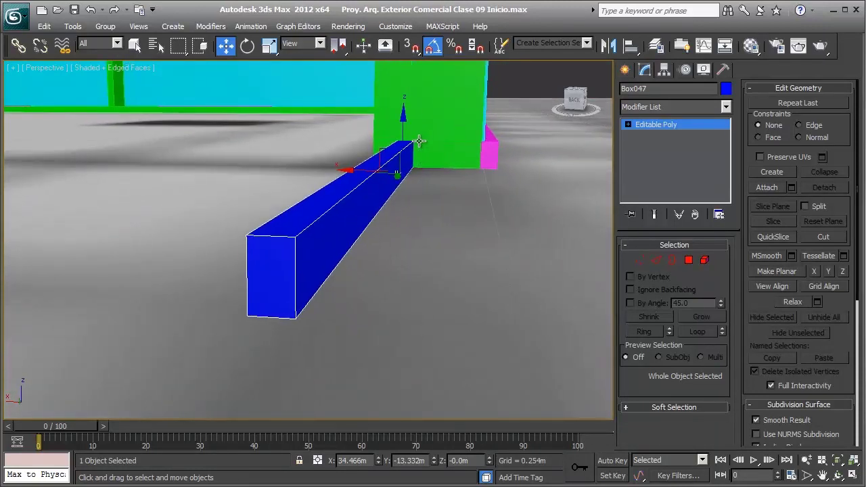
middle_click_drag(421, 141, 437, 147, "alt")
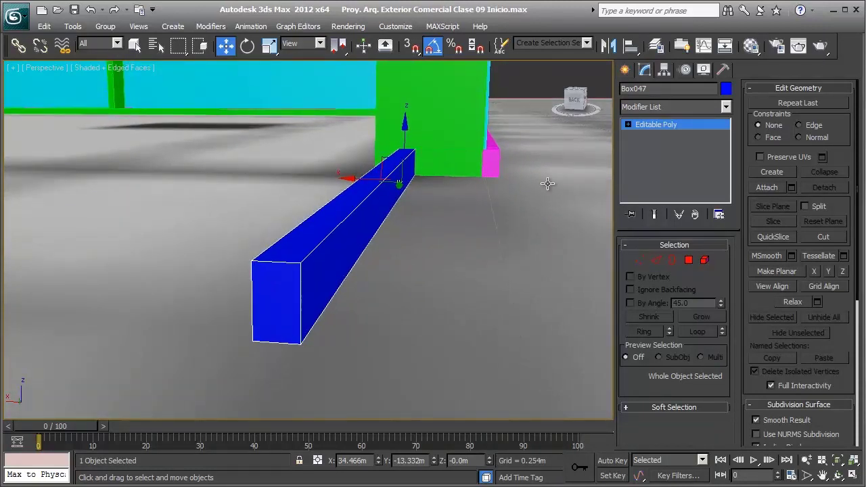
Step: Lower the beam's top face so it is about 0.034m tall, then select one edge
left_click(688, 260)
left_click(316, 216)
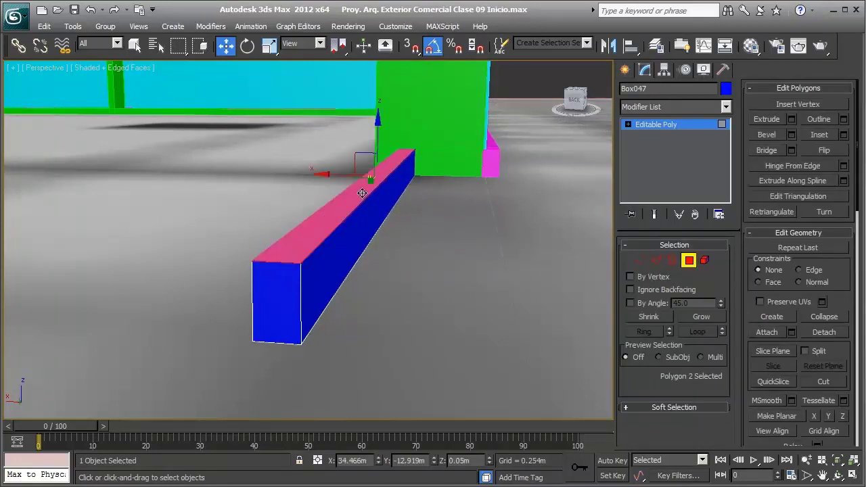
left_click_drag(373, 139, 370, 158)
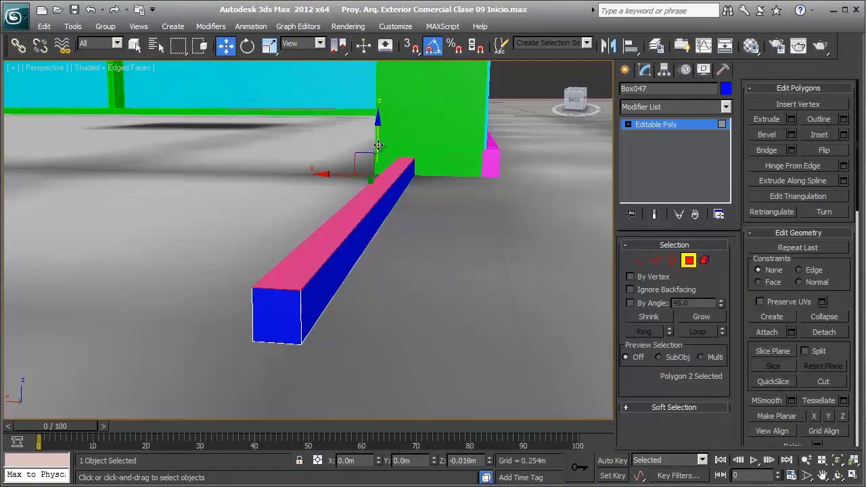
middle_click_drag(370, 158, 601, 259, "alt")
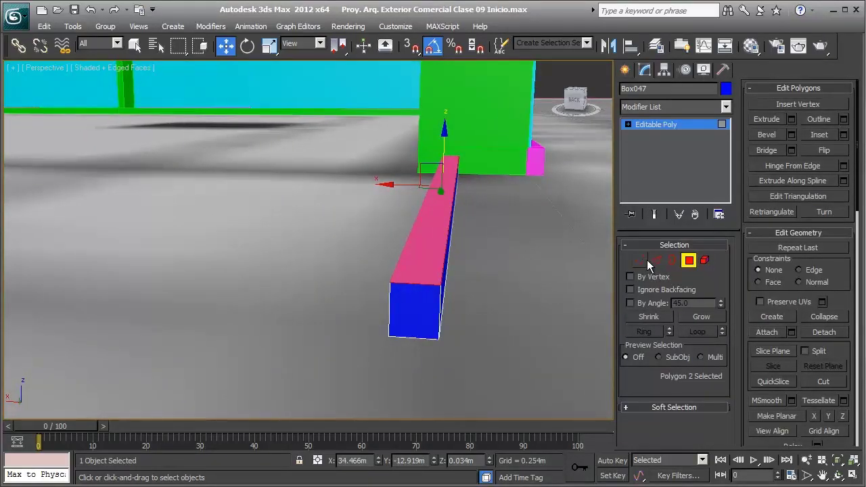
left_click(656, 260)
left_click(411, 335)
Step: Ring-select the beam's edges and Connect them with two new lengthwise edges
key("F3")
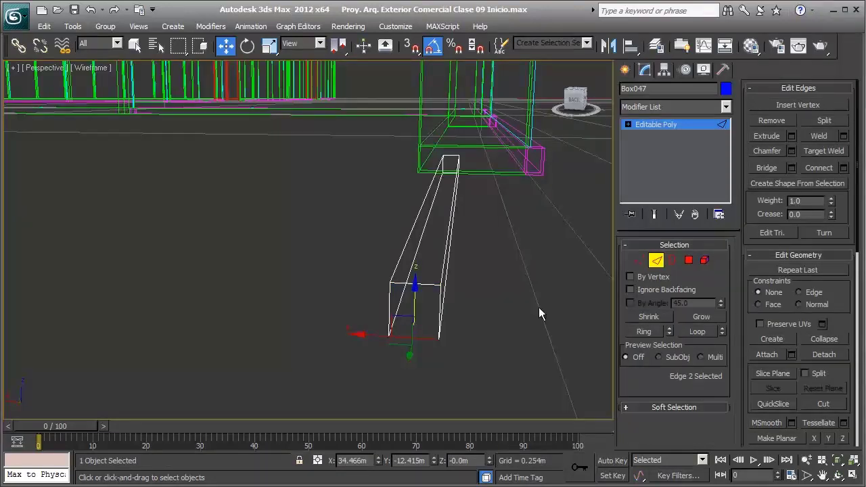
left_click(651, 332)
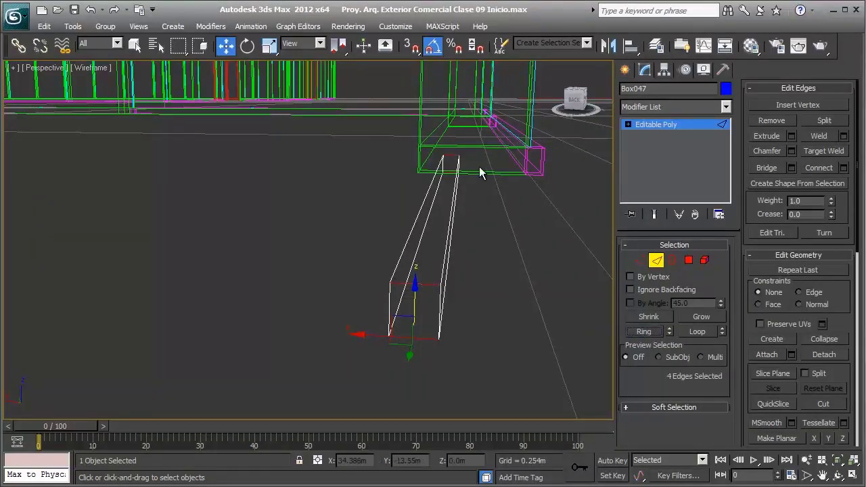
key("F3")
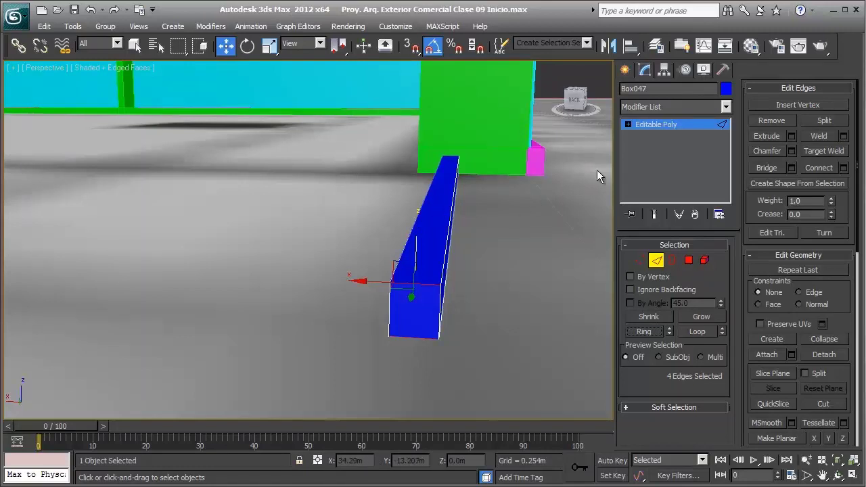
left_click(820, 168)
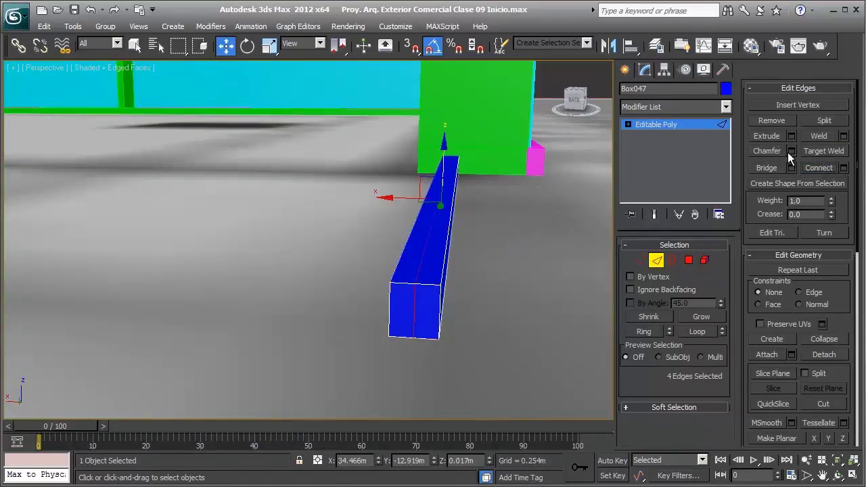
key("ctrl+z")
key("ctrl+y")
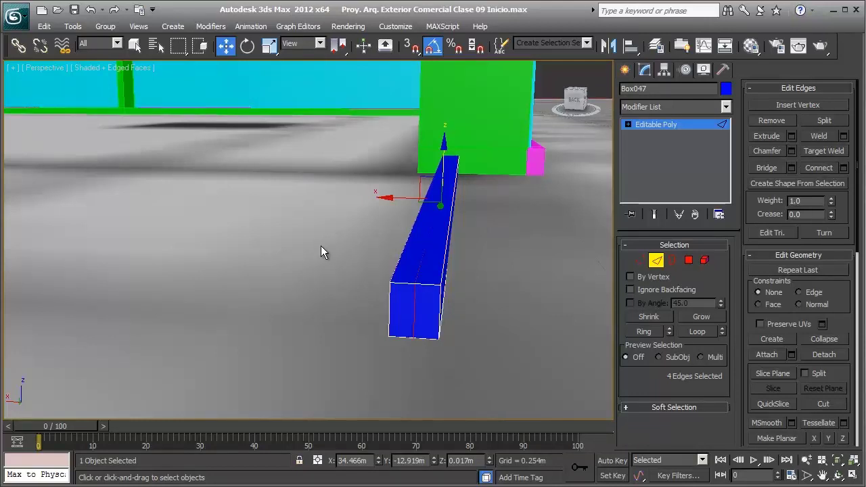
key("ctrl+z")
key("ctrl+y")
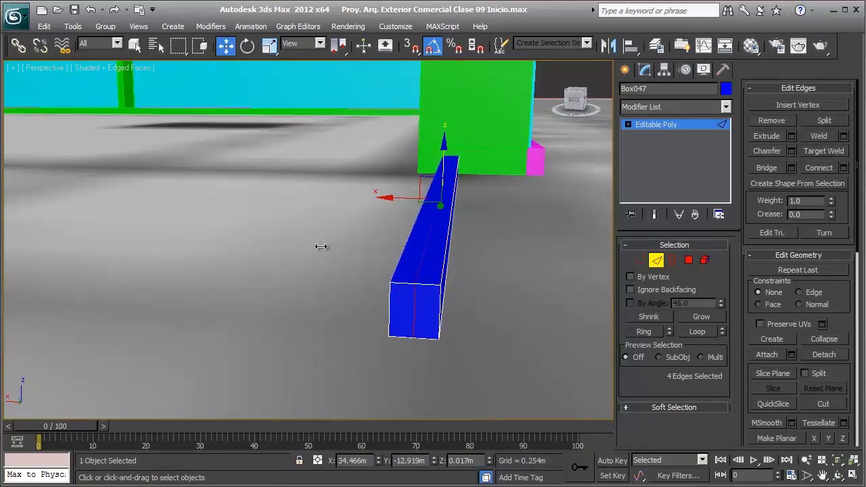
key("ctrl+z")
key("ctrl+y")
key("ctrl+z")
key("ctrl+y")
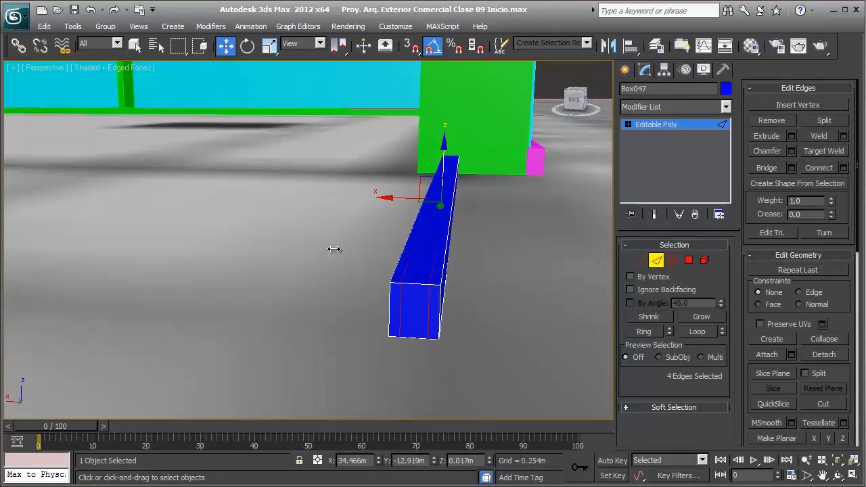
key("ctrl+z")
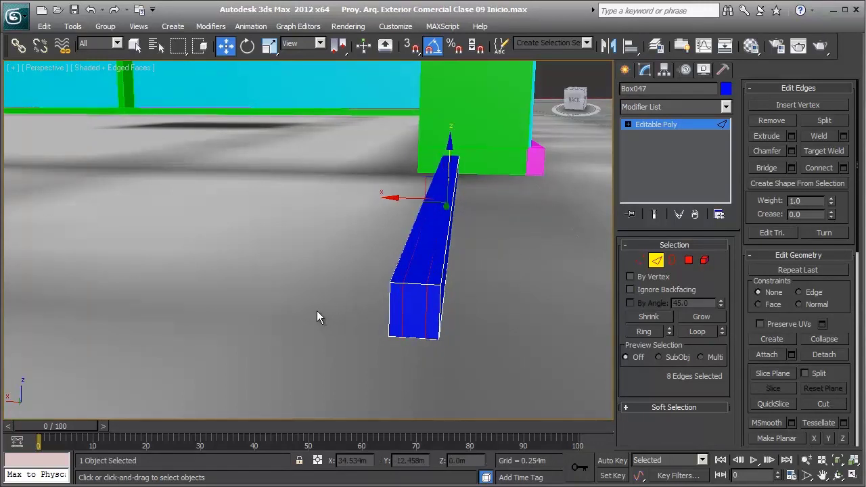
left_click(688, 261)
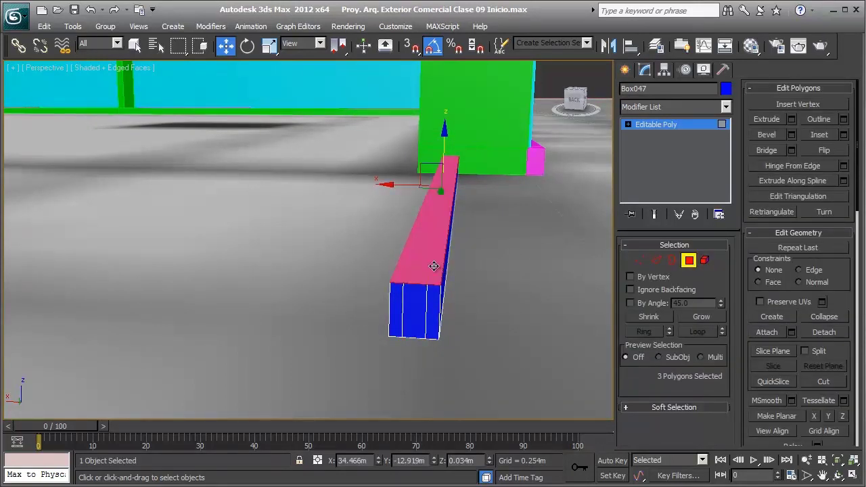
Step: Select Box047's top strips, extrude them upward, then undo the extrusion
left_click(412, 261)
left_click(411, 262, "ctrl")
mouse_move(458, 251)
middle_mouse_down("alt")
mouse_move(470, 212)
mouse_move(459, 247)
mouse_move(467, 261)
middle_mouse_up("alt")
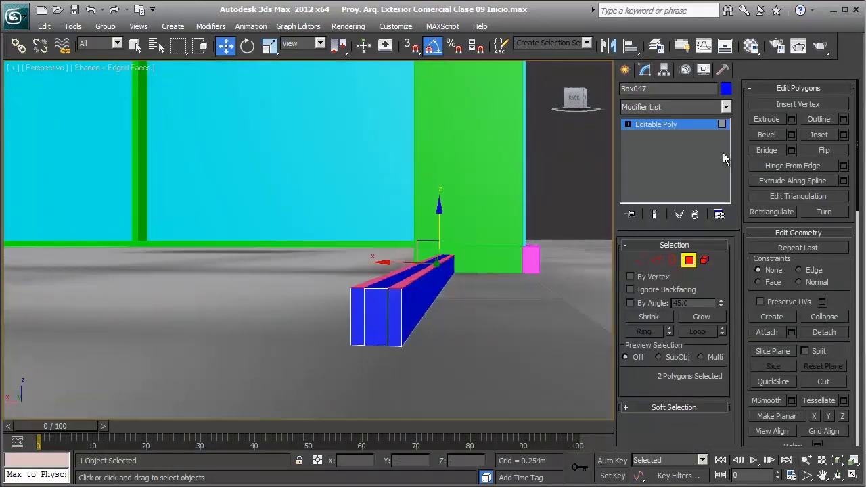
left_click(792, 121)
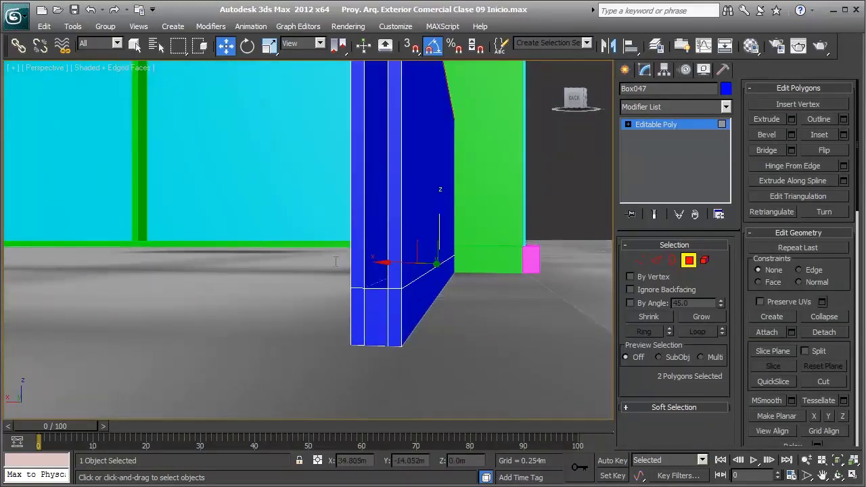
key("ctrl+z")
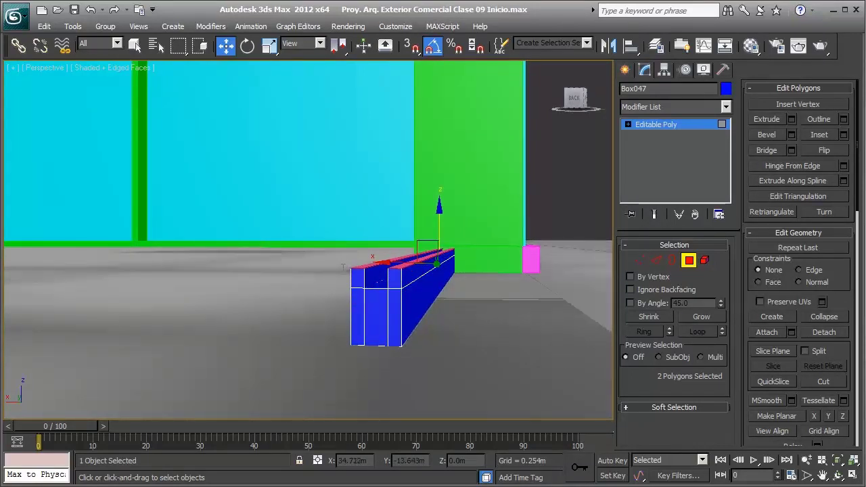
Step: Shift one side's vertices of Box047 along X to narrow the bar
middle_click_drag(325, 283, 387, 275)
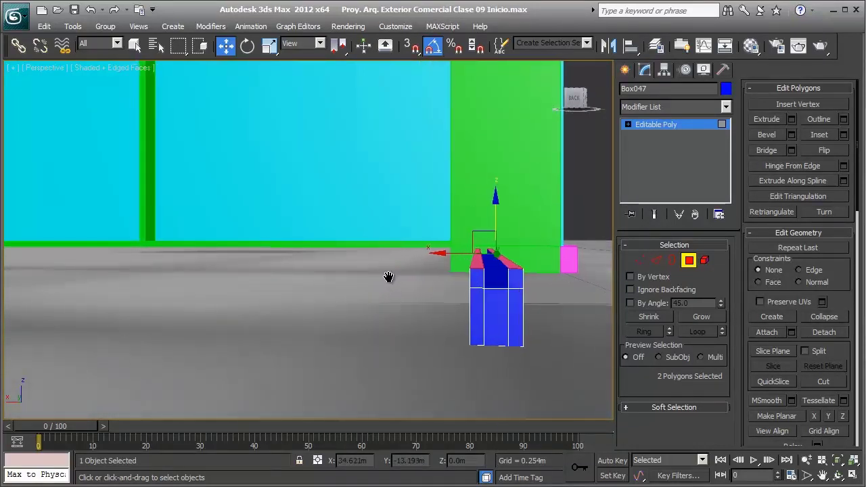
key("1")
key("F3")
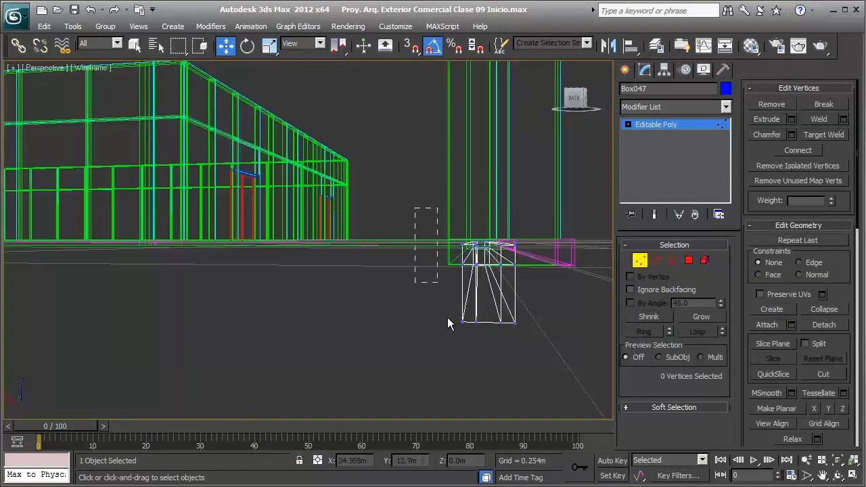
left_click_drag(479, 370, 479, 370)
key("F3")
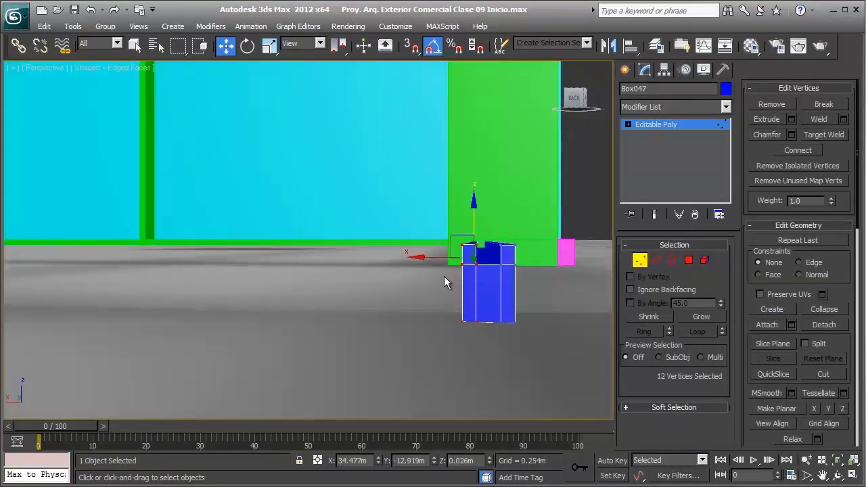
left_click_drag(433, 260, 438, 260)
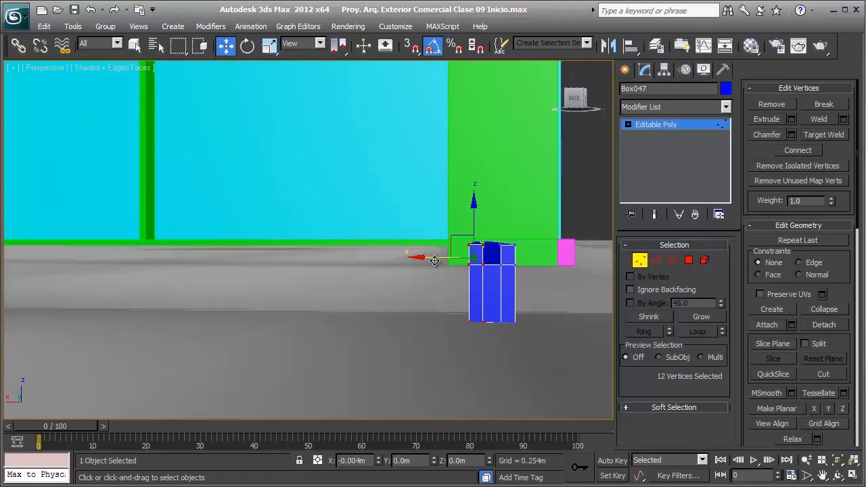
left_click(640, 261)
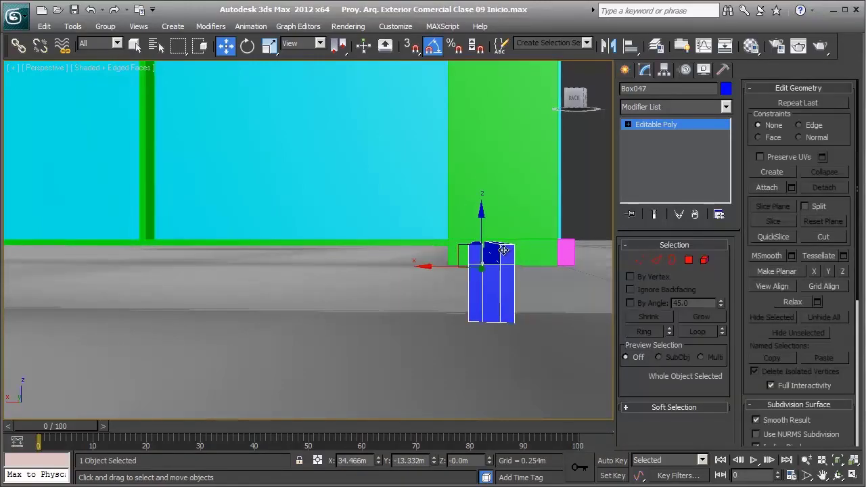
mouse_move(339, 257)
middle_mouse_down("alt")
mouse_move(441, 252)
mouse_move(465, 272)
mouse_move(494, 274)
middle_mouse_up("alt")
Step: Select a top edge of Box047 and nudge it slightly sideways
left_click(656, 261)
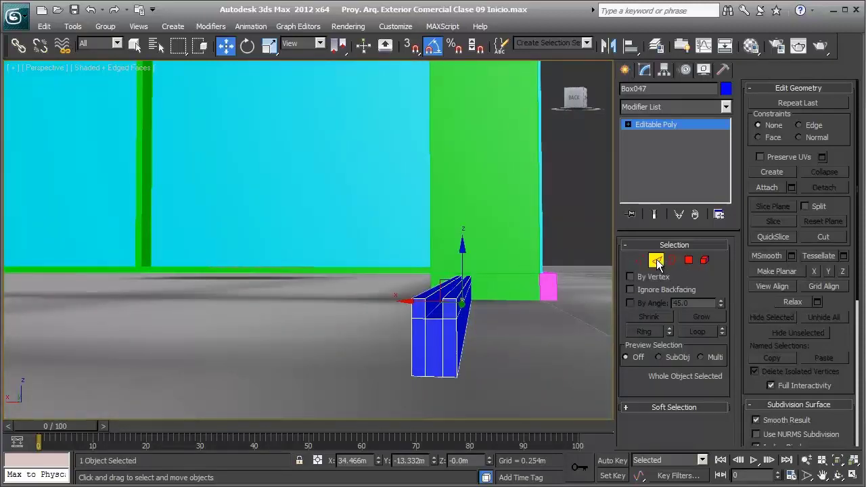
left_click(466, 286)
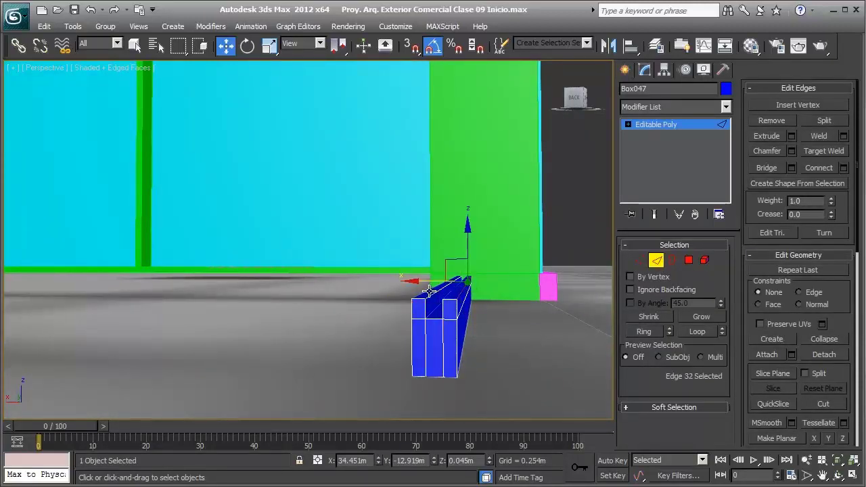
left_click(429, 291, "ctrl")
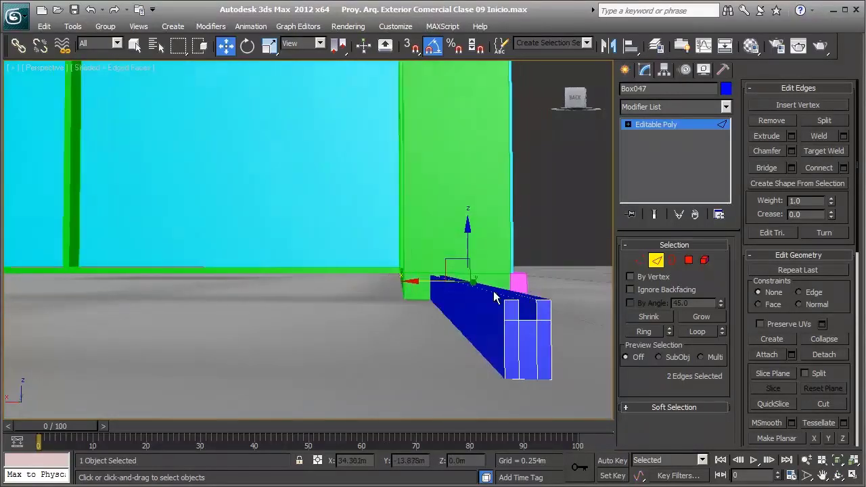
mouse_move(483, 292)
middle_mouse_down("alt")
mouse_move(472, 263)
mouse_move(485, 258)
middle_mouse_up("alt")
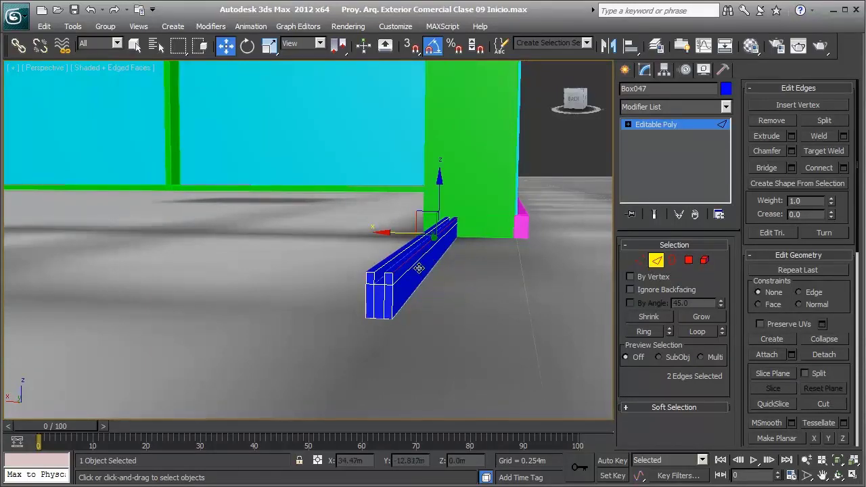
left_click(418, 255)
mouse_move(419, 253)
middle_mouse_down("alt")
mouse_move(386, 255)
mouse_move(342, 141)
middle_mouse_up("alt")
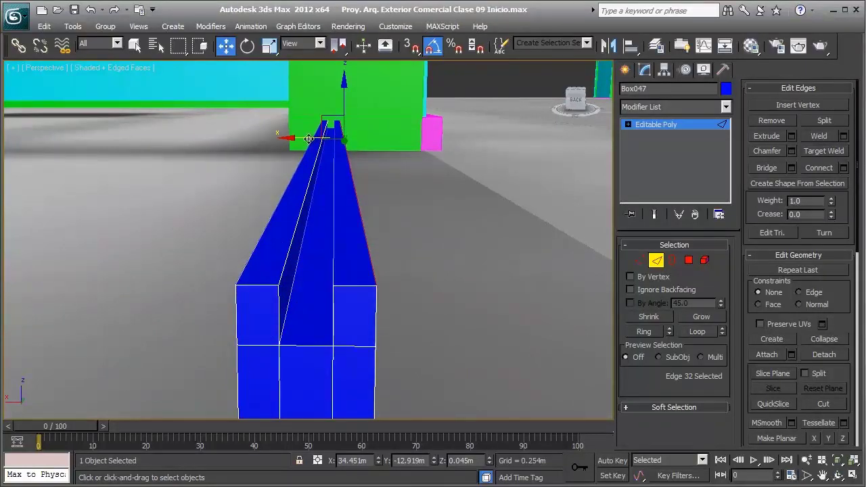
left_click_drag(308, 138, 290, 199)
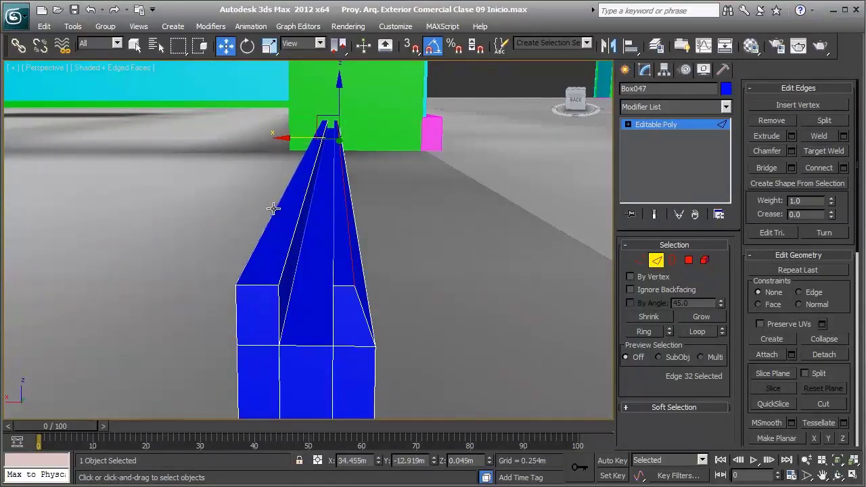
left_click(273, 208)
scroll(295, 215, "down", 3)
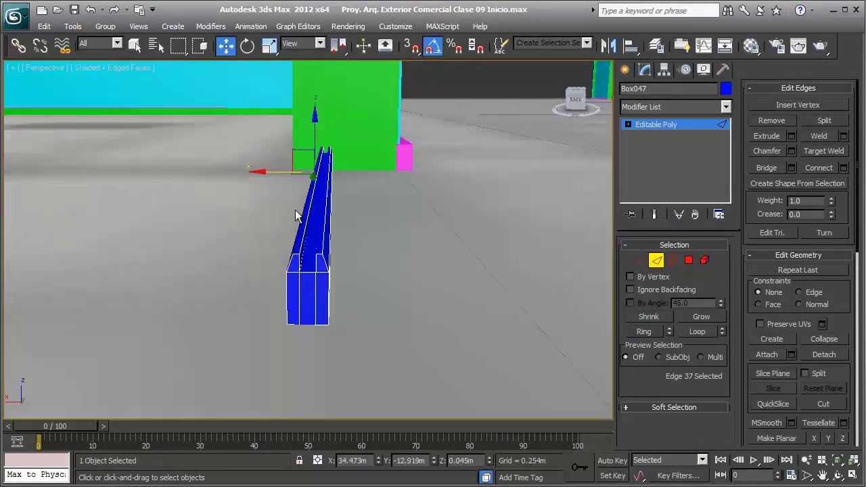
mouse_move(295, 215)
middle_mouse_down("alt")
mouse_move(440, 199)
mouse_move(549, 206)
middle_mouse_up("alt")
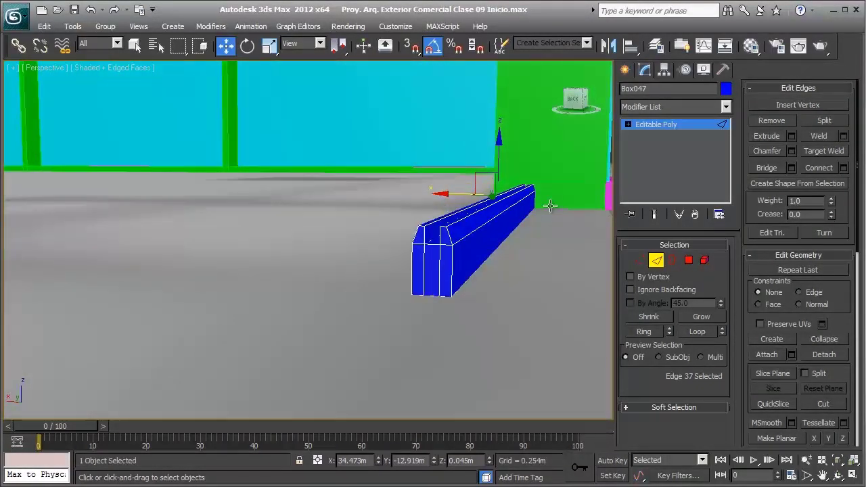
left_click(657, 260)
Step: Select Box047's end face in Polygon mode and frame the view on it
mouse_move(570, 238)
middle_mouse_down("alt")
mouse_move(383, 199)
mouse_move(432, 222)
middle_mouse_up("alt")
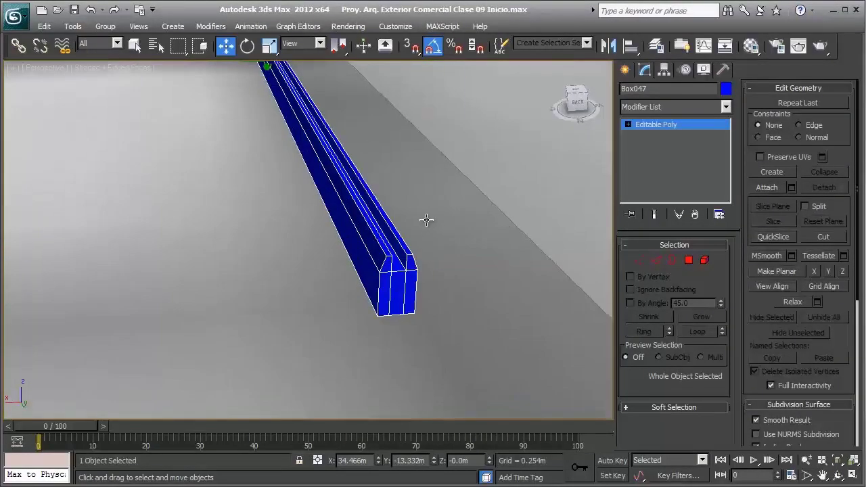
left_click(689, 261)
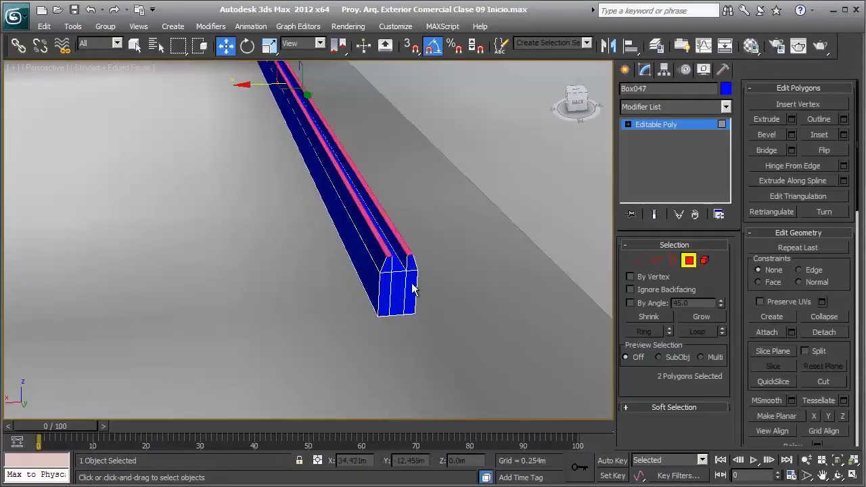
left_click(403, 282)
key("z")
mouse_move(379, 236)
middle_mouse_down()
mouse_move(367, 271)
mouse_move(374, 291)
middle_mouse_up()
left_click(689, 261)
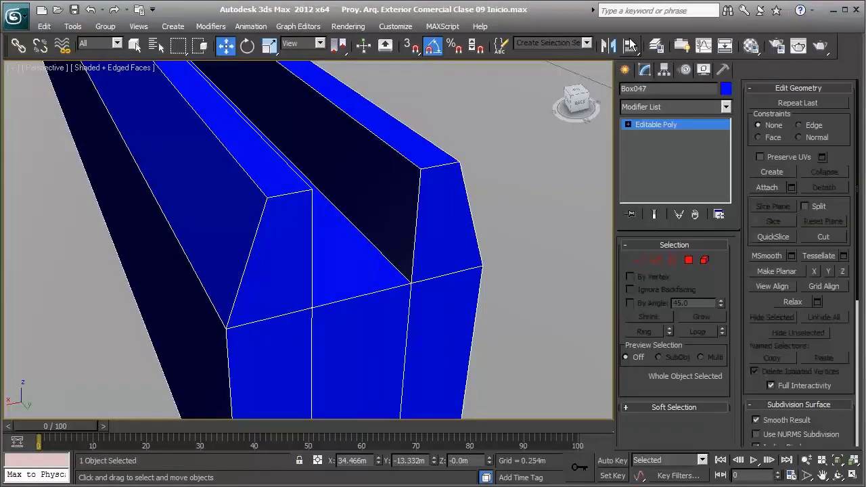
left_click(625, 69)
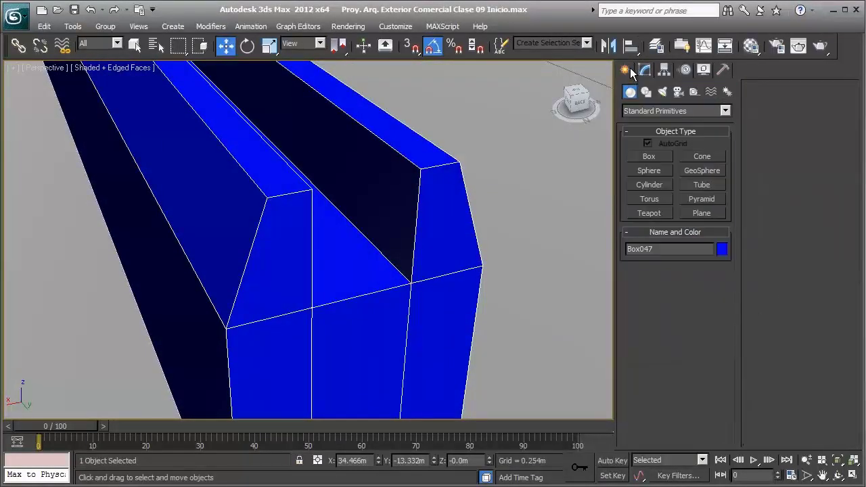
Step: Draw the 0.024m × 0.009m × 0.013m Box048 on the bar's end face and convert it to Editable Poly
left_click(648, 157)
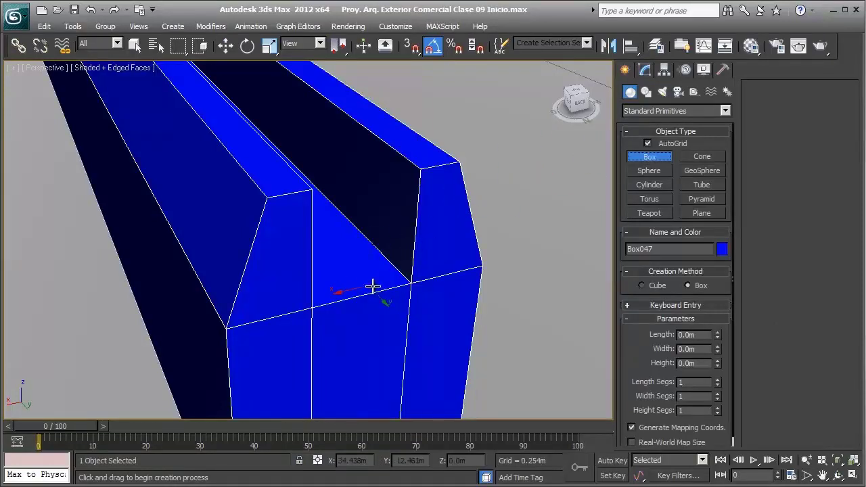
left_click_drag(397, 280, 230, 191)
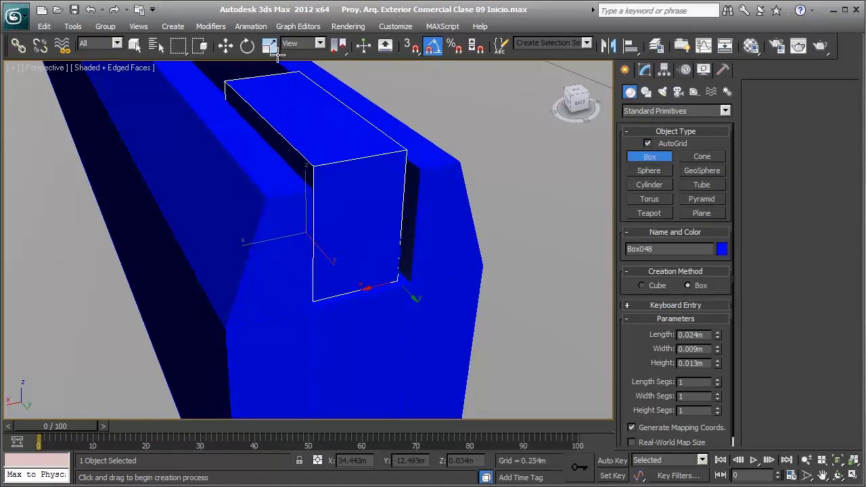
right_click(342, 141)
middle_click_drag(341, 141, 350, 142, "alt")
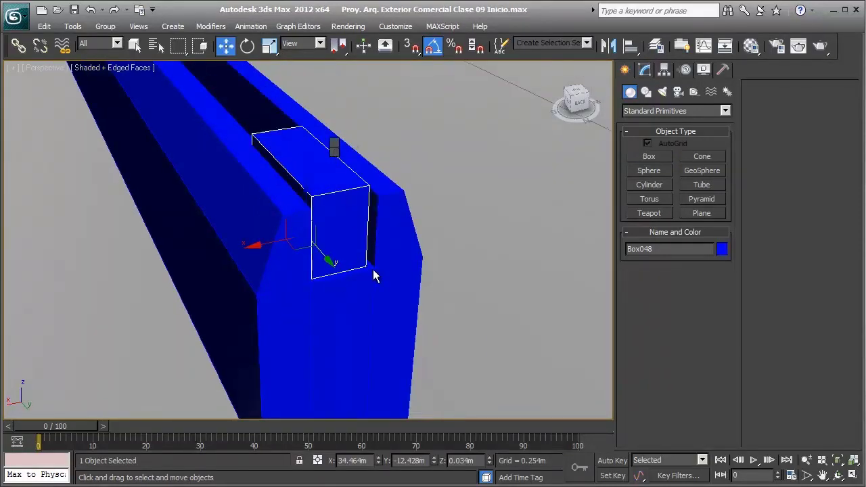
middle_click_drag(502, 282, 359, 130, "alt")
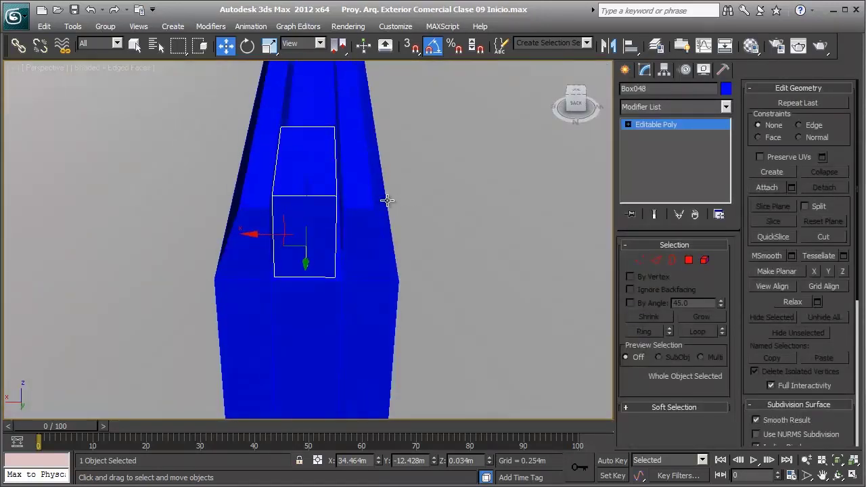
Step: Pull Box048's sides outward so it spans the blue bar's width
mouse_move(324, 370)
middle_mouse_down("alt")
mouse_move(341, 258)
mouse_move(306, 265)
middle_mouse_up("alt")
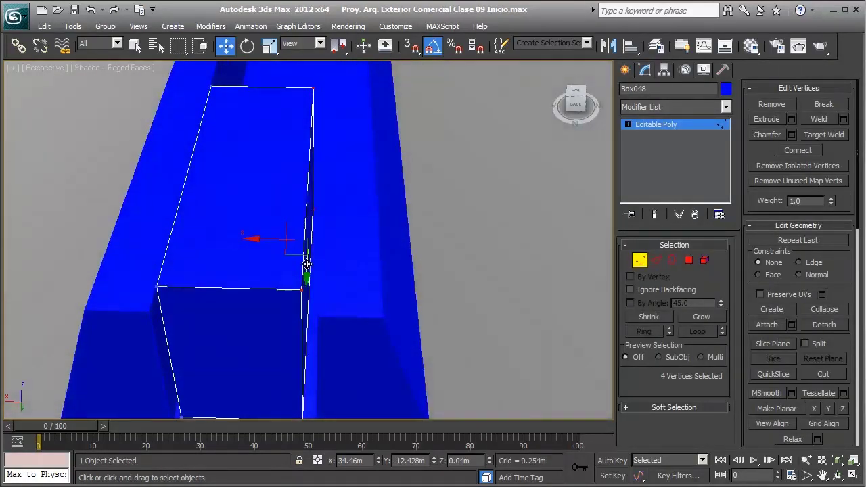
left_click_drag(272, 242, 278, 244)
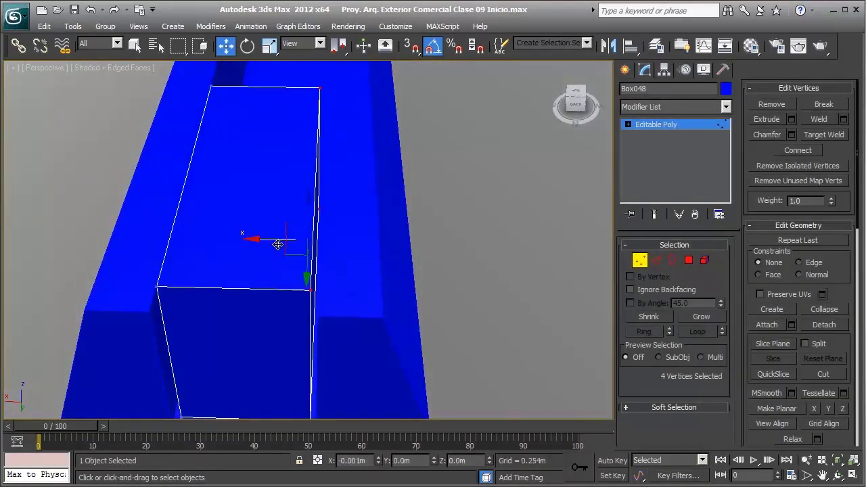
mouse_move(280, 248)
middle_mouse_down("alt")
mouse_move(329, 209)
mouse_move(325, 144)
middle_mouse_up("alt")
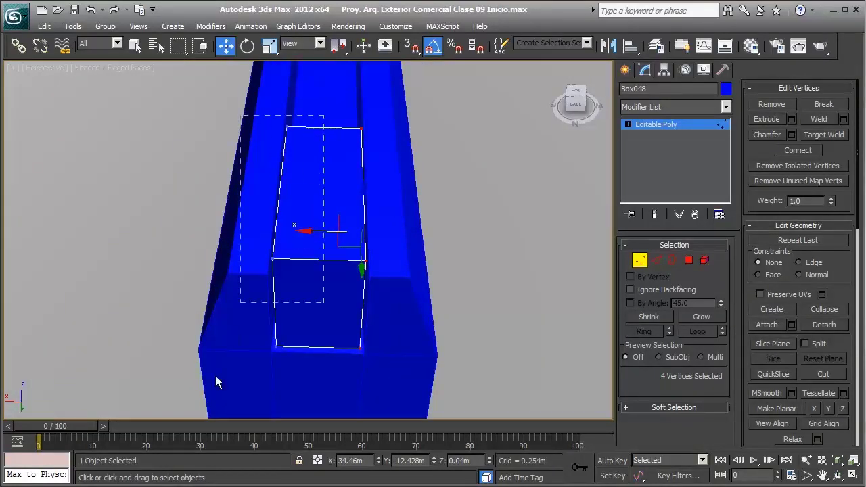
mouse_move(194, 422)
middle_mouse_down("alt")
mouse_move(237, 353)
mouse_move(241, 262)
middle_mouse_up("alt")
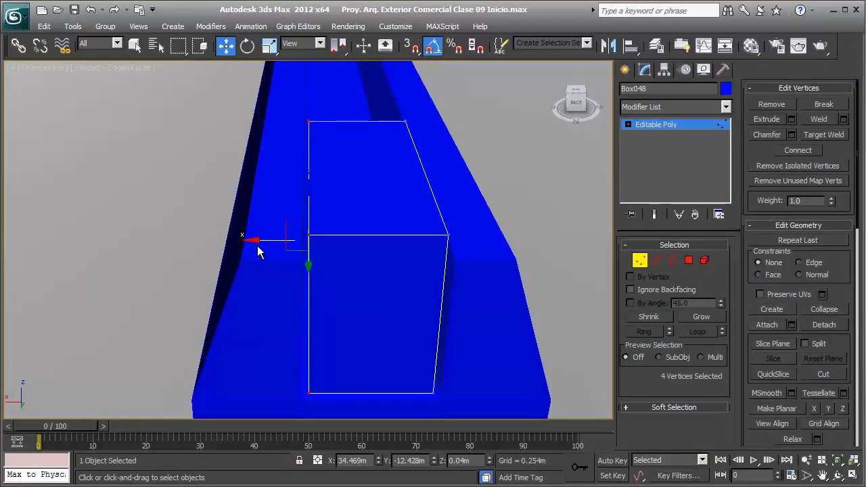
left_click_drag(260, 239, 254, 239)
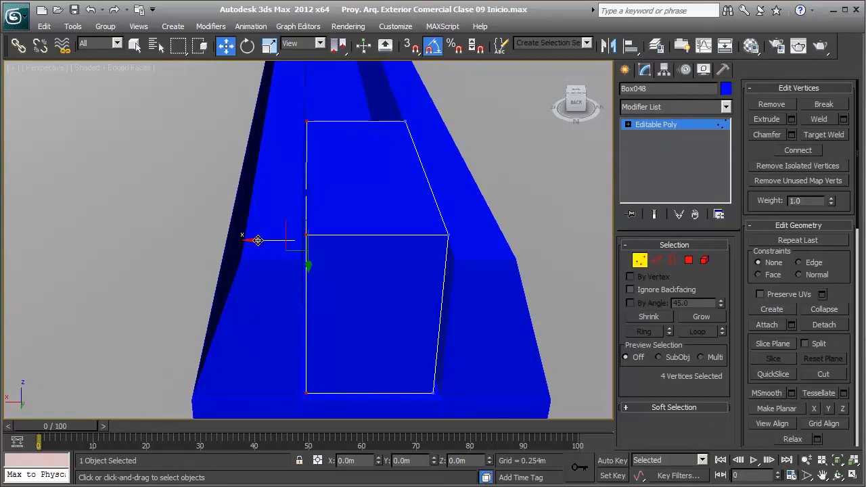
mouse_move(256, 239)
middle_mouse_down("alt")
mouse_move(311, 247)
mouse_move(406, 241)
mouse_move(418, 203)
middle_mouse_up("alt")
mouse_move(363, 348)
middle_mouse_down("alt")
mouse_move(380, 289)
mouse_move(374, 272)
middle_mouse_up("alt")
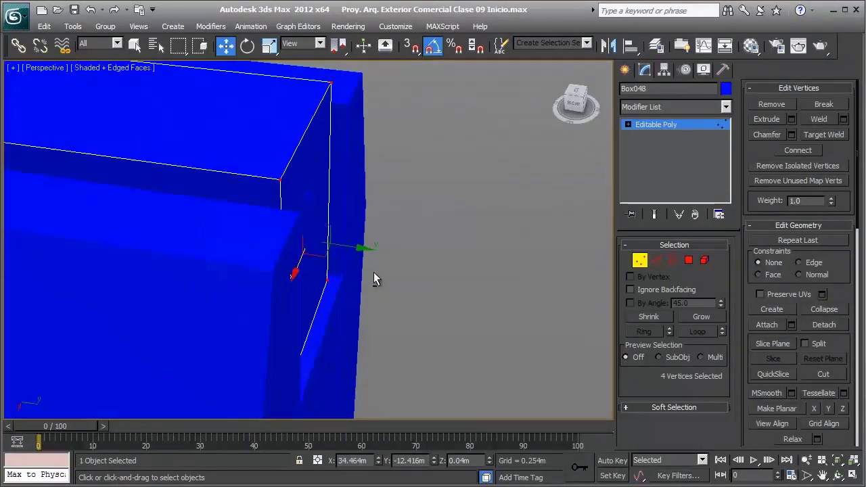
left_click_drag(358, 250, 364, 252)
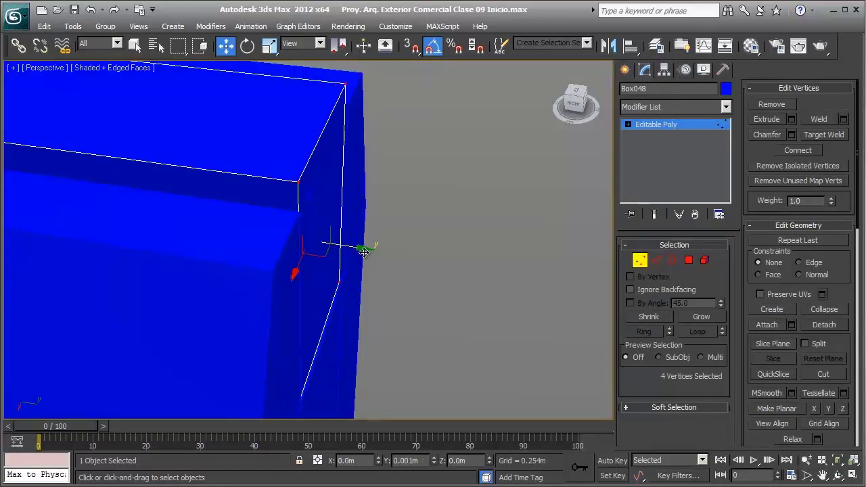
Step: Slide Box048's end vertices along the bar's length in Y
scroll(375, 261, "down", 10)
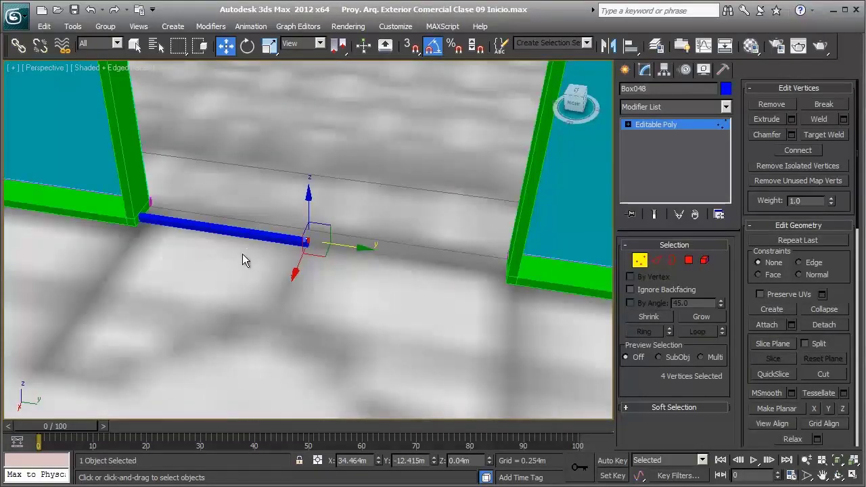
scroll(250, 254, "up", 3)
scroll(277, 254, "up", 3)
scroll(324, 252, "up", 3)
scroll(332, 250, "down", 2)
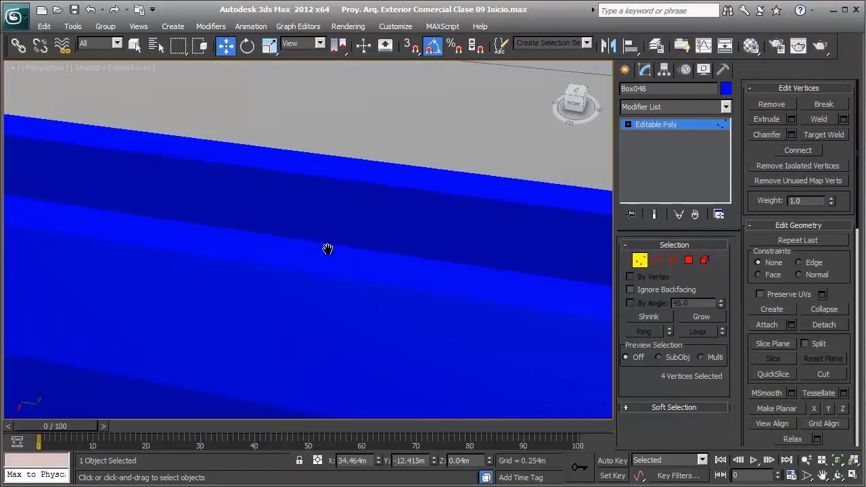
scroll(329, 248, "down", 4)
scroll(325, 247, "up", 5)
mouse_move(338, 244)
middle_mouse_down()
mouse_move(347, 224)
mouse_move(320, 228)
middle_mouse_up()
scroll(360, 232, "down", 2)
scroll(340, 234, "down", 4)
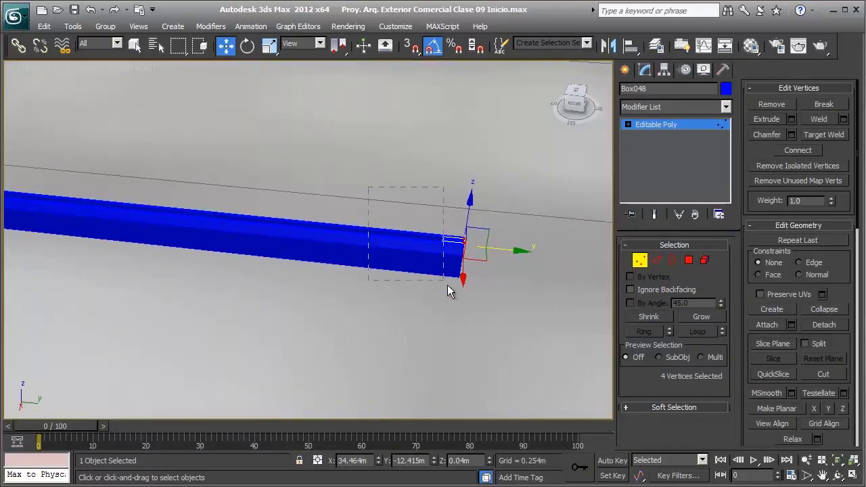
left_click_drag(479, 248, 119, 206)
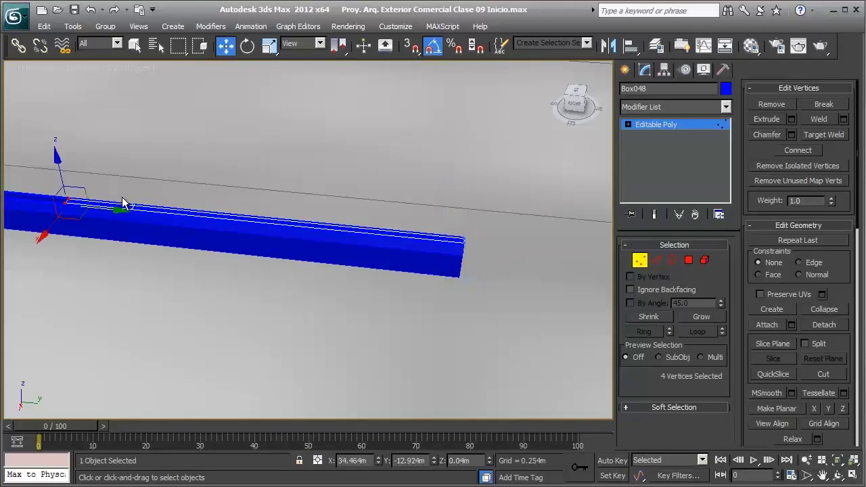
Step: Stretch Box048's end to meet the green doorway frame and select its top face
scroll(119, 234, "down", 5)
scroll(236, 252, "up", 3)
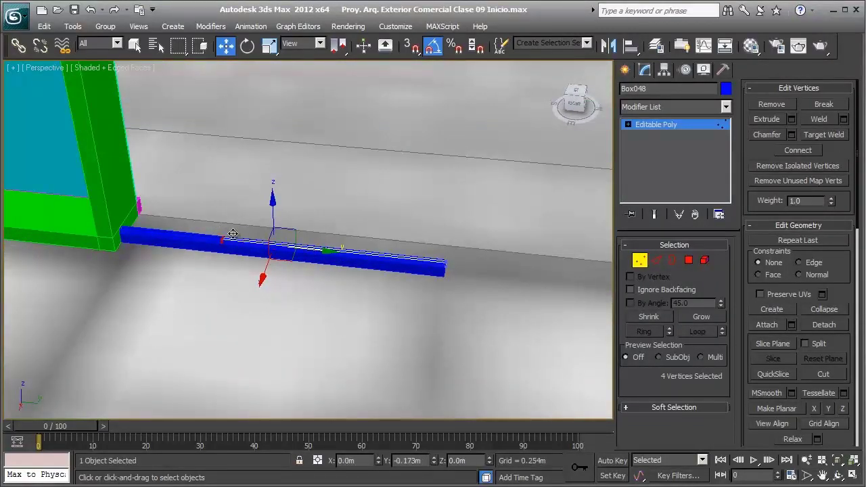
scroll(291, 240, "up", 5)
scroll(241, 240, "up", 2)
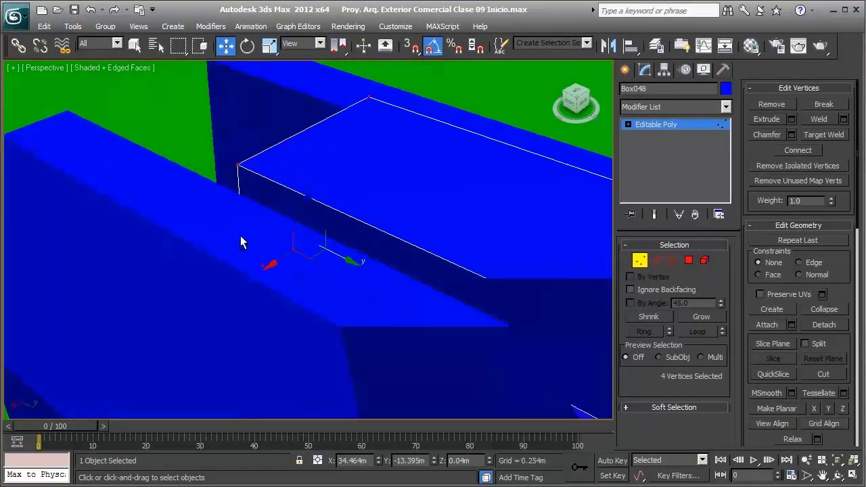
scroll(262, 245, "up", 2)
mouse_move(261, 240)
middle_mouse_down("alt")
mouse_move(273, 239)
mouse_move(255, 236)
middle_mouse_up("alt")
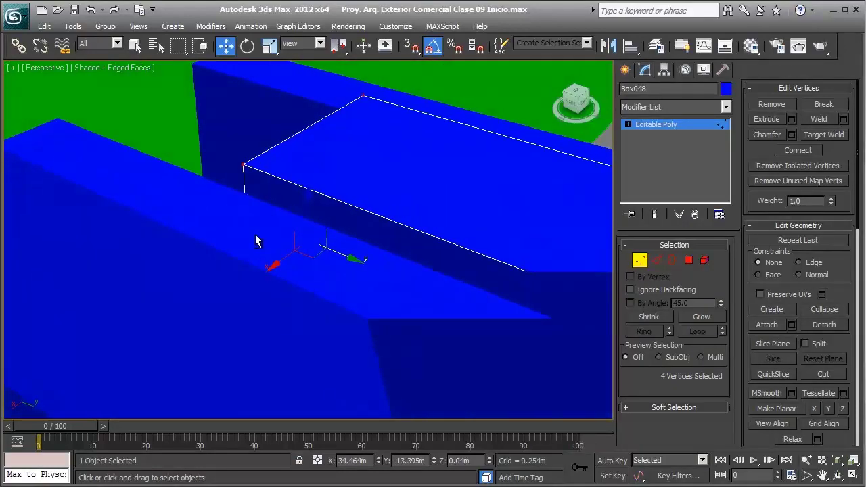
scroll(485, 325, "down", 3)
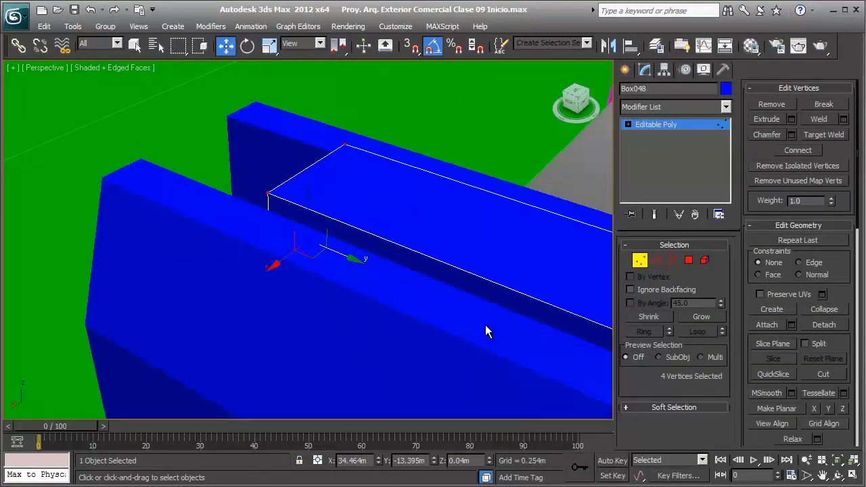
mouse_move(485, 324)
middle_mouse_down("alt")
mouse_move(396, 295)
mouse_move(358, 299)
mouse_move(483, 304)
mouse_move(421, 296)
middle_mouse_up("alt")
key("z")
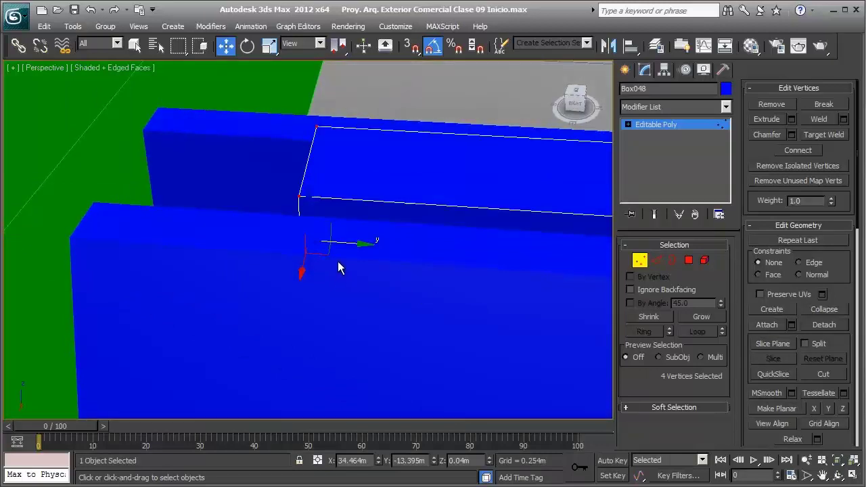
left_click_drag(346, 244, 167, 238)
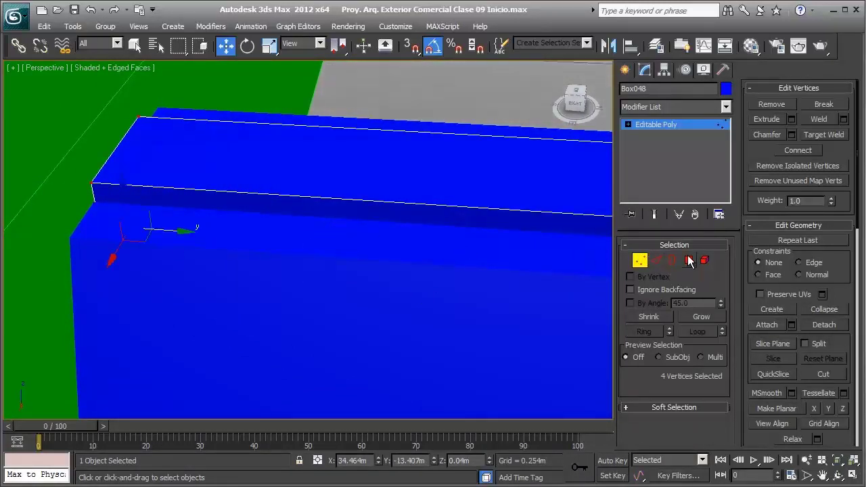
left_click(688, 260)
left_click(525, 196)
Step: Raise Box048's top face along Z to the doorway's top, making a tall panel
scroll(526, 264, "down", 5)
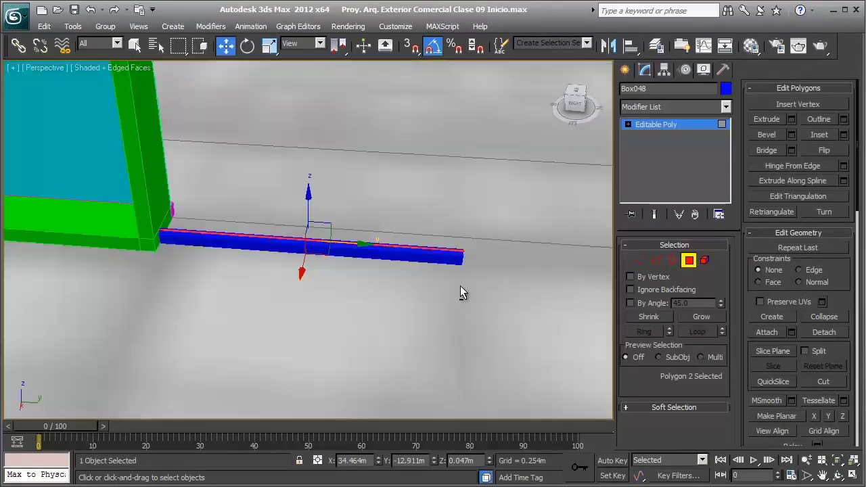
middle_click_drag(460, 285, 384, 253, "alt")
mouse_move(323, 220)
middle_mouse_down("alt")
mouse_move(291, 168)
mouse_move(310, 290)
middle_mouse_up("alt")
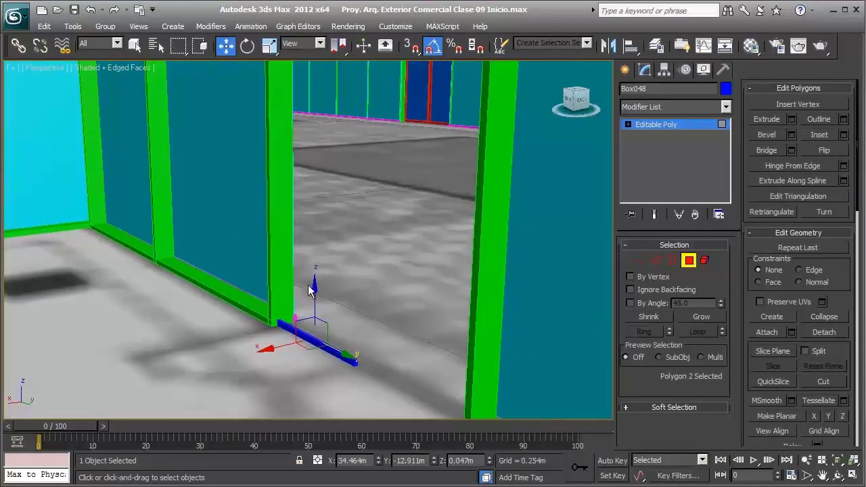
left_click_drag(312, 296, 331, 164)
mouse_move(331, 165)
middle_mouse_down("alt")
mouse_move(323, 275)
mouse_move(325, 199)
mouse_move(323, 254)
middle_mouse_up("alt")
left_click_drag(323, 249, 323, 40)
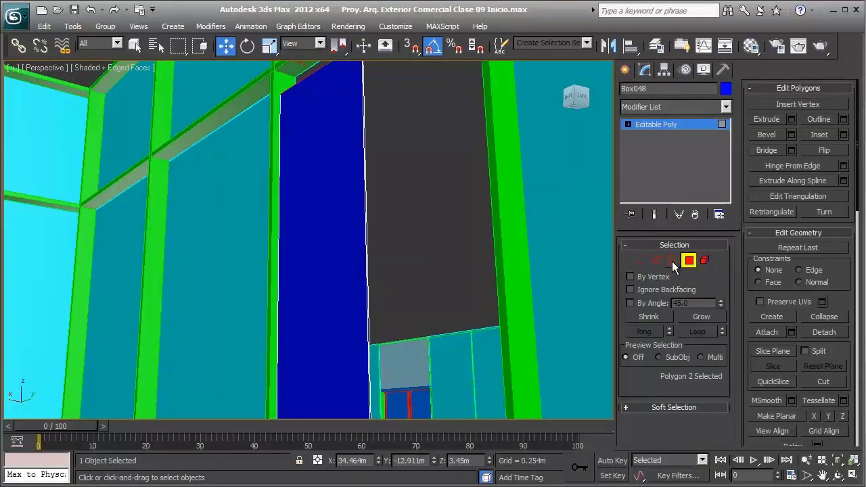
left_click(688, 260)
Step: Select the base strip Box047 and view its end up close
mouse_move(328, 120)
middle_mouse_down("alt")
mouse_move(309, 108)
mouse_move(326, 260)
middle_mouse_up("alt")
left_click(314, 315)
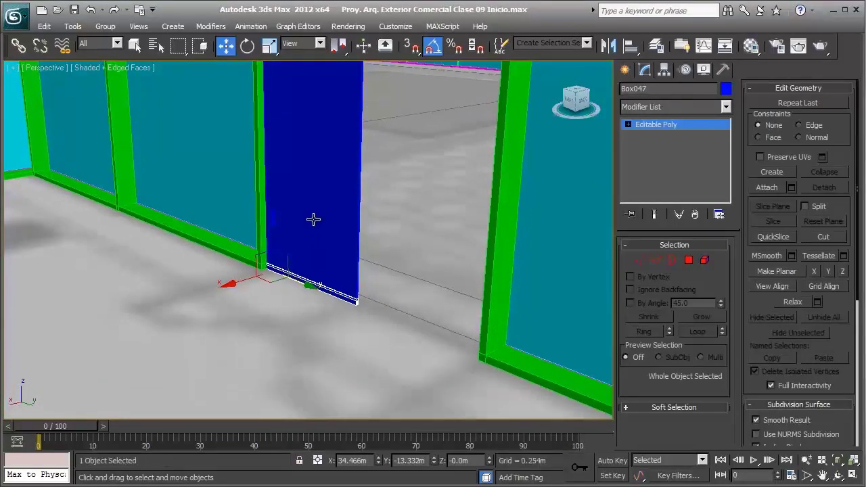
scroll(313, 216, "up", 2)
scroll(345, 222, "up", 2)
middle_click_drag(345, 222, 309, 213, "alt")
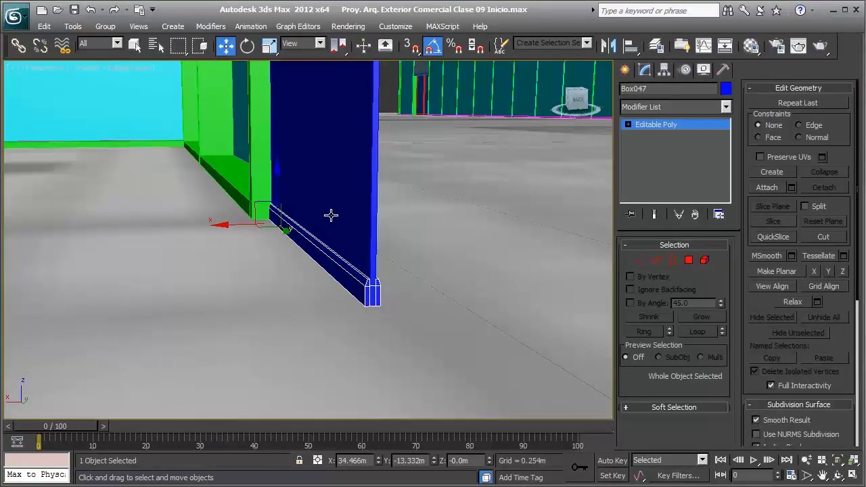
mouse_move(458, 187)
middle_mouse_down("alt")
mouse_move(409, 197)
mouse_move(408, 206)
mouse_move(271, 218)
mouse_move(301, 251)
mouse_move(302, 286)
mouse_move(371, 261)
mouse_move(484, 267)
middle_mouse_up("alt")
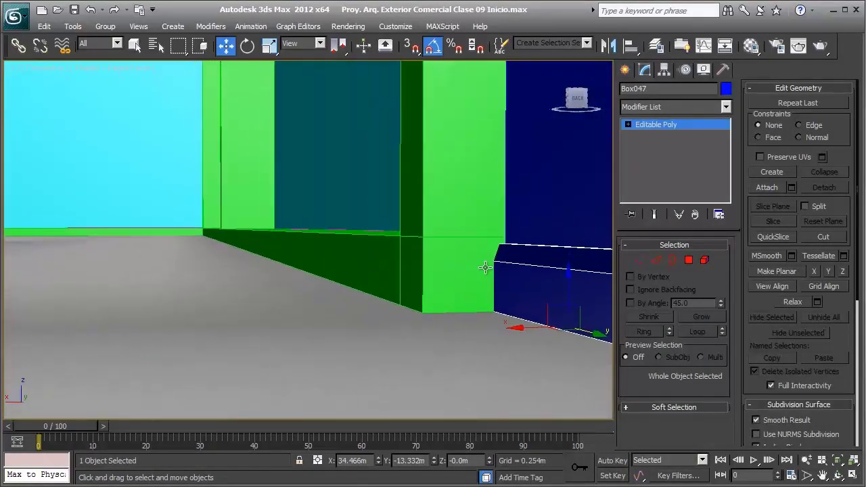
scroll(495, 242, "down", 3)
middle_click_drag(476, 236, 439, 230)
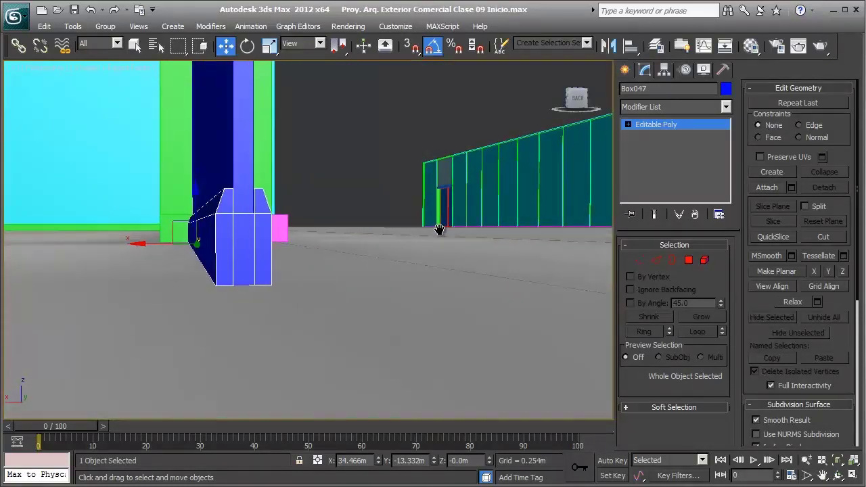
Step: Raise Box047's two top polygons about 0.007m along Z, then exit Polygon mode
left_click(640, 260)
key("z")
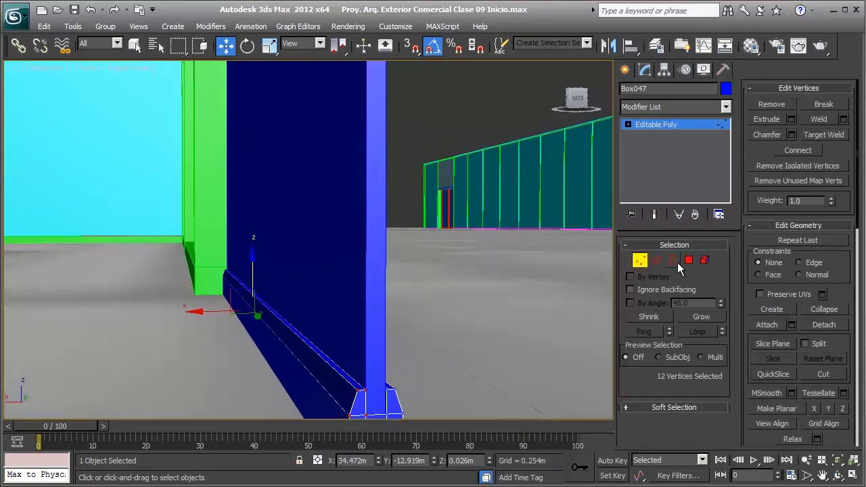
left_click(686, 261)
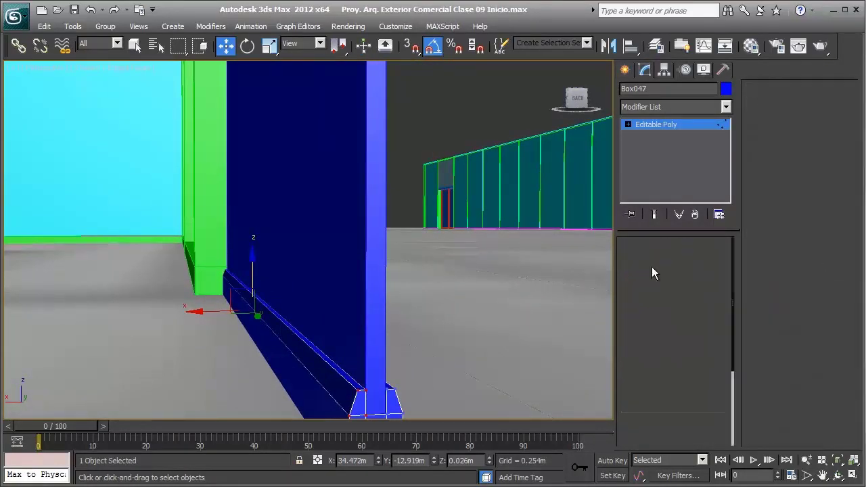
left_click(354, 378)
left_click(319, 345, "ctrl")
mouse_move(319, 345)
middle_mouse_down("alt")
mouse_move(369, 274)
mouse_move(360, 248)
mouse_move(302, 245)
mouse_move(328, 247)
middle_mouse_up("alt")
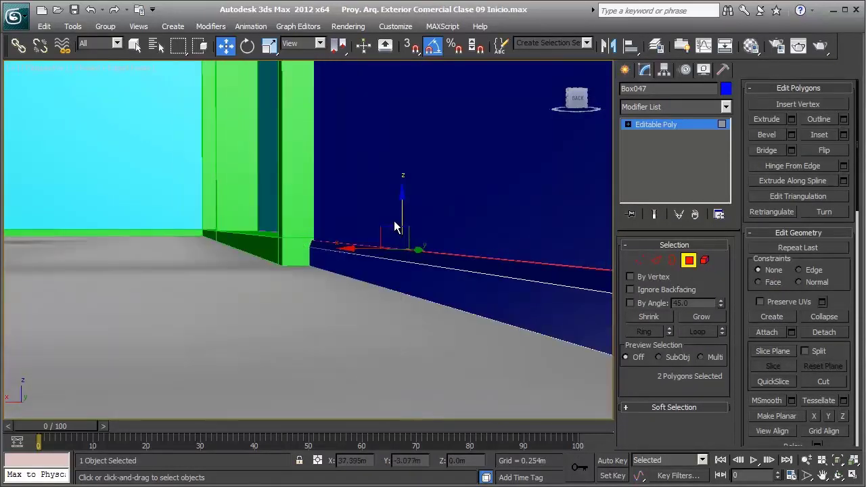
left_click_drag(402, 216, 400, 201)
left_click(688, 262)
mouse_move(449, 251)
middle_mouse_down("alt")
mouse_move(345, 239)
mouse_move(354, 245)
mouse_move(359, 225)
middle_mouse_up("alt")
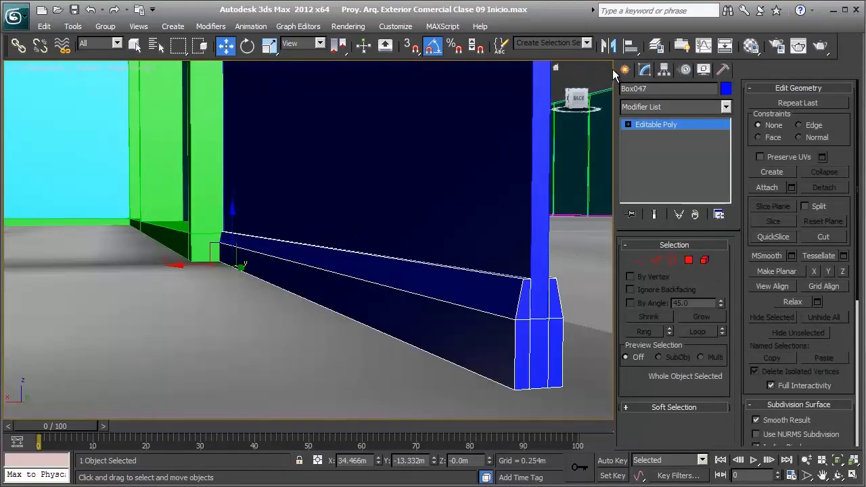
Step: Mirror Box047 on the Z axis as a copy, creating Box049
left_click(609, 48)
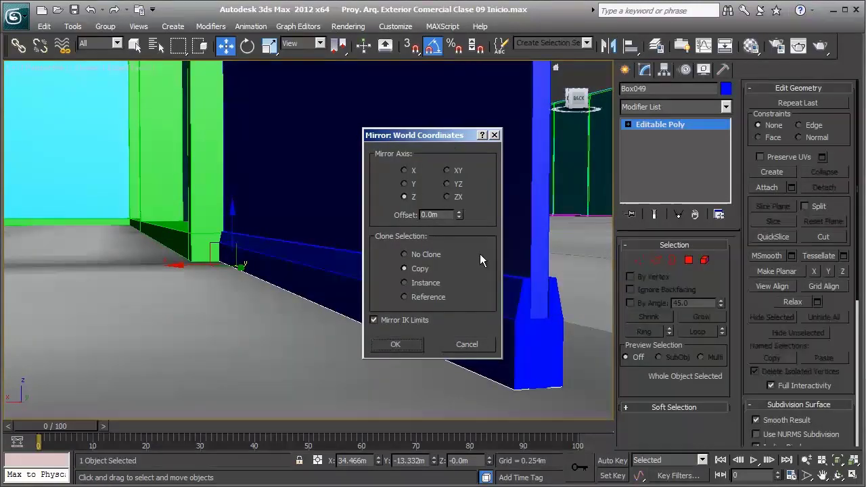
left_click(485, 347)
scroll(470, 290, "down", 4)
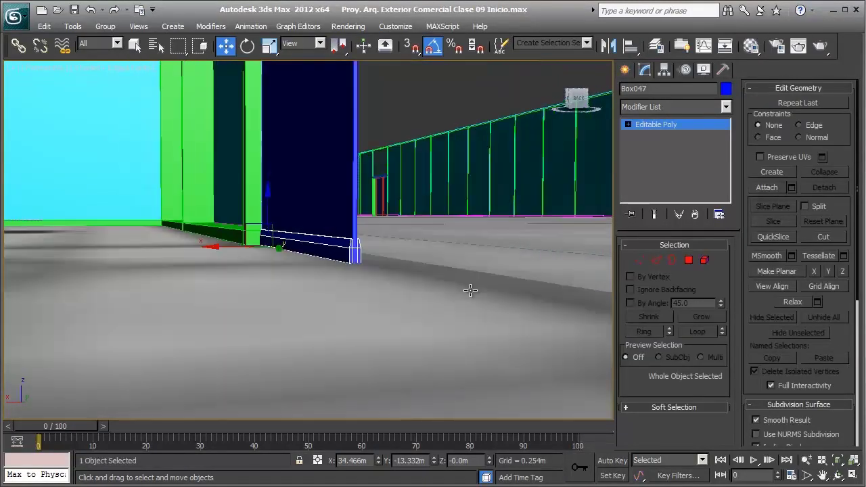
key("F3")
mouse_move(434, 278)
middle_mouse_down("alt")
mouse_move(420, 265)
mouse_move(438, 266)
middle_mouse_up("alt")
left_click(608, 46)
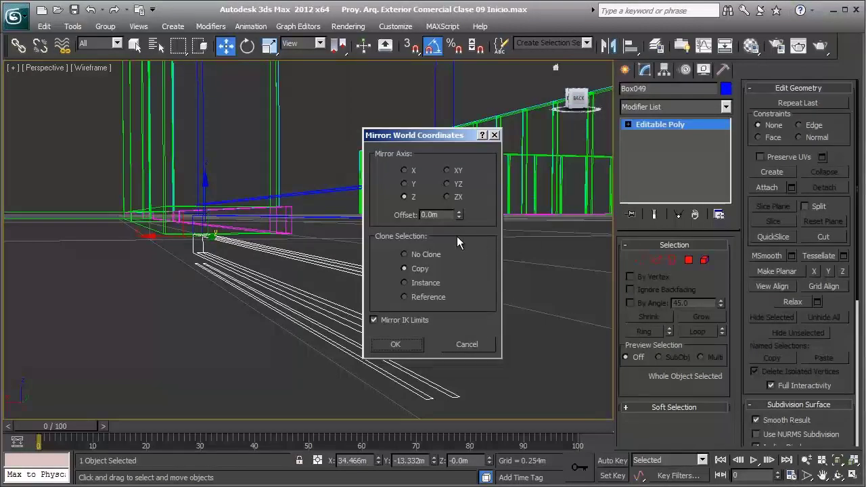
left_click_drag(448, 137, 288, 140)
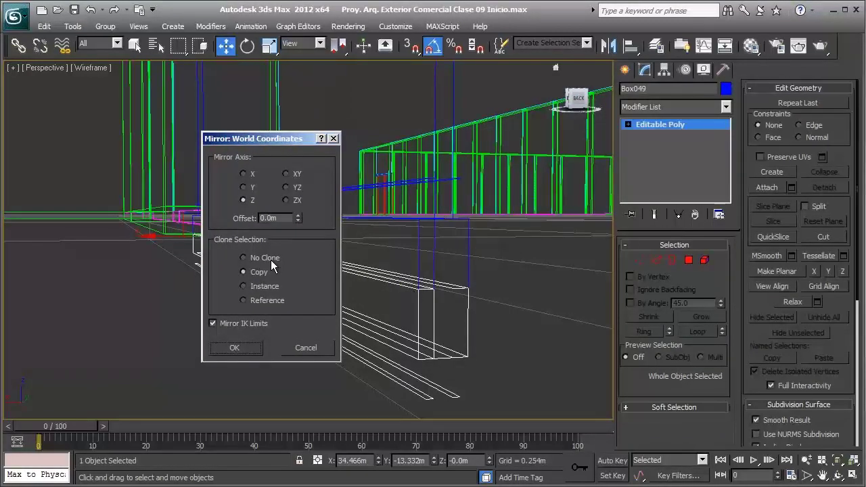
left_click(235, 348)
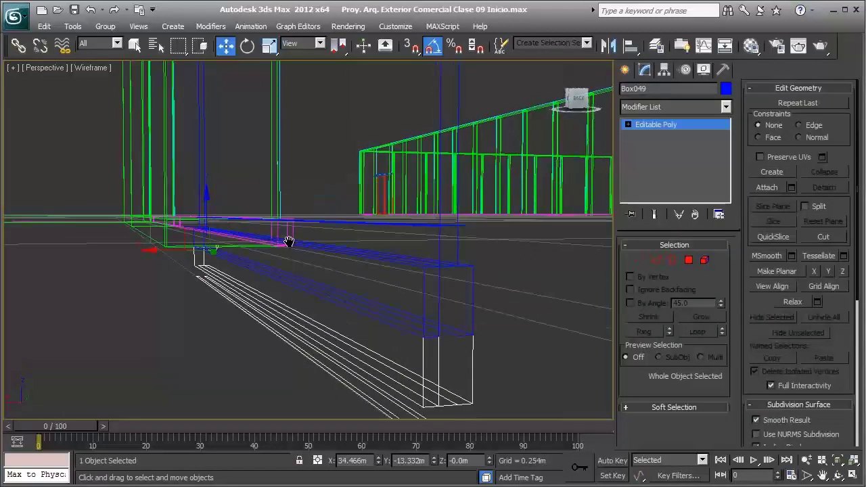
Step: Select Box047 and Box049 in turn, toggling wireframe to compare them
left_click(420, 301)
left_click(419, 296)
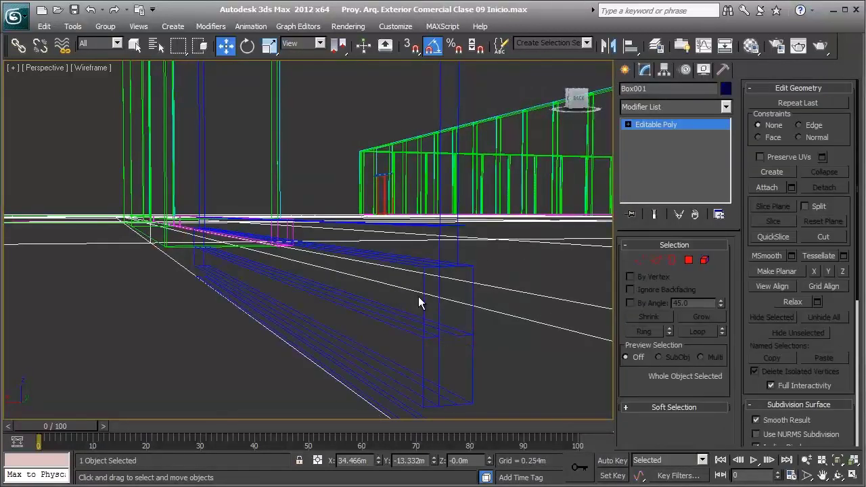
left_click(419, 298)
left_click(420, 301)
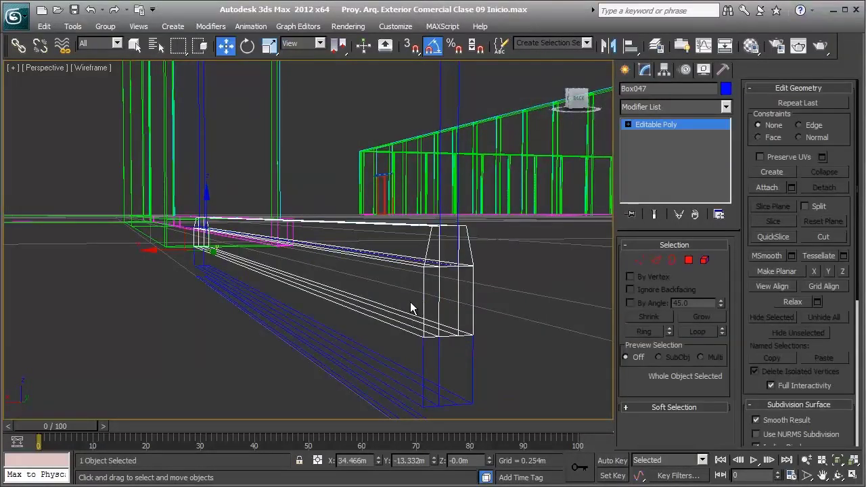
key("F3")
key("F3")
key("F3")
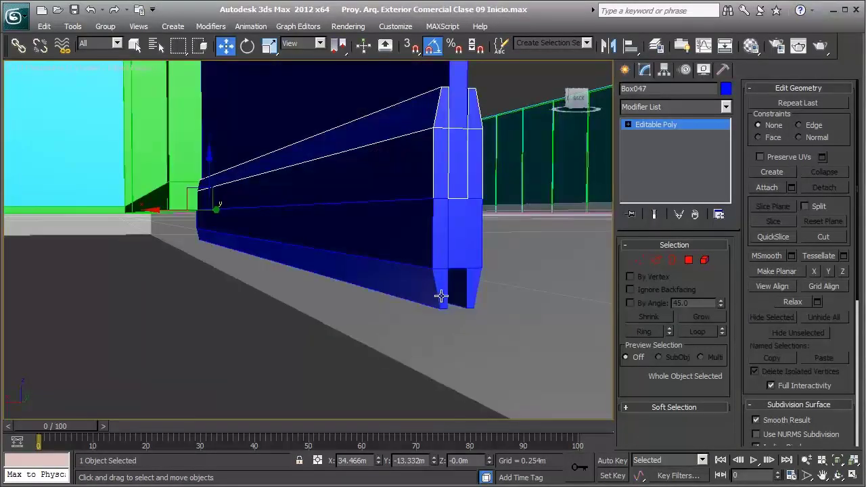
key("F3")
left_click(434, 306)
key("F3")
scroll(399, 291, "up", 5)
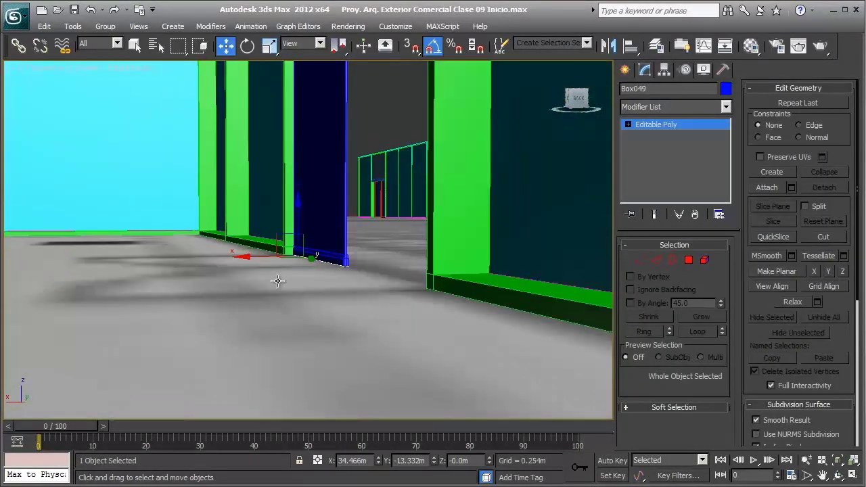
mouse_move(286, 296)
middle_mouse_down("alt")
mouse_move(305, 364)
mouse_move(332, 224)
mouse_move(282, 275)
middle_mouse_up("alt")
Step: Raise the mirrored copy Box049 up toward the doorway top
left_click_drag(286, 288, 286, 112)
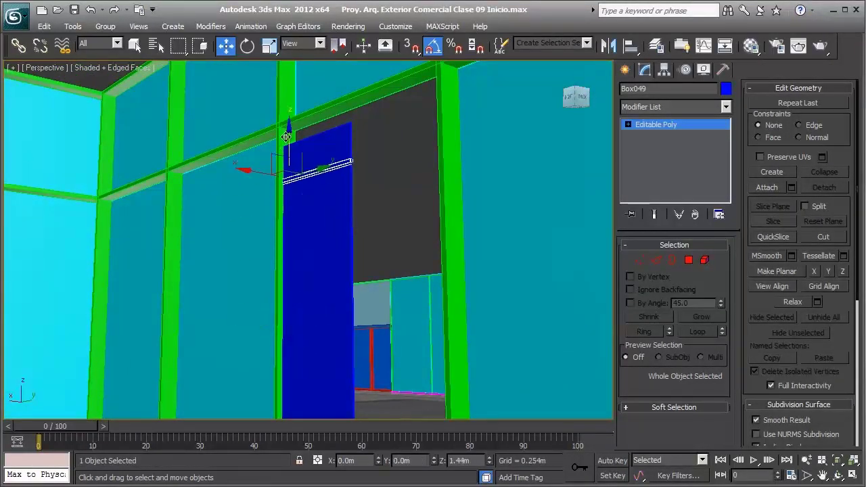
scroll(327, 223, "up", 3)
scroll(327, 223, "up", 1)
mouse_move(326, 223)
middle_mouse_down("alt")
mouse_move(310, 182)
mouse_move(256, 218)
mouse_move(223, 226)
mouse_move(244, 230)
mouse_move(281, 208)
mouse_move(255, 214)
mouse_move(263, 205)
middle_mouse_up("alt")
mouse_move(271, 214)
left_mouse_down()
mouse_move(272, 137)
mouse_move(269, 147)
left_mouse_up()
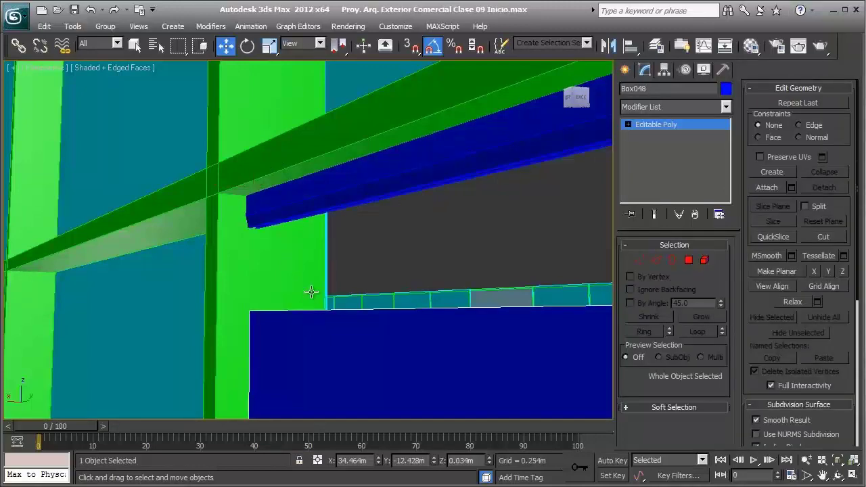
Step: Raise Box048's top vertices to about 3.6m into the upper beam, then exit Vertex mode
scroll(401, 282, "up", 3)
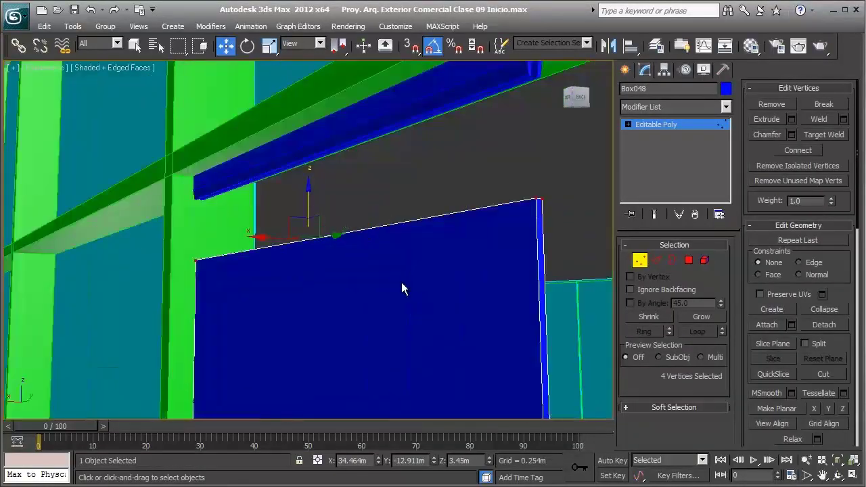
mouse_move(401, 283)
middle_mouse_down("alt")
mouse_move(347, 238)
mouse_move(315, 304)
mouse_move(312, 295)
middle_mouse_up("alt")
scroll(313, 296, "up", 2)
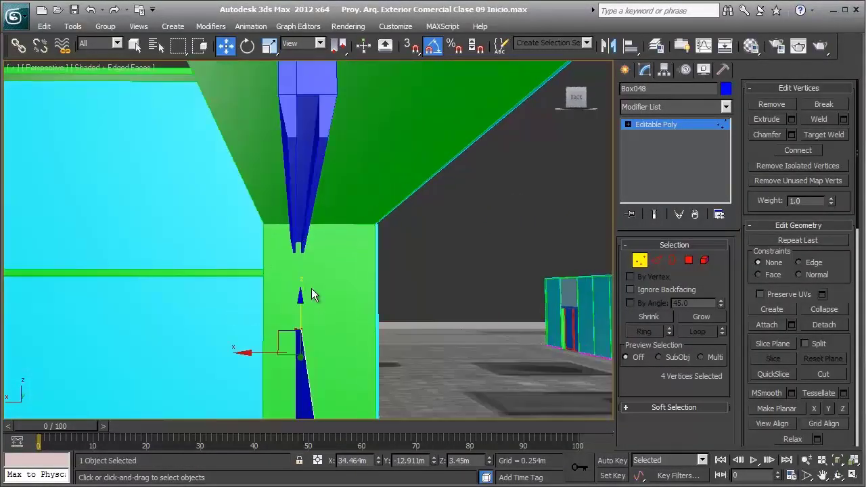
left_click_drag(301, 310, 299, 185)
scroll(300, 247, "up", 2)
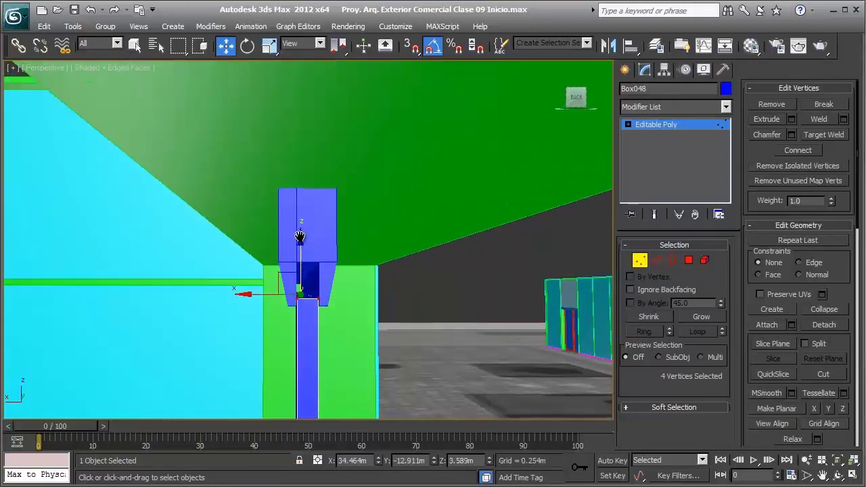
scroll(302, 248, "up", 2)
scroll(300, 250, "up", 2)
scroll(298, 247, "up", 2)
scroll(298, 245, "up", 2)
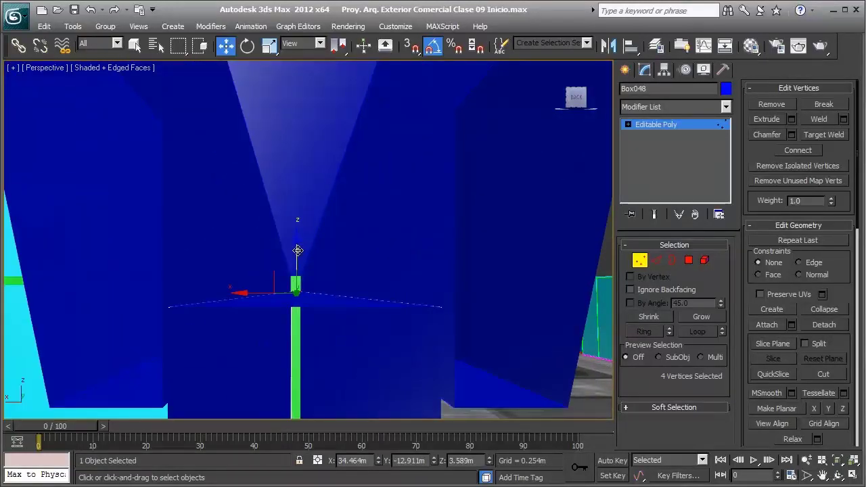
left_click_drag(298, 246, 297, 242)
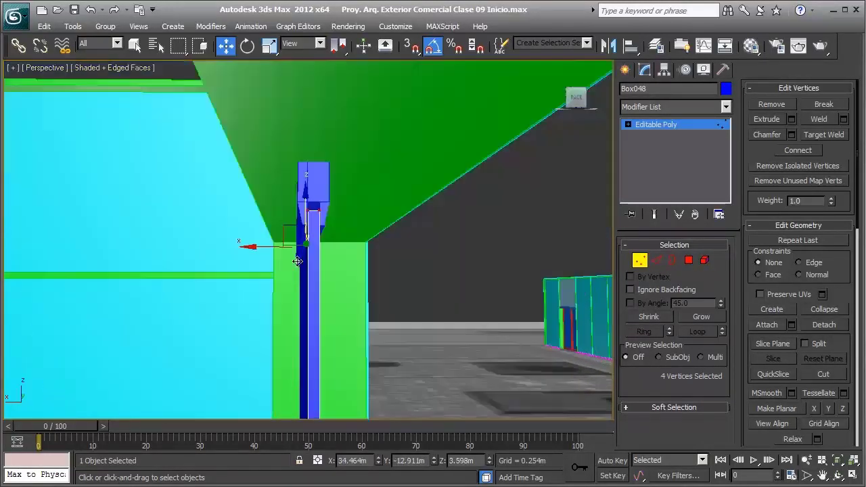
scroll(303, 245, "down", 4)
middle_click_drag(302, 244, 302, 244, "alt")
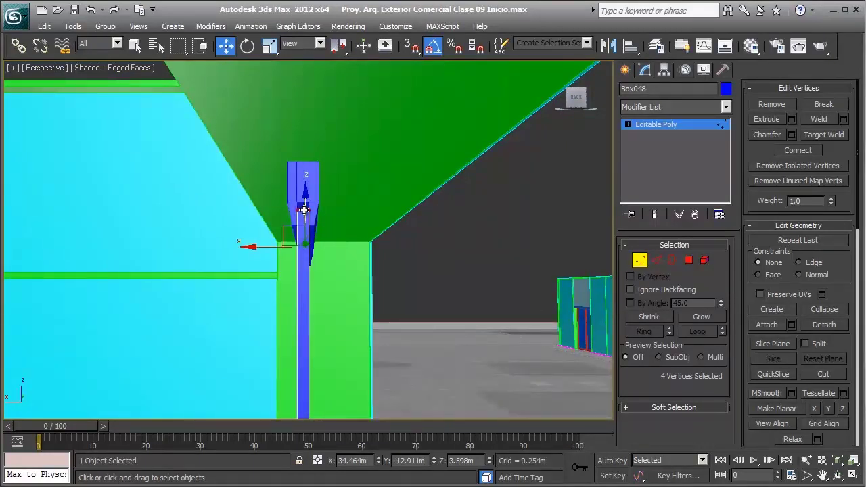
left_click_drag(304, 207, 301, 212)
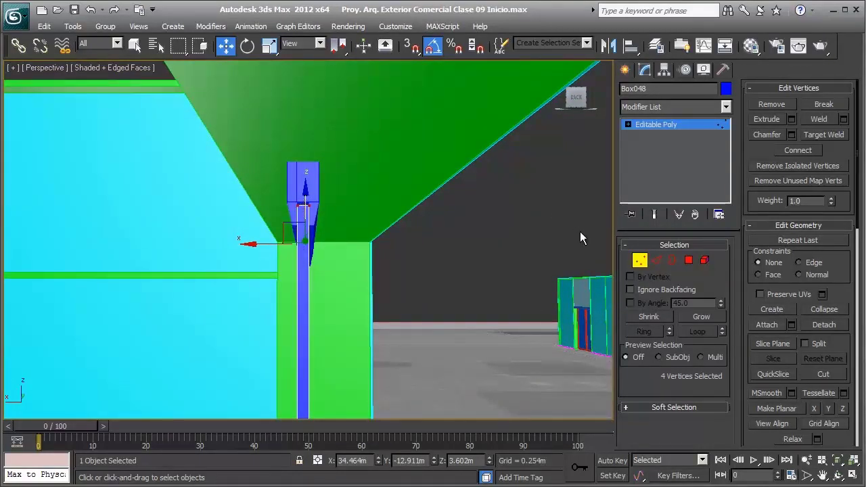
left_click(639, 265)
scroll(385, 253, "up", 5)
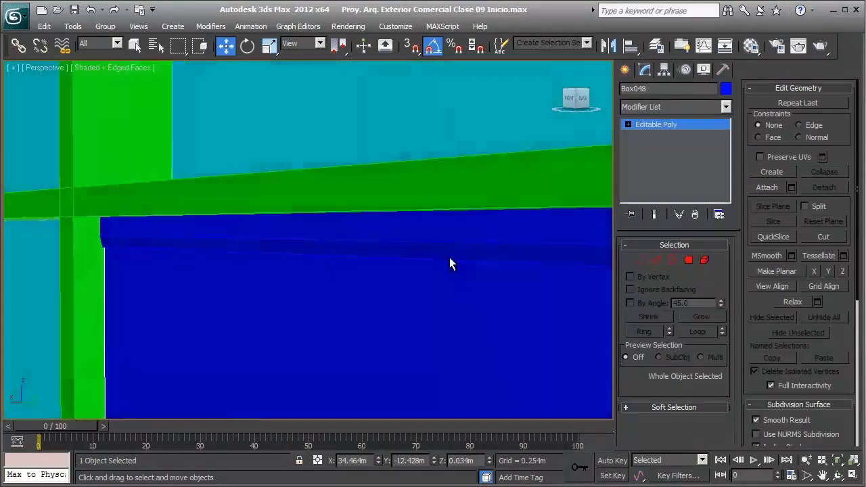
middle_click_drag(450, 257, 373, 210)
scroll(374, 210, "down", 5)
mouse_move(370, 155)
middle_mouse_down("alt")
mouse_move(381, 189)
mouse_move(164, 214)
mouse_move(184, 184)
mouse_move(207, 170)
middle_mouse_up("alt")
scroll(295, 155, "down", 2)
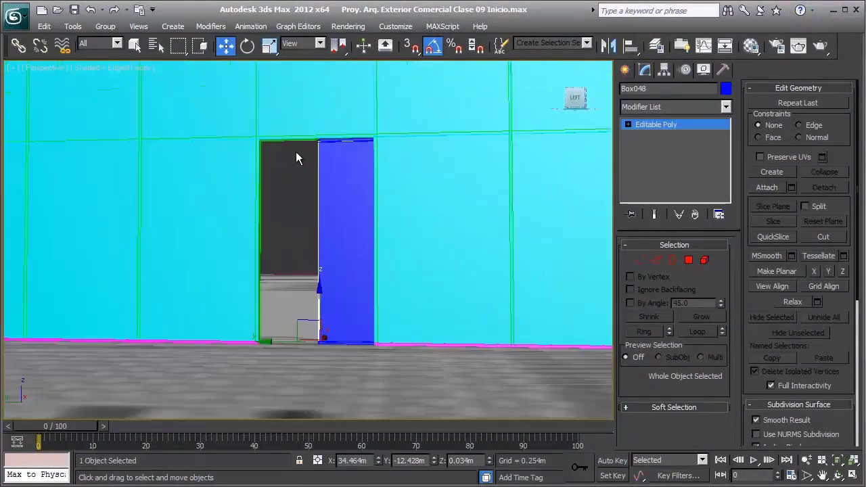
middle_click_drag(341, 150, 325, 157, "alt")
scroll(324, 158, "up", 2)
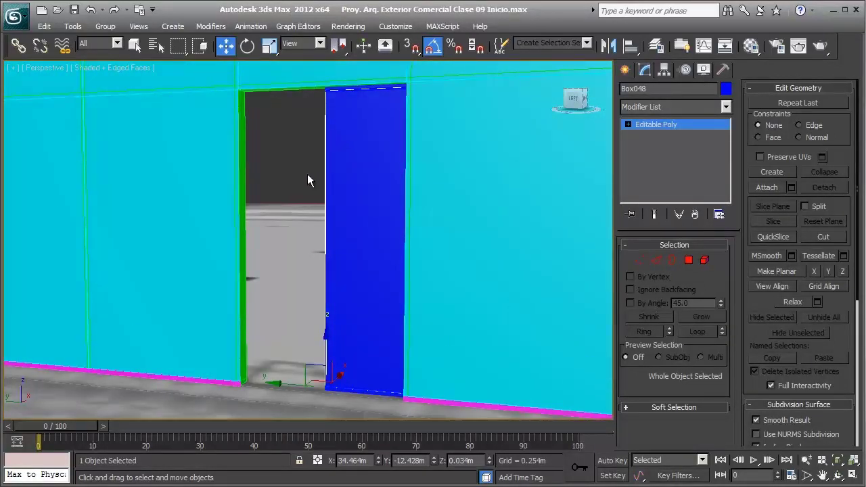
scroll(322, 230, "down", 1)
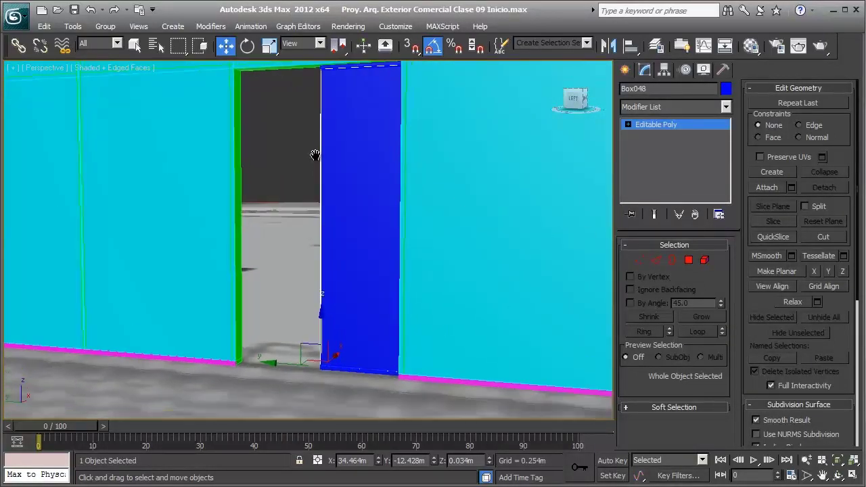
mouse_move(322, 231)
middle_mouse_down("alt")
mouse_move(247, 180)
mouse_move(127, 189)
mouse_move(169, 156)
mouse_move(108, 124)
middle_mouse_up("alt")
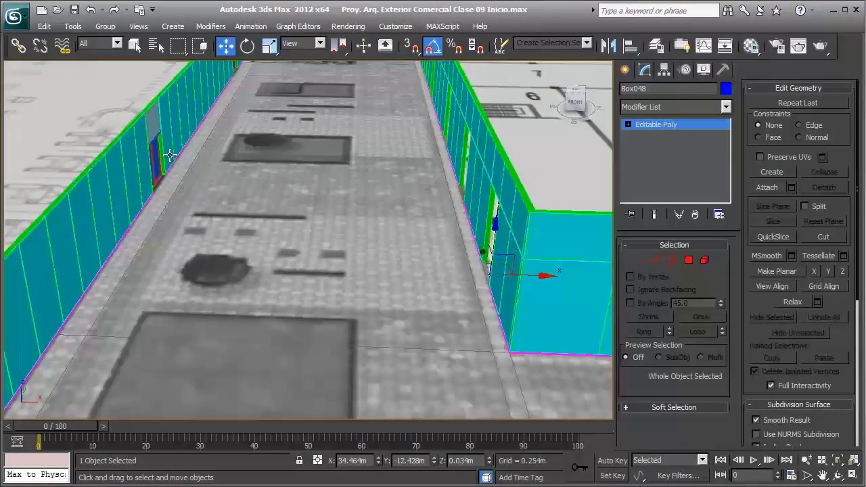
scroll(160, 145, "up", 2)
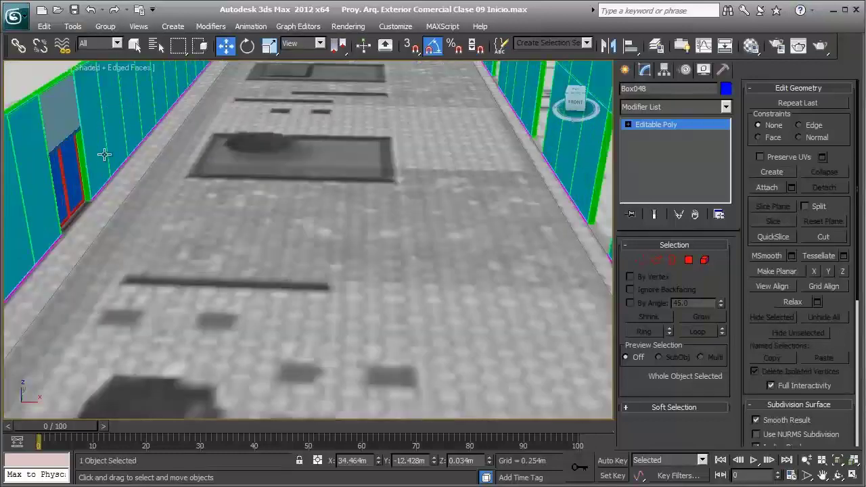
left_click(73, 135)
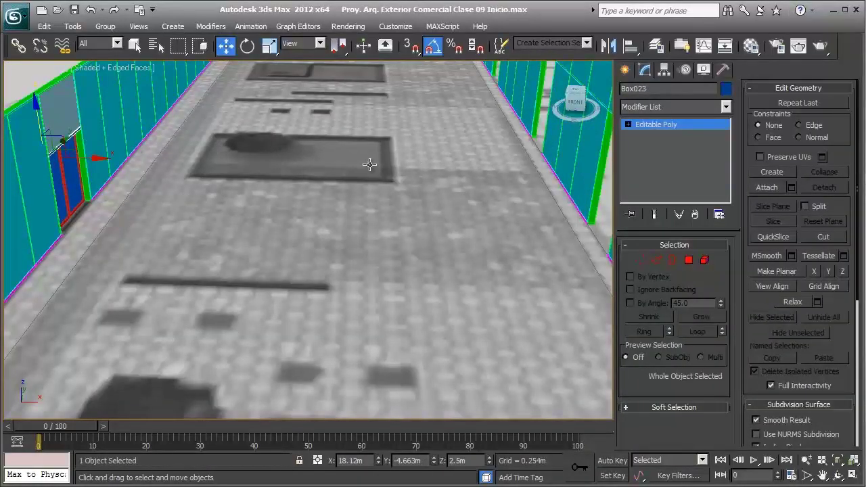
Step: Select the two door pieces and the glass panel above the doorway
scroll(370, 165, "down", 1)
scroll(246, 155, "up", 2)
scroll(267, 199, "up", 1)
left_click(136, 158, "ctrl")
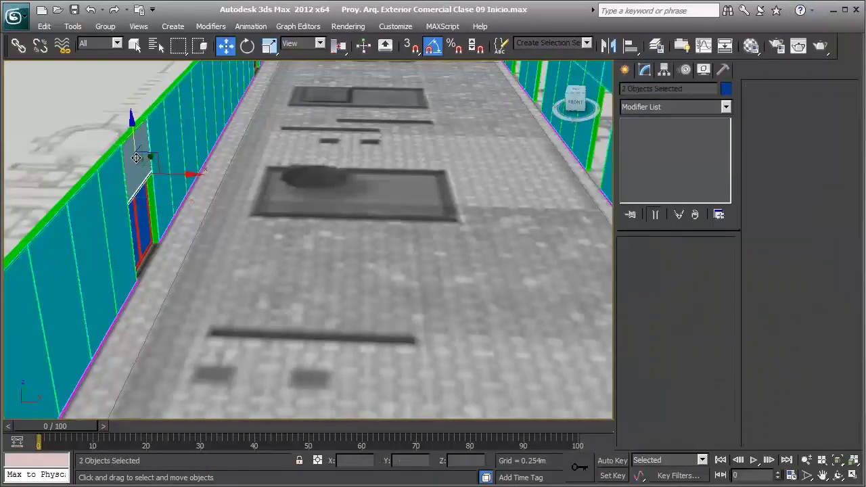
scroll(136, 158, "up", 2)
scroll(178, 195, "up", 2)
scroll(287, 201, "up", 1)
left_click(310, 200, "ctrl")
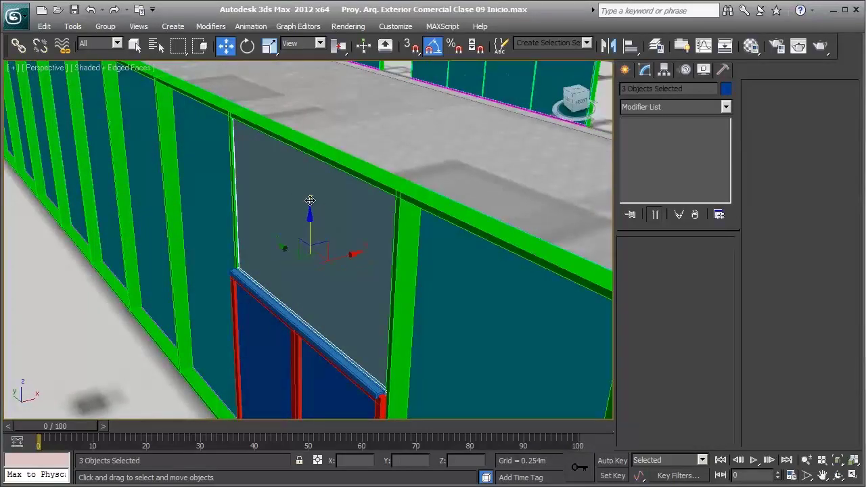
scroll(310, 200, "down", 5)
mouse_move(310, 200)
middle_mouse_down("alt")
mouse_move(237, 247)
mouse_move(84, 224)
middle_mouse_up("alt")
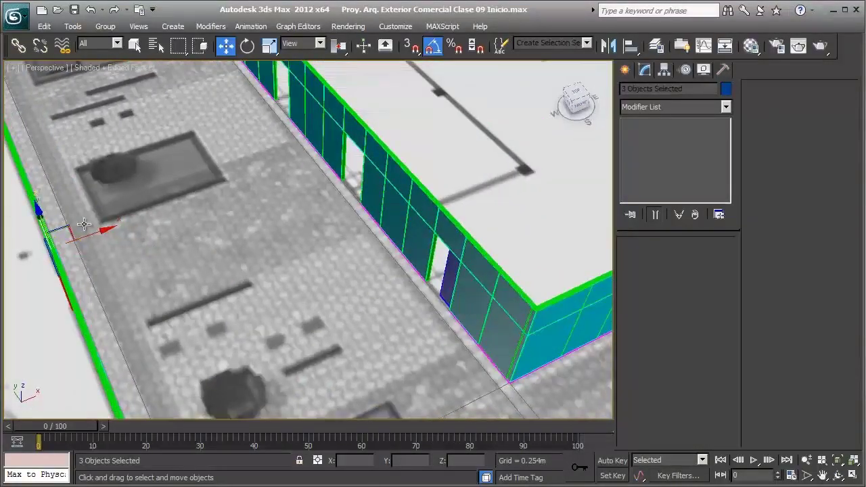
Step: Clone the selection as one Copy onto the opposite wall and seat it in the wall plane
left_click_drag(87, 230, 365, 132, "shift")
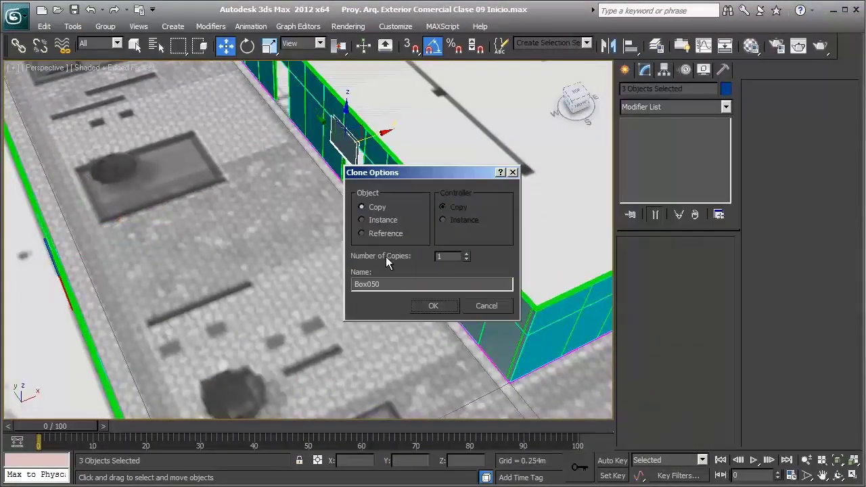
left_click(432, 306)
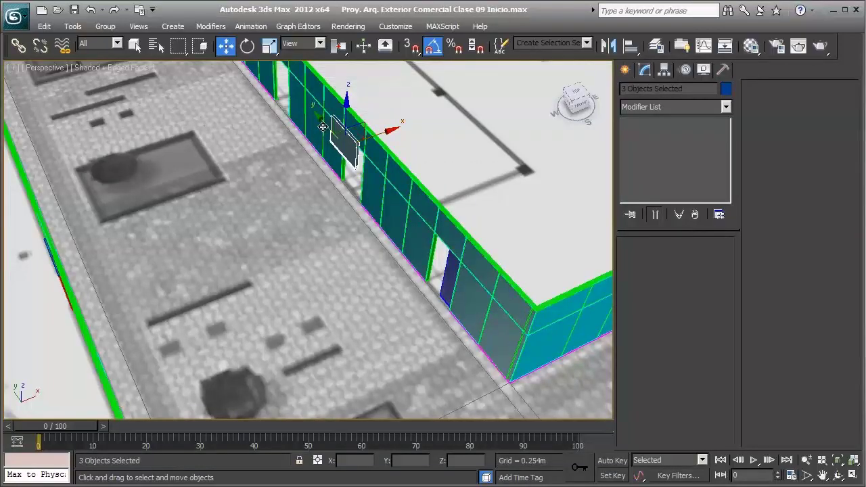
left_click_drag(322, 127, 430, 203)
key("z")
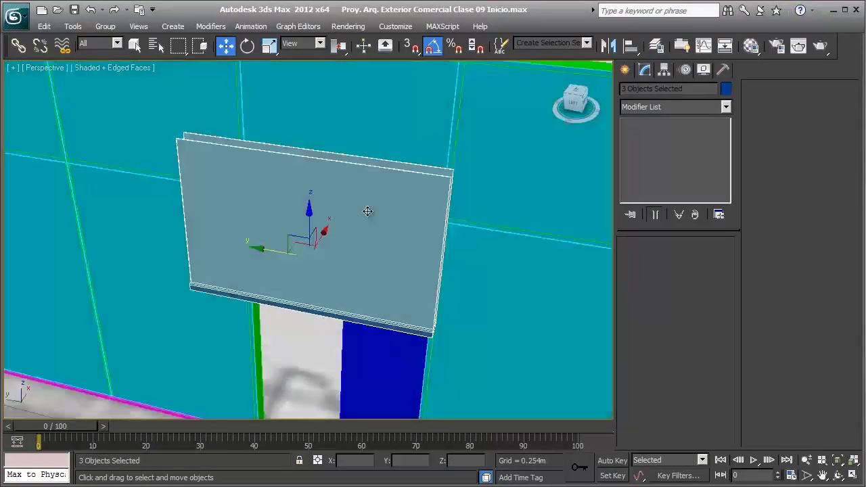
middle_click_drag(367, 211, 373, 185, "alt")
mouse_move(269, 255)
middle_mouse_down("alt")
mouse_move(367, 237)
mouse_move(337, 243)
middle_mouse_up("alt")
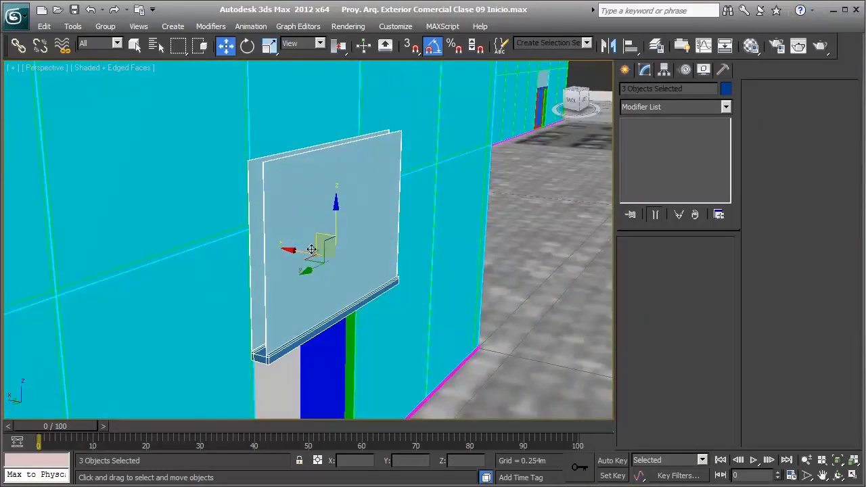
left_click_drag(311, 249, 302, 244)
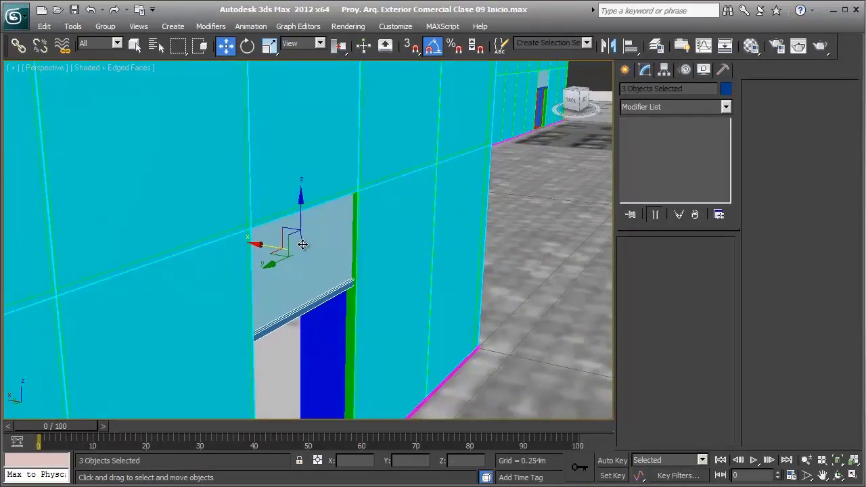
scroll(268, 217, "up", 3)
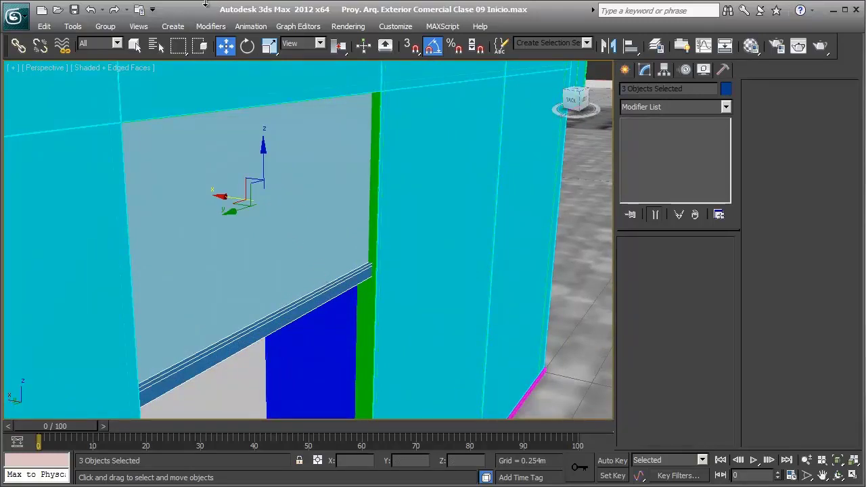
Step: Rotate the copies 180° about Z and nudge them sideways over the opening
left_click(248, 45)
left_click_drag(267, 217, 387, 211)
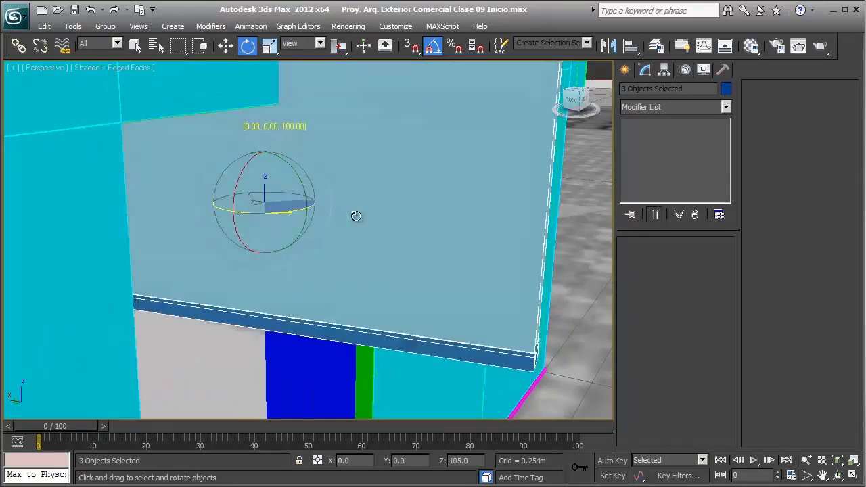
key("w")
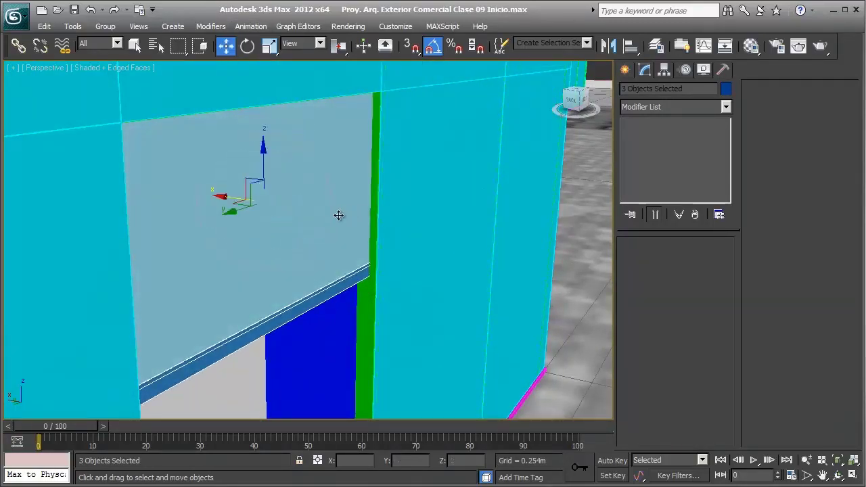
mouse_move(338, 215)
middle_mouse_down("alt")
mouse_move(331, 236)
mouse_move(236, 207)
middle_mouse_up("alt")
left_click_drag(208, 183, 219, 184)
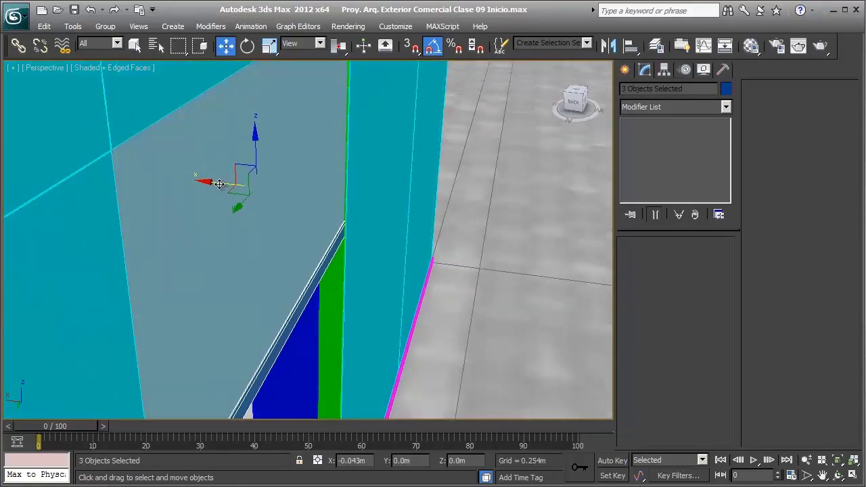
middle_click_drag(228, 183, 270, 175, "alt")
mouse_move(365, 163)
middle_mouse_down("alt")
mouse_move(397, 159)
mouse_move(363, 251)
mouse_move(378, 304)
middle_mouse_up("alt")
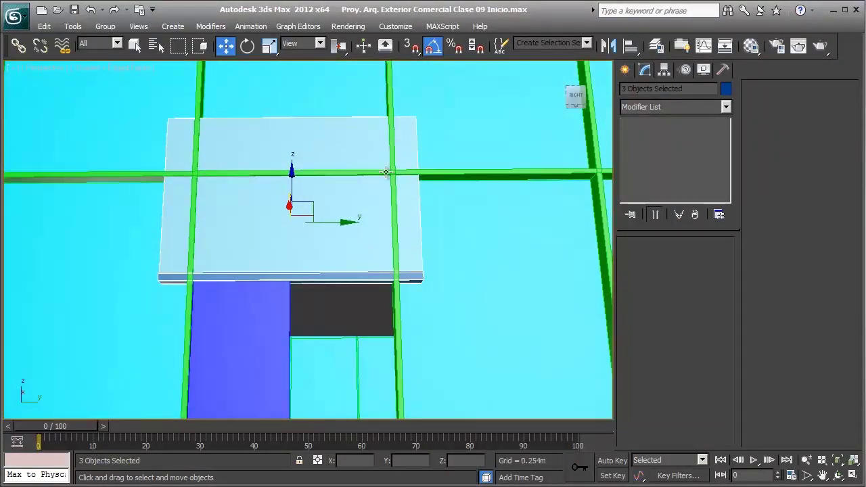
Step: In Vertex mode, stretch one end of the copied slab to the green column
left_click(412, 272)
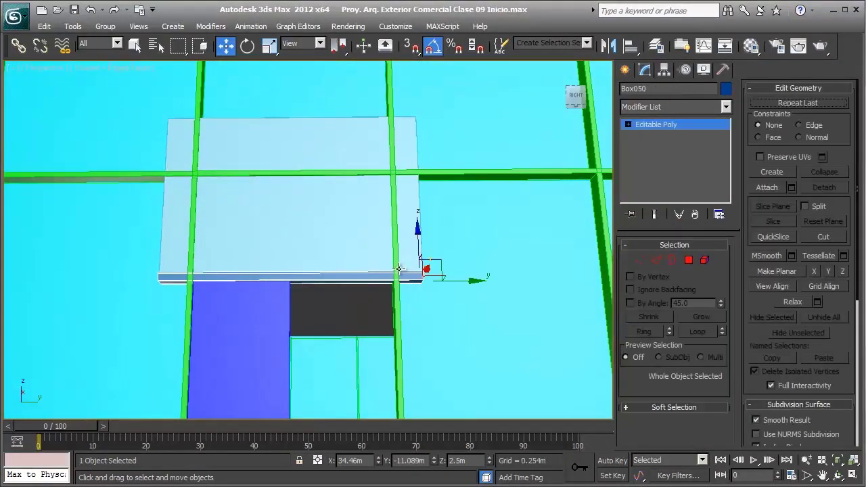
middle_click_drag(406, 264, 379, 253)
key("1")
scroll(426, 307, "up", 5)
scroll(406, 286, "down", 1)
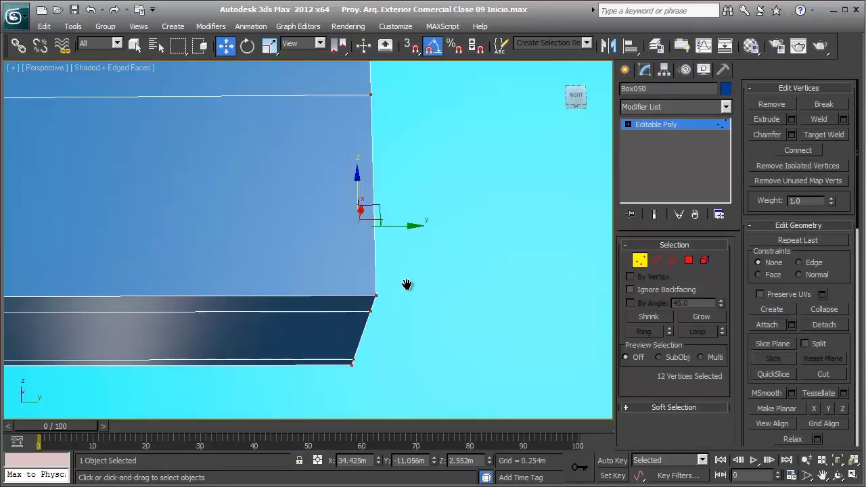
mouse_move(406, 286)
middle_mouse_down()
mouse_move(342, 272)
mouse_move(552, 253)
middle_mouse_up()
left_click_drag(552, 253, 396, 240)
Step: Fit the slab's other end to the green column and exit vertex editing
scroll(69, 239, "down", 3)
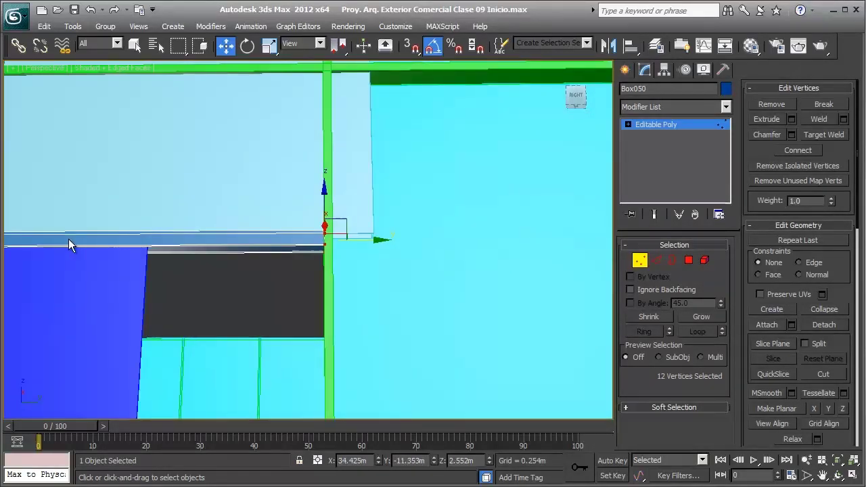
middle_click_drag(68, 239, 156, 232)
mouse_move(191, 219)
left_mouse_down()
mouse_move(275, 269)
mouse_move(329, 241)
left_mouse_up()
scroll(342, 248, "up", 3)
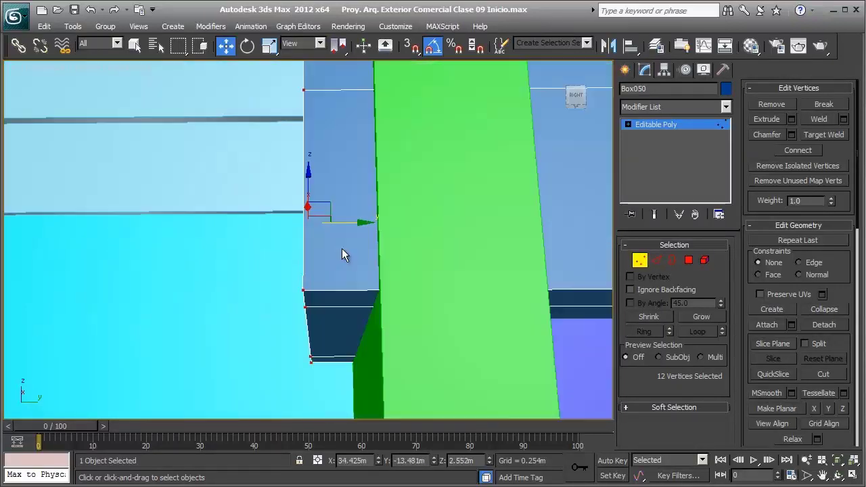
middle_click_drag(333, 236, 264, 236)
left_click_drag(122, 228, 211, 234)
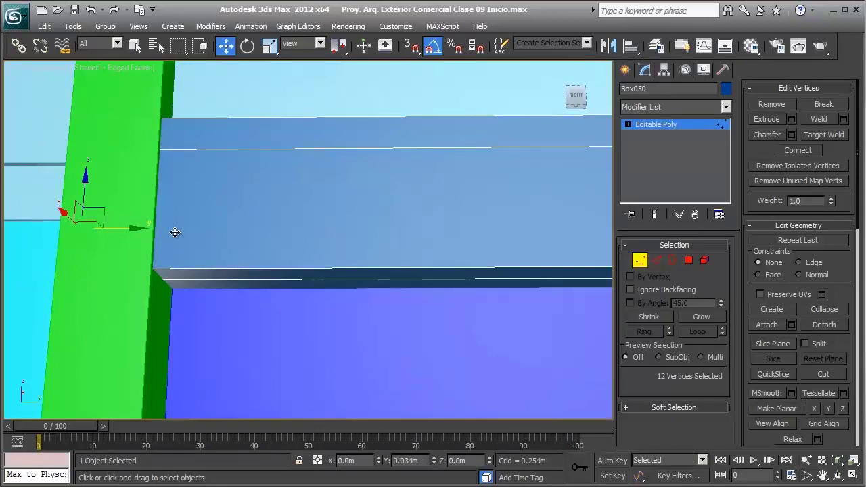
scroll(406, 233, "down", 4)
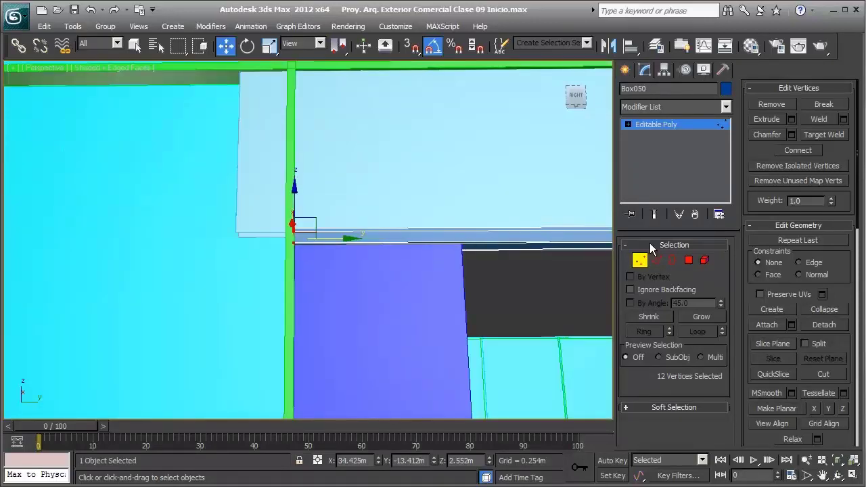
left_click(646, 262)
Step: Move the left-edge vertices of the glass pane above the door onto the green bar
left_click(388, 201)
scroll(387, 197, "down", 3)
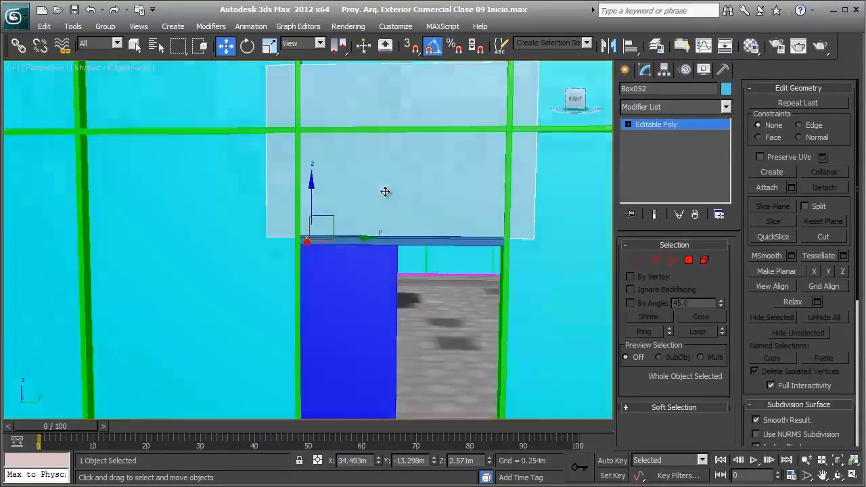
mouse_move(387, 193)
middle_mouse_down()
mouse_move(382, 158)
mouse_move(344, 165)
middle_mouse_up()
key("1")
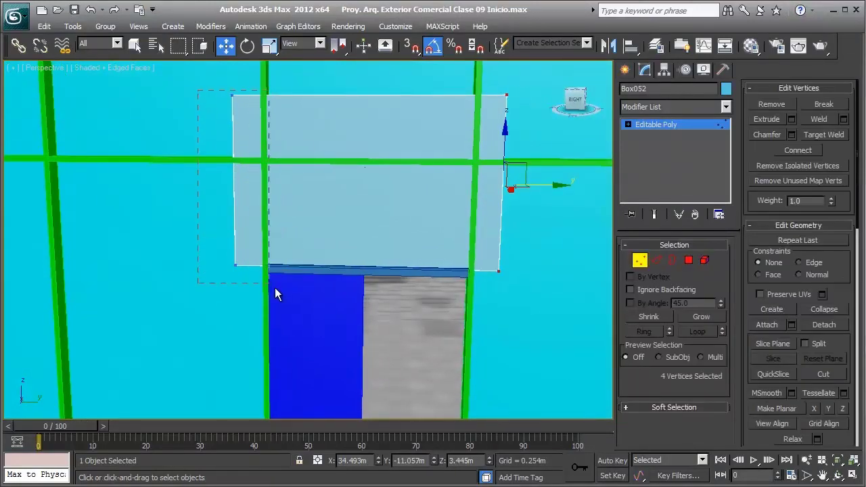
left_click_drag(195, 100, 275, 287)
scroll(268, 220, "up", 3)
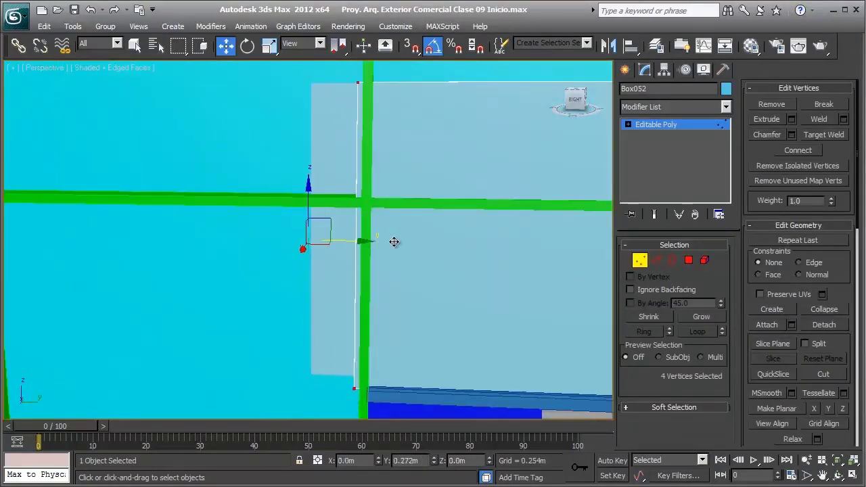
left_click_drag(341, 239, 394, 241)
scroll(394, 242, "down", 3)
mouse_move(395, 242)
middle_mouse_down()
mouse_move(444, 218)
mouse_move(361, 133)
middle_mouse_up()
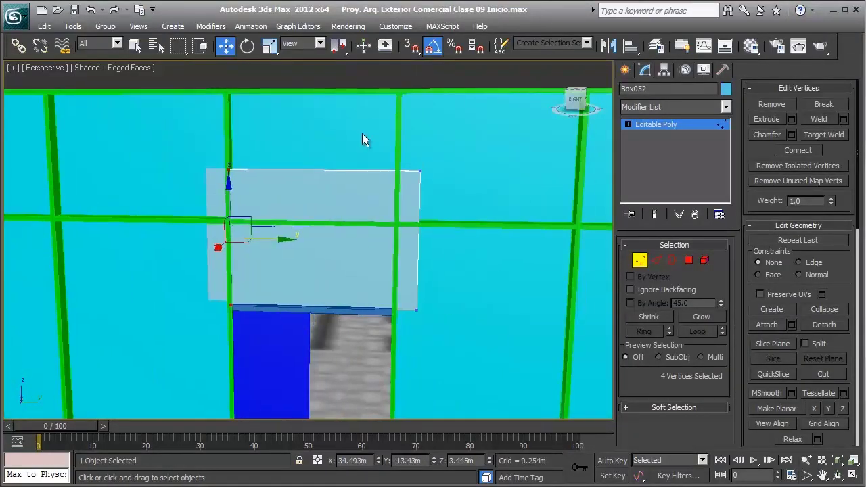
key("z")
left_click_drag(345, 242, 300, 235)
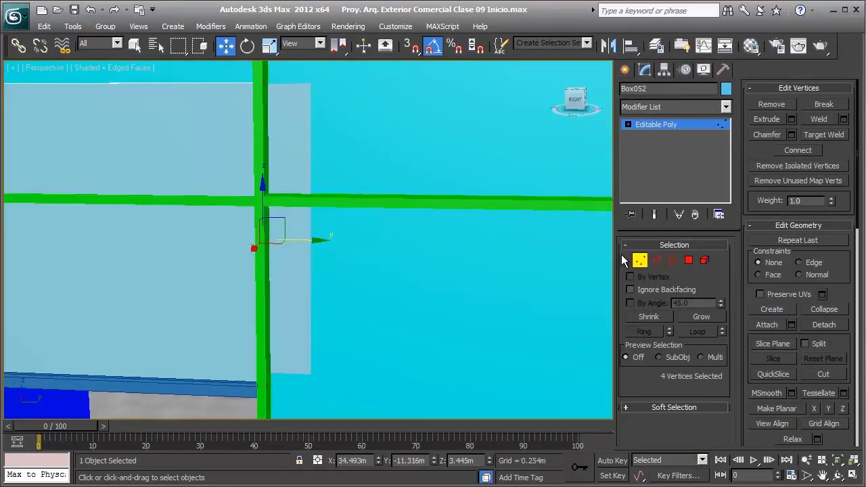
key("1")
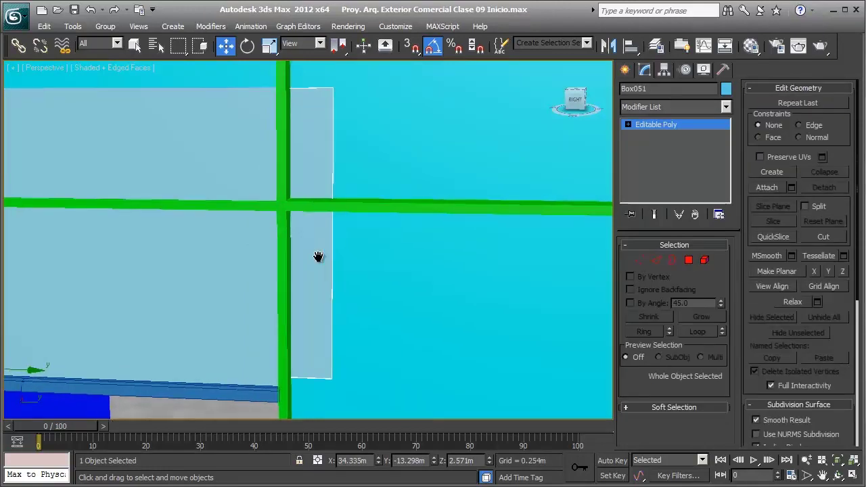
Step: Move the other glass pane's right-edge vertices onto the green bar
scroll(318, 257, "down", 3)
left_click(314, 212)
key("1")
left_click_drag(284, 127, 378, 342)
scroll(313, 228, "up", 3)
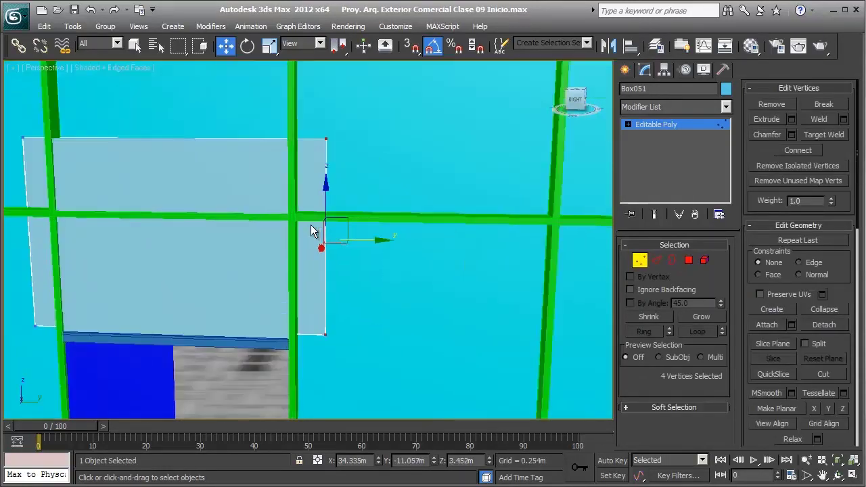
scroll(382, 256, "up", 3)
mouse_move(382, 239)
left_mouse_down()
mouse_move(297, 232)
mouse_move(286, 216)
left_mouse_up()
Step: Slide that pane's left-edge vertices onto the green bar
scroll(359, 191, "down", 3)
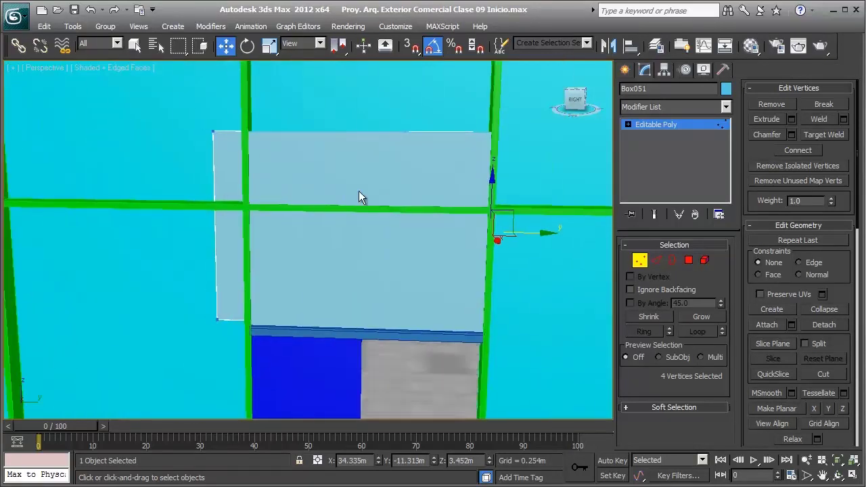
left_click_drag(294, 381, 293, 381)
scroll(254, 234, "up", 4)
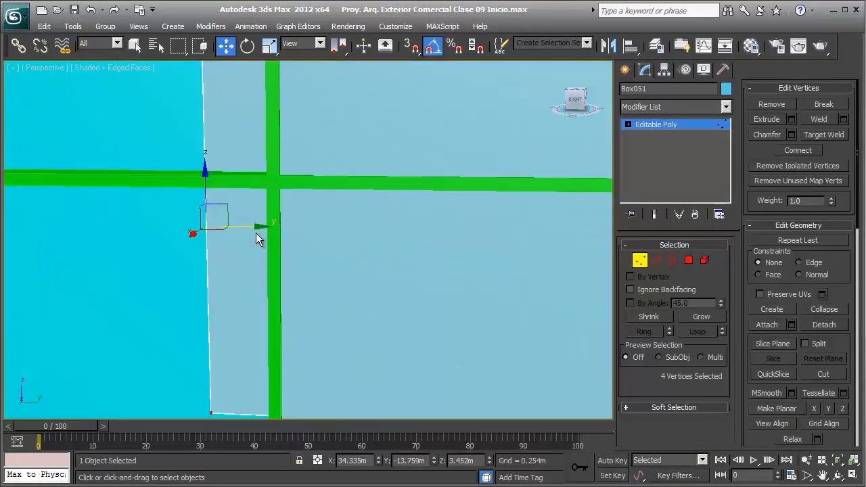
middle_click_drag(256, 233, 357, 230)
left_click_drag(341, 226, 410, 234)
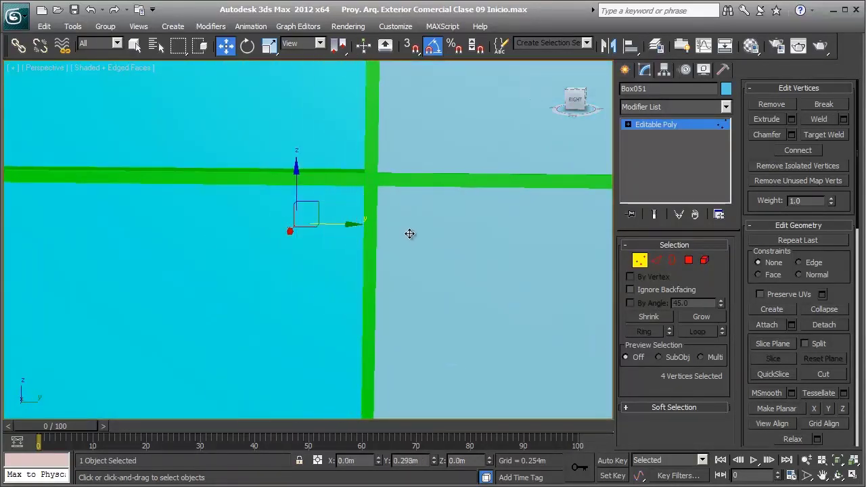
scroll(343, 213, "down", 2)
middle_click_drag(343, 213, 224, 130)
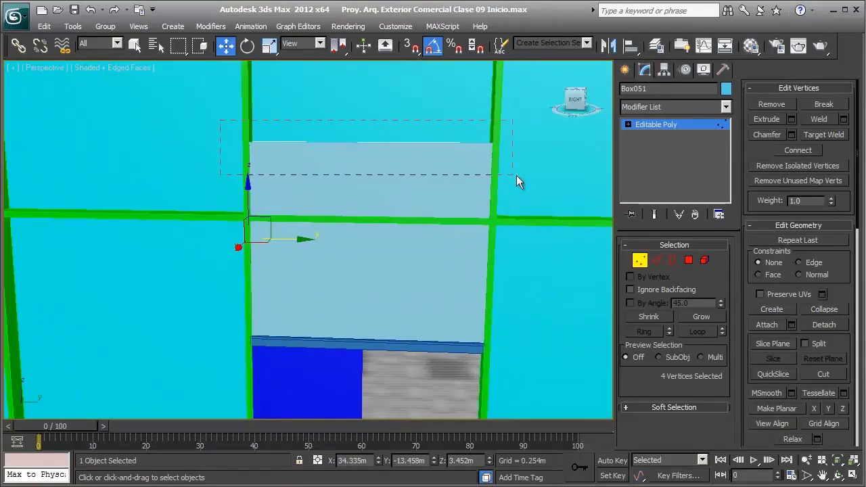
Step: Fit that pane's top-edge vertices to the green crossbar
left_click_drag(517, 178, 511, 182)
key("F3")
middle_click_drag(487, 187, 336, 174, "alt")
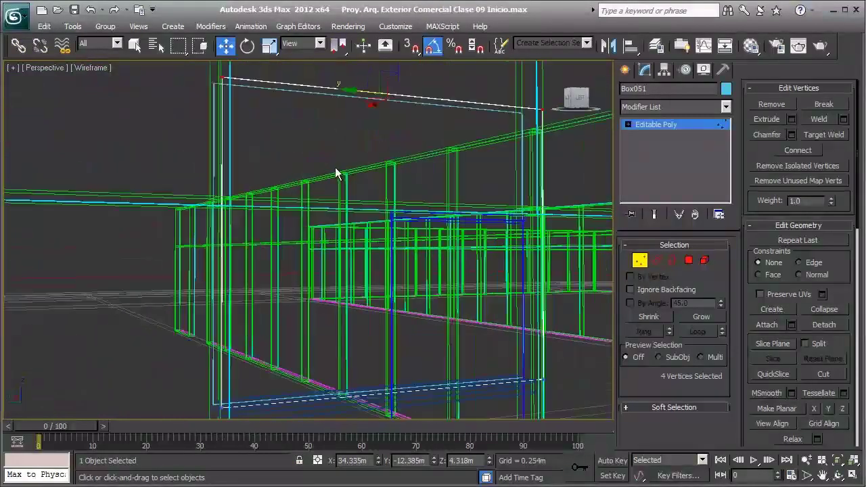
key("F3")
key("z")
left_click_drag(370, 92, 368, 199)
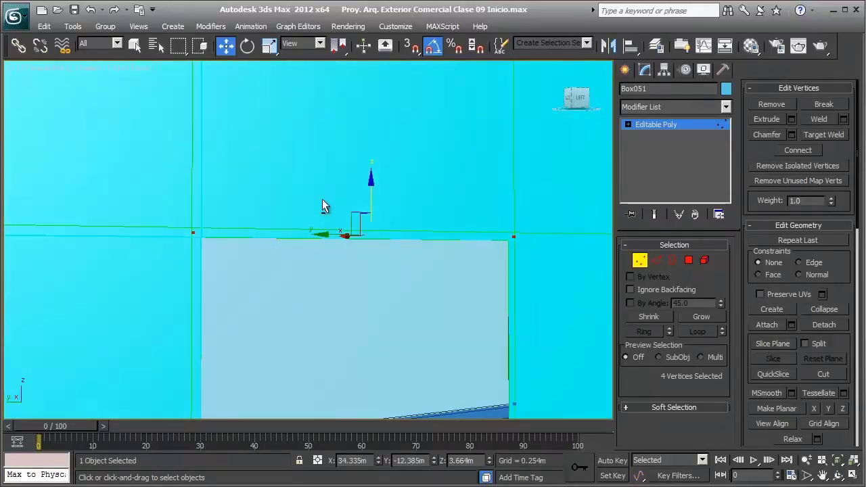
middle_click_drag(324, 207, 651, 266, "alt")
left_click(650, 261)
Step: Fit the first glass pane's top edge to the green crossbar
left_click(488, 188)
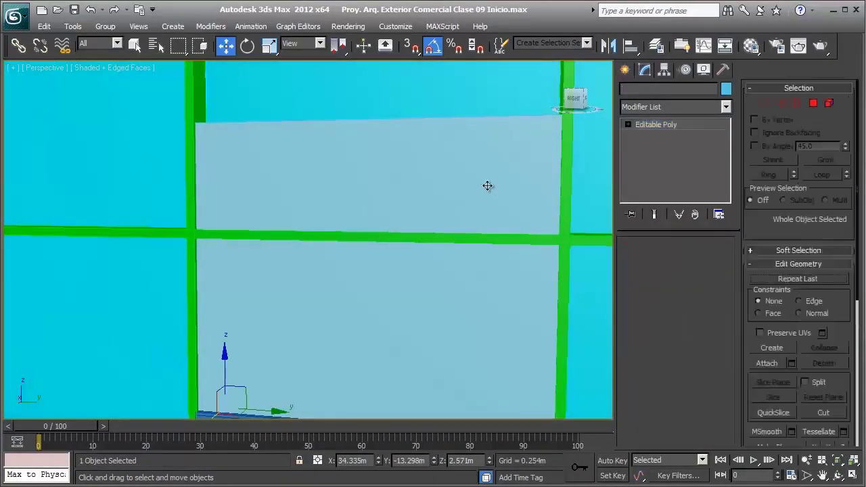
scroll(414, 190, "down", 2)
scroll(284, 177, "down", 2)
key("1")
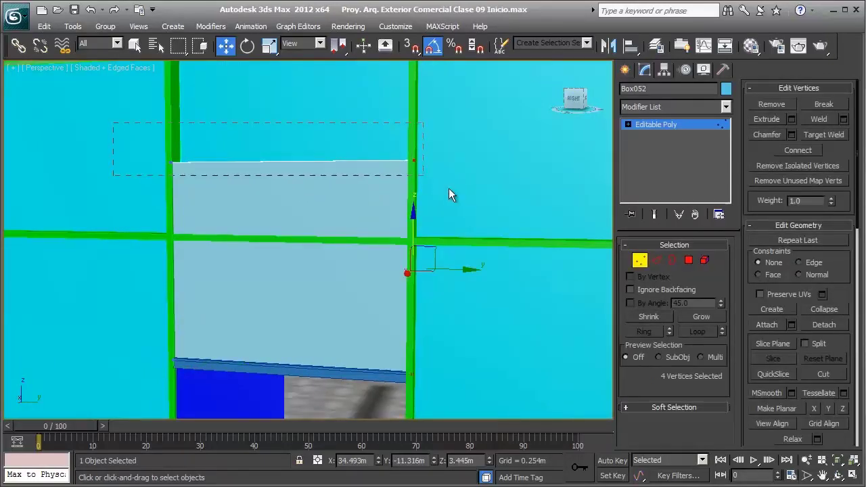
scroll(291, 135, "up", 3)
left_click_drag(278, 85, 281, 196)
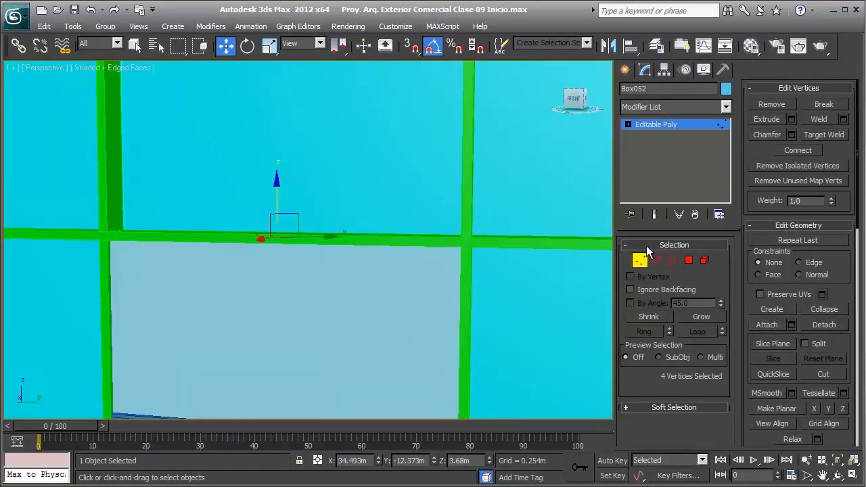
left_click(640, 261)
Step: Select the blue door bar in the doorway
scroll(333, 169, "down", 3)
middle_click_drag(329, 232, 300, 151)
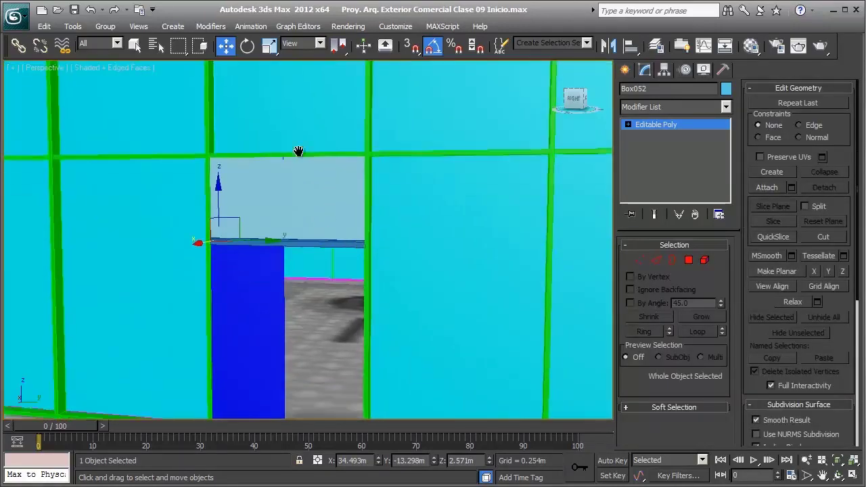
scroll(300, 151, "down", 2)
left_click(259, 272)
middle_click_drag(264, 247, 263, 161)
Step: Shift-clone Box048 into Box049 and raise the copy up against the beam
key("F3")
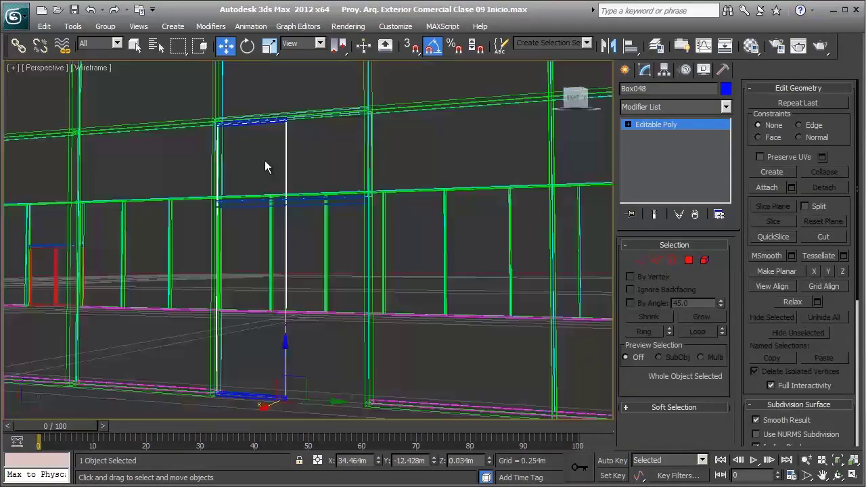
scroll(255, 112, "up", 2)
mouse_move(254, 110)
left_mouse_down("shift")
mouse_move(230, 102)
mouse_move(191, 196)
mouse_move(191, 226)
left_mouse_up("shift")
key("F3")
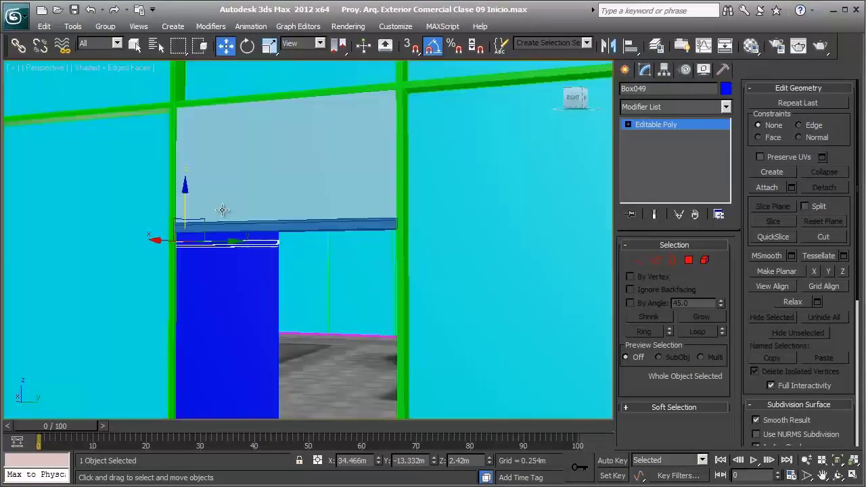
scroll(235, 210, "up", 3)
mouse_move(190, 215)
middle_mouse_down("alt")
mouse_move(338, 199)
mouse_move(292, 200)
middle_mouse_up("alt")
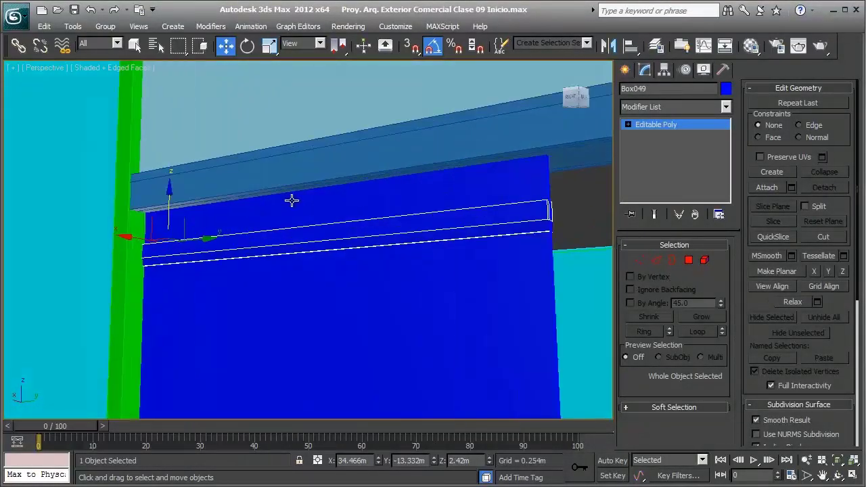
middle_click_drag(229, 196, 85, 207, "alt")
left_click_drag(108, 207, 105, 157)
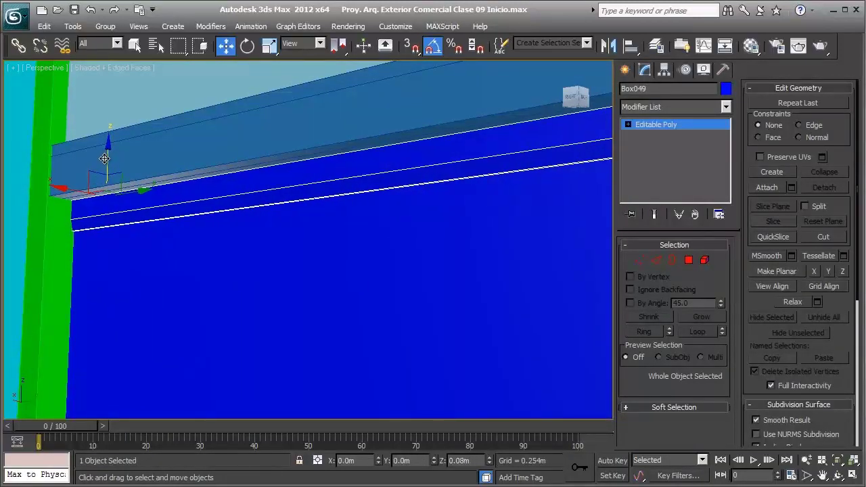
Step: Lower Box048's top vertices so the original bar meets the beam
left_click(205, 251)
key("shift+z")
key("F3")
key("1")
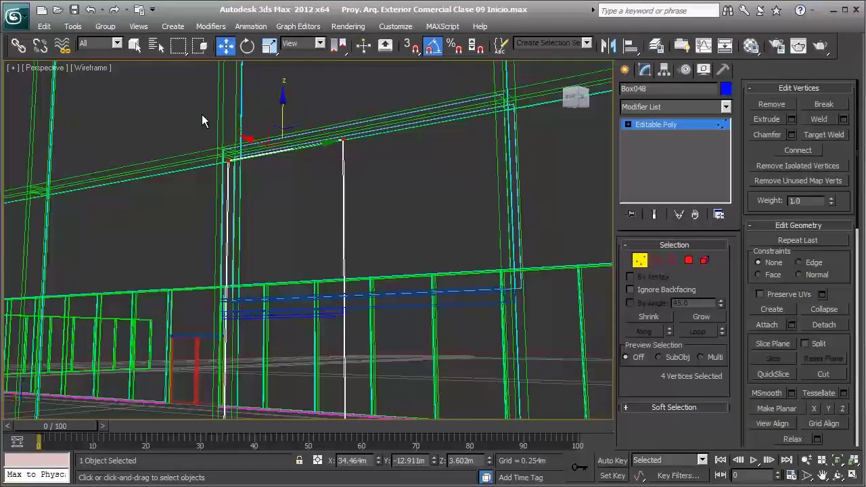
left_click_drag(197, 112, 406, 203)
left_click_drag(282, 101, 284, 259)
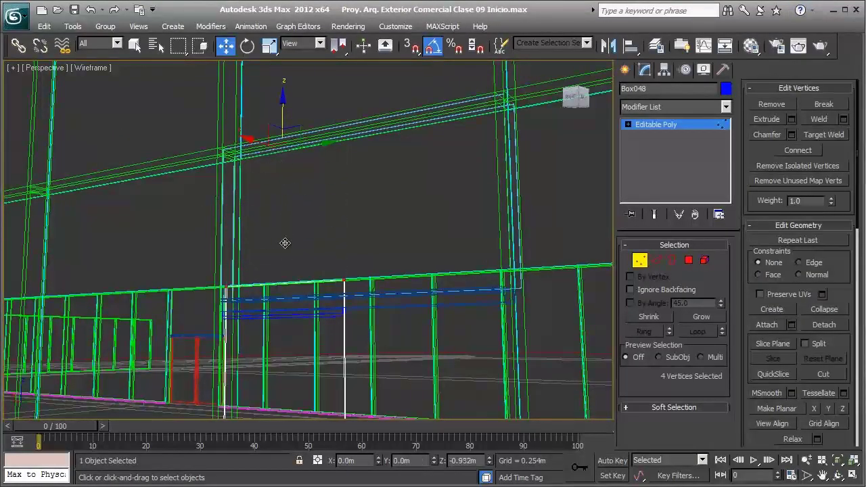
key("z")
key("F3")
mouse_move(374, 208)
middle_mouse_down("alt")
mouse_move(174, 184)
mouse_move(220, 196)
middle_mouse_up("alt")
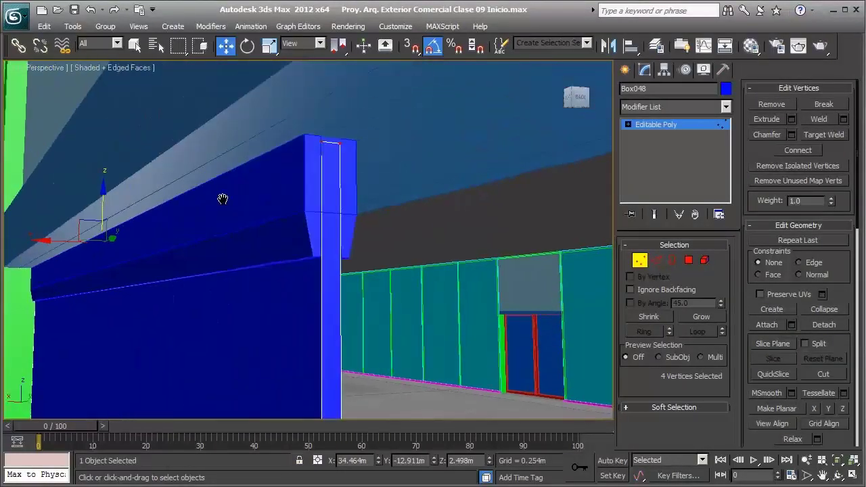
left_click_drag(103, 199, 104, 262)
left_click(641, 261)
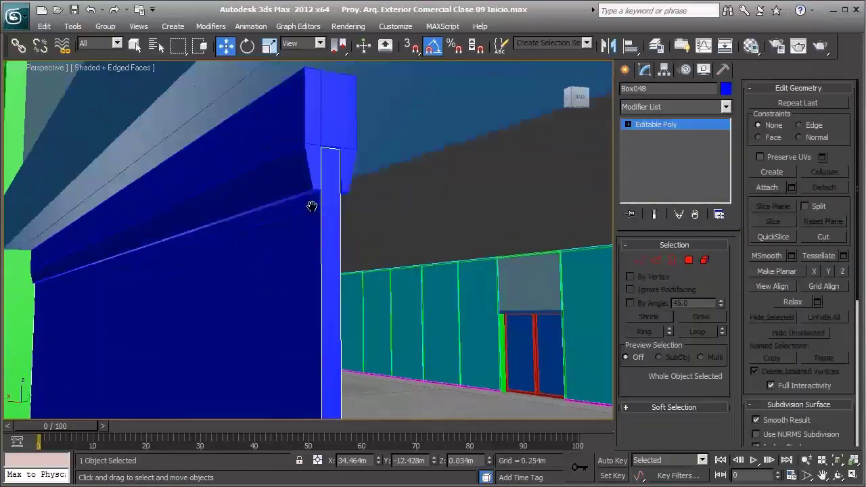
Step: Select the thin strip at the panel's base together with the second bar
mouse_move(309, 198)
middle_mouse_down("alt")
mouse_move(387, 192)
mouse_move(373, 155)
mouse_move(349, 224)
mouse_move(348, 149)
mouse_move(331, 162)
mouse_move(356, 131)
mouse_move(355, 116)
mouse_move(345, 150)
mouse_move(118, 146)
mouse_move(238, 180)
mouse_move(330, 288)
middle_mouse_up("alt")
scroll(372, 154, "down", 3)
scroll(348, 149, "down", 2)
left_click(338, 334)
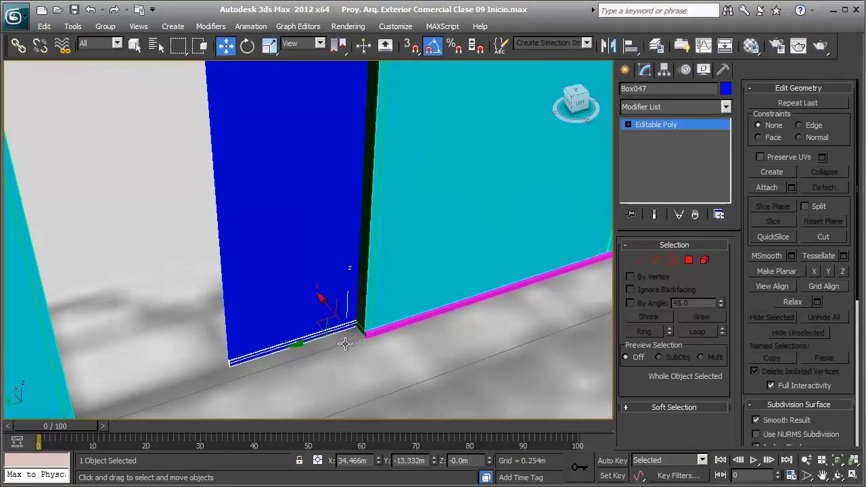
scroll(338, 311, "down", 3)
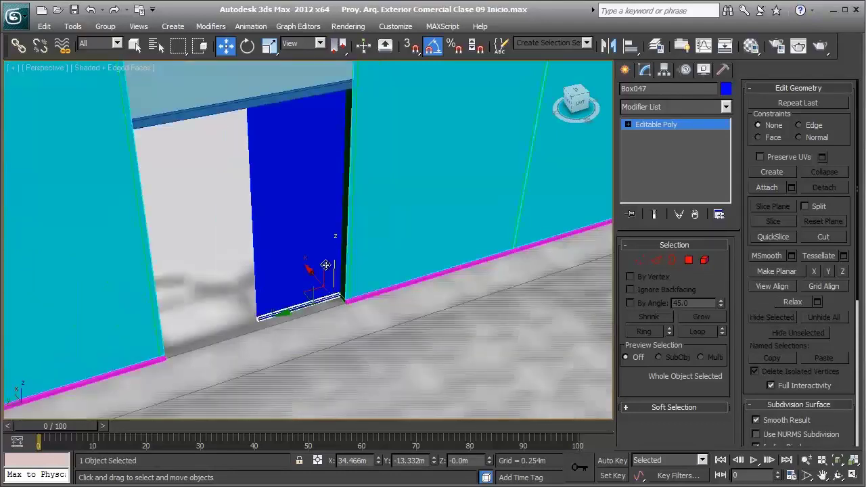
mouse_move(334, 297)
middle_mouse_down("alt")
mouse_move(329, 213)
mouse_move(317, 204)
middle_mouse_up("alt")
scroll(338, 290, "up", 3)
left_click(303, 127, "ctrl")
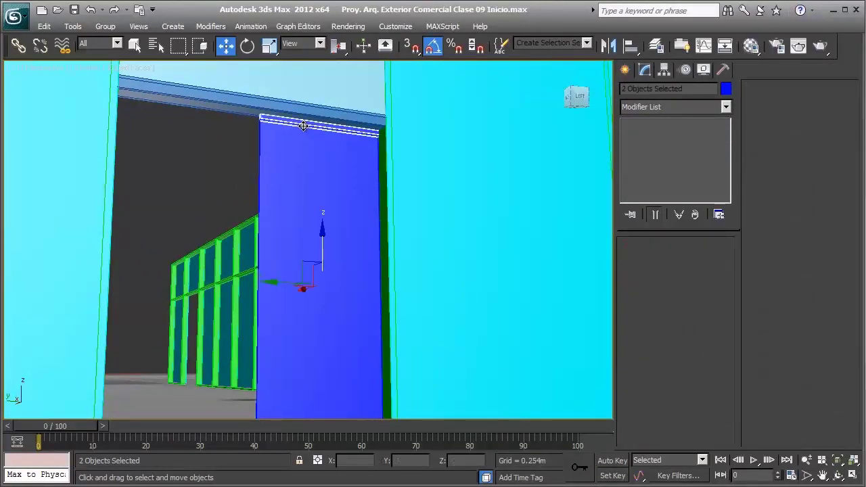
mouse_move(306, 126)
middle_mouse_down("alt")
mouse_move(373, 203)
mouse_move(334, 224)
mouse_move(350, 184)
middle_mouse_up("alt")
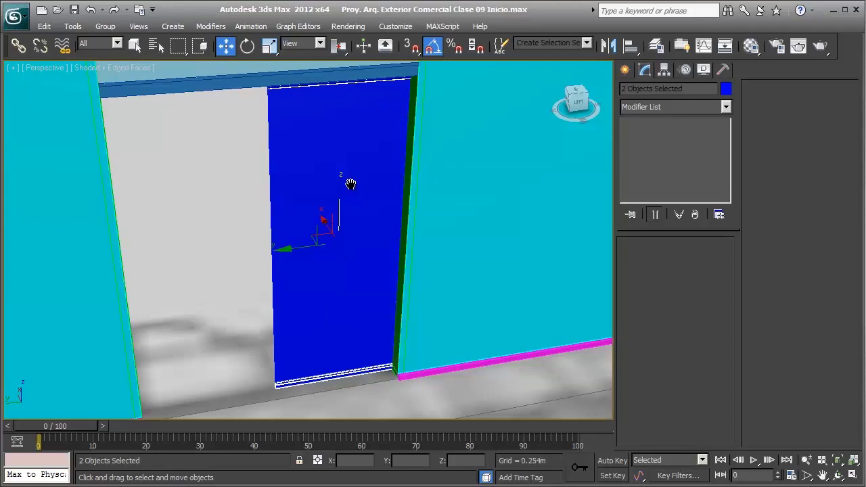
Step: Instance the blue 'Vidrio puerta automatica' sub-material of Material #24 into an empty slot
middle_click_drag(346, 181, 352, 185)
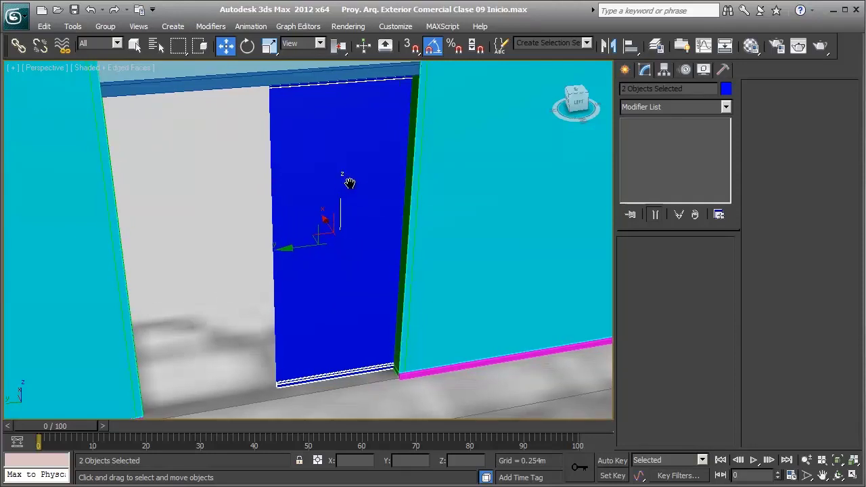
key("m")
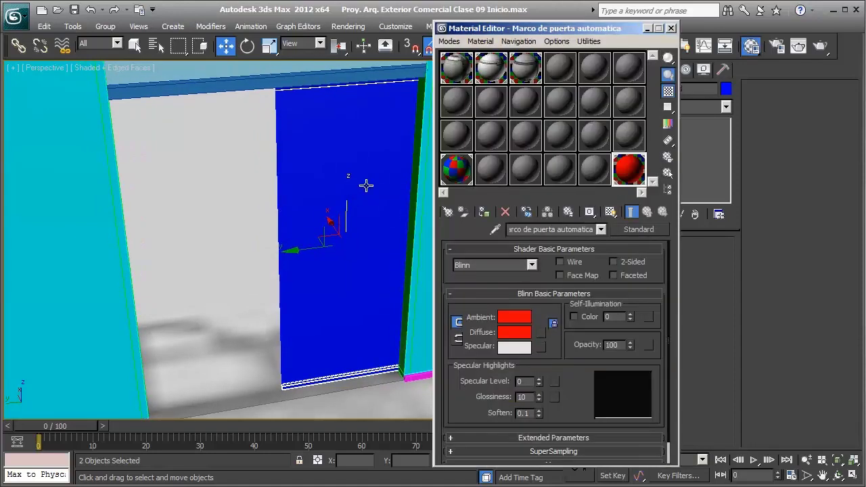
left_click(453, 173)
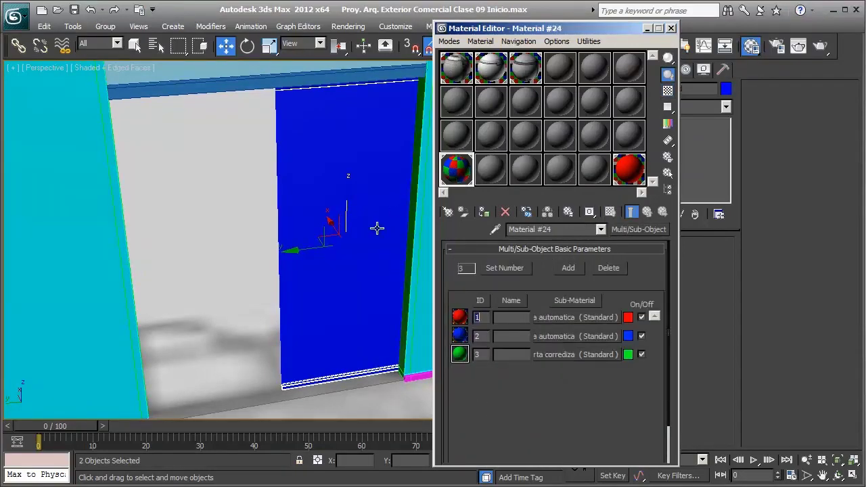
middle_click_drag(371, 225, 288, 223)
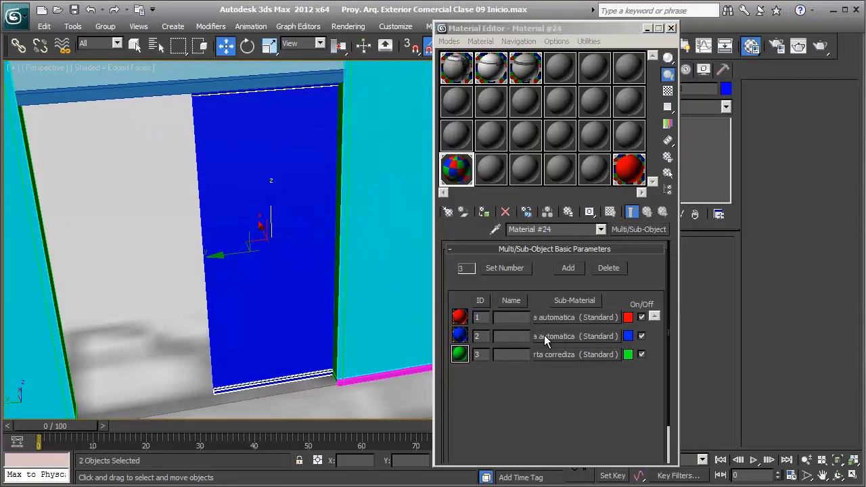
left_click_drag(544, 335, 592, 171)
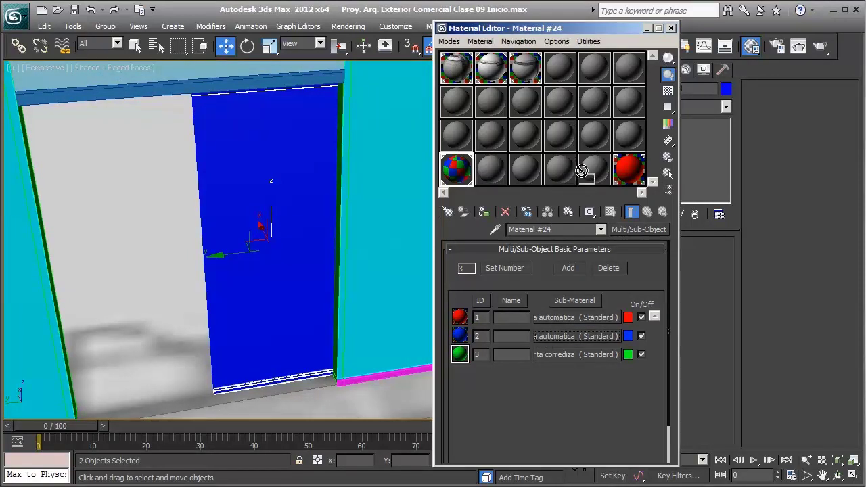
left_click(526, 285)
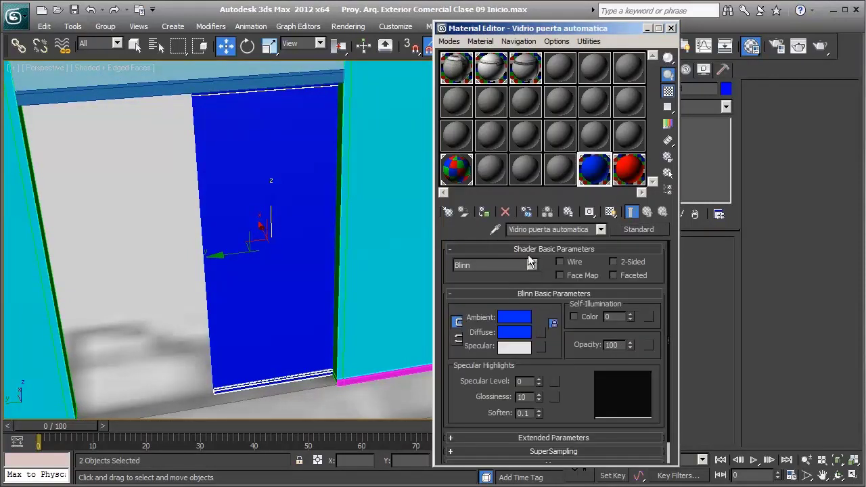
left_click(457, 173)
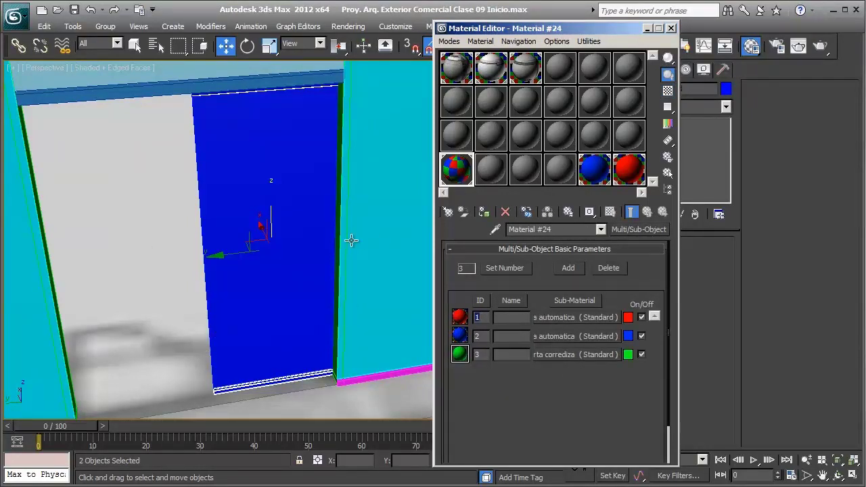
Step: Assign the blue glass material to the door's glass panel
left_click(275, 174)
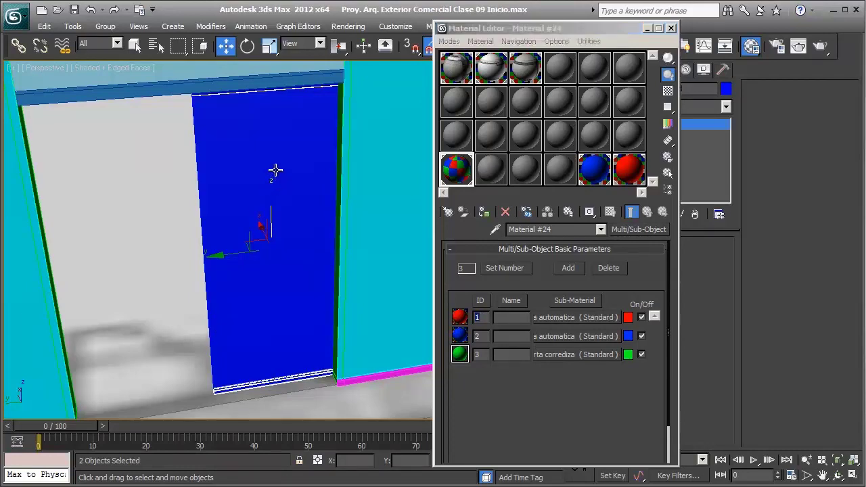
left_click(483, 211)
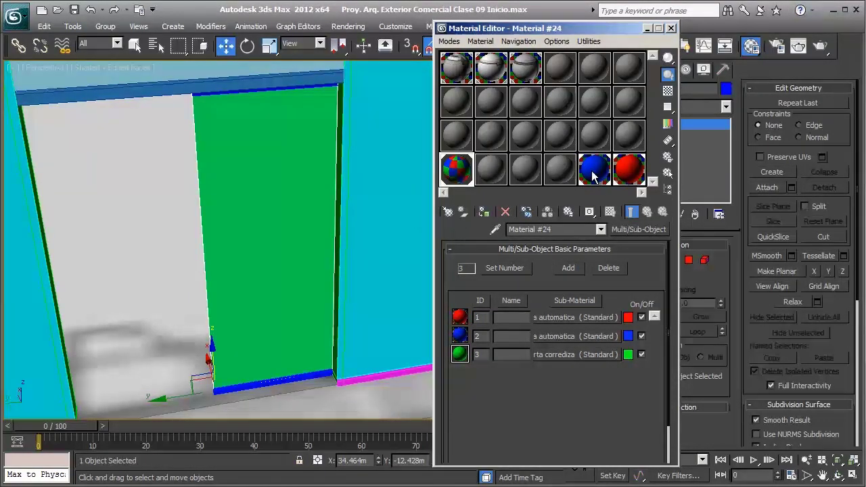
left_click(594, 171)
left_click(488, 212)
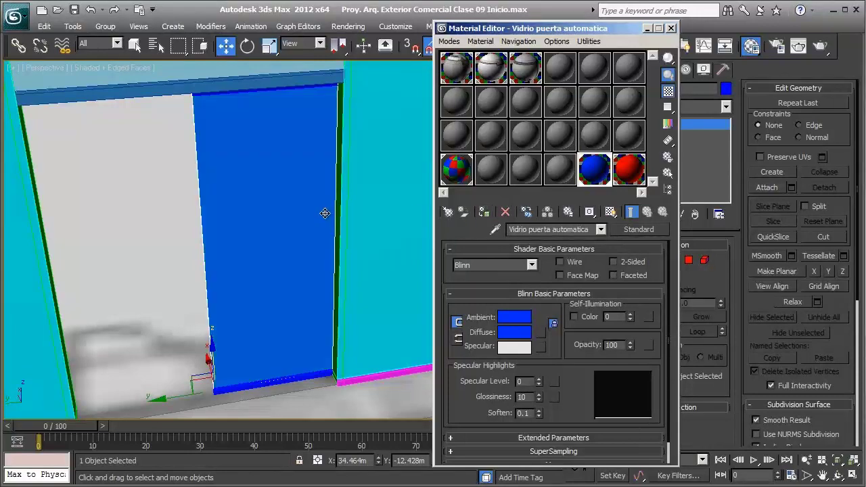
Step: Orbit around the door and add its bottom strip to the selection
mouse_move(194, 142)
middle_mouse_down("alt")
mouse_move(236, 81)
mouse_move(283, 360)
middle_mouse_up("alt")
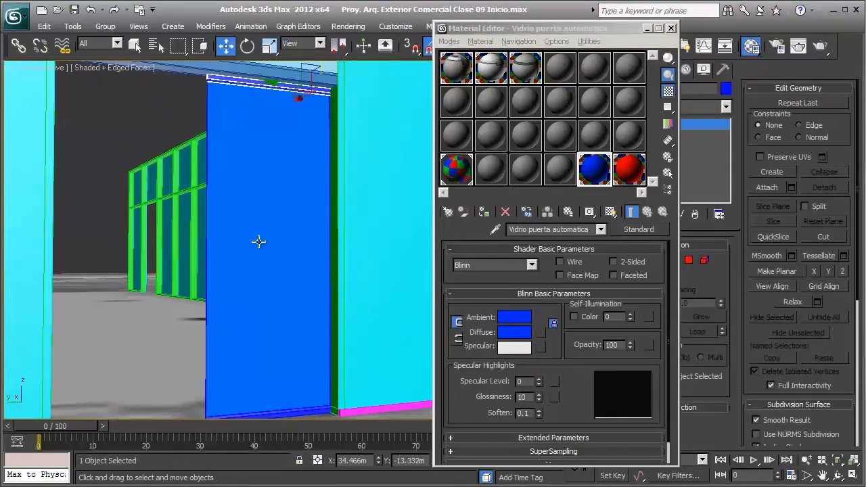
left_click(283, 360, "ctrl")
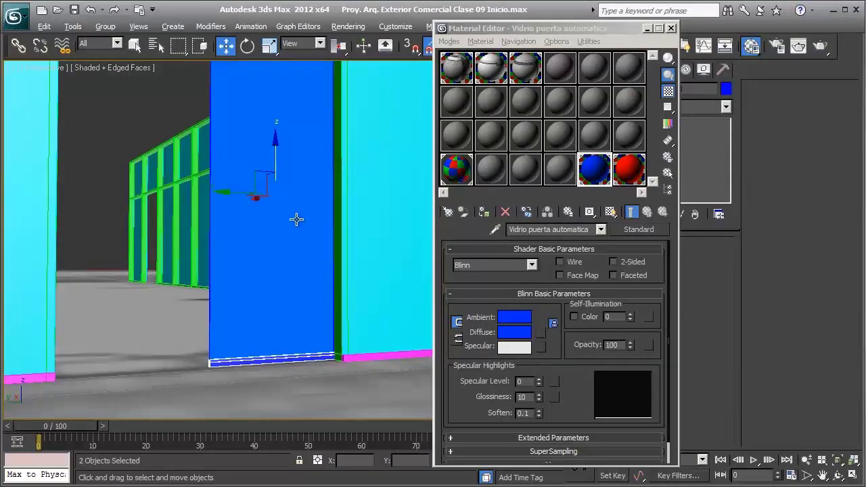
middle_click_drag(297, 219, 296, 205, "alt")
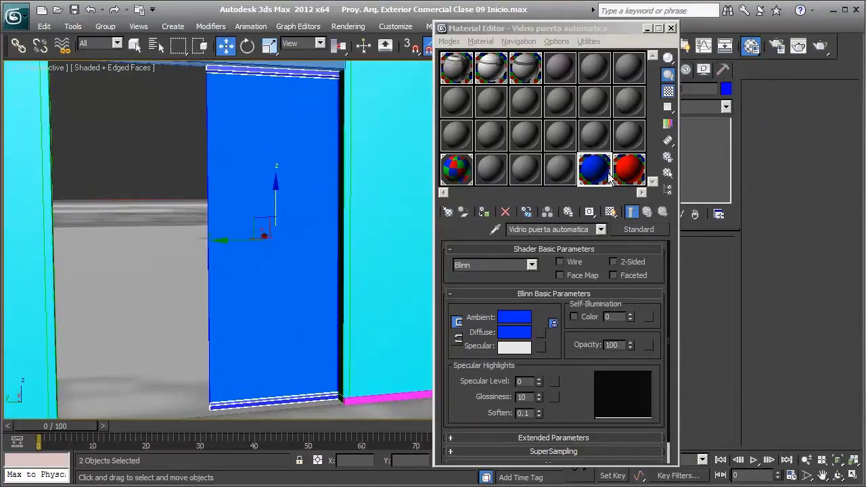
Step: Create material 'ALuminio anonizado' with bright yellow ambient/diffuse colour 246, 255, 0
left_click(554, 177)
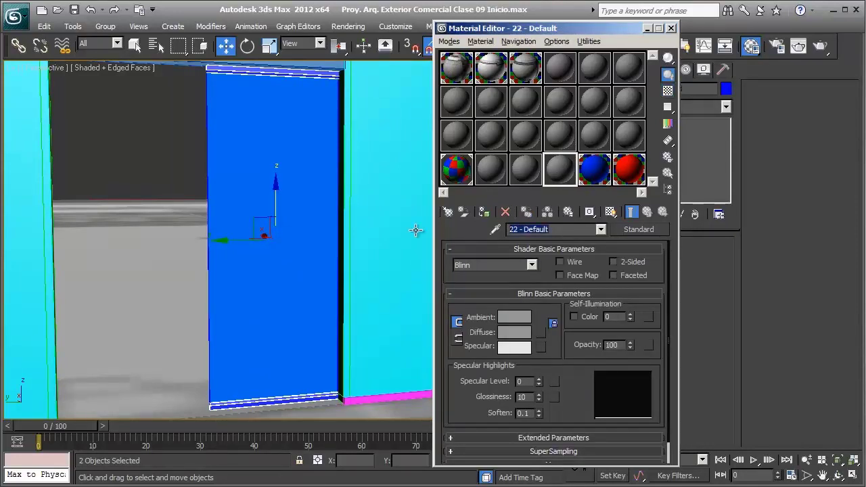
type("ALuminio anonizado")
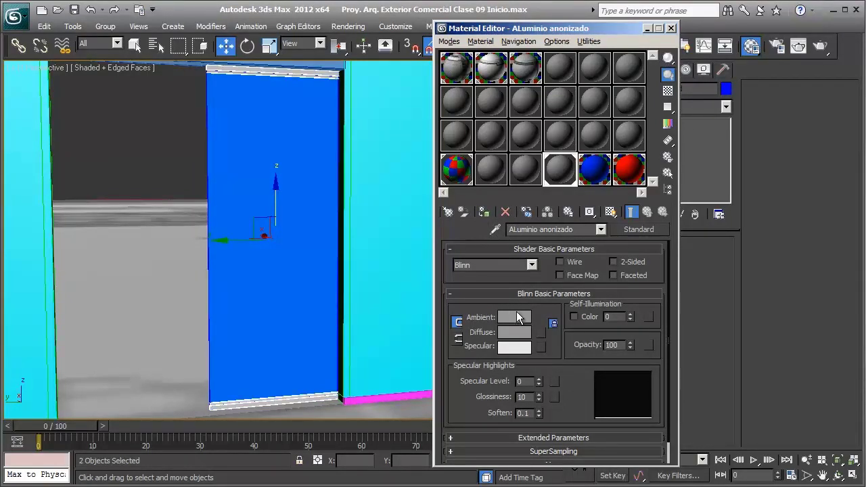
left_click(515, 318)
mouse_move(303, 173)
left_mouse_down()
mouse_move(295, 83)
mouse_move(356, 113)
mouse_move(290, 82)
left_mouse_up()
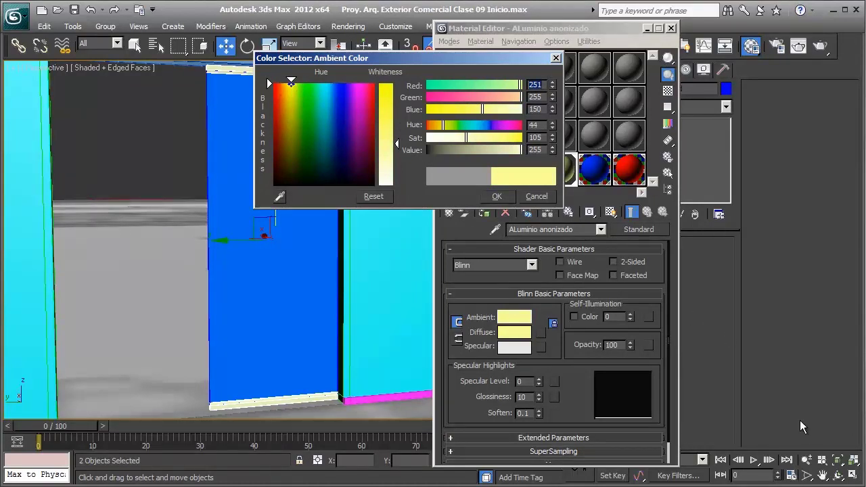
left_click(821, 460)
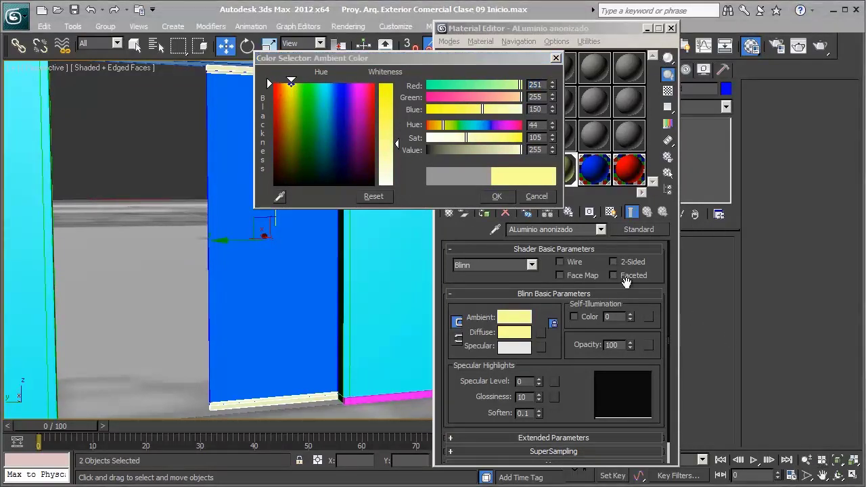
left_click_drag(393, 135, 391, 183)
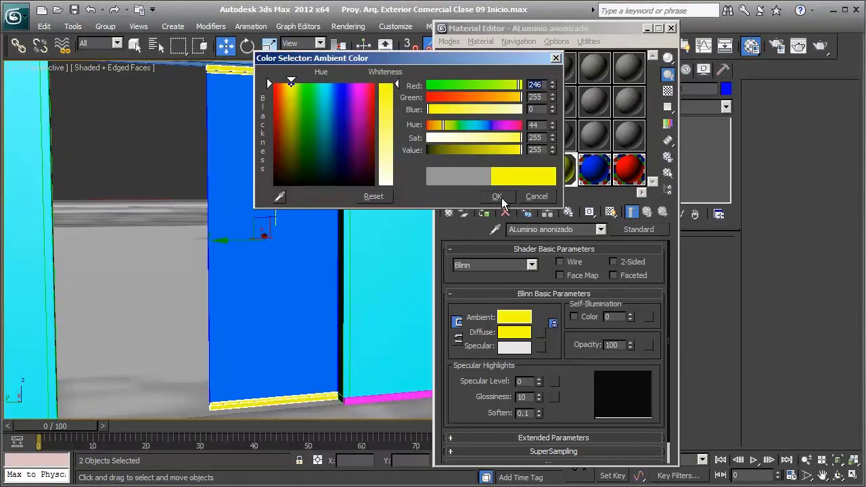
left_click(496, 196)
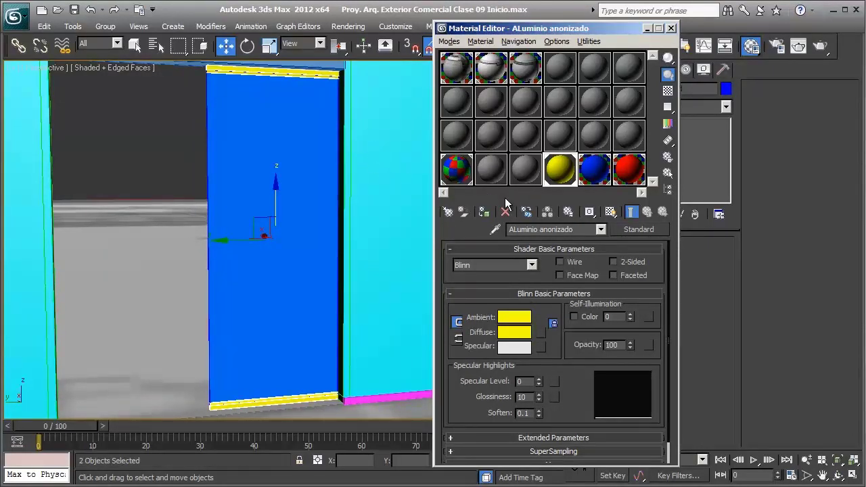
Step: Select the door leaf and apply the yellow aluminium material to its bottom rail
middle_click_drag(258, 204, 263, 209, "alt")
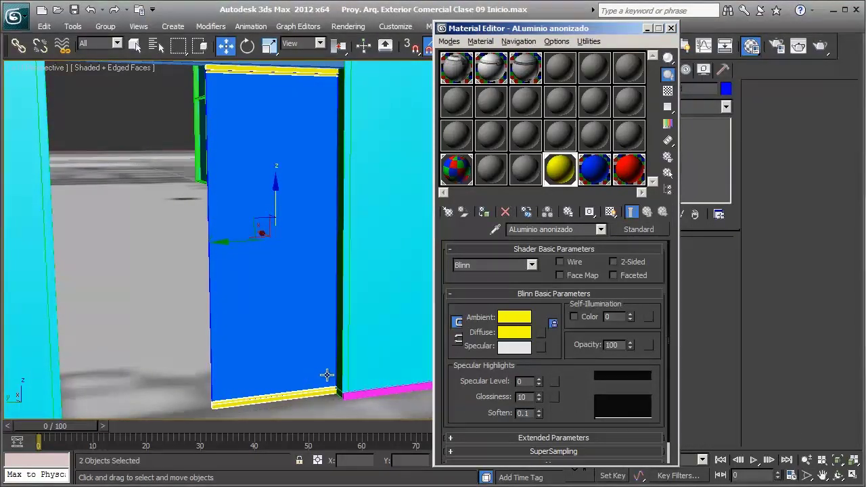
mouse_move(327, 375)
middle_mouse_down()
mouse_move(294, 305)
mouse_move(277, 286)
mouse_move(268, 294)
mouse_move(288, 251)
middle_mouse_up()
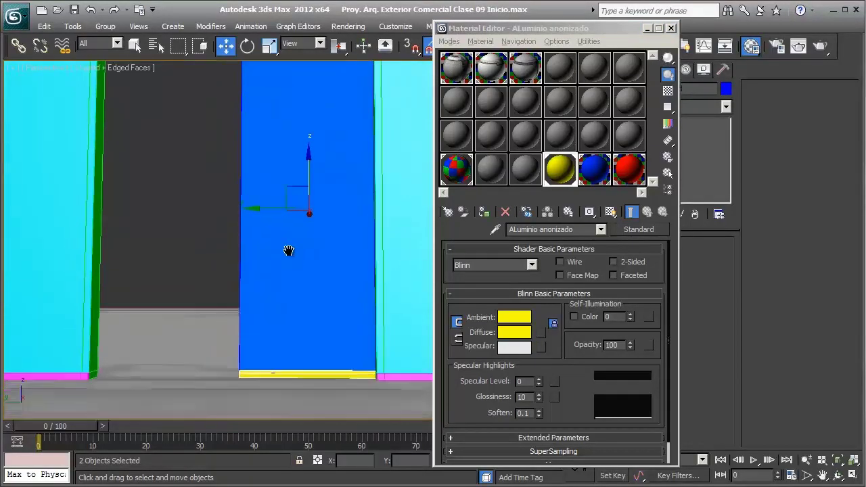
scroll(289, 251, "down", 2)
scroll(286, 248, "down", 2)
scroll(290, 268, "down", 2)
scroll(290, 278, "down", 1)
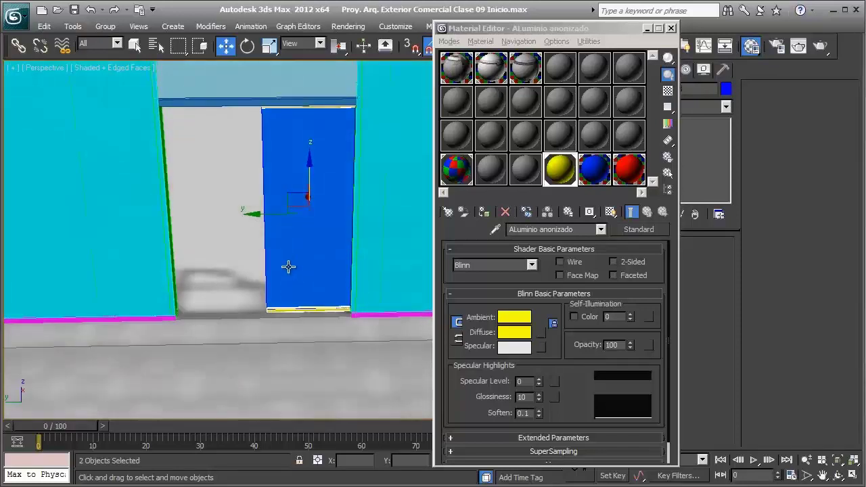
scroll(288, 266, "up", 2)
middle_click_drag(291, 257, 307, 249, "alt")
left_click(295, 270)
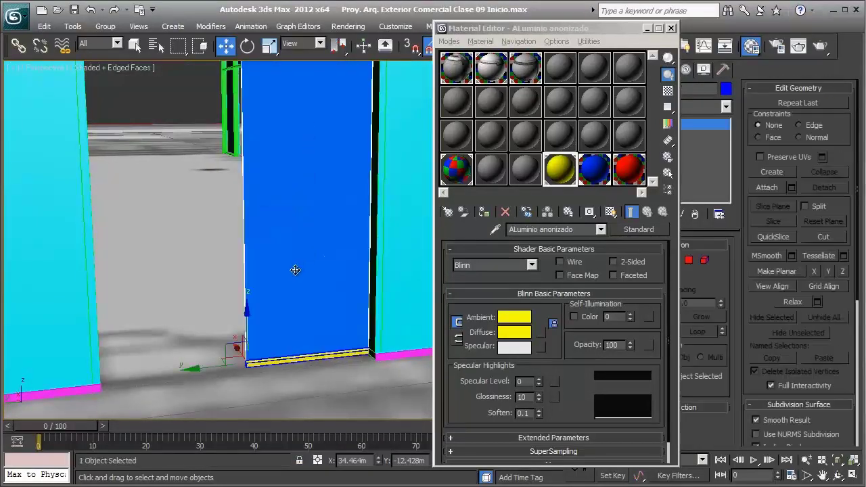
left_click_drag(573, 174, 268, 359)
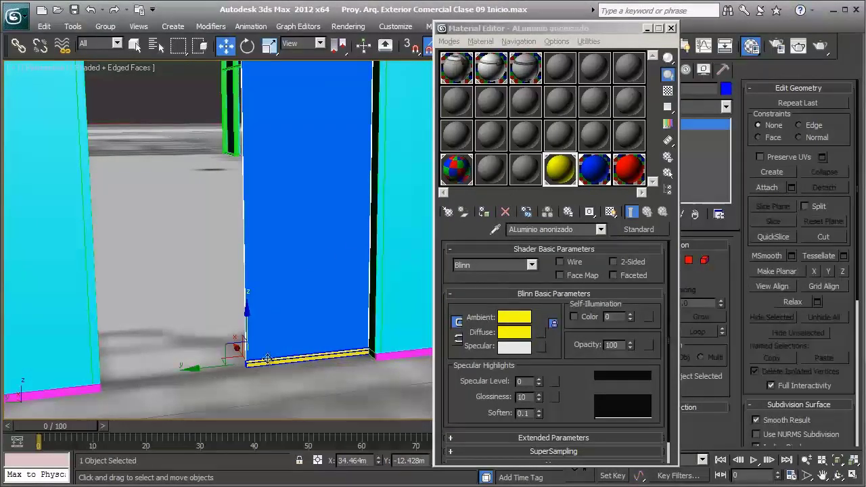
Step: Check the door's top rail, then bring up the img plt 06 reference photo
middle_click_drag(348, 287, 329, 286, "alt")
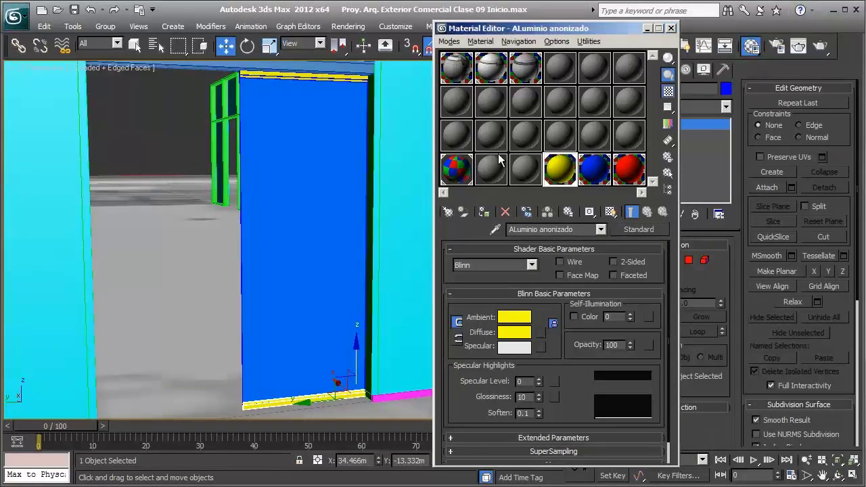
scroll(317, 221, "up", 3)
mouse_move(317, 221)
middle_mouse_down("alt")
mouse_move(354, 241)
mouse_move(297, 237)
mouse_move(292, 216)
mouse_move(301, 296)
middle_mouse_up("alt")
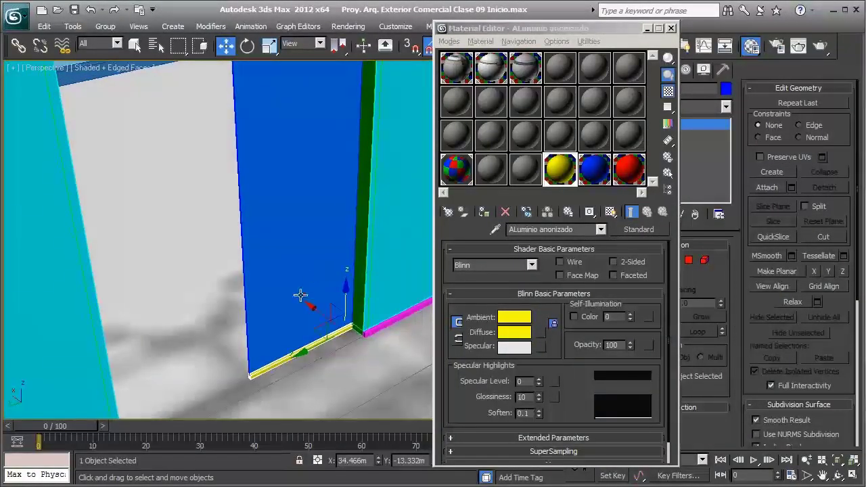
key("alt+Tab")
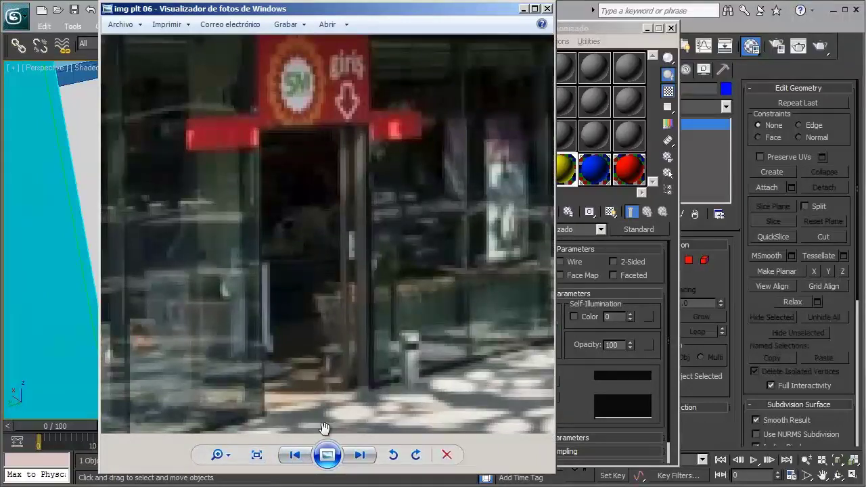
Step: Browse the reference photos to the 'puerta vidrio hoja' glass door leaf image
left_click(297, 458)
left_click(298, 458)
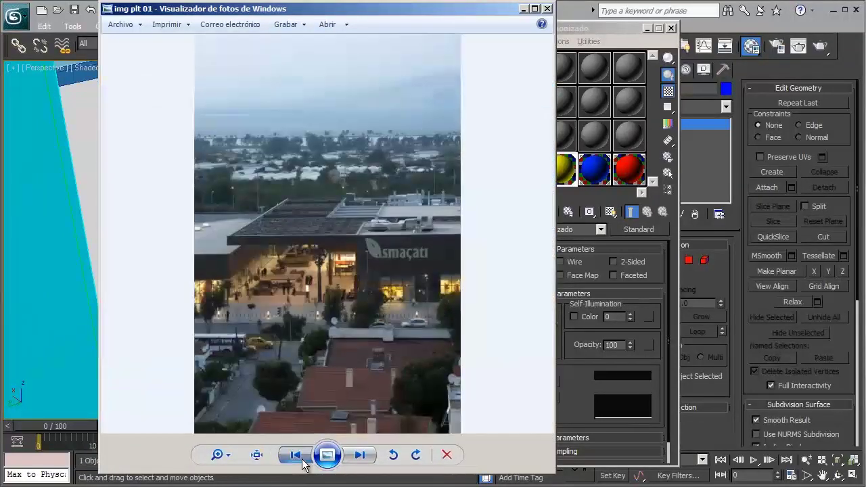
left_click(299, 460)
left_click(300, 460)
left_click(299, 460)
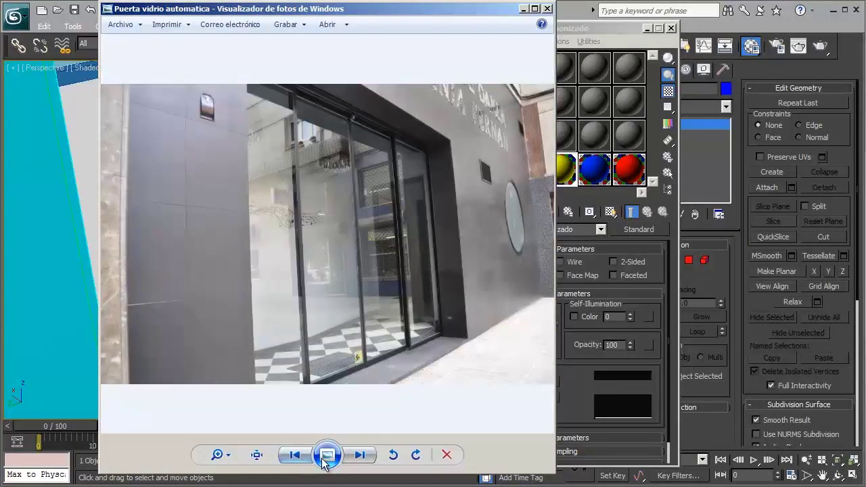
left_click(351, 458)
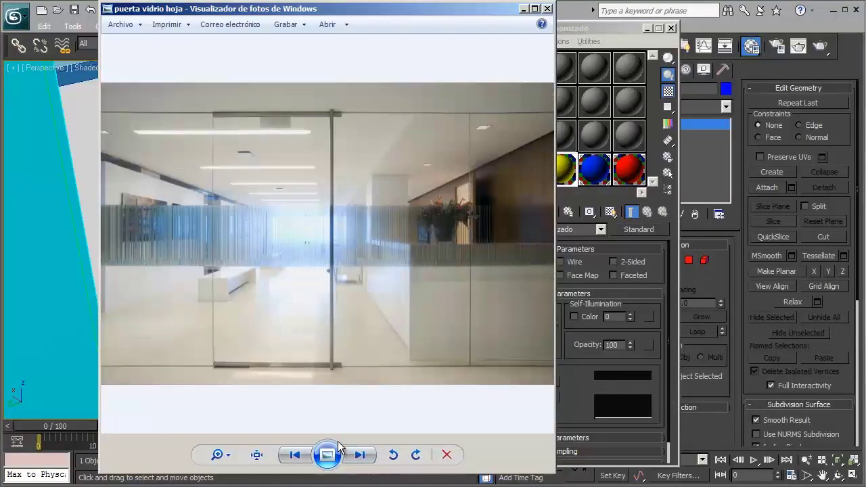
Step: Zoom into the glass door leaf photo to study its details
scroll(332, 133, "up", 2)
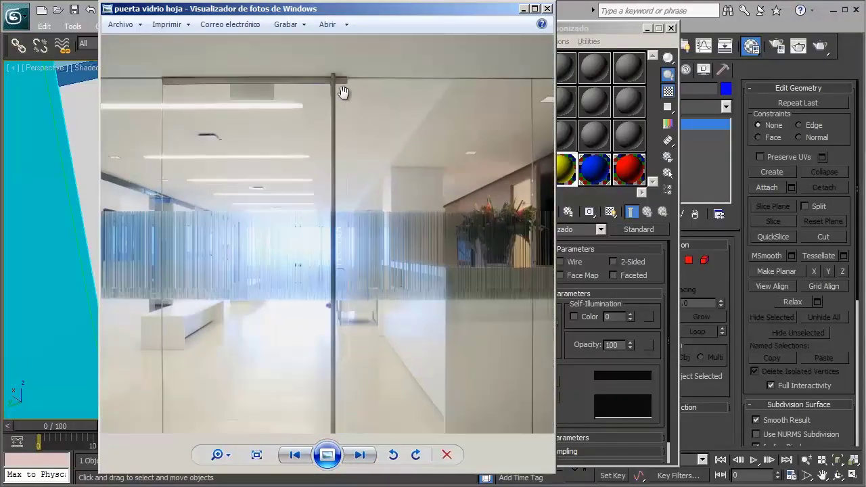
scroll(332, 169, "down", 1)
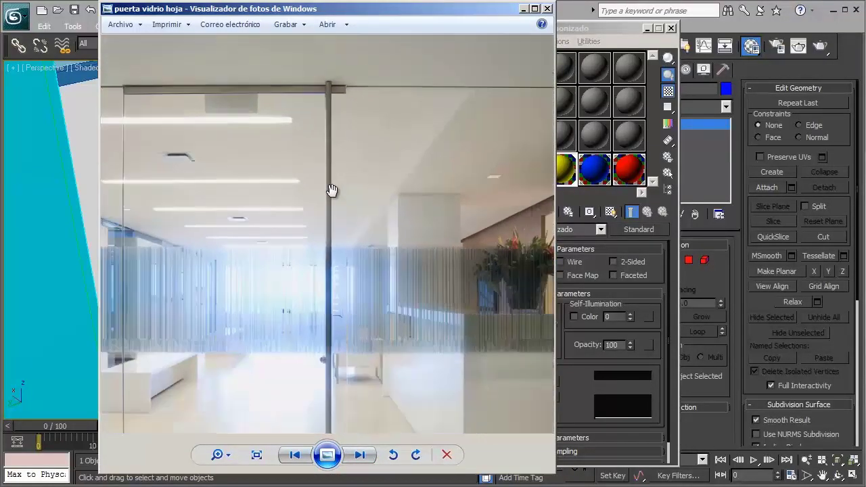
scroll(332, 187, "down", 1)
scroll(333, 392, "up", 1)
scroll(332, 406, "up", 1)
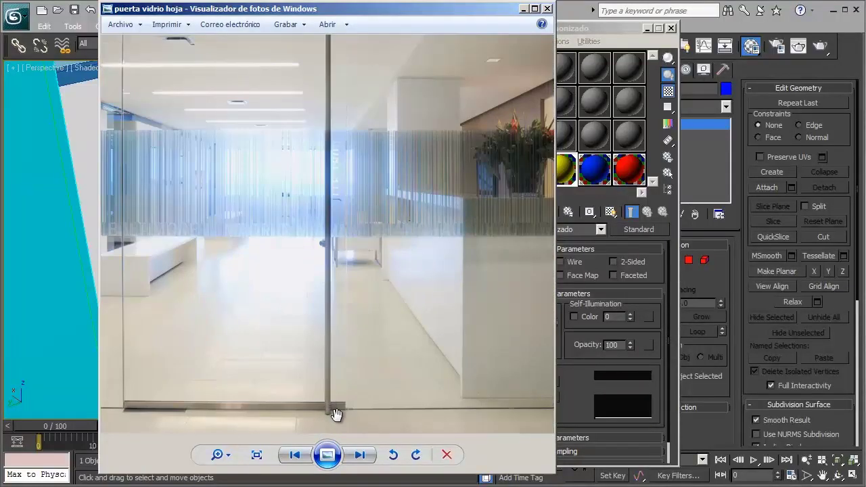
Step: Return to 3ds Max, close the Material Editor and restore the earlier door view
left_click(522, 12)
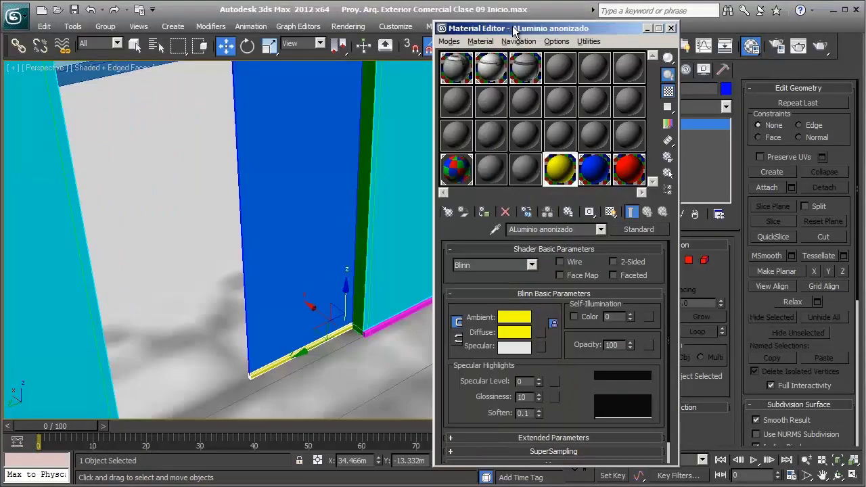
left_click(671, 30)
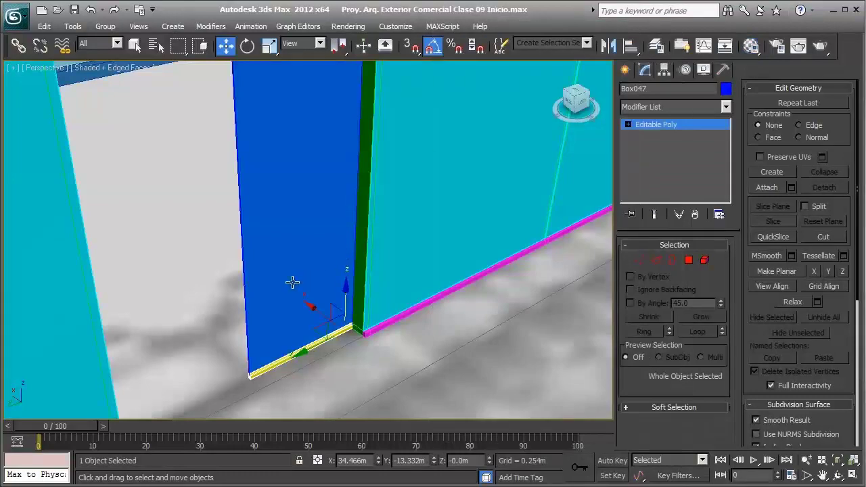
middle_click_drag(289, 238, 279, 207)
key("shift+z")
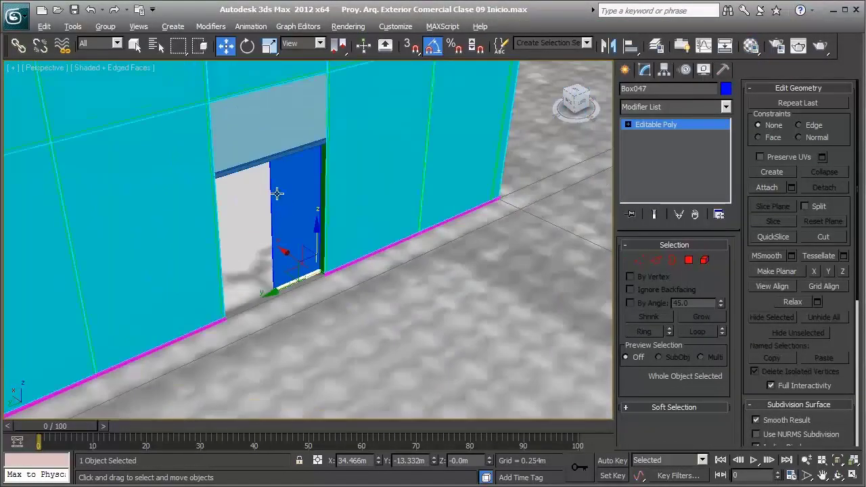
key("shift+z")
key("shift+z")
key("shift+z")
key("shift+z")
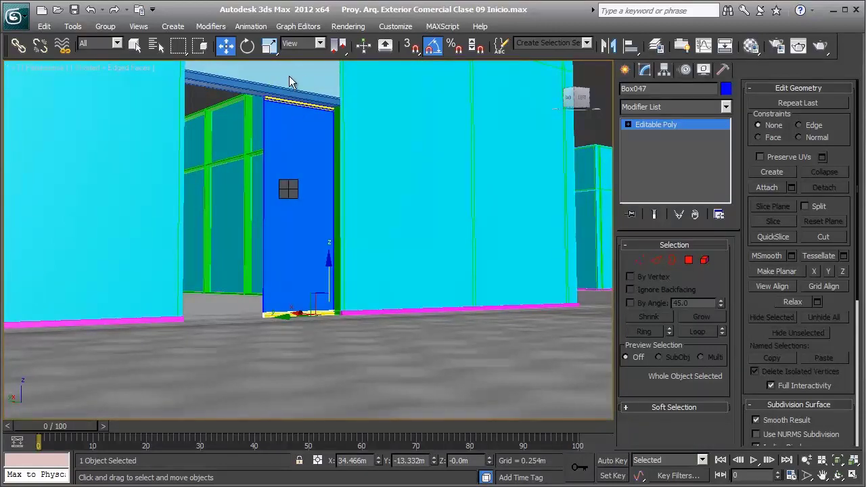
key("alt+q")
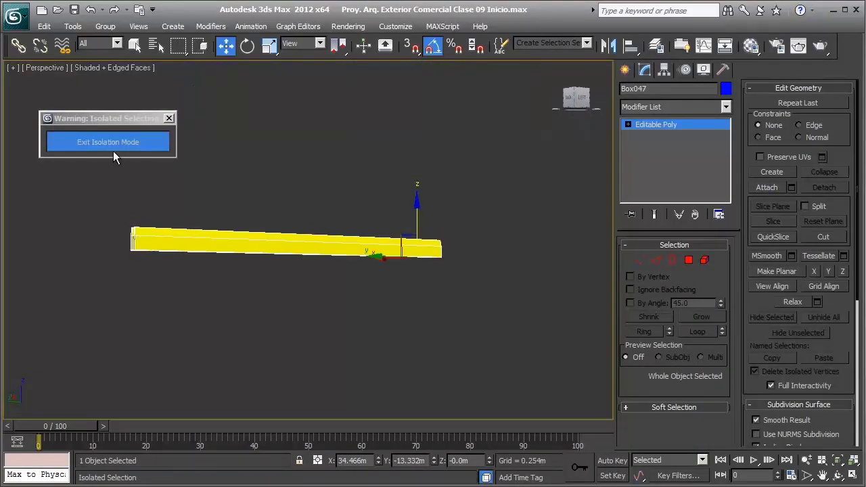
left_click(117, 142)
Step: Isolate both yellow door rails and view them from the Front
middle_click_drag(245, 188, 257, 135)
scroll(270, 94, "up", 2)
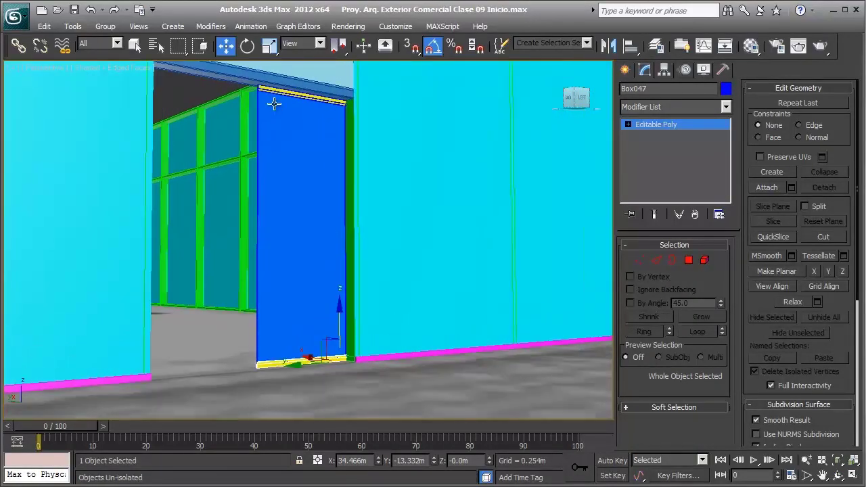
left_click(277, 90, "ctrl")
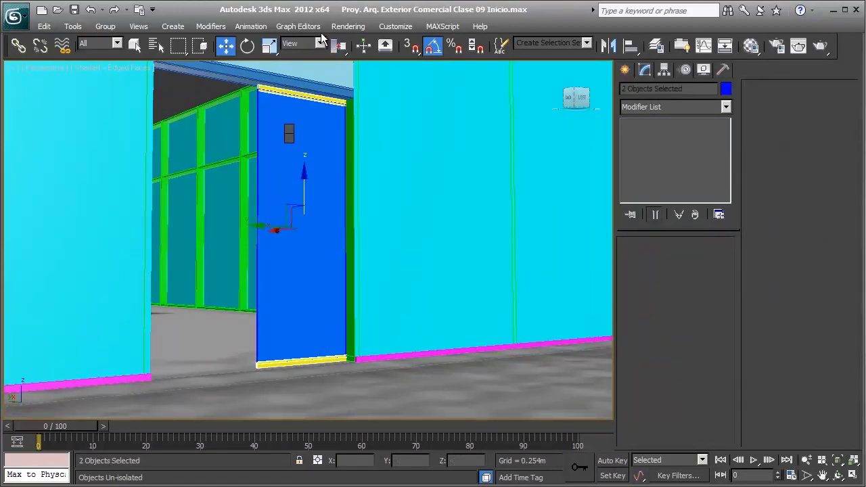
key("alt+q")
middle_click_drag(294, 225, 366, 242, "alt")
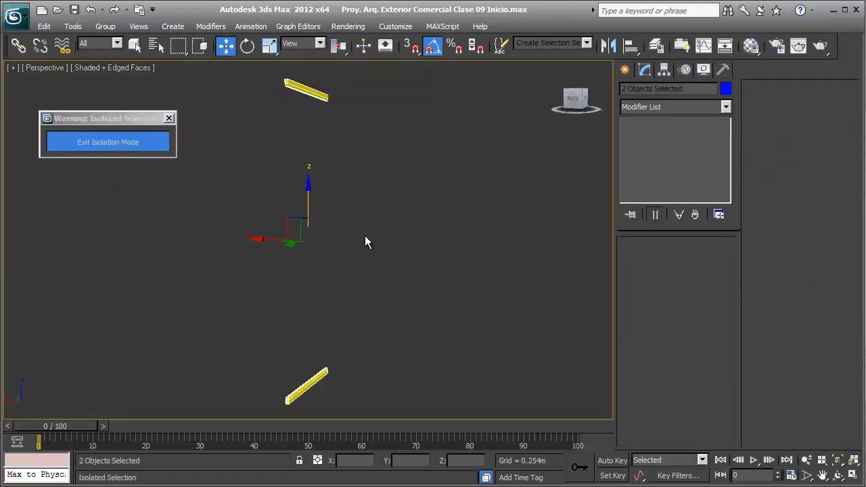
key("f")
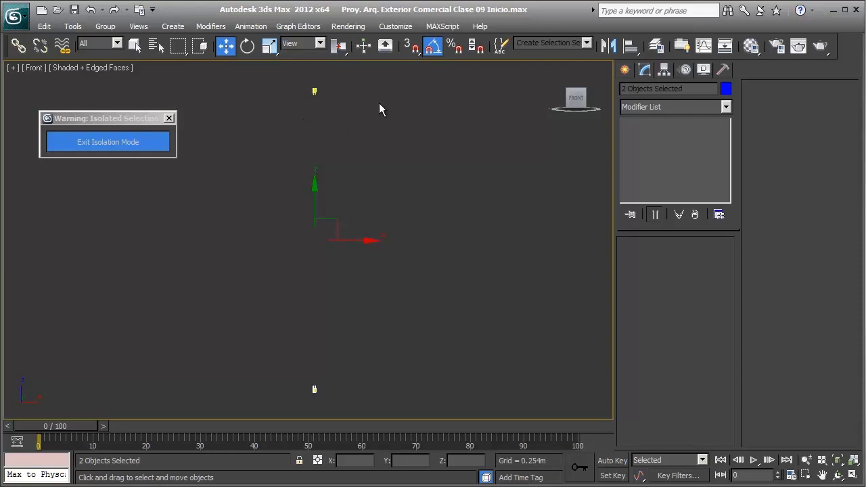
Step: Clear the selection, zoom in on the rails, and show the Splines creation category
left_click(353, 342)
scroll(340, 194, "up", 2)
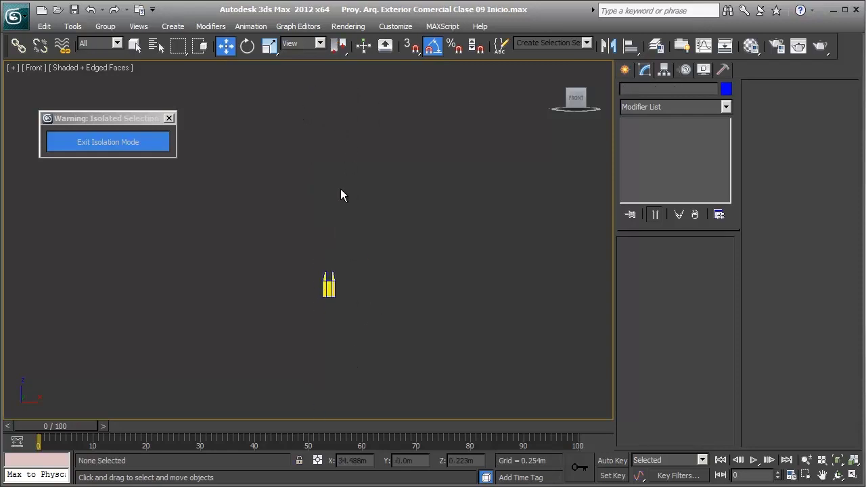
scroll(381, 234, "up", 2)
mouse_move(381, 234)
middle_mouse_down()
mouse_move(280, 207)
mouse_move(373, 196)
middle_mouse_up()
scroll(308, 202, "up", 2)
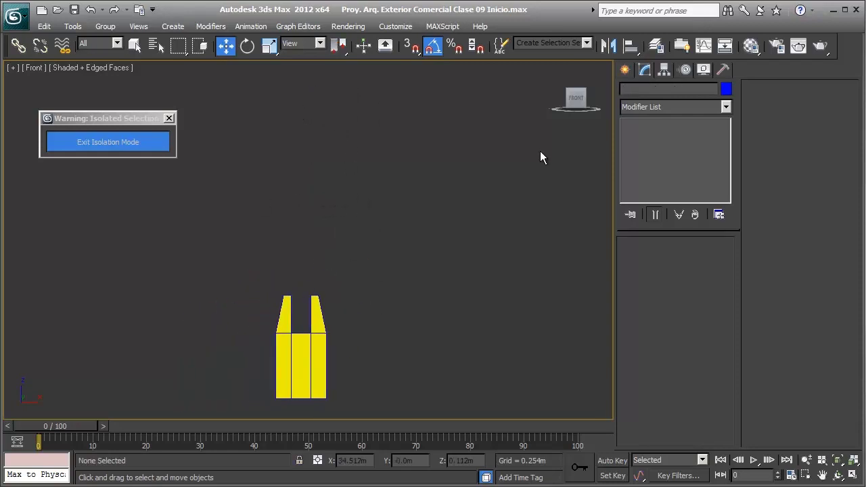
left_click(629, 69)
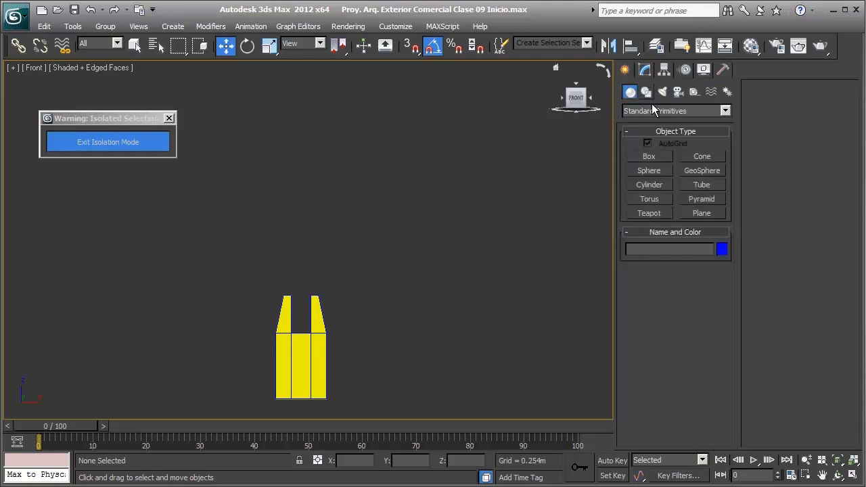
left_click(646, 92)
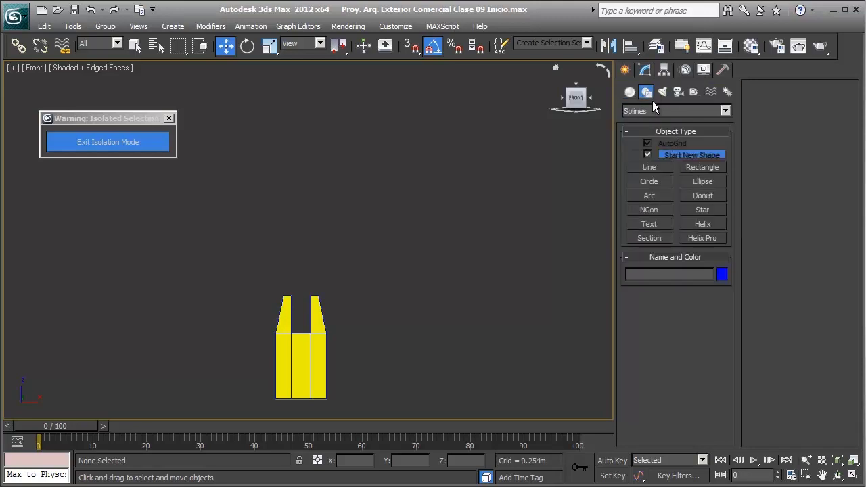
Step: Draw a rectangle over the door rails and convert it to an Editable Spline
left_click(702, 168)
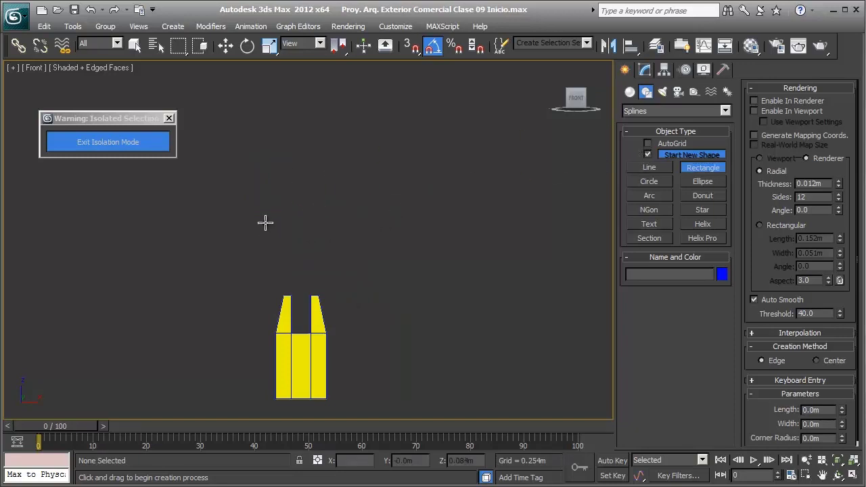
mouse_move(255, 208)
left_mouse_down()
mouse_move(355, 379)
mouse_move(347, 370)
left_mouse_up()
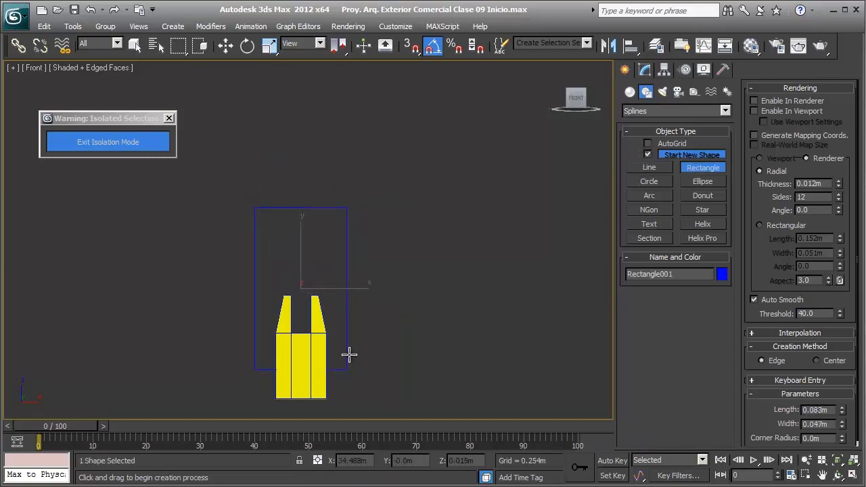
right_click(352, 184)
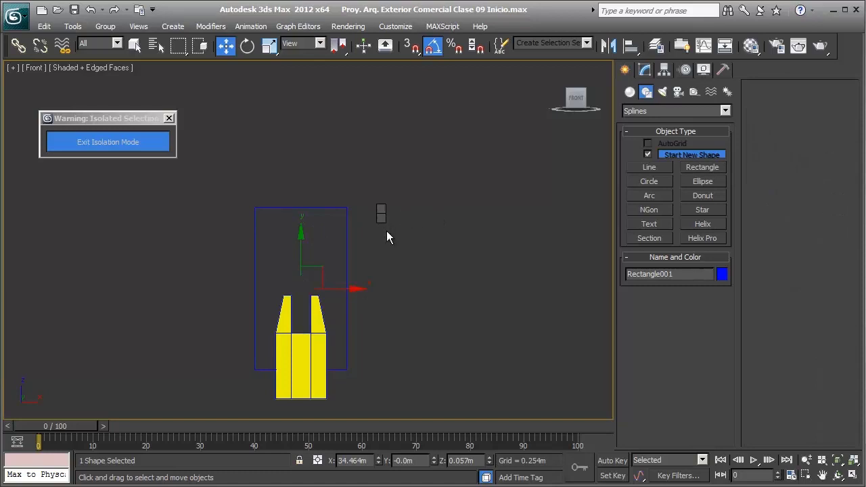
right_click(558, 339)
left_click(423, 298)
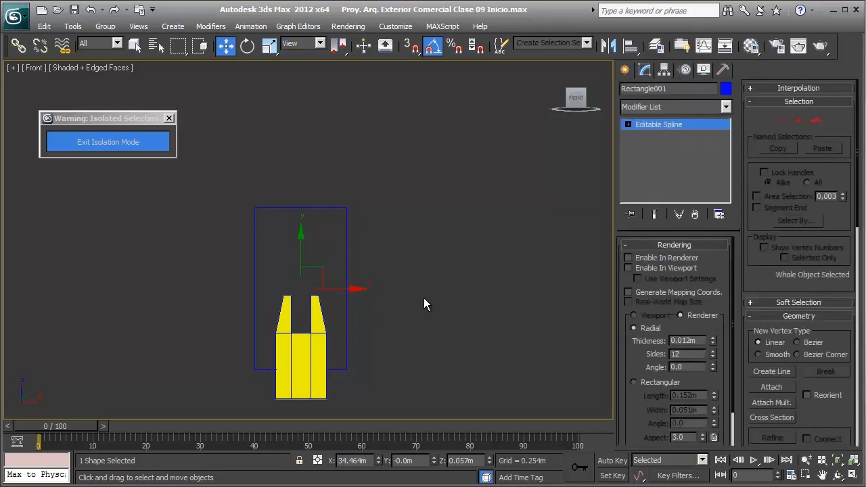
Step: Stretch the rectangle's top two vertices far upward
left_click(782, 120)
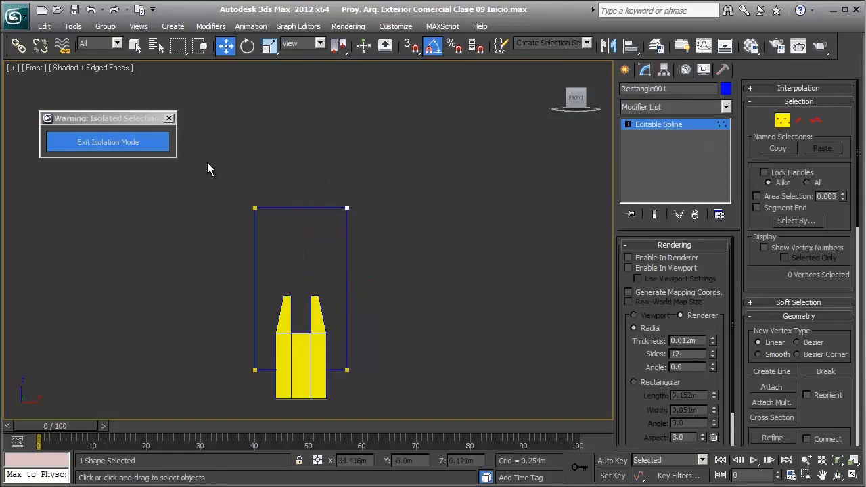
left_click_drag(207, 162, 439, 394)
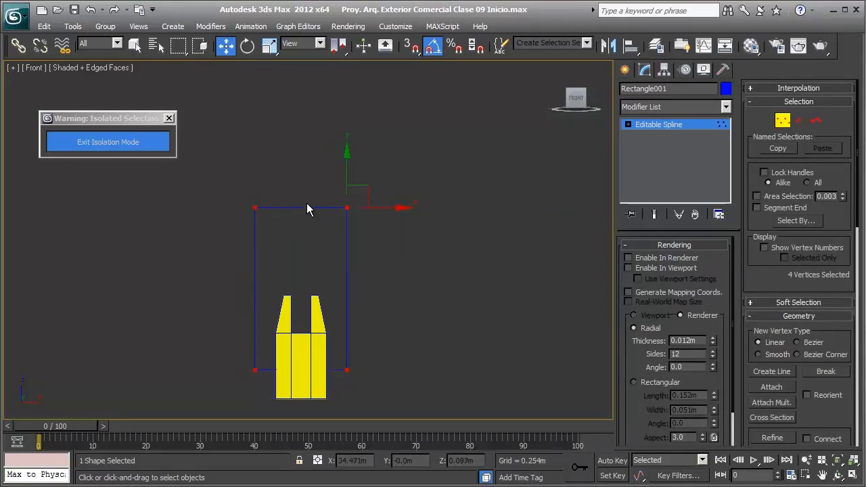
left_click_drag(219, 183, 414, 261)
scroll(467, 267, "down", 5)
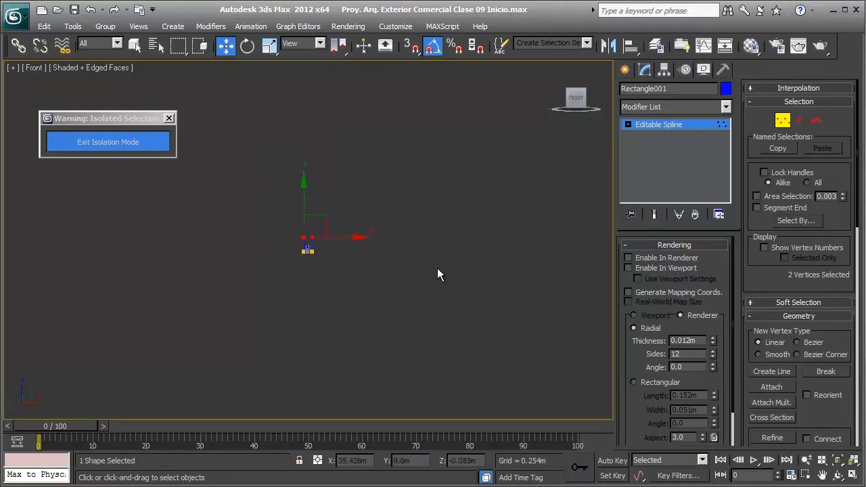
left_click_drag(316, 274, 316, 68)
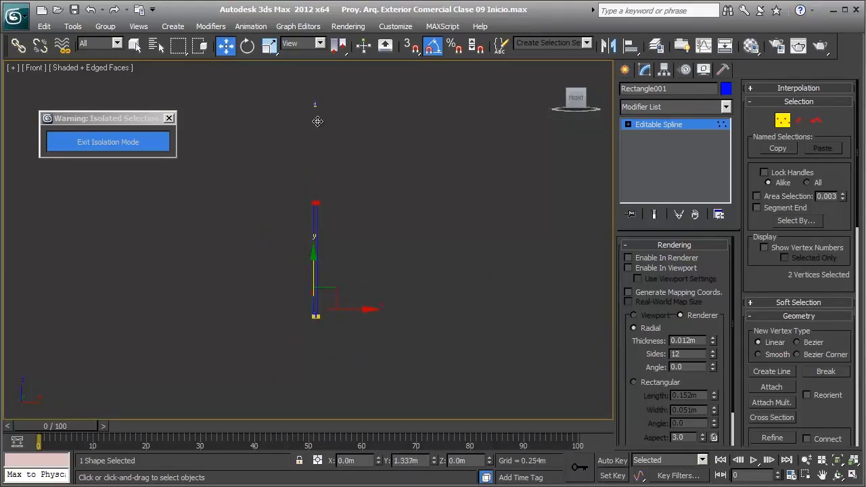
scroll(340, 158, "down", 3)
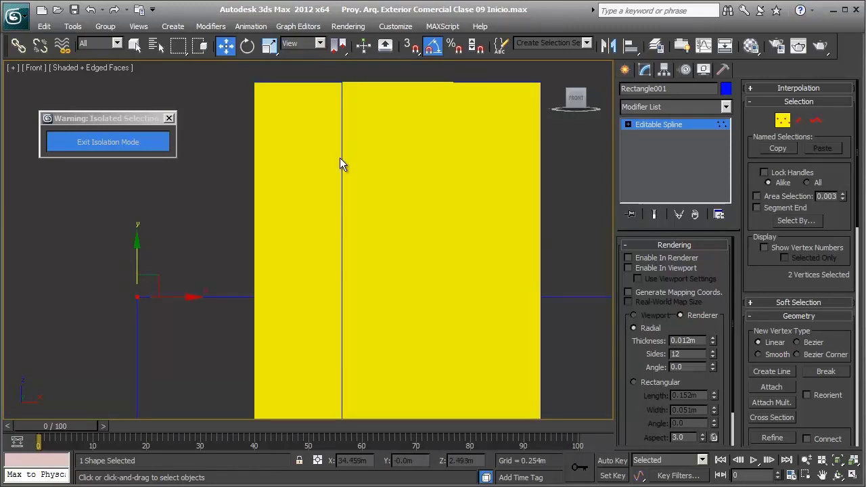
scroll(336, 159, "down", 2)
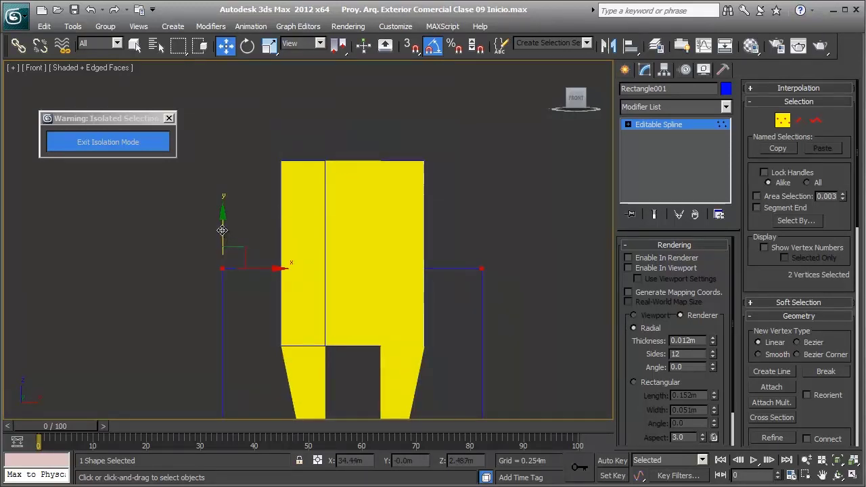
scroll(342, 215, "down", 3)
scroll(328, 311, "down", 3)
scroll(331, 330, "down", 2)
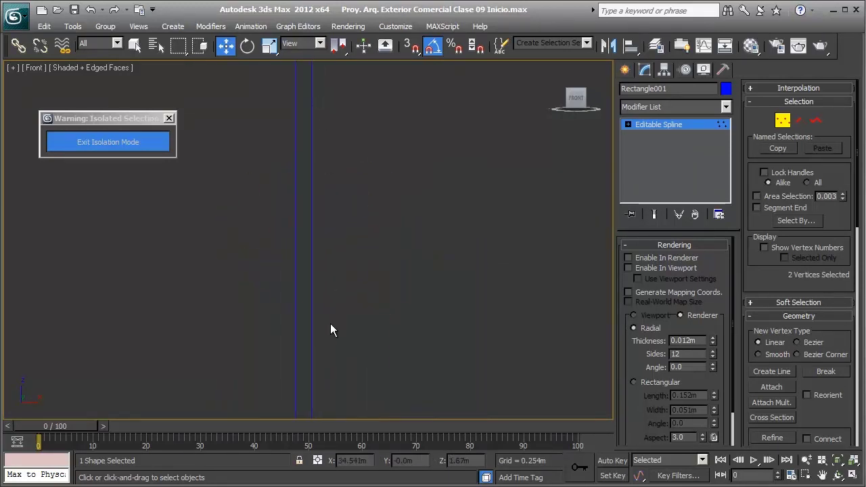
middle_click_drag(331, 330, 343, 125)
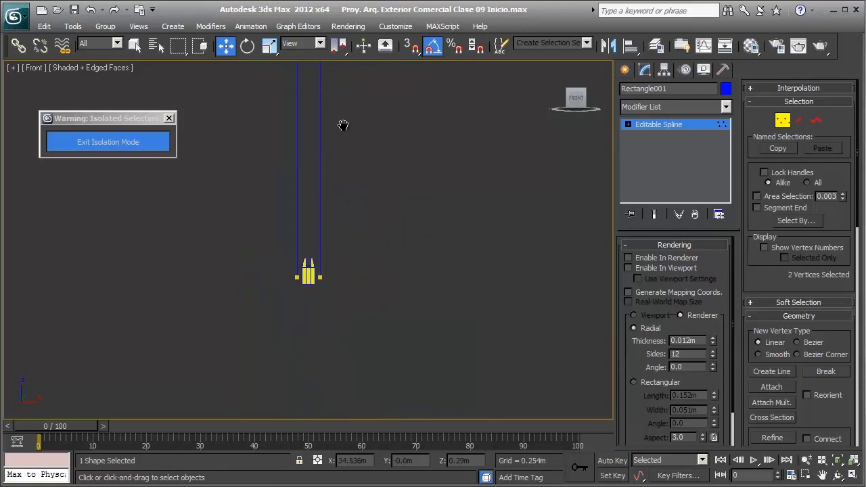
scroll(344, 194, "up", 2)
scroll(344, 194, "up", 2)
Step: Select the outline's vertical side segments and centre the outline in view
key("2")
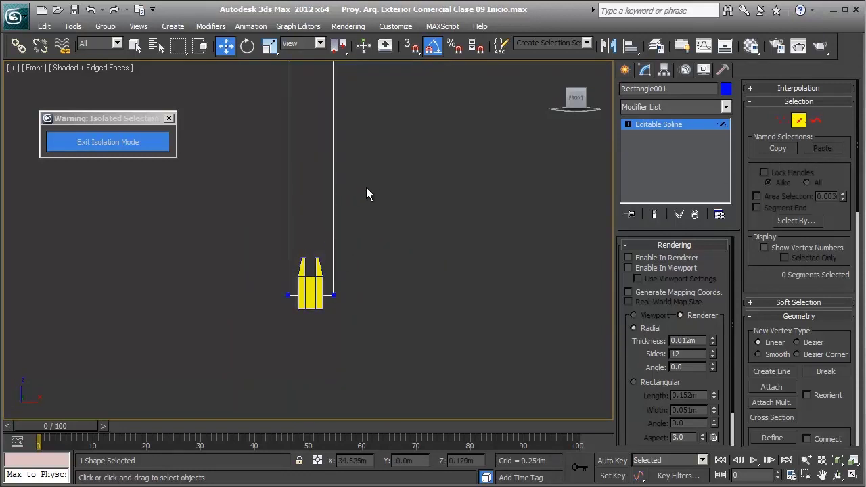
left_click(332, 201)
scroll(340, 176, "down", 3)
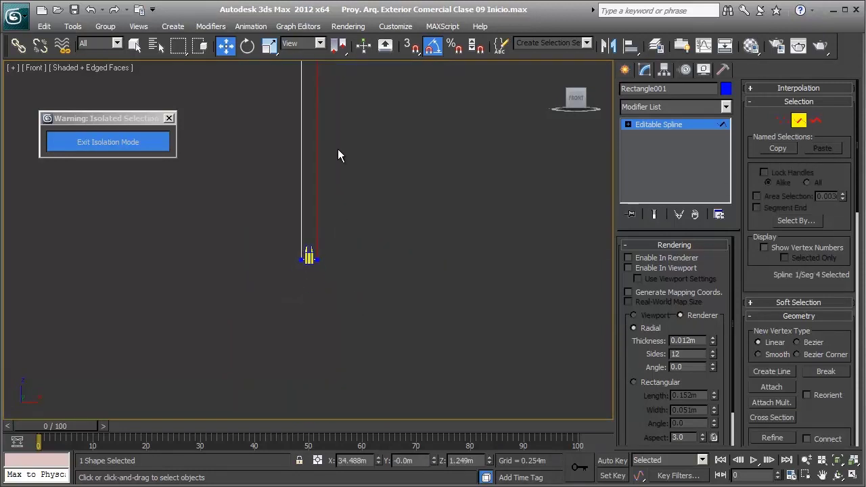
middle_click_drag(338, 154, 340, 423)
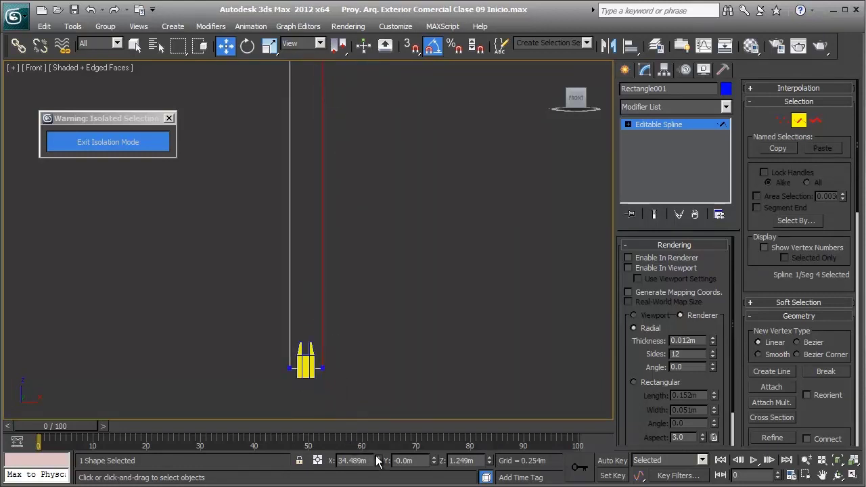
left_click(292, 308)
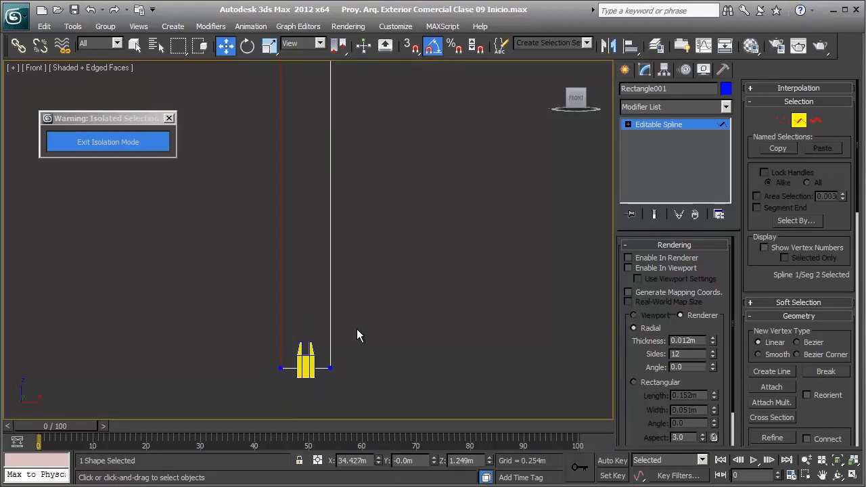
middle_click_drag(357, 329, 358, 216)
scroll(358, 216, "up", 1)
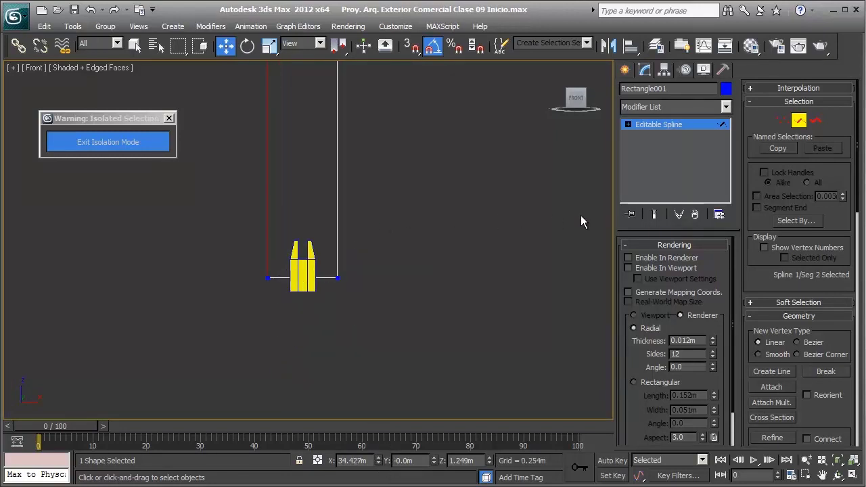
Step: Enable Rectangle001 in renderer and viewport with 0.02m thickness
left_click(661, 260)
left_click(629, 268)
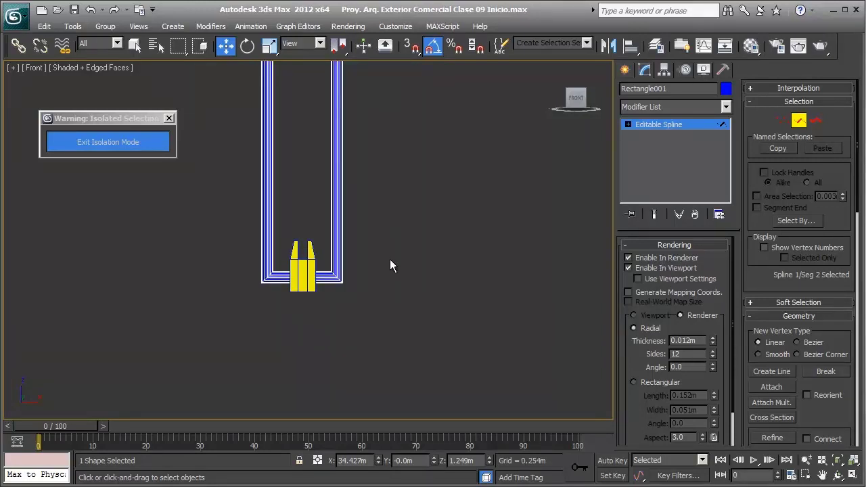
scroll(340, 288, "up", 3)
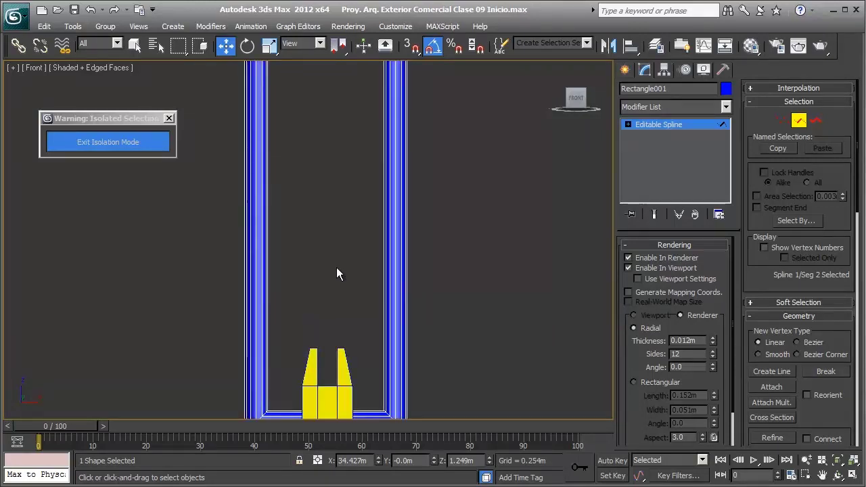
middle_click_drag(336, 274, 340, 200)
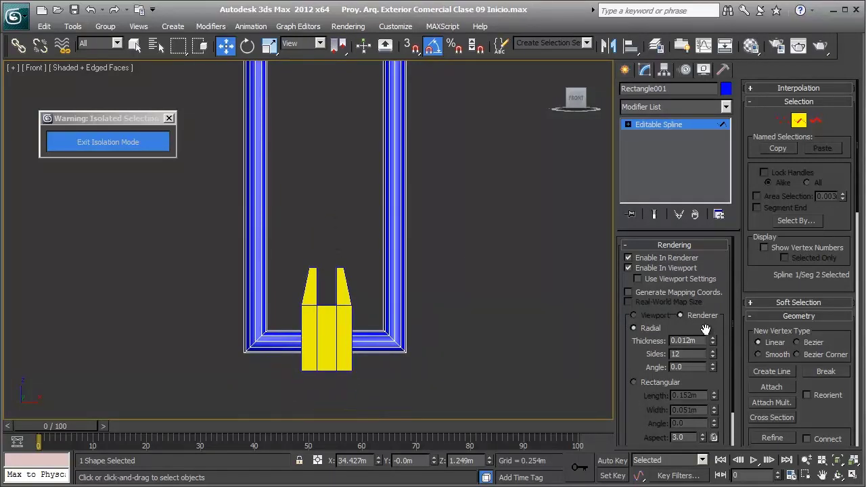
mouse_move(714, 345)
left_mouse_down()
mouse_move(713, 318)
mouse_move(712, 332)
left_mouse_up()
type("0.02")
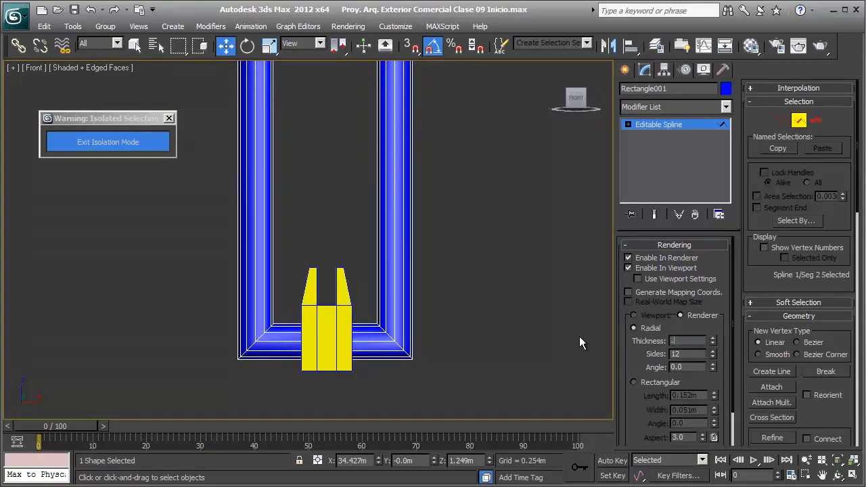
key("Return")
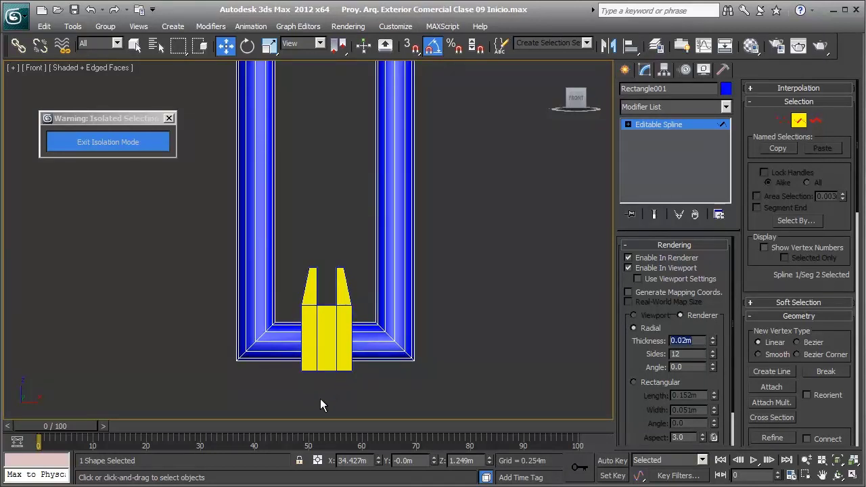
Step: Select the outline's side and top segments
left_click(321, 316)
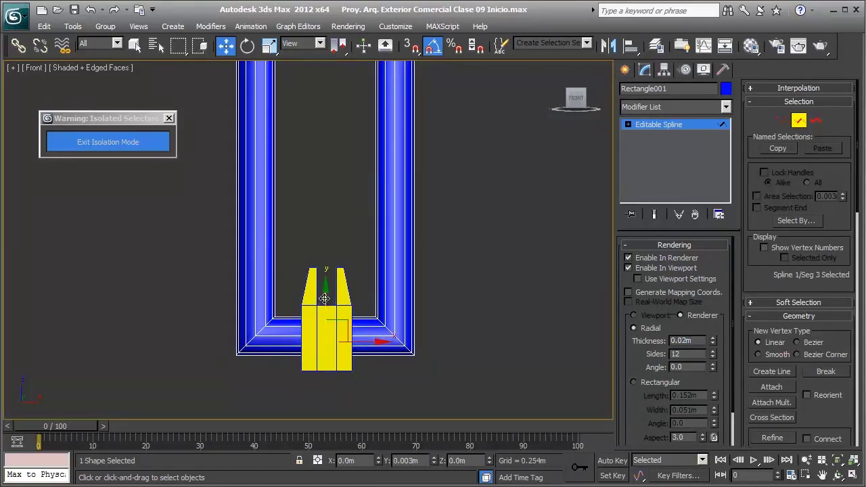
left_click_drag(325, 304, 340, 320)
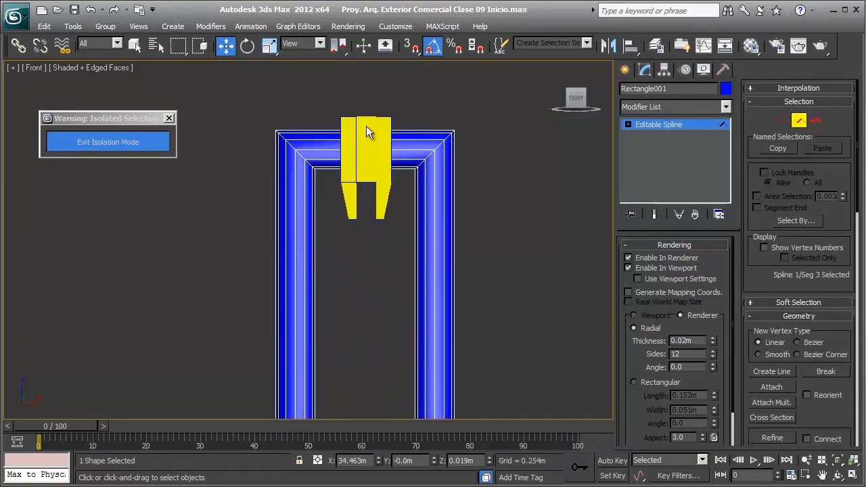
left_click(355, 164)
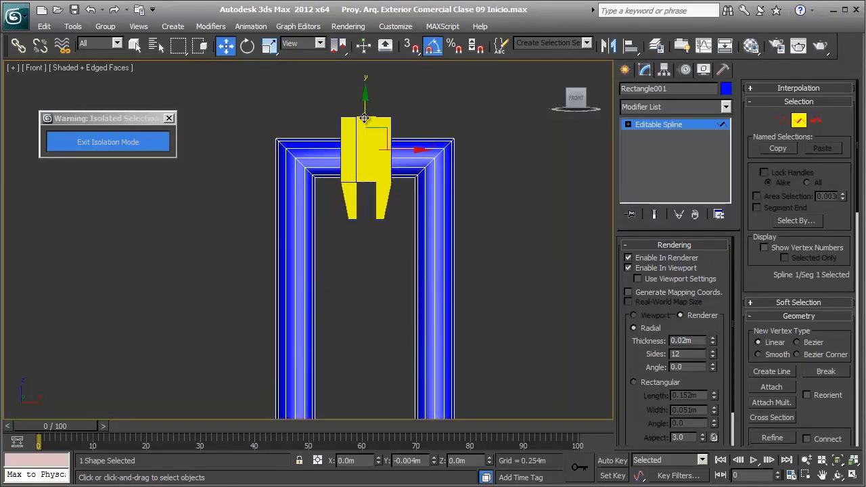
scroll(482, 150, "down", 3)
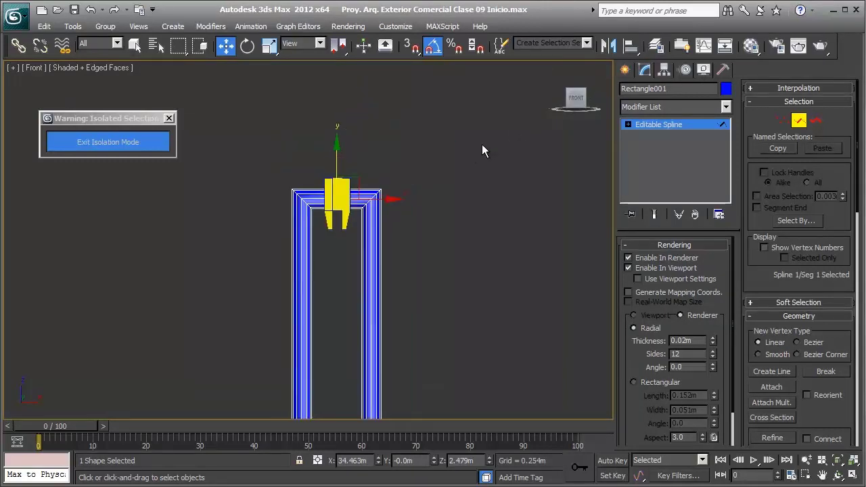
Step: Select all four vertices of the outline and frame the whole outline
left_click(783, 121)
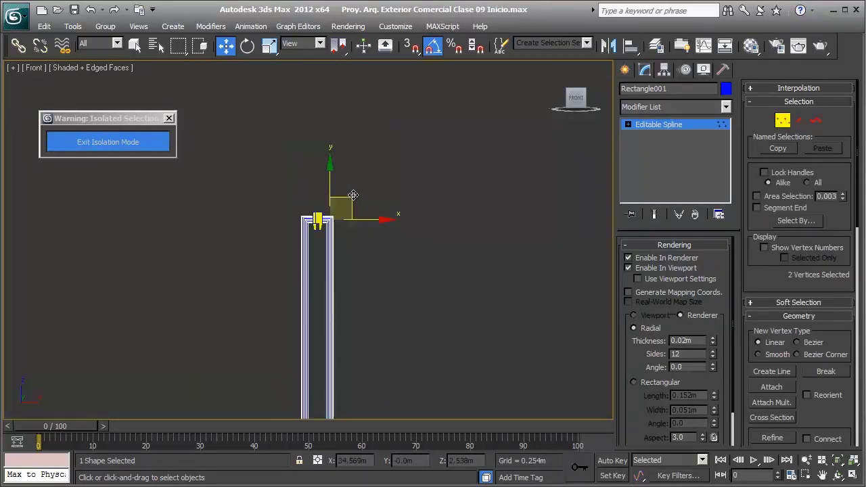
left_click_drag(268, 189, 384, 393)
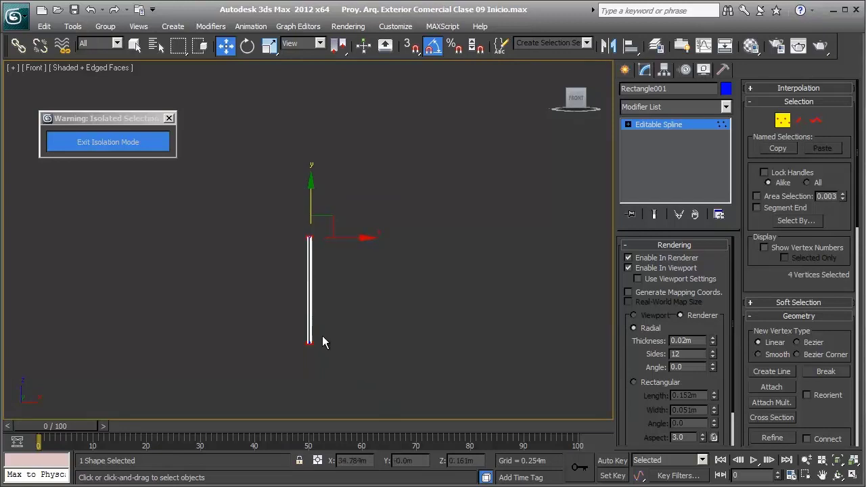
scroll(318, 247, "up", 4)
mouse_move(325, 295)
middle_mouse_down()
mouse_move(367, 275)
mouse_move(333, 208)
middle_mouse_up()
scroll(367, 275, "up", 5)
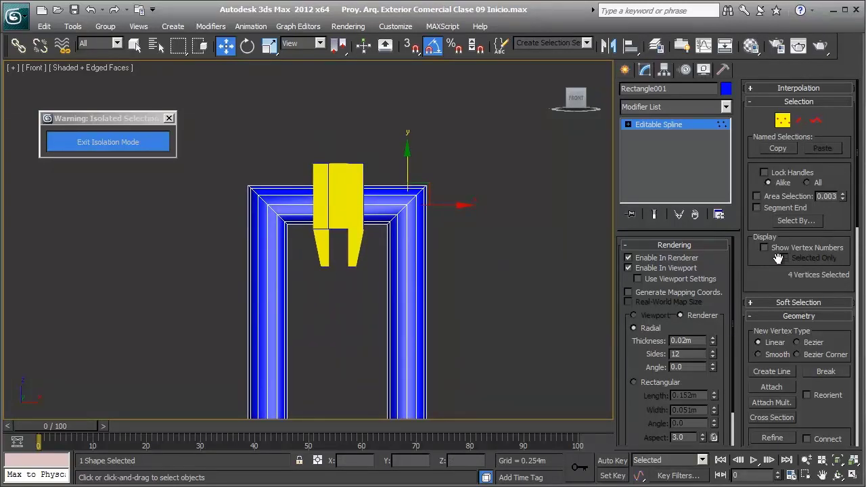
scroll(766, 270, "down", 3)
scroll(778, 269, "down", 5)
scroll(790, 270, "down", 1)
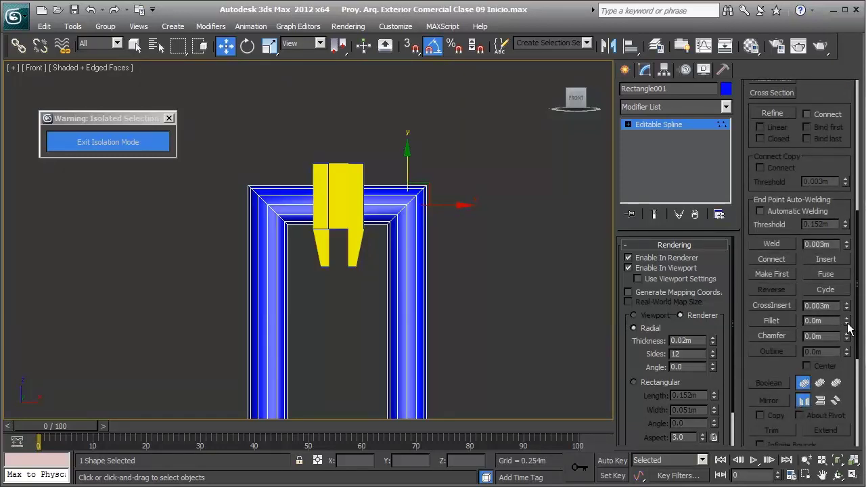
Step: Fillet the outline's corners with a small radius
left_click_drag(846, 324, 845, 310)
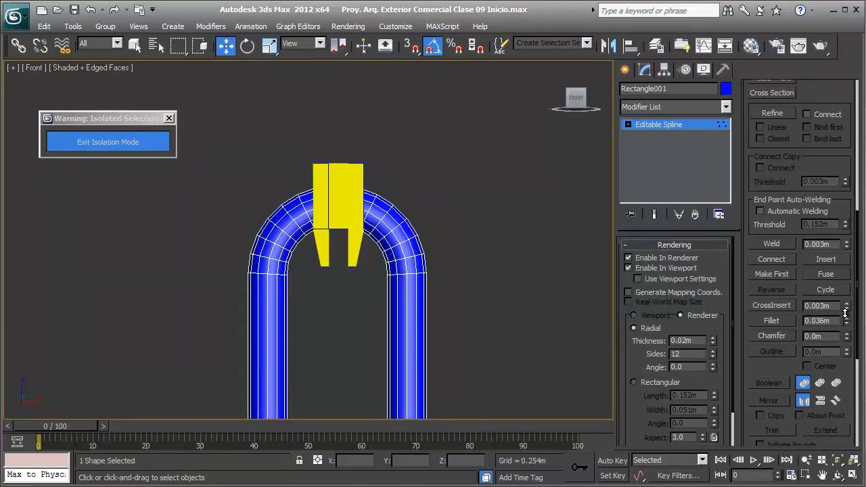
left_click_drag(845, 313, 845, 319)
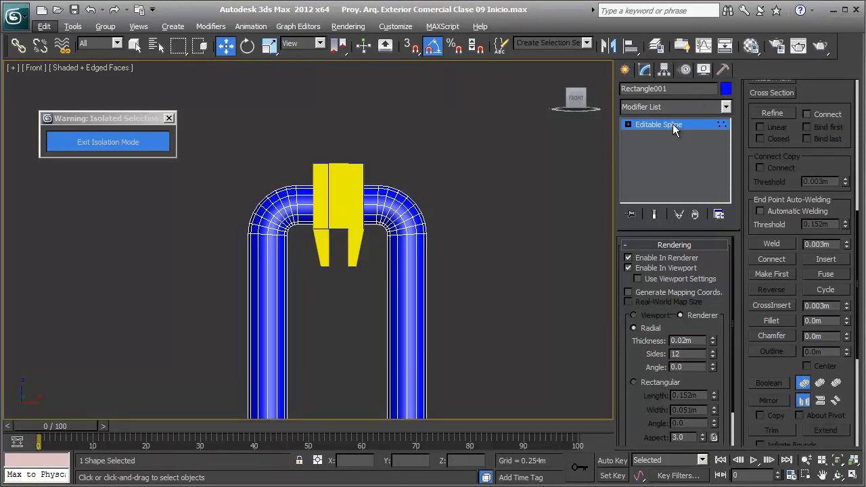
scroll(403, 251, "down", 5)
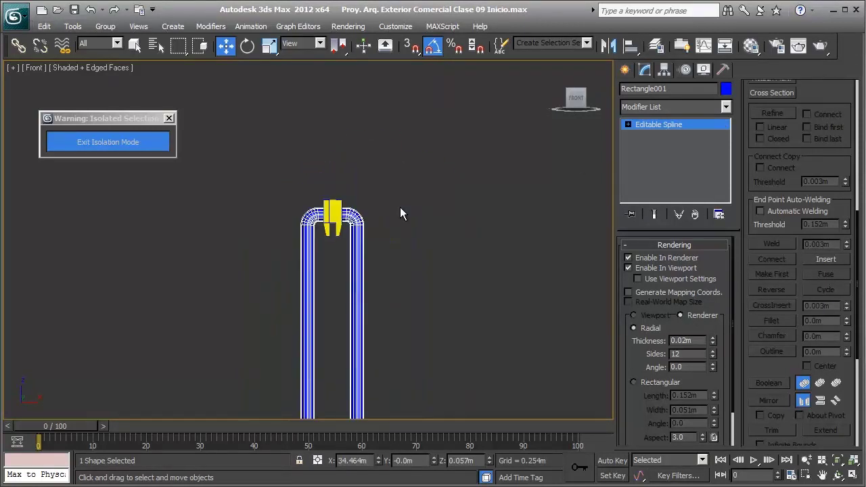
Step: In Perspective, frame the spline and nudge it along Y to -13.398m
key("p")
key("z")
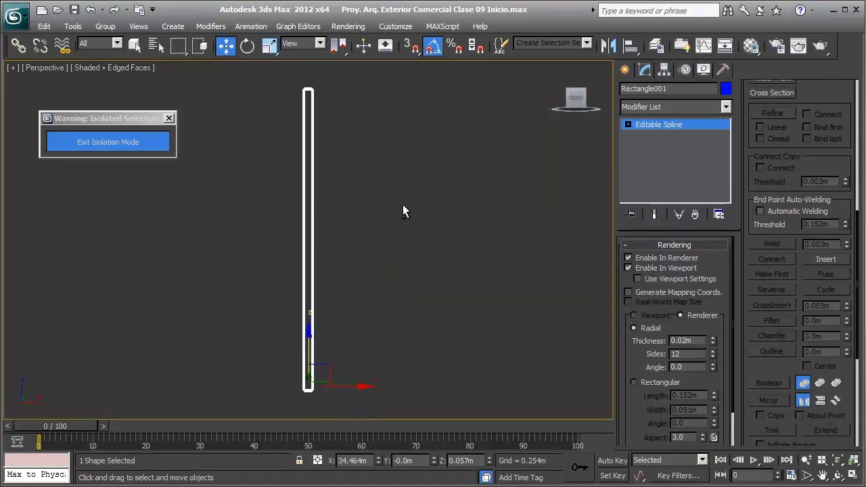
middle_click_drag(403, 206, 348, 236, "alt")
scroll(320, 109, "down", 3)
scroll(335, 144, "down", 2)
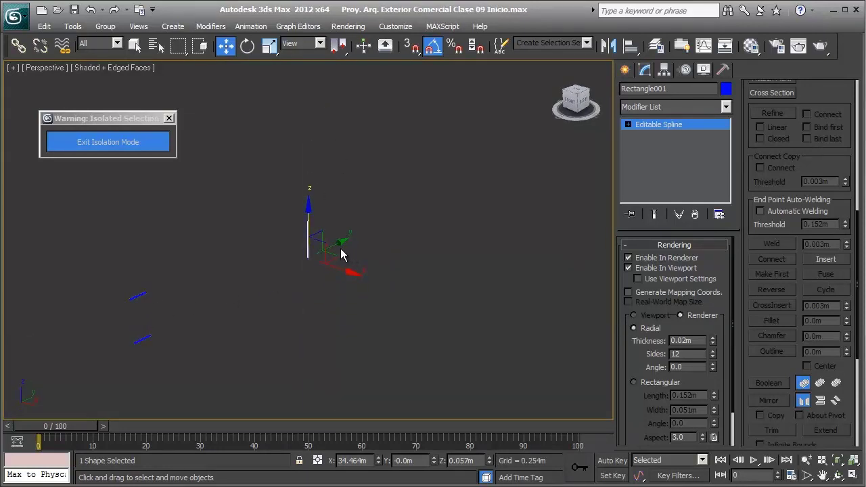
middle_click_drag(342, 255, 167, 310)
key("z")
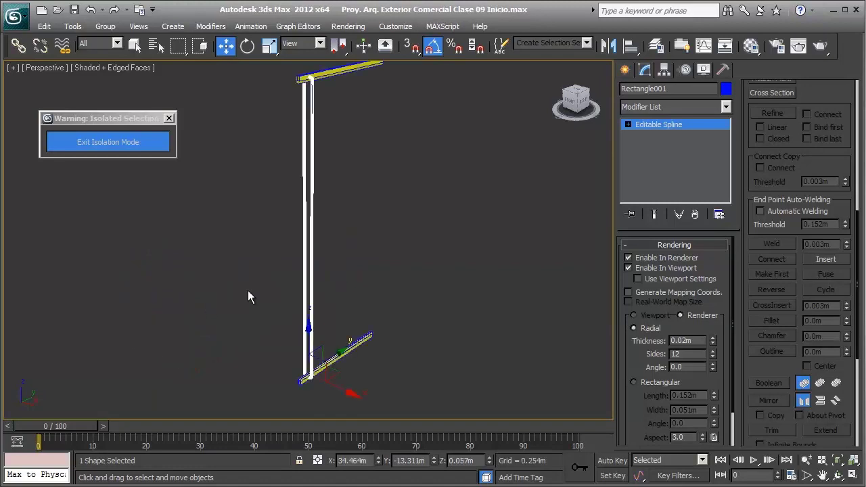
mouse_move(247, 291)
middle_mouse_down("alt")
mouse_move(309, 228)
mouse_move(294, 241)
middle_mouse_up("alt")
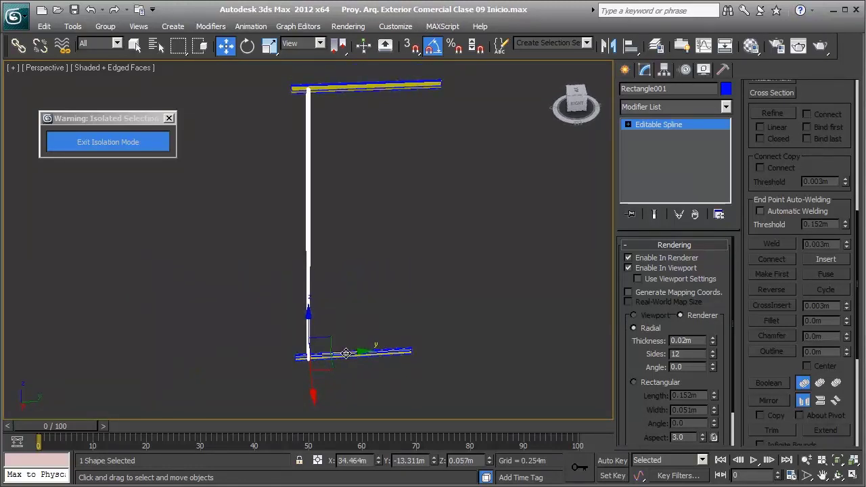
left_click_drag(346, 353, 318, 335)
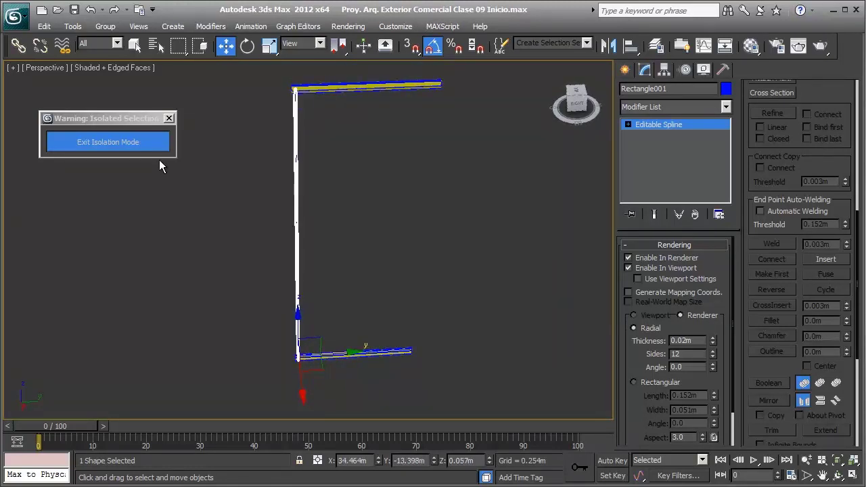
Step: Exit isolation and move the frame to the door's left edge, keeping 0.02m thickness
left_click(154, 140)
middle_click_drag(241, 183, 259, 329, "alt")
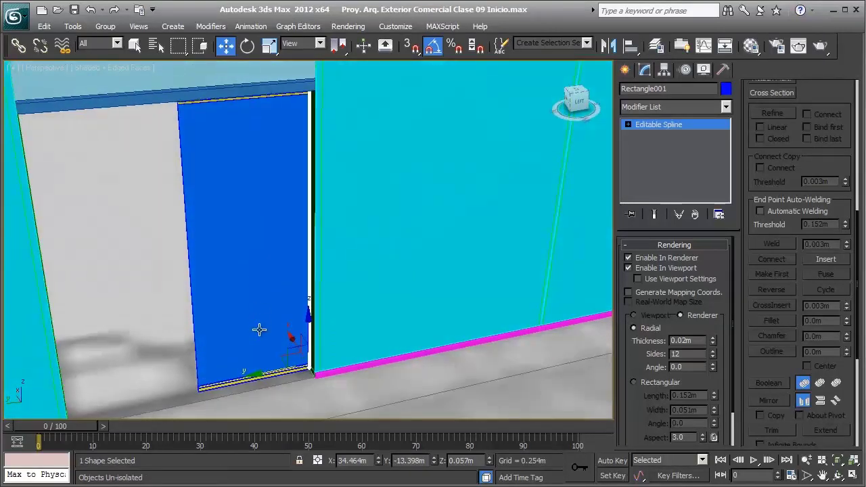
left_click_drag(264, 377, 157, 380)
mouse_move(156, 381)
middle_mouse_down("alt")
mouse_move(404, 214)
mouse_move(229, 216)
mouse_move(264, 215)
middle_mouse_up("alt")
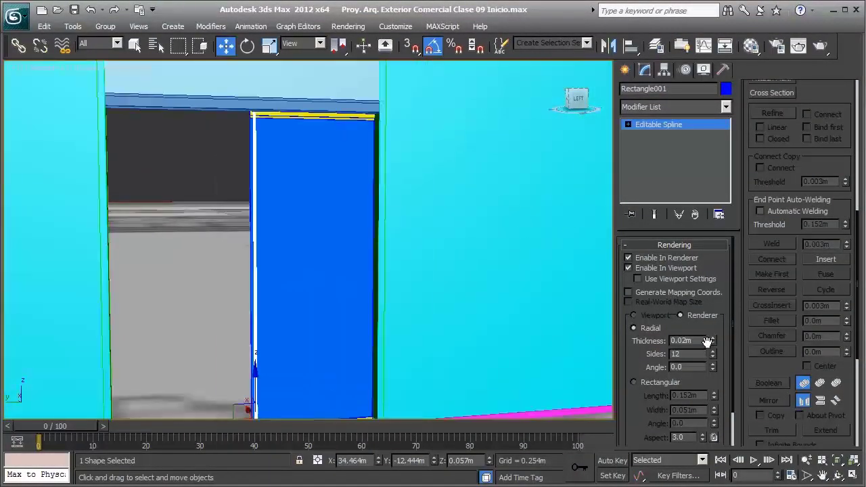
left_click_drag(712, 340, 692, 223)
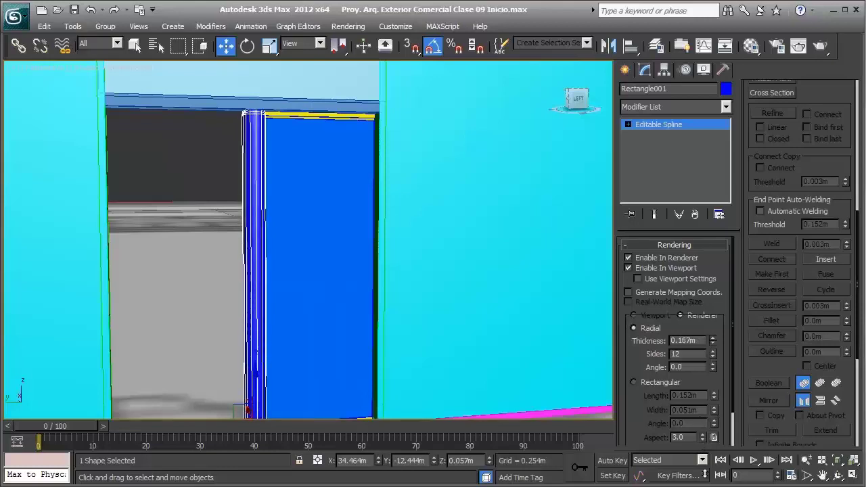
right_click(692, 224)
mouse_move(392, 162)
middle_mouse_down("alt")
mouse_move(286, 195)
mouse_move(305, 207)
mouse_move(340, 155)
middle_mouse_up("alt")
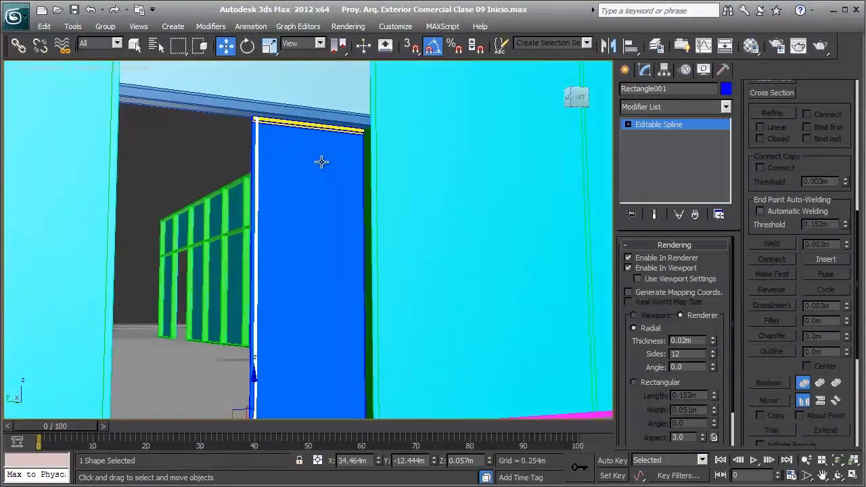
Step: Isolate the glass door leaf with its yellow rails, then select frame piece Box048
left_click(271, 140)
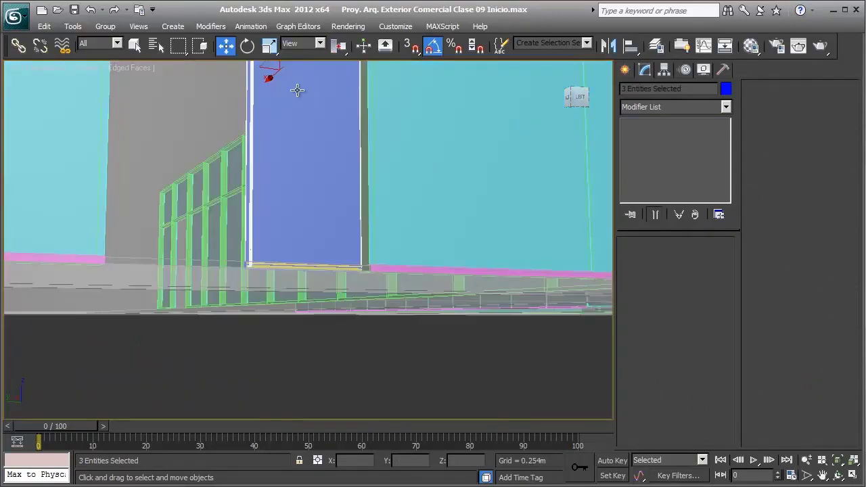
middle_click_drag(301, 246, 295, 87)
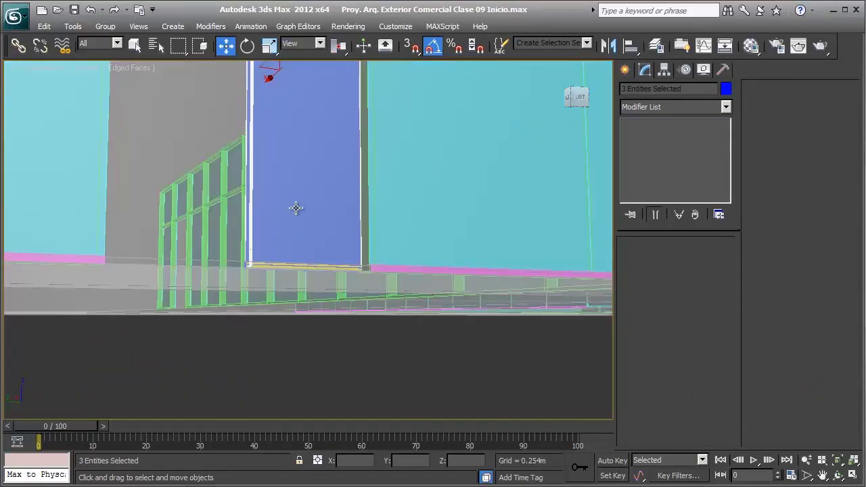
middle_click_drag(296, 207, 290, 271)
left_click(292, 265, "ctrl")
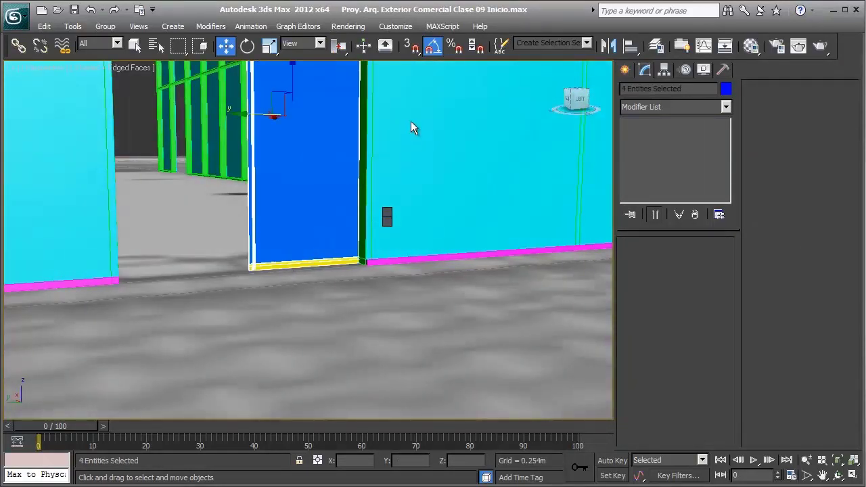
key("alt+q")
middle_click_drag(357, 177, 357, 200, "alt")
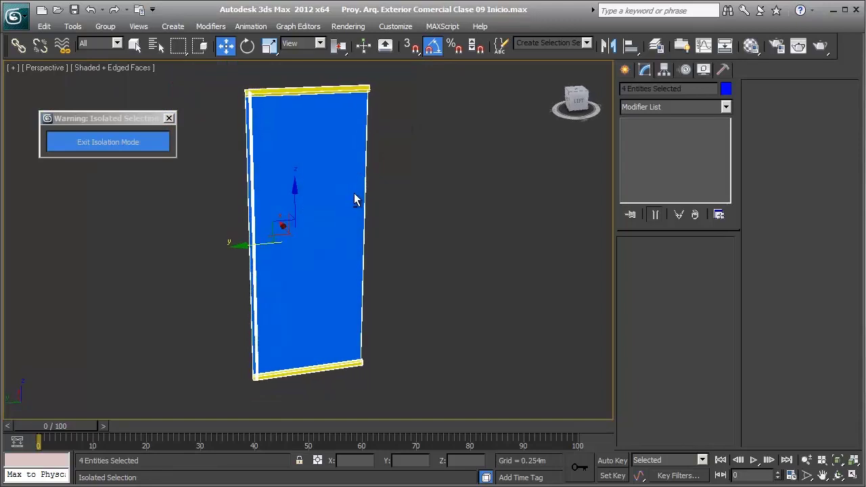
left_click(299, 183)
left_click(252, 167)
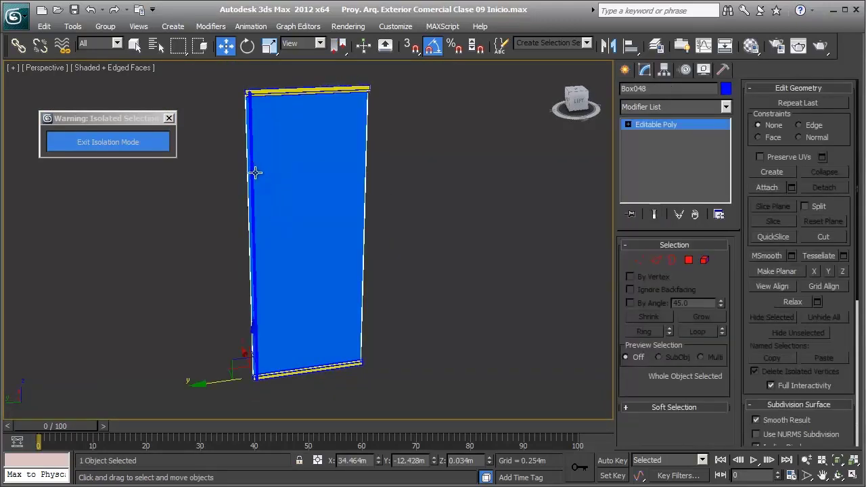
Step: Convert the Rectangle001 door-outline spline to Editable Poly
left_click(252, 171)
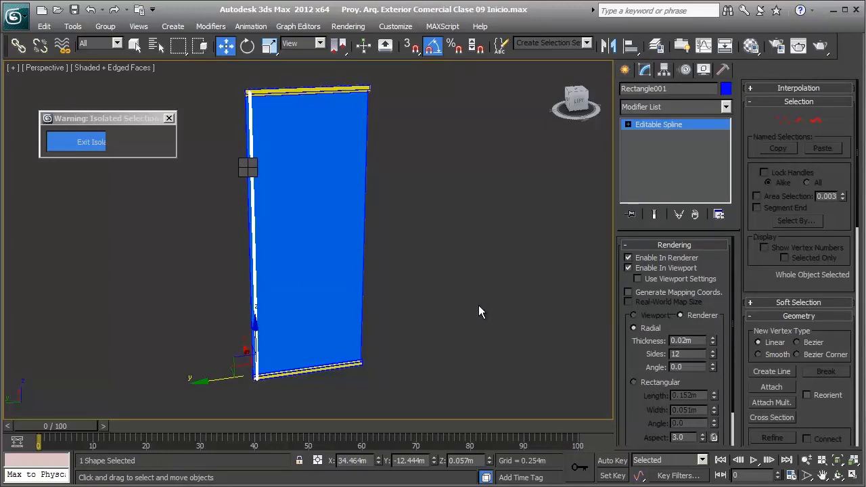
middle_click_drag(306, 239, 320, 217)
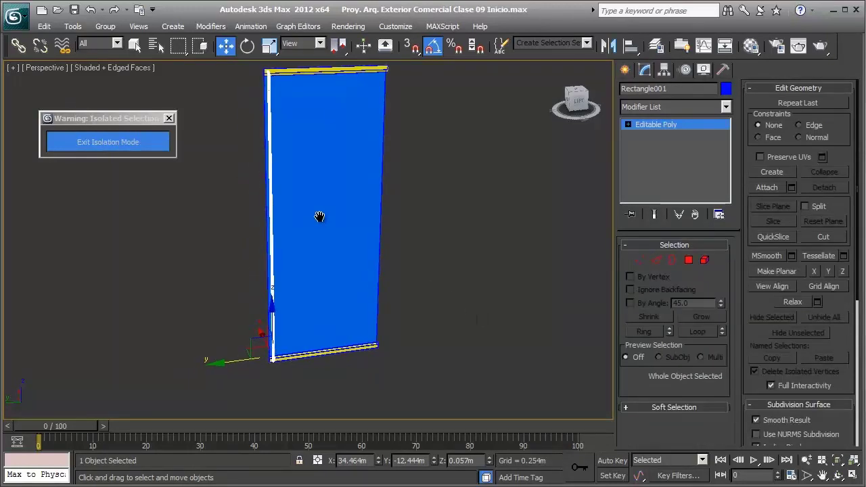
key("m")
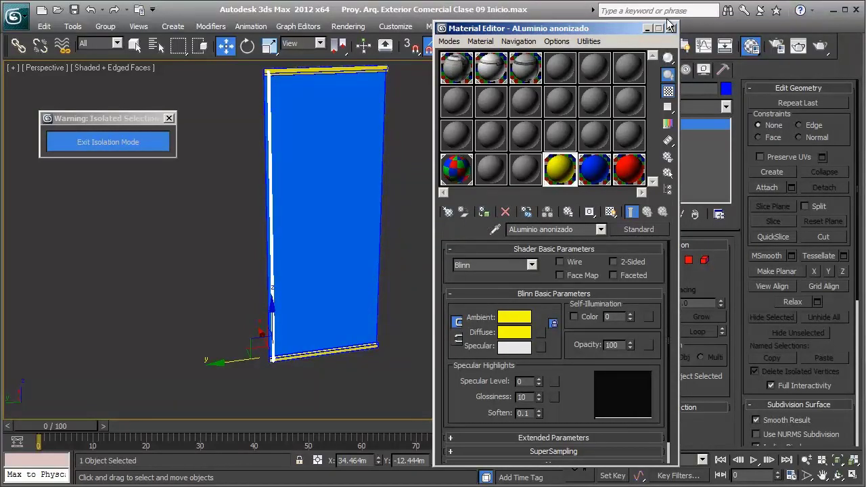
left_click(670, 27)
Step: Attach Rectangle001, Box048 and Box049 to Box047, accepting the material attach options
left_click(417, 355)
left_click(366, 354)
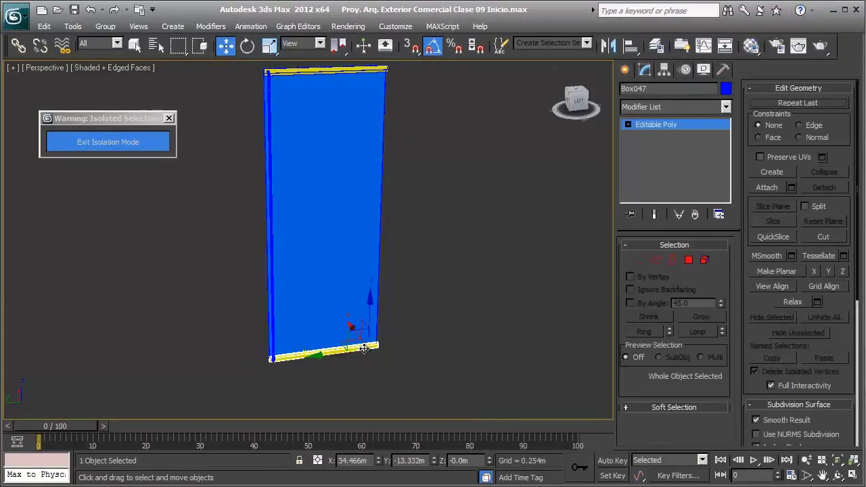
left_click(791, 187)
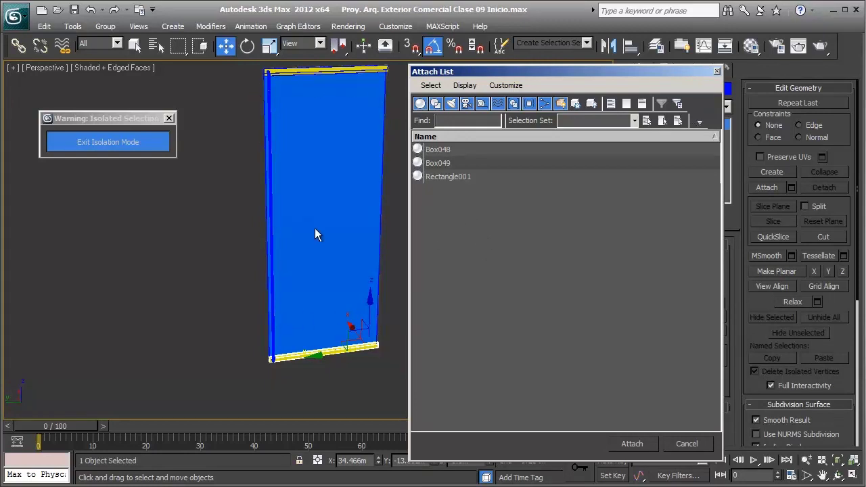
left_click(444, 177)
left_click(444, 150, "shift")
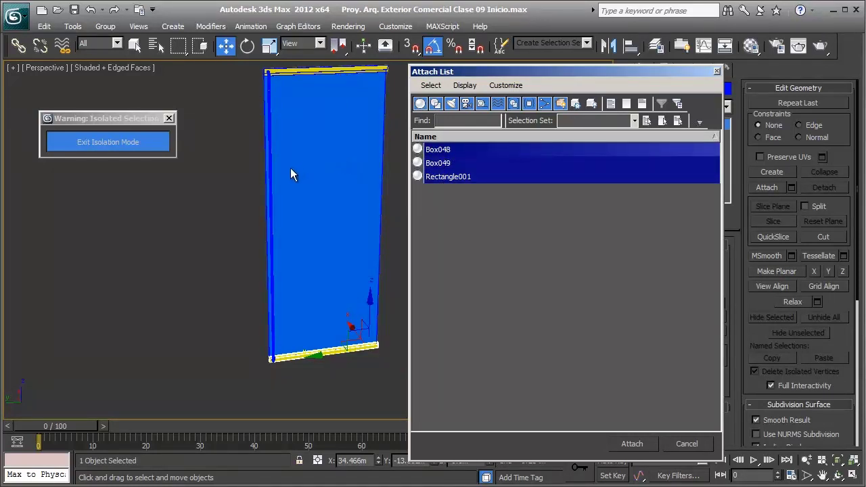
left_click(632, 443)
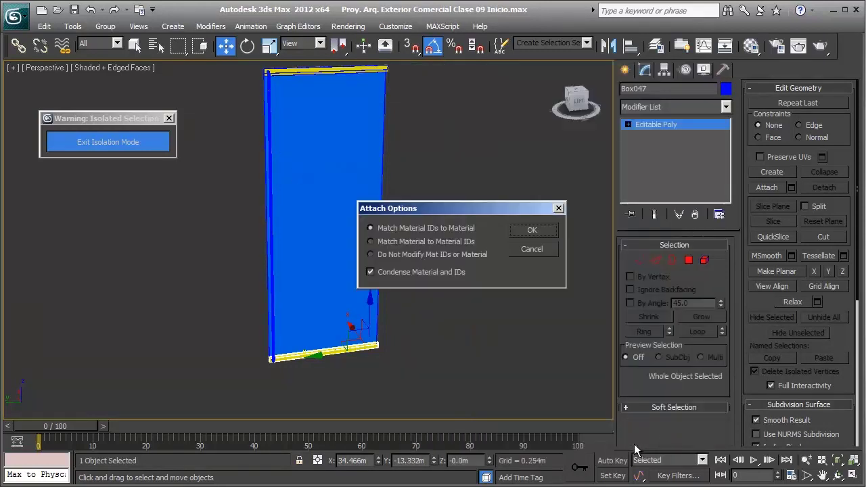
left_click(531, 230)
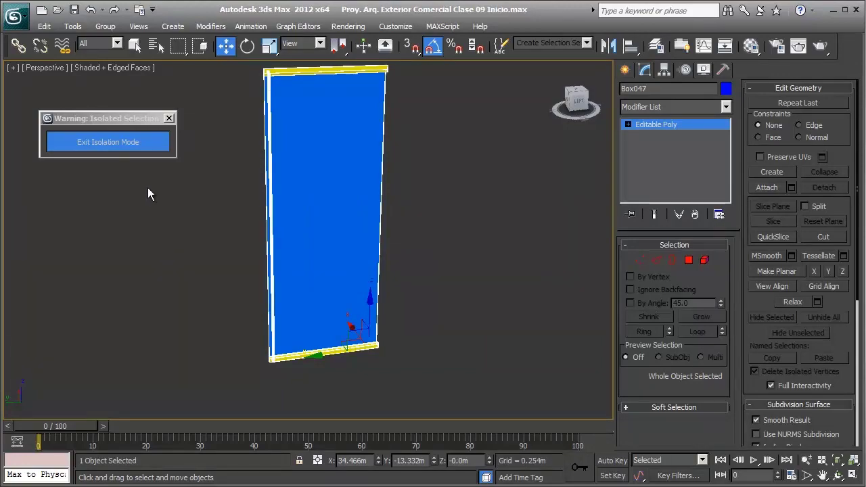
Step: Exit isolation mode and bring the whole storefront doorway back into view
left_click(135, 147)
scroll(288, 174, "up", 3)
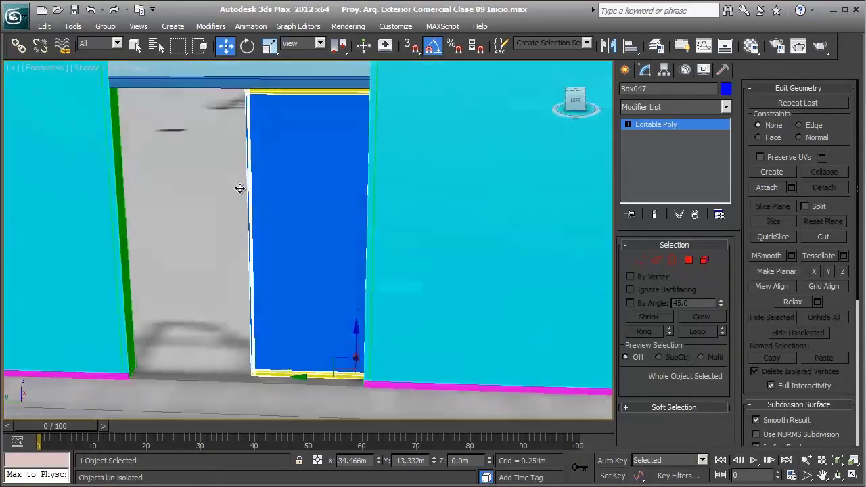
mouse_move(288, 174)
middle_mouse_down("alt")
mouse_move(253, 205)
mouse_move(404, 340)
mouse_move(406, 309)
mouse_move(469, 299)
middle_mouse_up("alt")
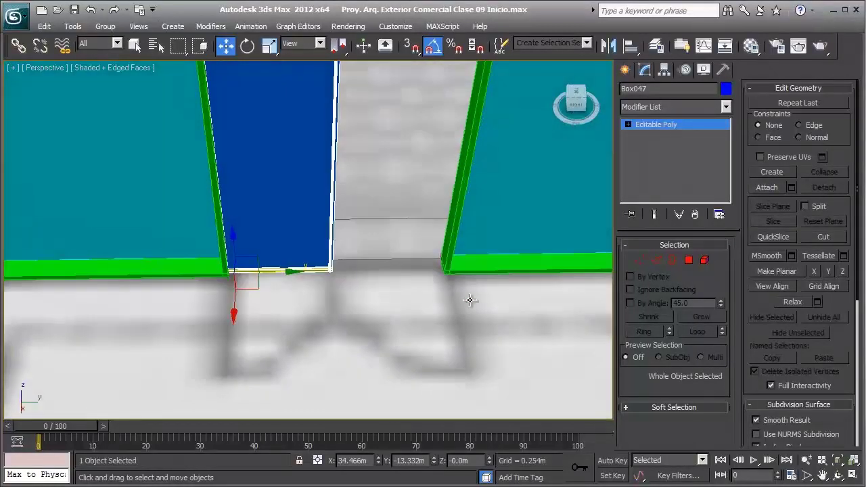
middle_click_drag(404, 270, 324, 271, "alt")
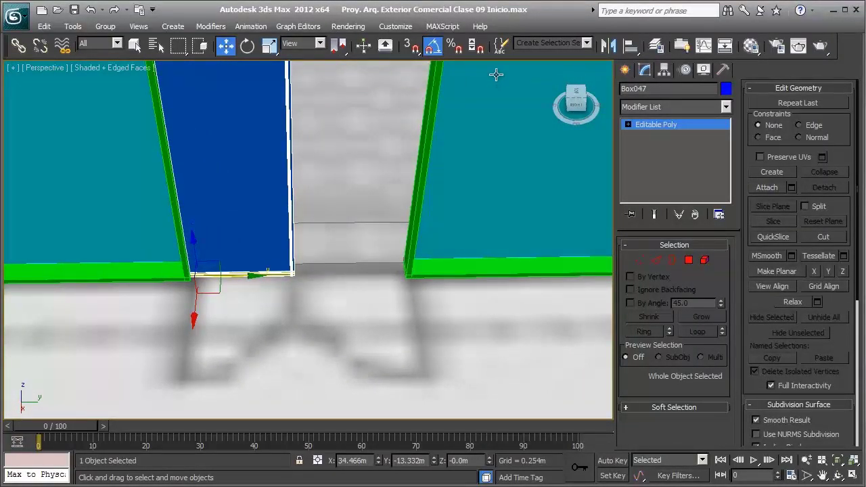
Step: Mirror the door leaf across Y as an Instance and slide the copy beside the original
left_click(608, 47)
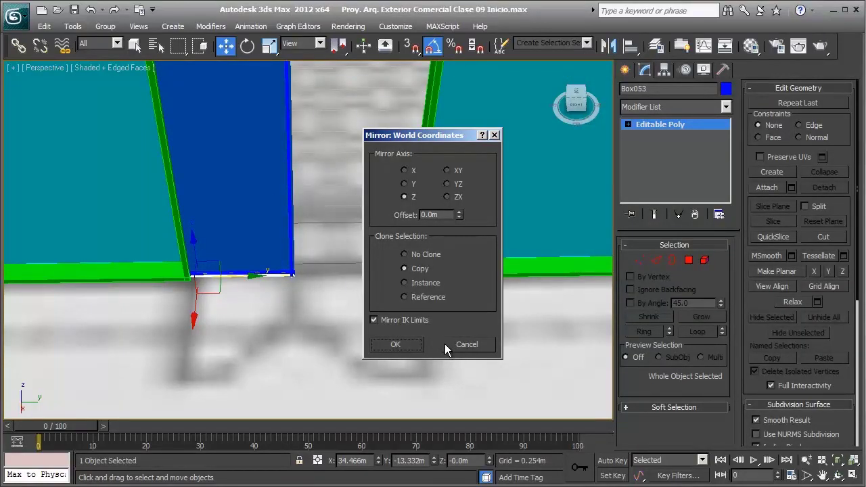
left_click(411, 185)
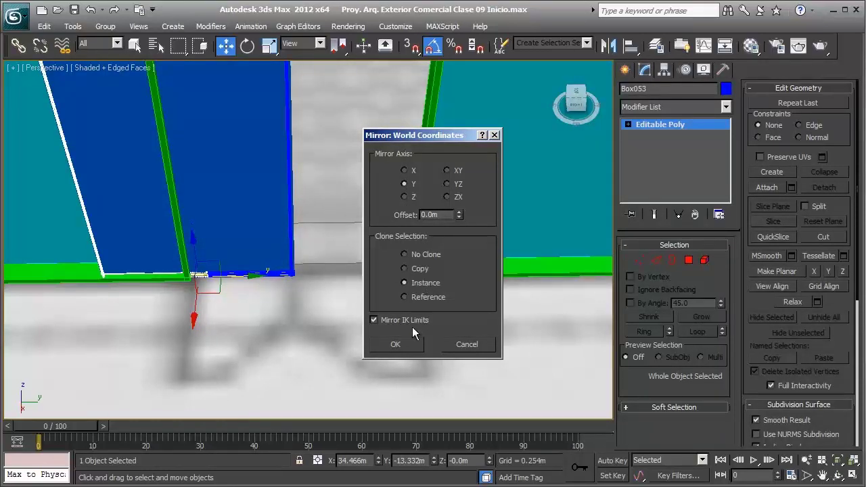
left_click(408, 346)
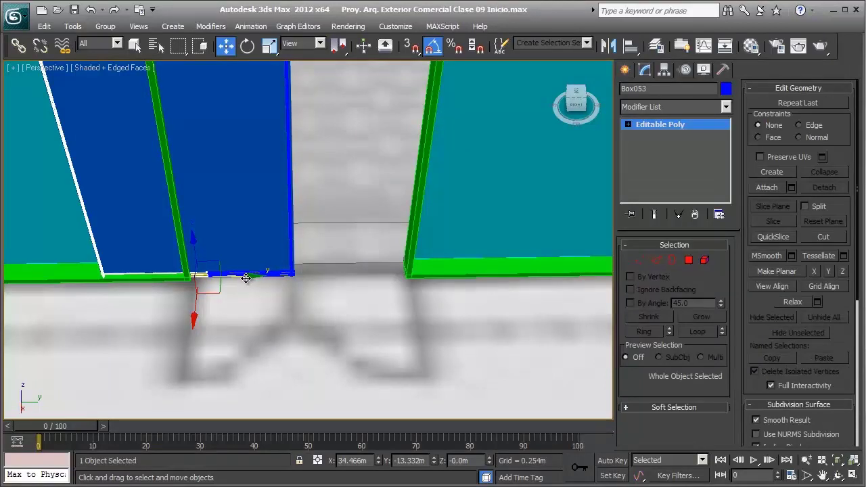
mouse_move(243, 279)
left_mouse_down()
mouse_move(402, 280)
mouse_move(416, 301)
mouse_move(437, 302)
left_mouse_up()
Step: Nudge the mirrored leaf Box053 slightly along Y and orbit to a frontal door view
scroll(346, 257, "up", 2)
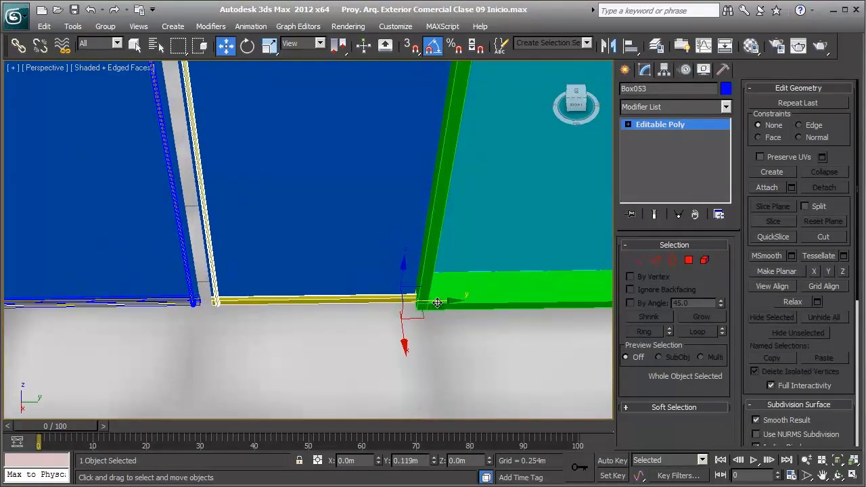
left_click_drag(437, 302, 439, 303)
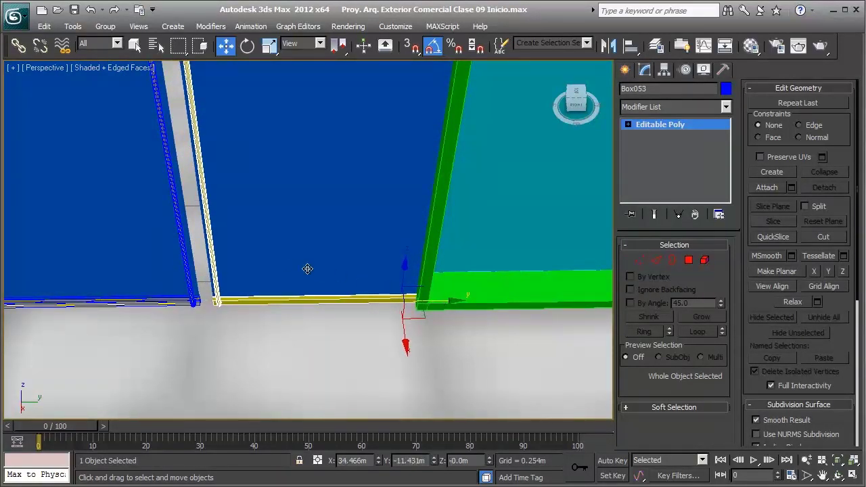
scroll(255, 267, "down", 2)
scroll(271, 244, "down", 1)
scroll(273, 247, "down", 1)
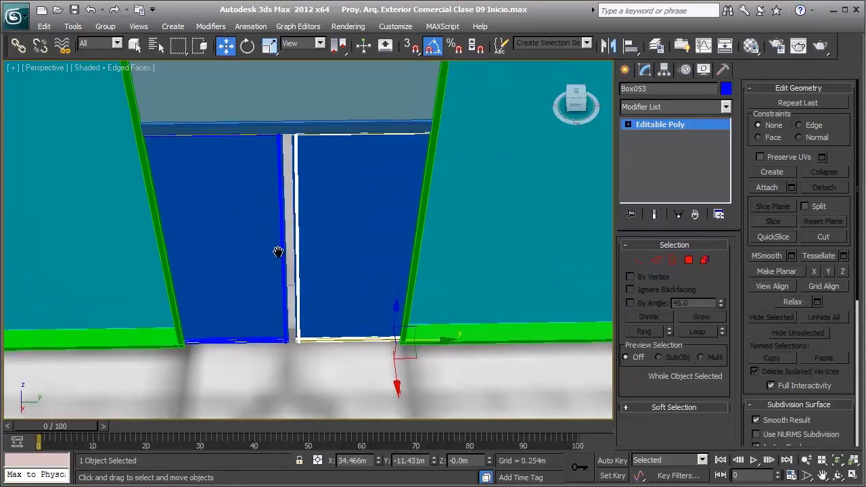
scroll(281, 236, "down", 1)
mouse_move(288, 223)
middle_mouse_down("alt")
mouse_move(448, 220)
mouse_move(505, 207)
mouse_move(508, 187)
mouse_move(446, 170)
middle_mouse_up("alt")
Step: In Vertex sub-object mode, box-select the mirrored leaf's vertices using wireframe display
left_click(640, 261)
scroll(433, 222, "down", 2)
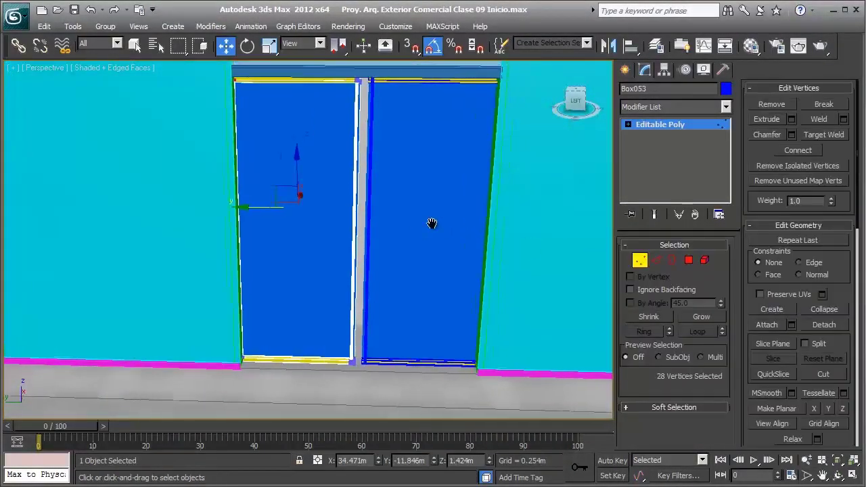
scroll(338, 170, "down", 1)
key("F3")
left_click_drag(377, 370, 366, 303)
key("F3")
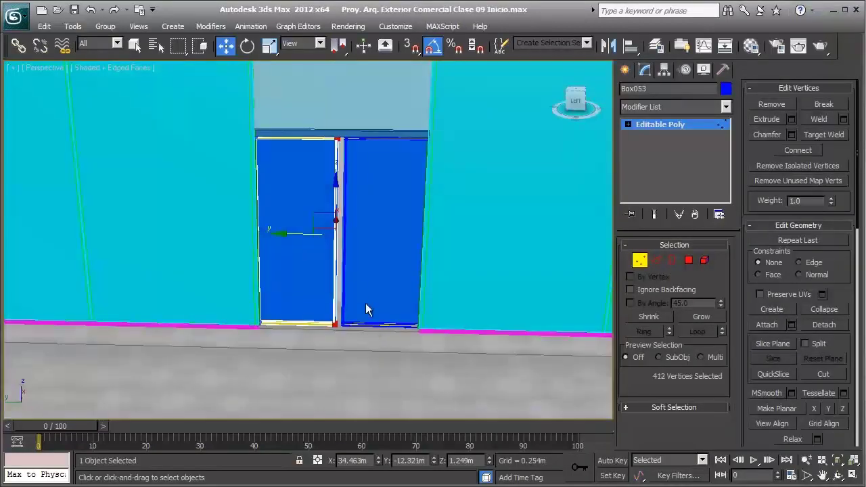
scroll(352, 285, "up", 1)
scroll(324, 264, "up", 1)
scroll(299, 247, "up", 1)
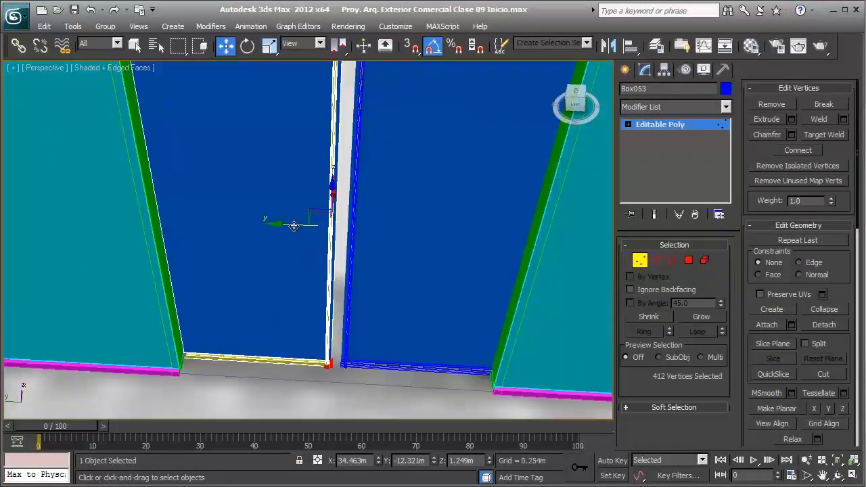
Step: Move the selected vertices along Y until both leaves meet, then leave Vertex mode
mouse_move(294, 225)
left_mouse_down()
mouse_move(187, 218)
mouse_move(301, 228)
left_mouse_up()
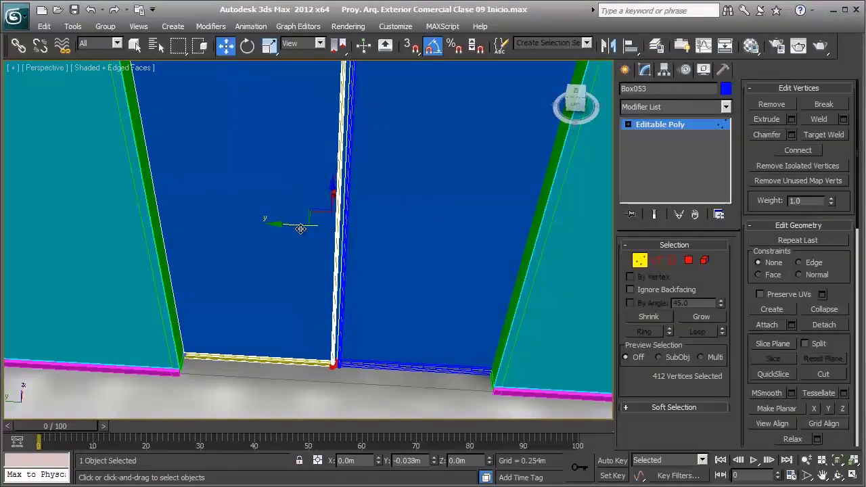
scroll(331, 236, "up", 2)
scroll(338, 238, "up", 1)
scroll(332, 239, "down", 1)
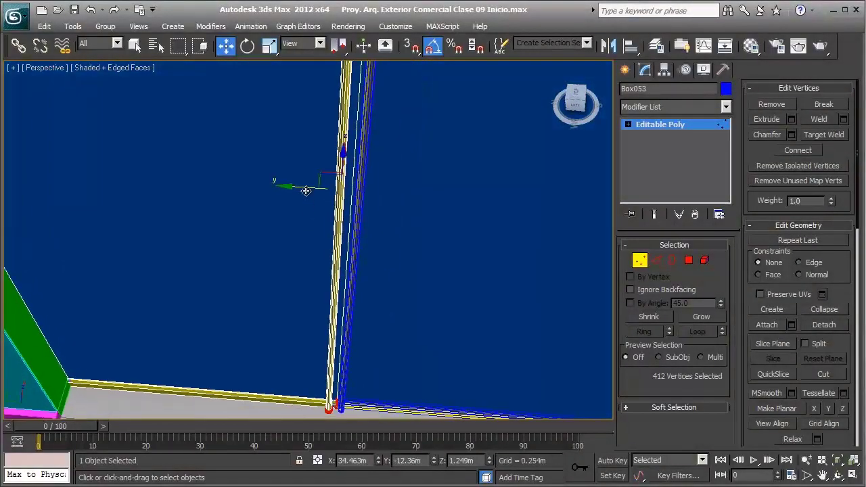
mouse_move(291, 187)
left_mouse_down()
mouse_move(300, 190)
mouse_move(291, 188)
left_mouse_up()
scroll(297, 196, "down", 2)
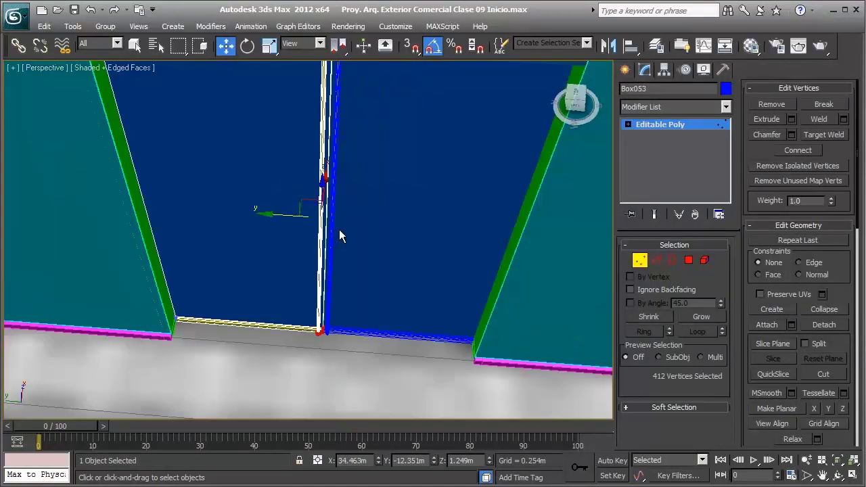
left_click(639, 259)
scroll(340, 236, "down", 3)
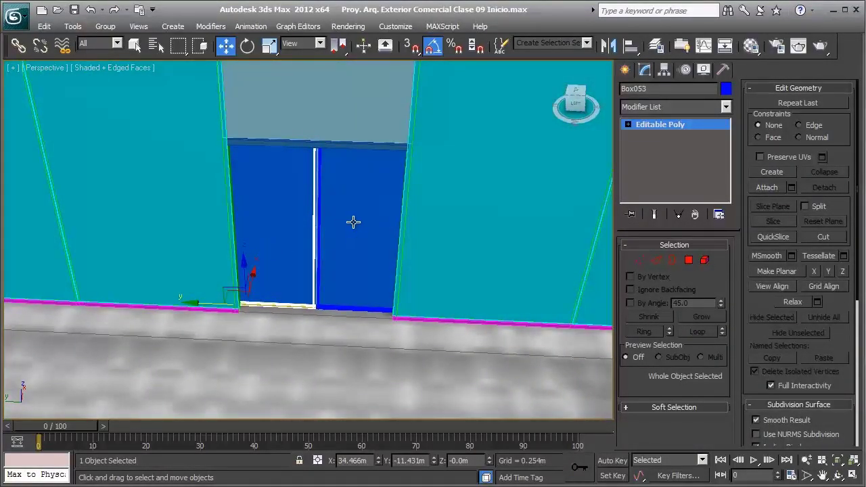
left_click(353, 222, "ctrl")
middle_click_drag(348, 223, 338, 196, "alt")
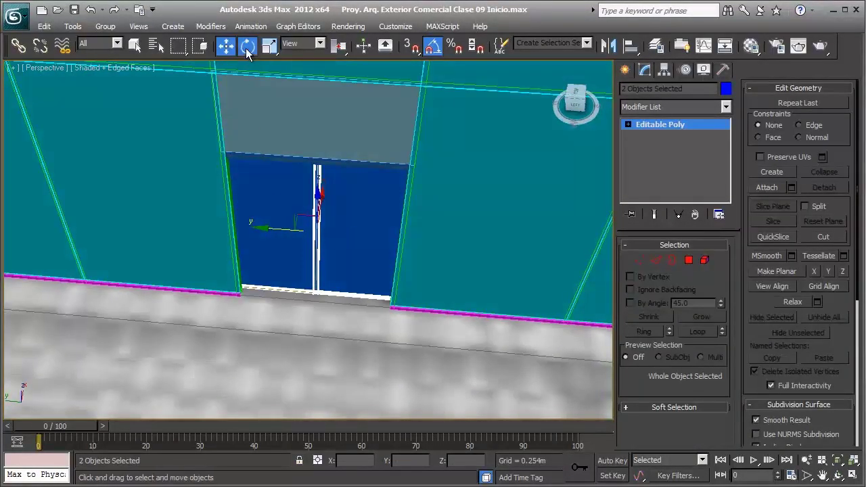
left_click(247, 49)
key("alt")
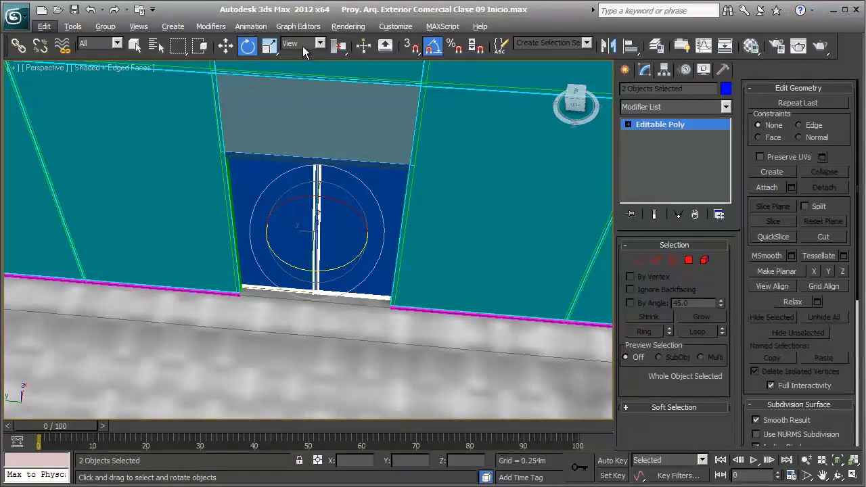
left_click(303, 46)
left_click(298, 89)
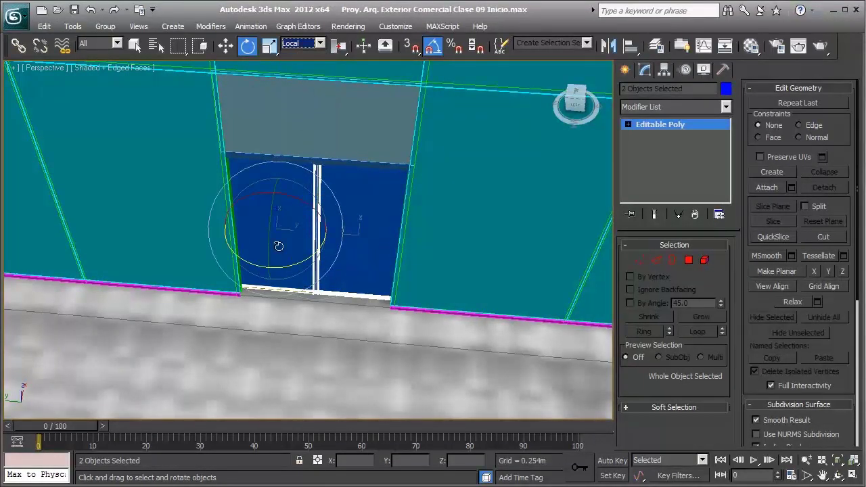
left_click_drag(287, 261, 310, 258)
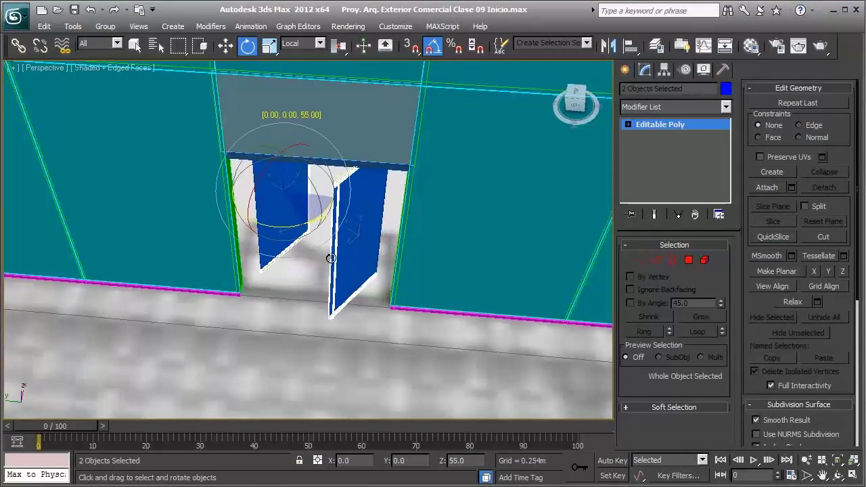
right_click(309, 258)
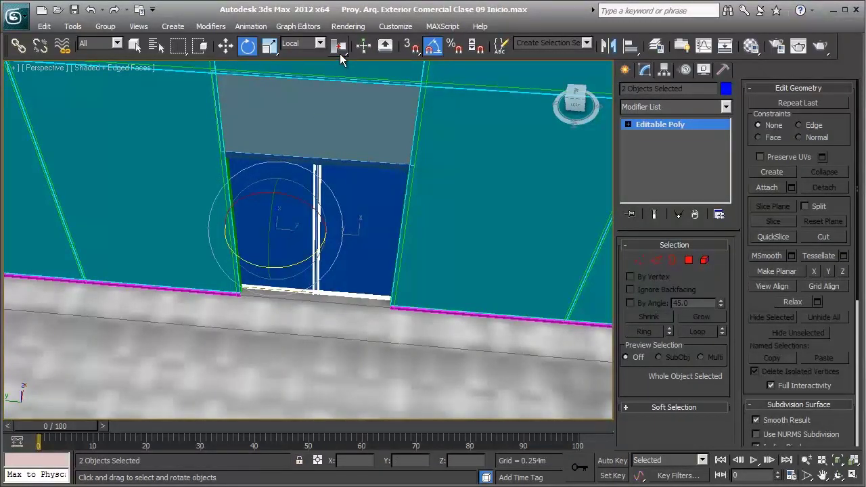
left_click_drag(339, 54, 341, 73)
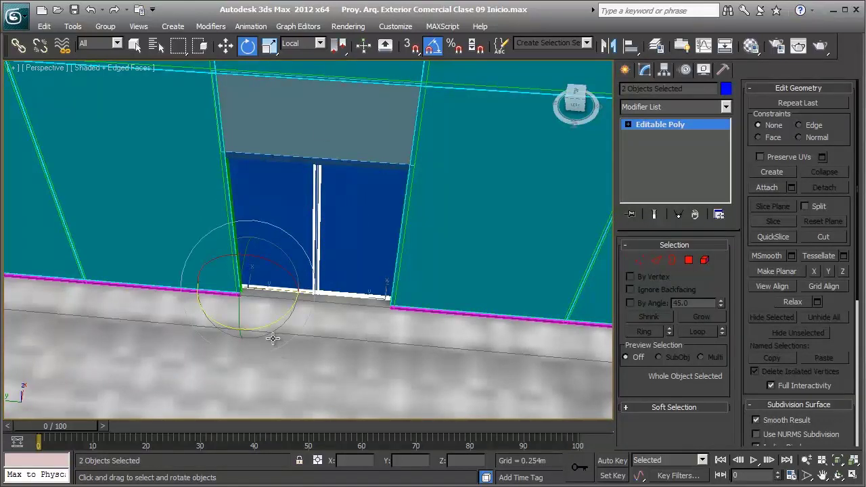
left_click_drag(267, 327, 317, 327)
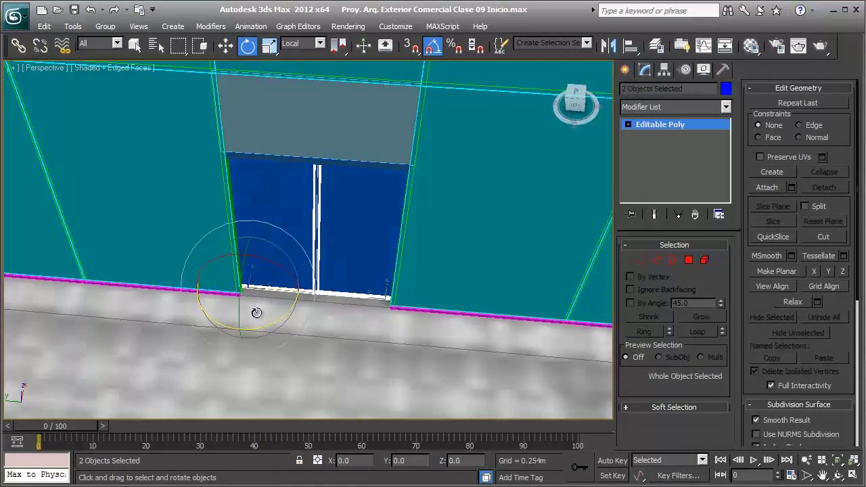
left_click_drag(317, 327, 226, 305)
right_click(334, 296)
left_click(344, 236)
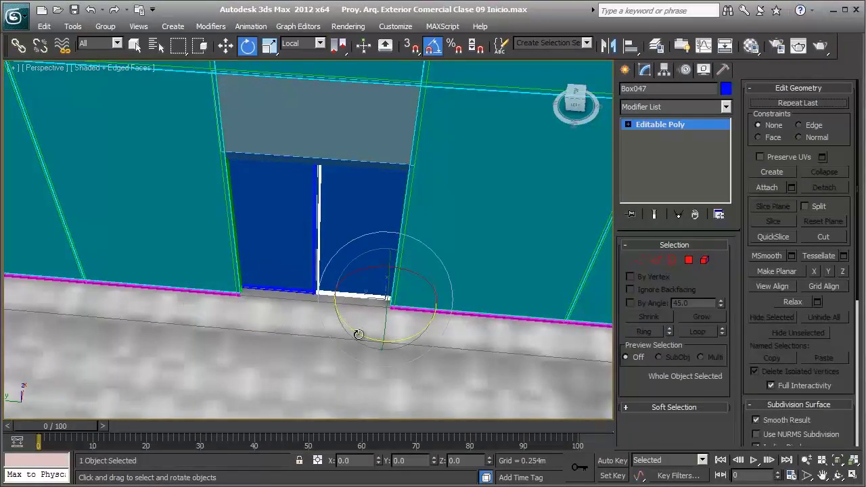
left_click_drag(352, 327, 359, 318)
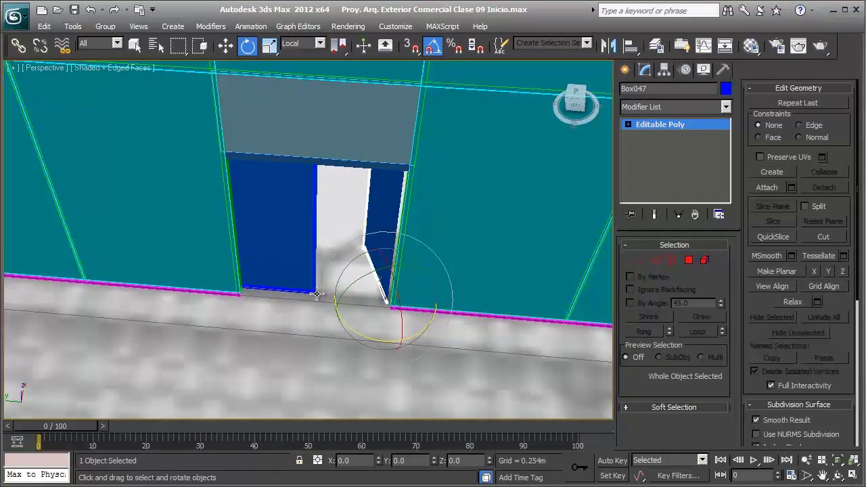
right_click(358, 318)
left_click(279, 252)
mouse_move(264, 323)
left_mouse_down()
mouse_move(306, 325)
mouse_move(331, 304)
left_mouse_up()
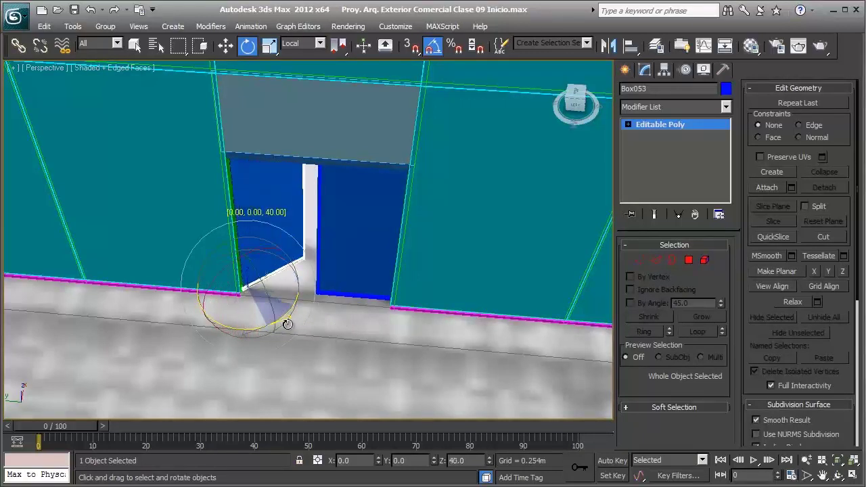
right_click(331, 304)
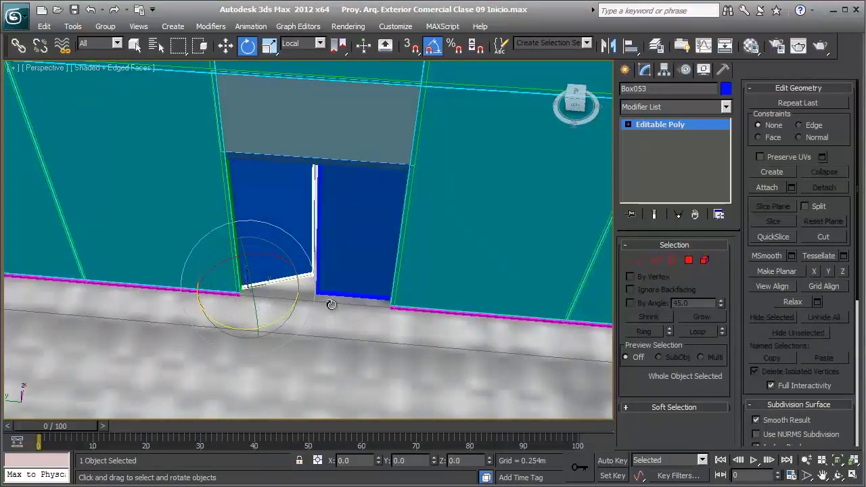
left_click(350, 264, "ctrl")
mouse_move(277, 315)
left_mouse_down()
mouse_move(335, 322)
mouse_move(251, 310)
mouse_move(300, 319)
left_mouse_up()
right_click(361, 319)
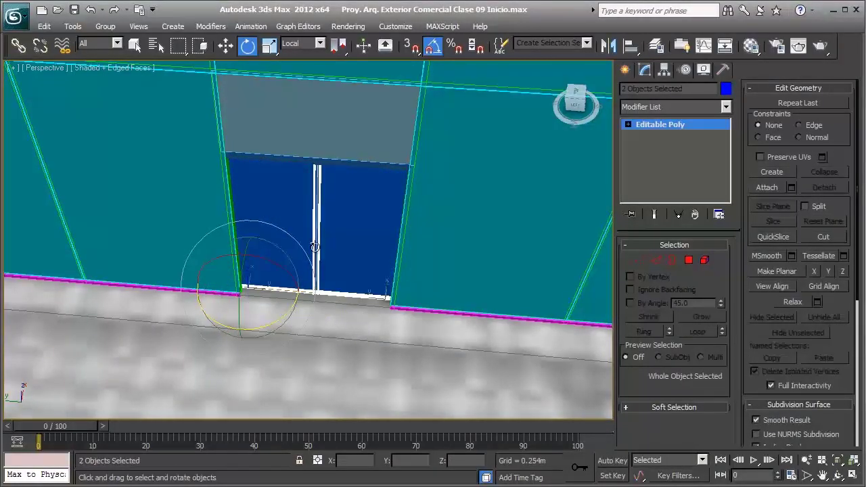
left_click(298, 202)
mouse_move(296, 216)
middle_mouse_down("alt")
mouse_move(270, 232)
mouse_move(298, 223)
middle_mouse_up("alt")
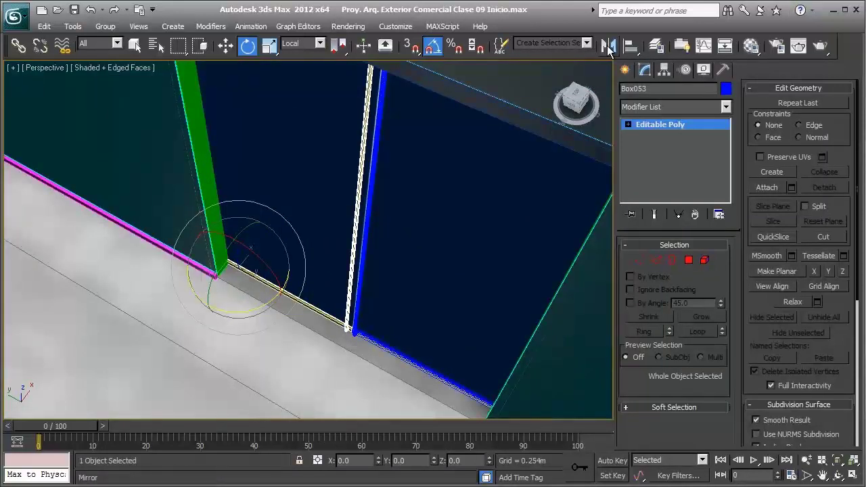
Step: Mirror the door leaf across its X axis with No Clone
left_click(608, 46)
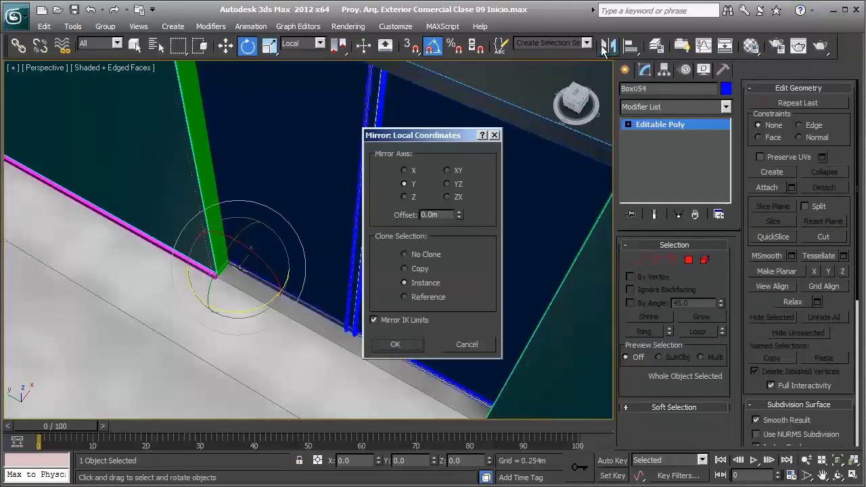
left_click(414, 174)
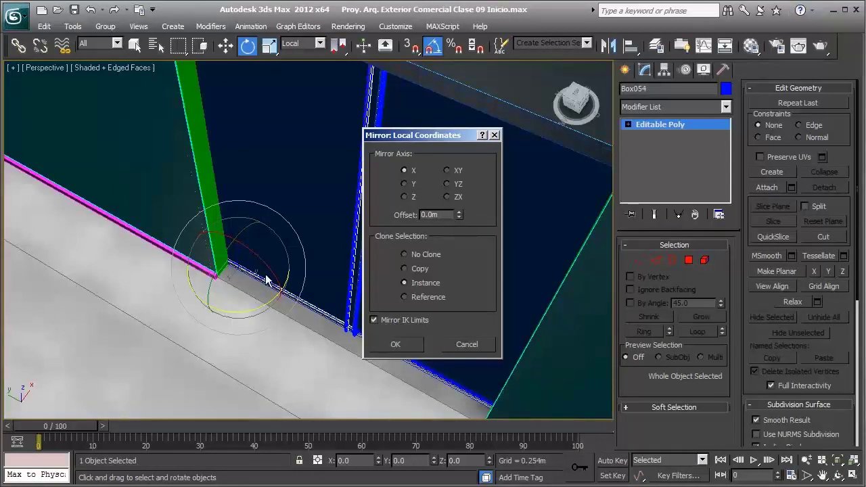
left_click(417, 255)
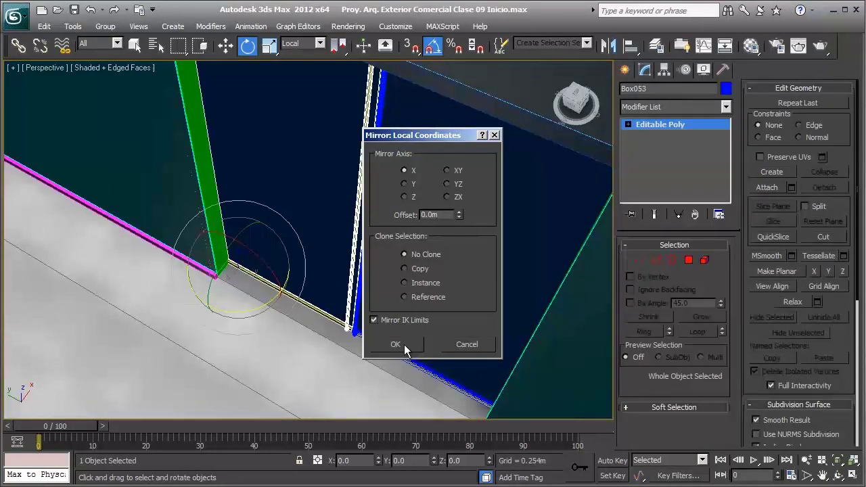
left_click(397, 345)
Step: Test swinging the door leaves open, then rotate the left leaf back closed
middle_click_drag(359, 332, 387, 259, "alt")
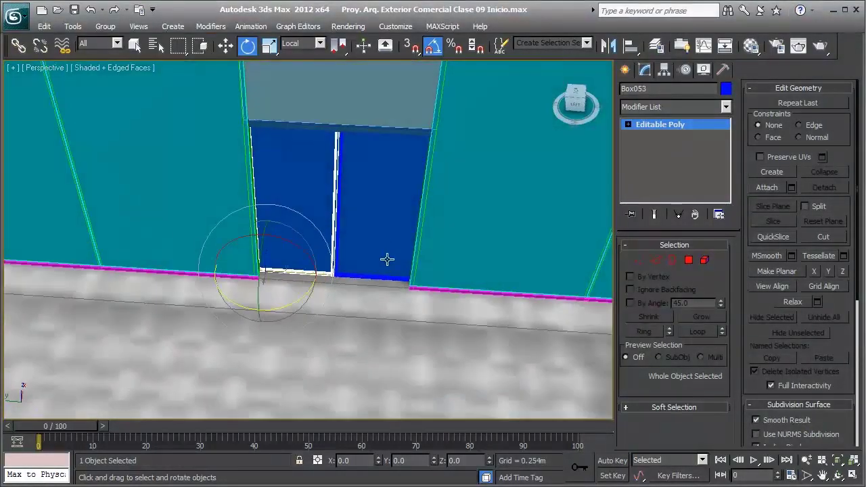
left_click_drag(372, 227, 338, 291)
left_click_drag(293, 305, 289, 307)
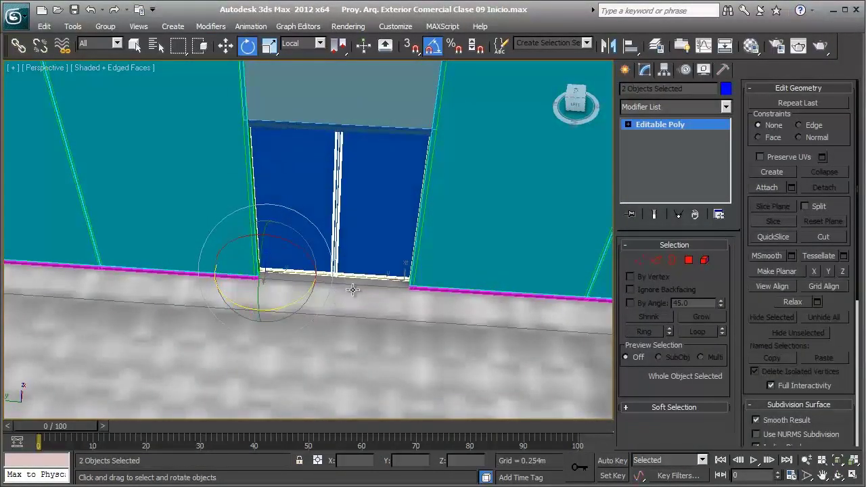
mouse_move(348, 286)
middle_mouse_down("alt")
mouse_move(315, 290)
mouse_move(361, 251)
middle_mouse_up("alt")
scroll(354, 286, "up", 2)
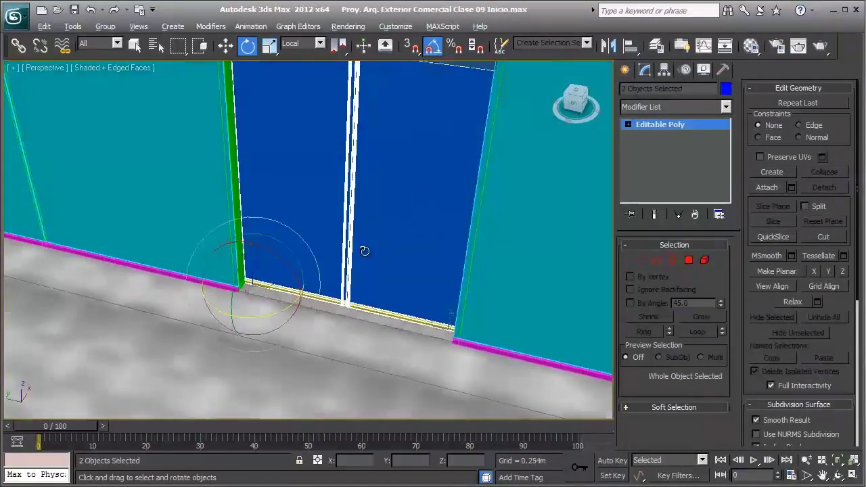
left_click(298, 259)
mouse_move(277, 315)
left_mouse_down()
mouse_move(237, 317)
mouse_move(263, 320)
left_mouse_up()
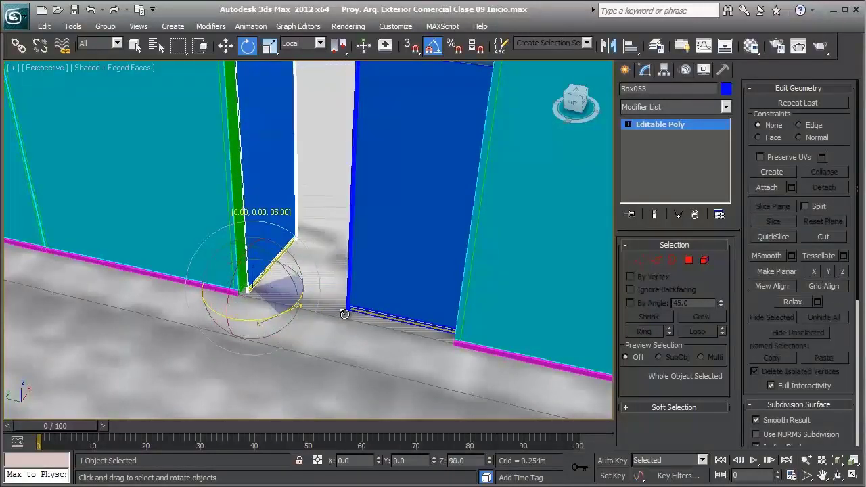
left_click_drag(264, 320, 319, 282)
Step: Select both door leaves and open the Layer Manager
mouse_move(319, 281)
middle_mouse_down("alt")
mouse_move(338, 299)
mouse_move(364, 242)
middle_mouse_up("alt")
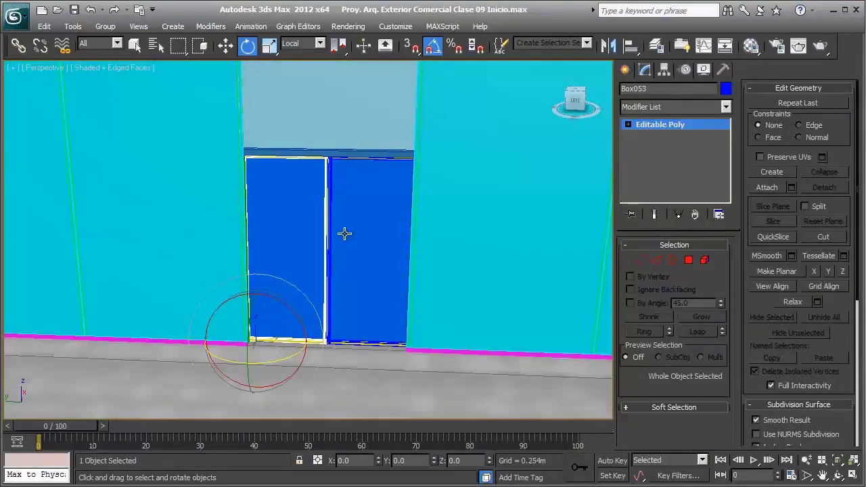
scroll(327, 228, "up", 3)
left_click(333, 203, "ctrl")
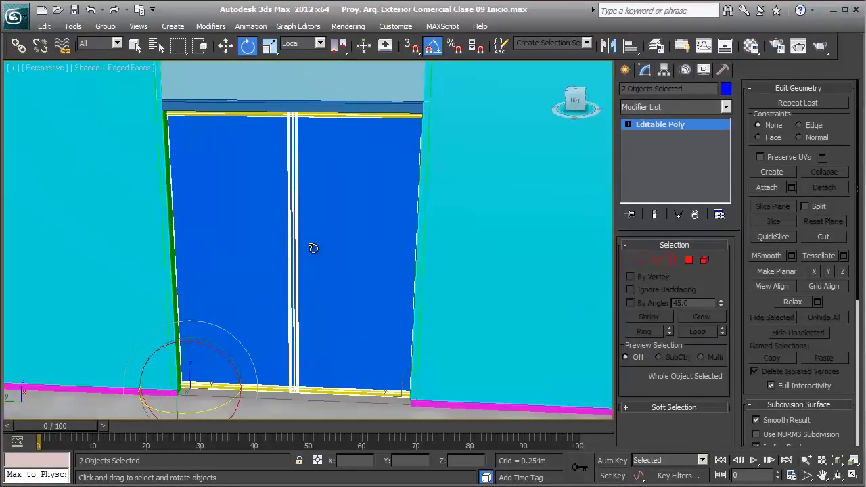
middle_click_drag(314, 248, 342, 242, "alt")
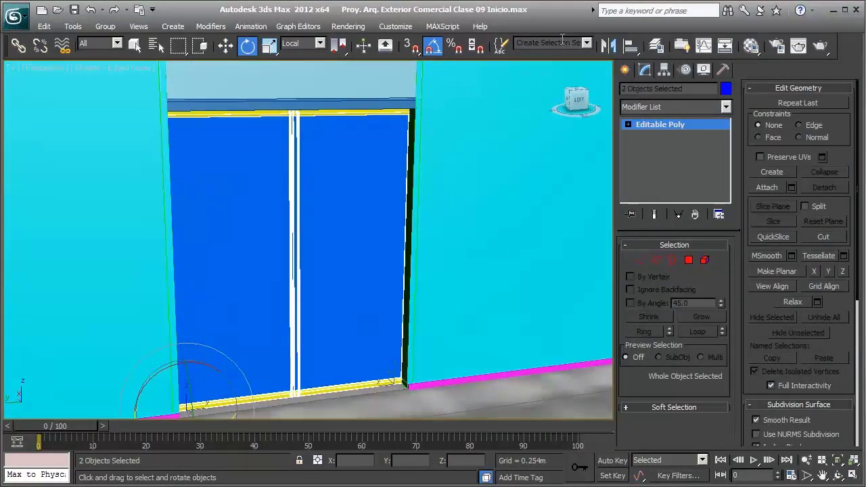
left_click(656, 45)
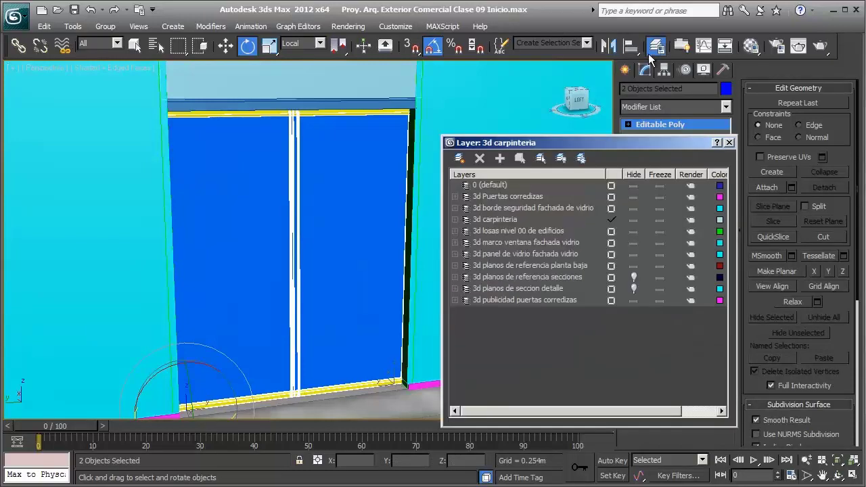
Step: Create a new current layer '3d puertas de hoja' from the selected leaves, then close the dialog
left_click(460, 160)
left_click(484, 315)
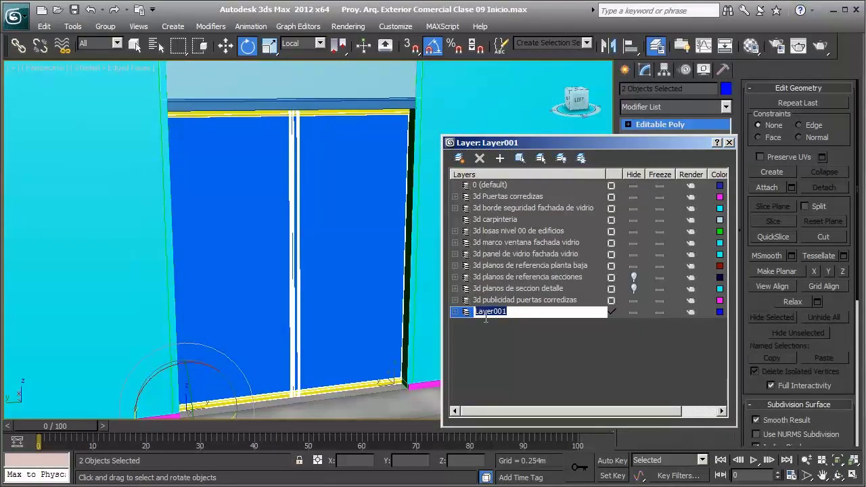
type("3d puertas")
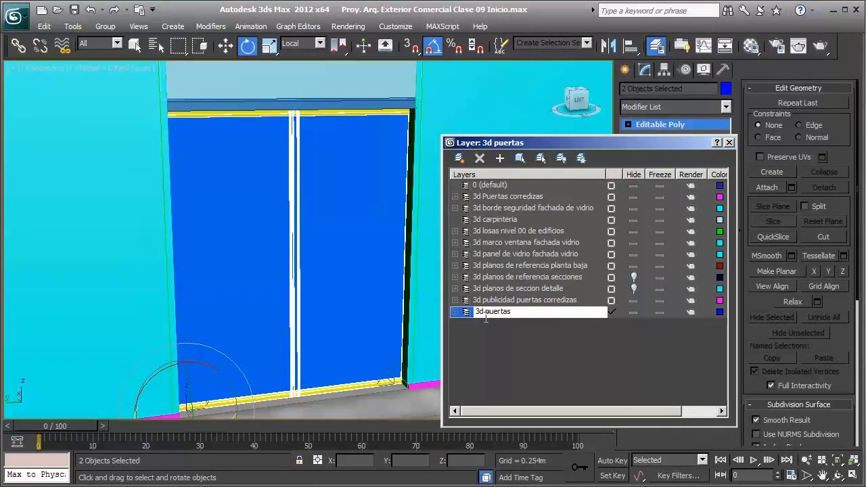
type(" de hoja")
key("Return")
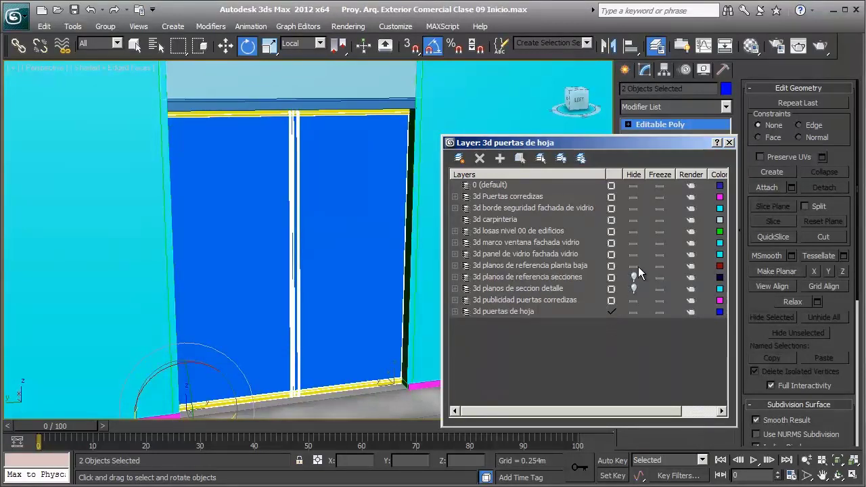
left_click(730, 143)
Step: Add the door frame and transom glass to the selected leaves, switching to Move
scroll(447, 191, "down", 5)
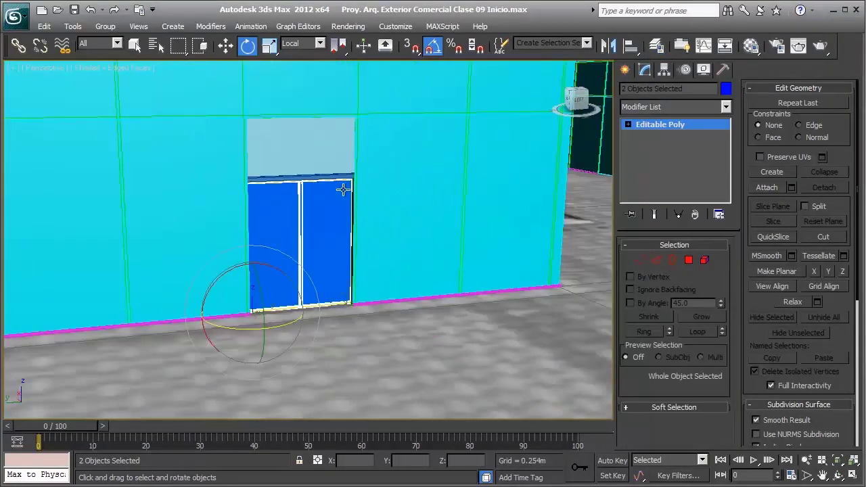
scroll(306, 186, "up", 3)
left_click(299, 148, "ctrl")
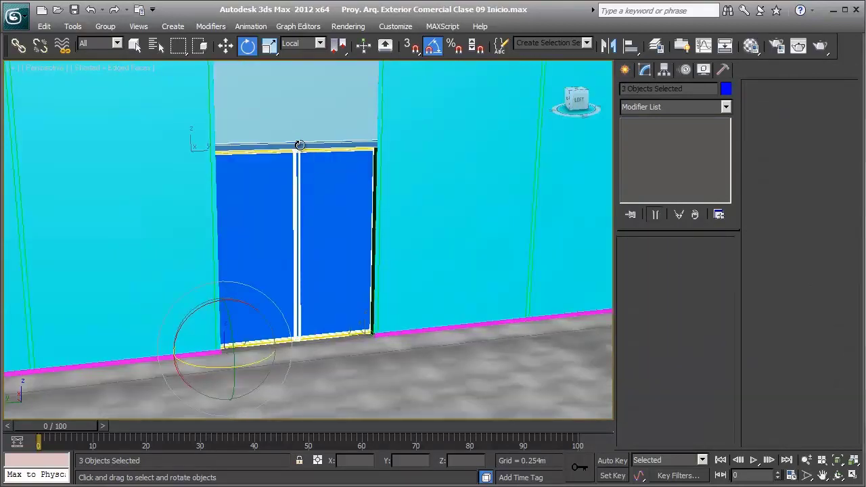
mouse_move(286, 111)
middle_mouse_down("alt")
mouse_move(321, 127)
mouse_move(429, 131)
middle_mouse_up("alt")
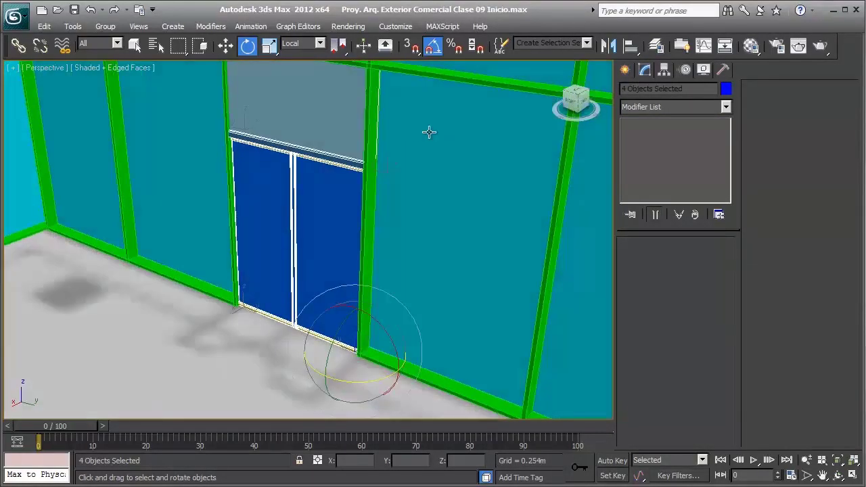
key("w")
scroll(348, 156, "down", 3)
scroll(345, 169, "down", 3)
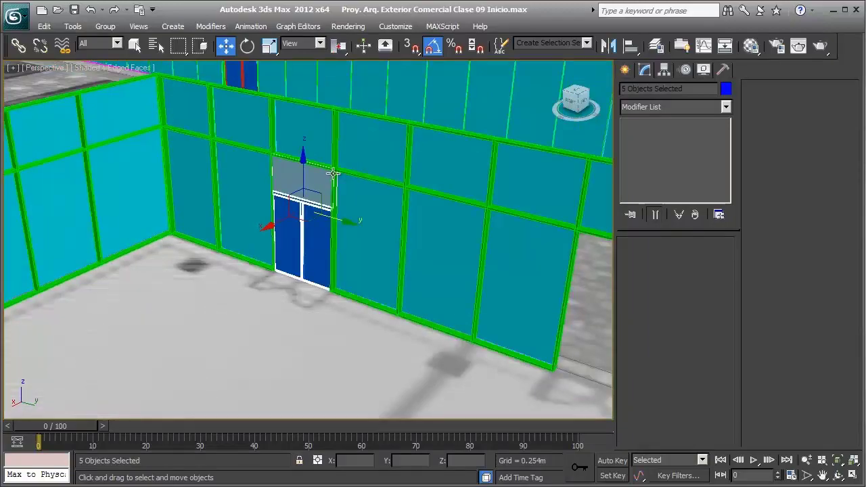
scroll(342, 173, "down", 3)
scroll(376, 217, "up", 2)
scroll(377, 217, "down", 2)
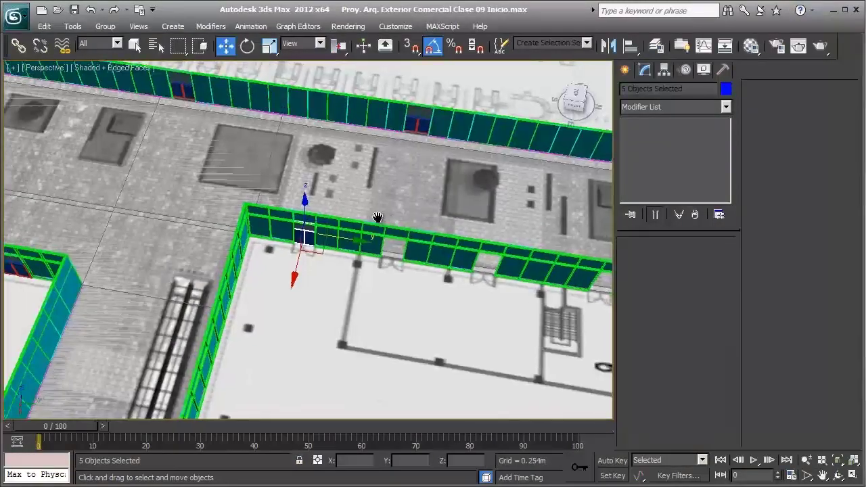
Step: Orbit and pan along the facade, checking the five selected door parts in wireframe
middle_click_drag(376, 217, 280, 196, "alt")
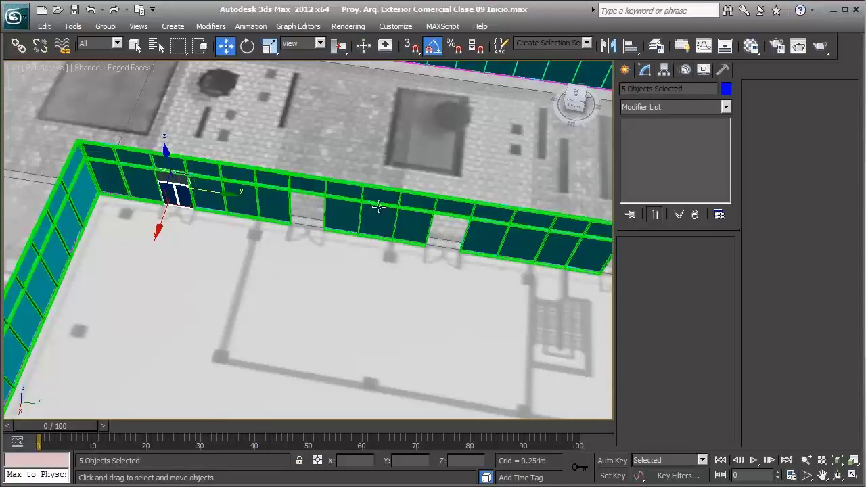
scroll(460, 225, "down", 1)
scroll(466, 234, "down", 1)
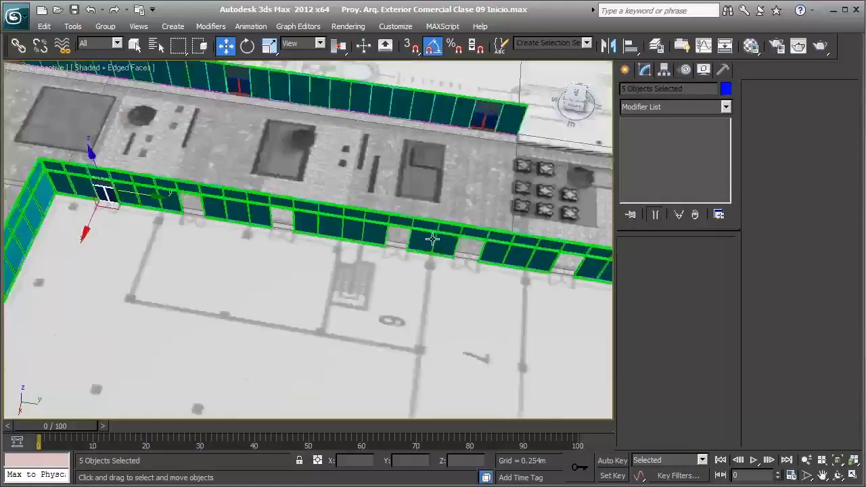
scroll(484, 245, "down", 1)
middle_click_drag(567, 260, 327, 243)
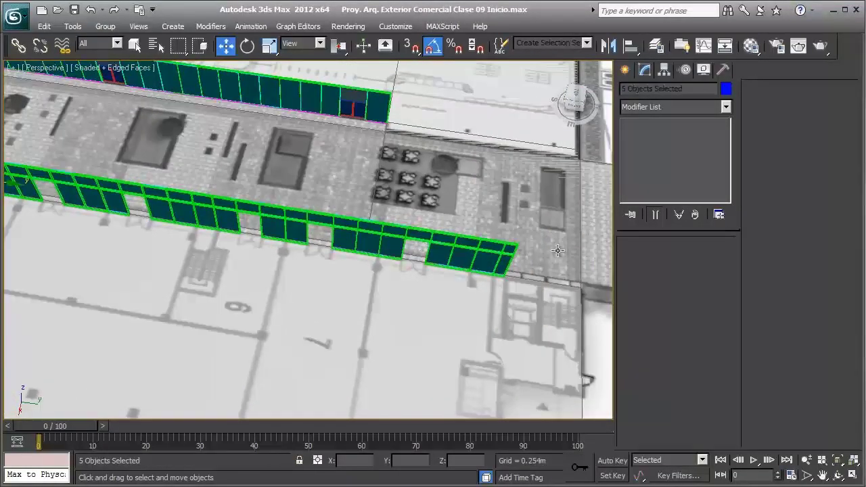
scroll(327, 244, "up", 3)
scroll(312, 263, "up", 2)
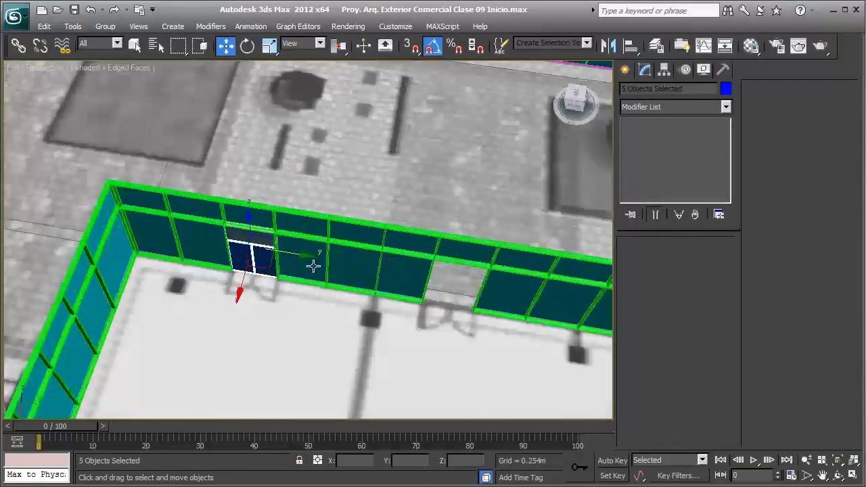
scroll(313, 265, "up", 1)
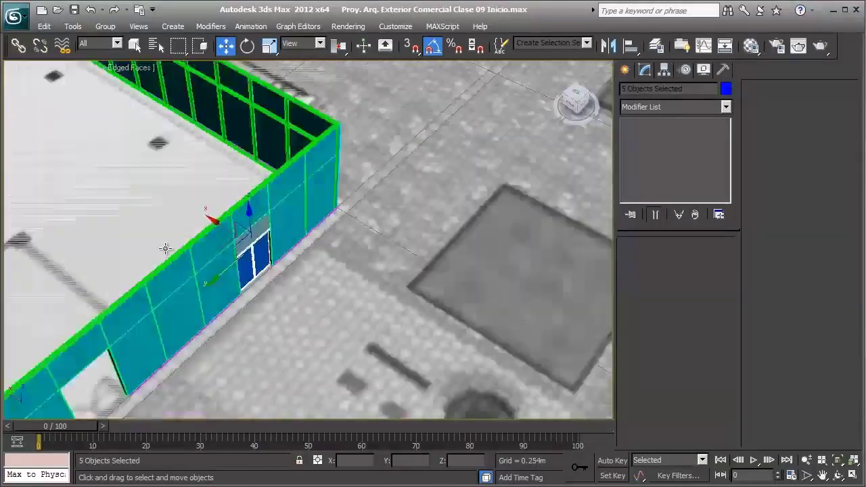
mouse_move(344, 263)
middle_mouse_down("alt")
mouse_move(318, 257)
mouse_move(391, 257)
middle_mouse_up("alt")
scroll(391, 257, "up", 1)
scroll(406, 264, "up", 1)
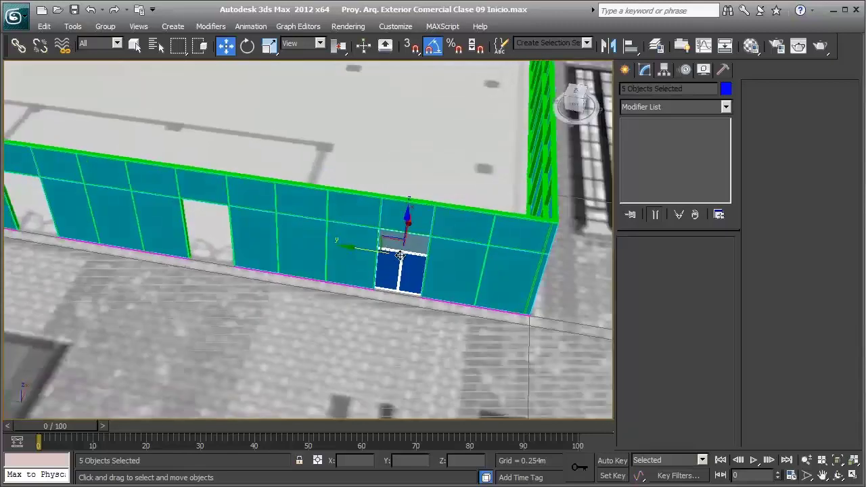
scroll(432, 273, "up", 1)
middle_click_drag(419, 273, 341, 256)
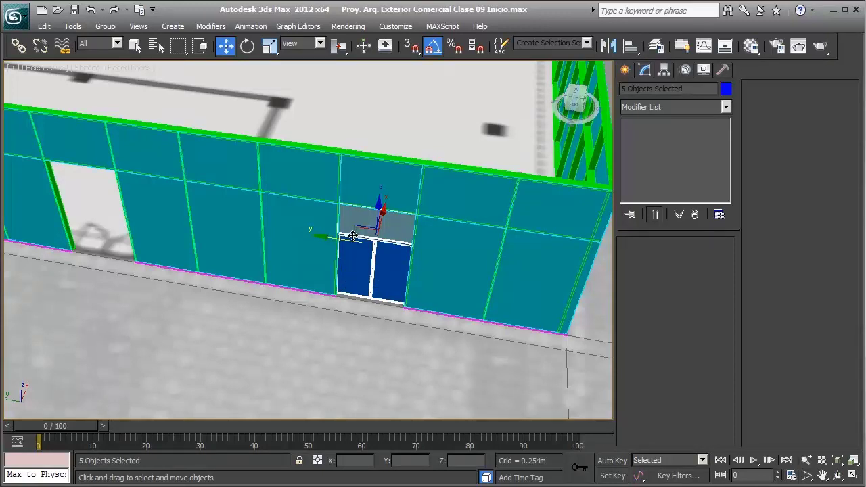
key("F3")
key("F3")
Step: Group the five selected door pieces as Group001
left_click(105, 27)
left_click(114, 39)
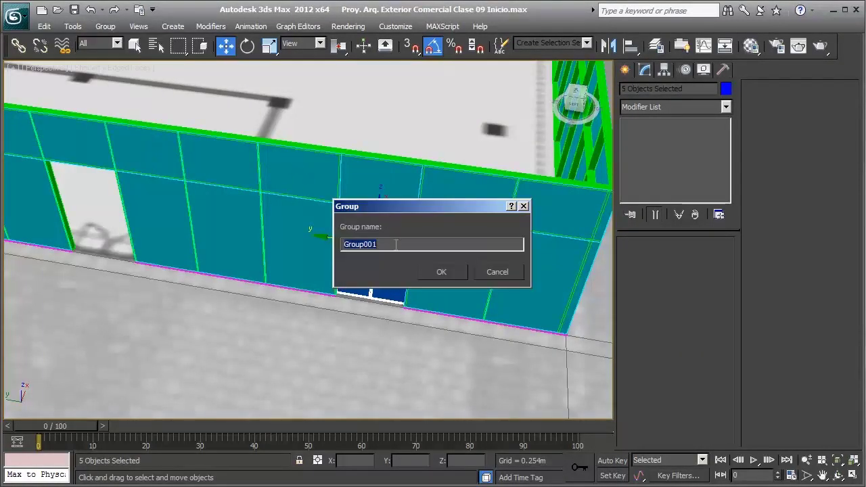
left_click(439, 272)
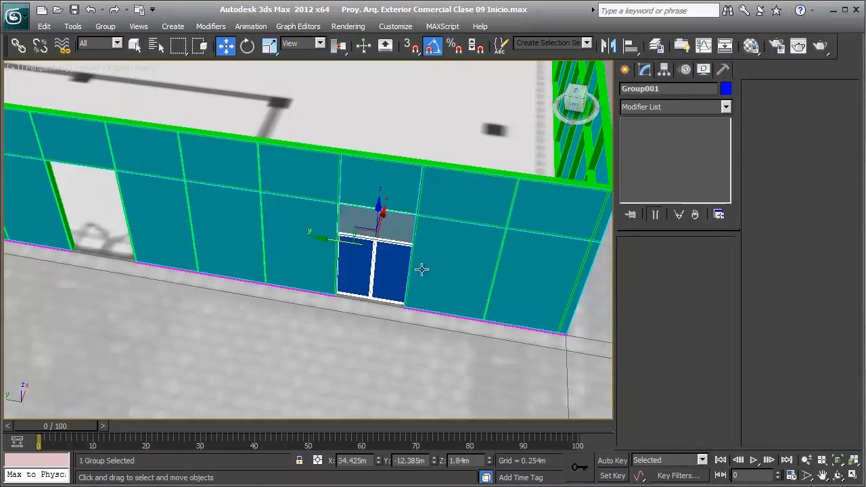
Step: Shift-move an Instance clone, Group002, into the empty wall opening and nudge it into place
middle_click_drag(305, 240, 448, 252)
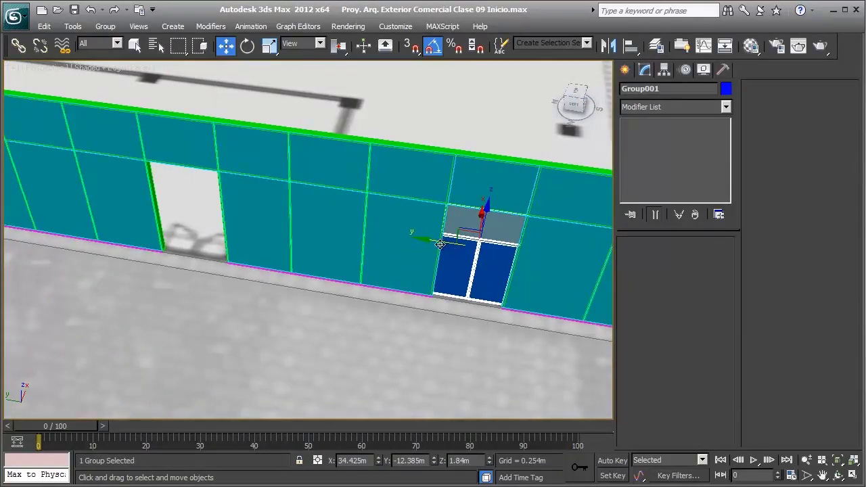
mouse_move(440, 244)
left_mouse_down("shift")
mouse_move(233, 195)
mouse_move(157, 203)
left_mouse_up("shift")
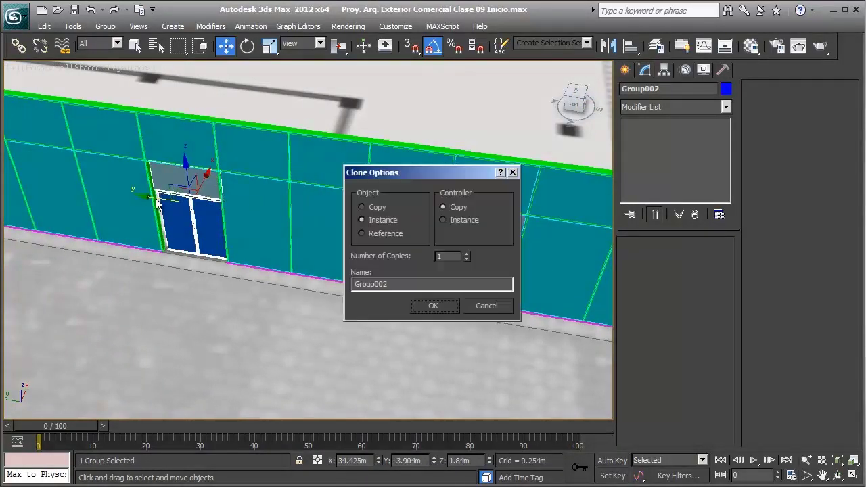
left_click(377, 208)
left_click(432, 306)
middle_click_drag(216, 251, 367, 255)
scroll(365, 243, "up", 4)
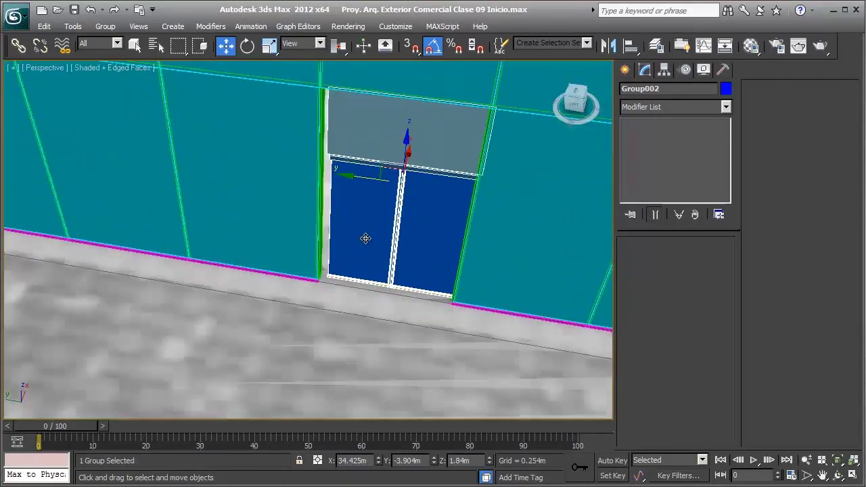
left_click_drag(357, 177, 352, 178)
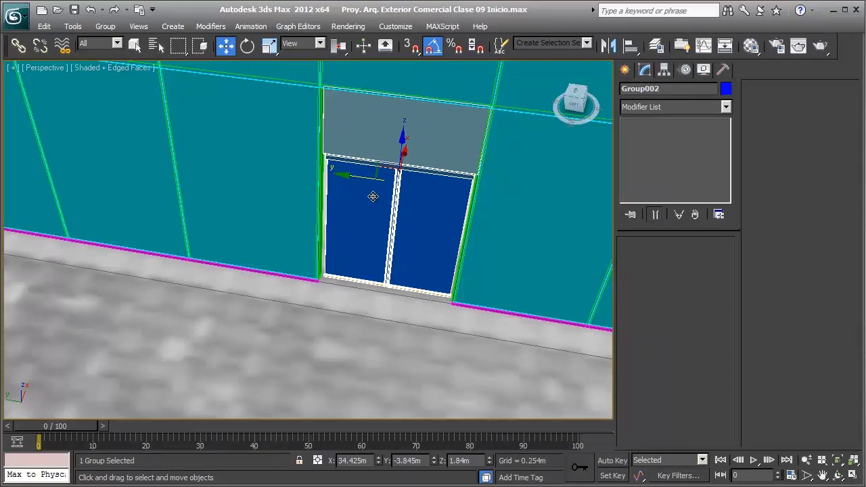
scroll(391, 188, "down", 2)
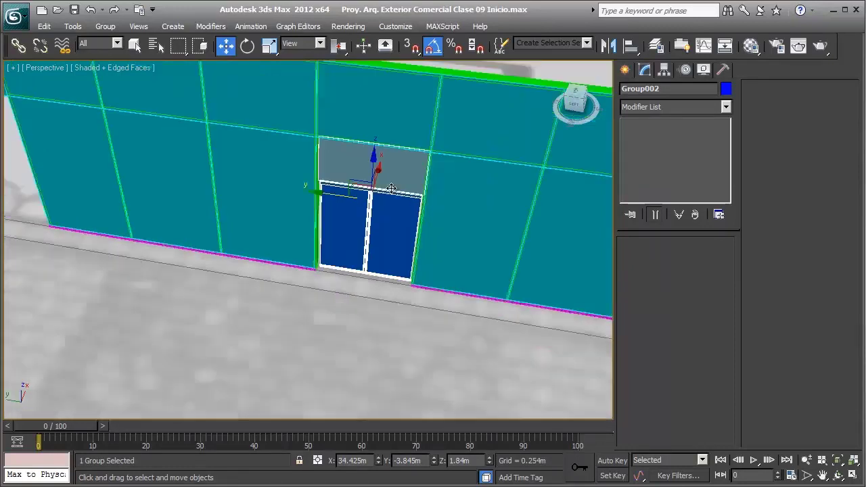
scroll(391, 188, "up", 2)
scroll(391, 188, "up", 2)
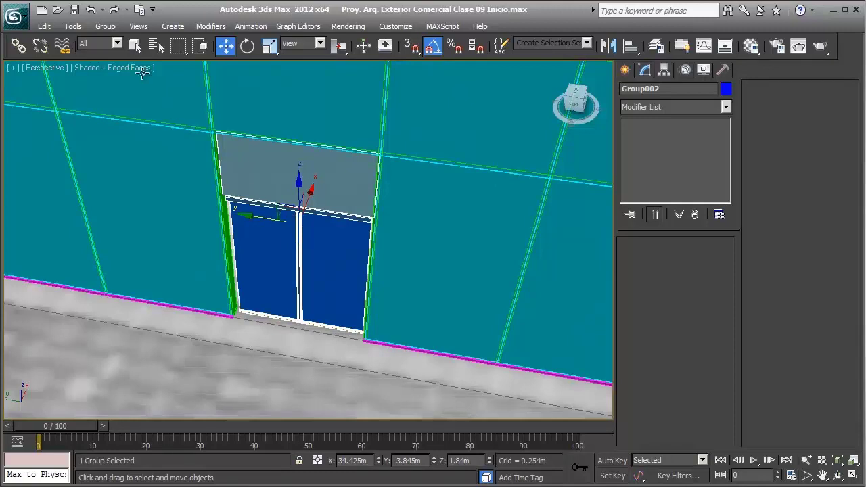
Step: Open Group002 and rotate its left leaf 65° open about Z
left_click(105, 27)
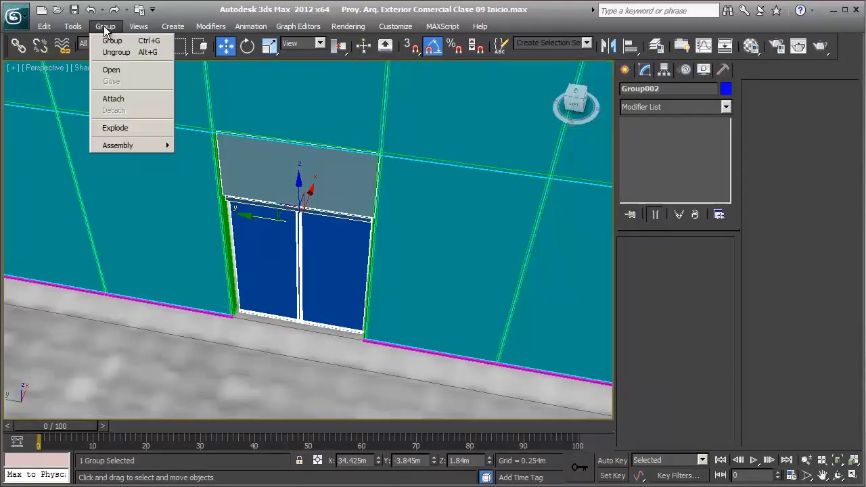
left_click(112, 69)
left_click(263, 274)
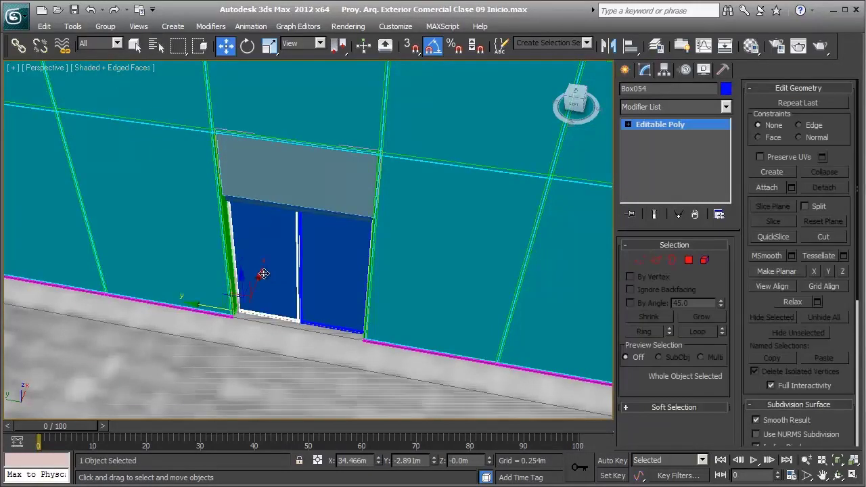
key("e")
left_click_drag(254, 350, 300, 341)
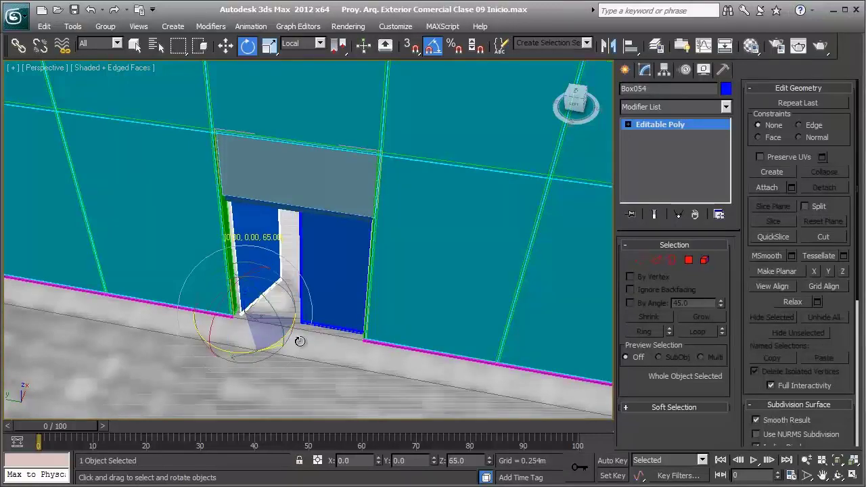
Step: Try rotating the right leaf, cancel it, and reselect the left leaf
left_click(319, 286)
left_click_drag(387, 367, 343, 370)
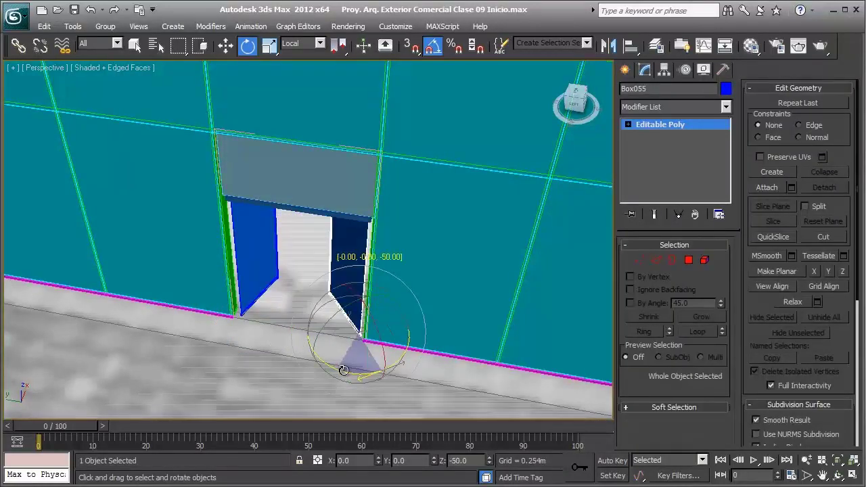
right_click(344, 370)
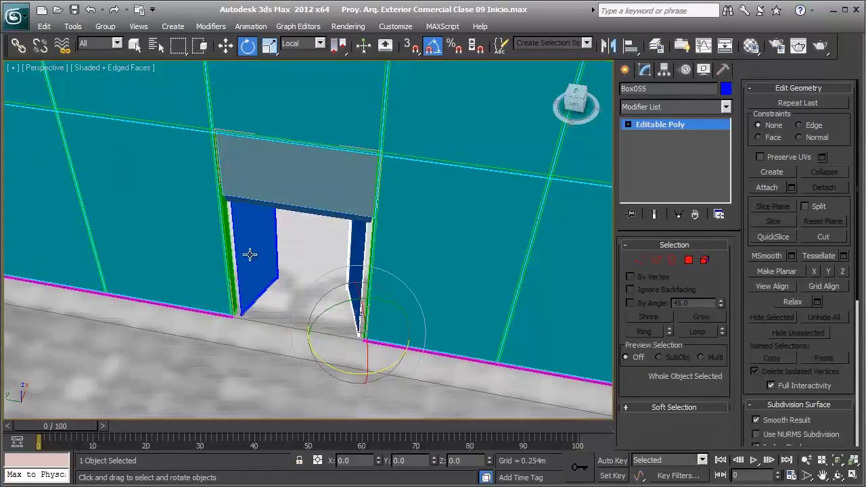
left_click(258, 234)
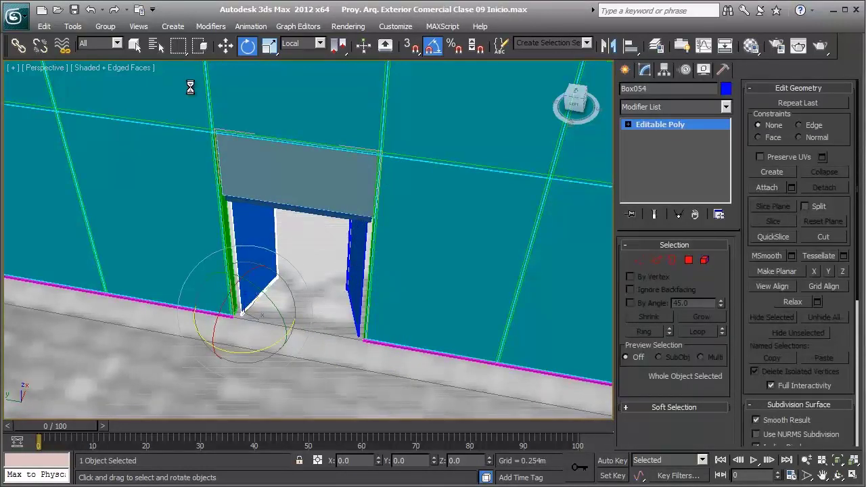
Step: Close the Group002 group again
left_click(105, 27)
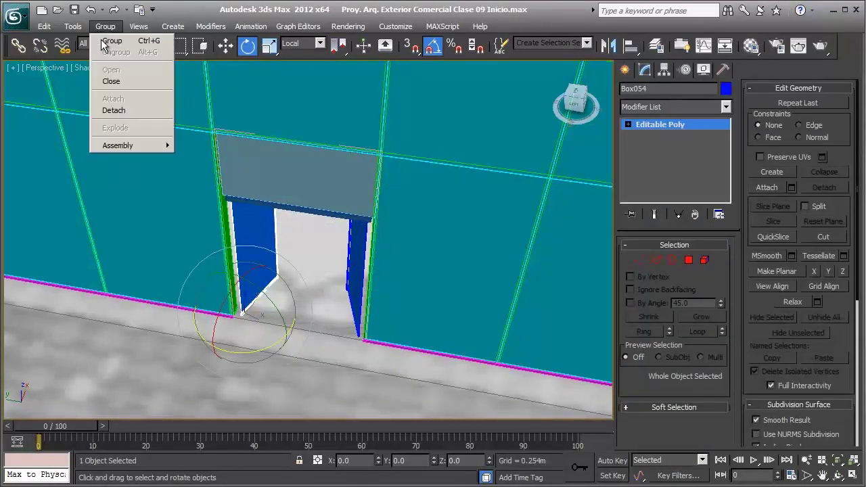
left_click(111, 83)
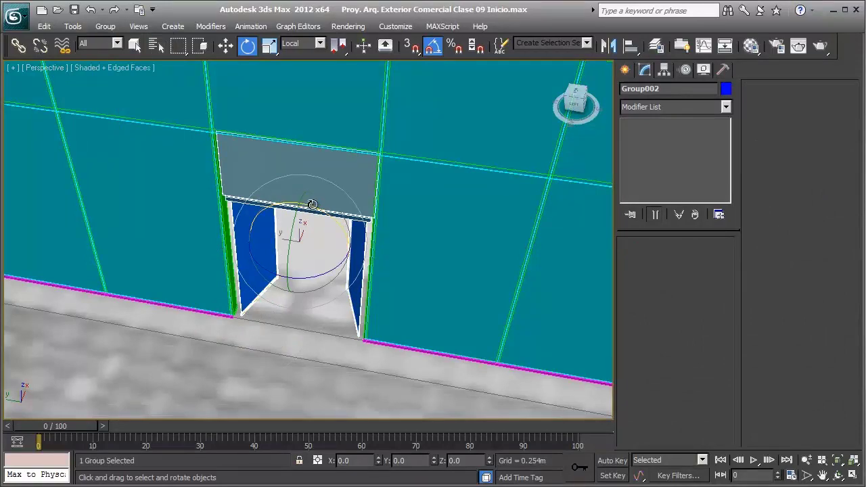
scroll(321, 195, "down", 1)
scroll(464, 216, "down", 2)
scroll(334, 220, "down", 2)
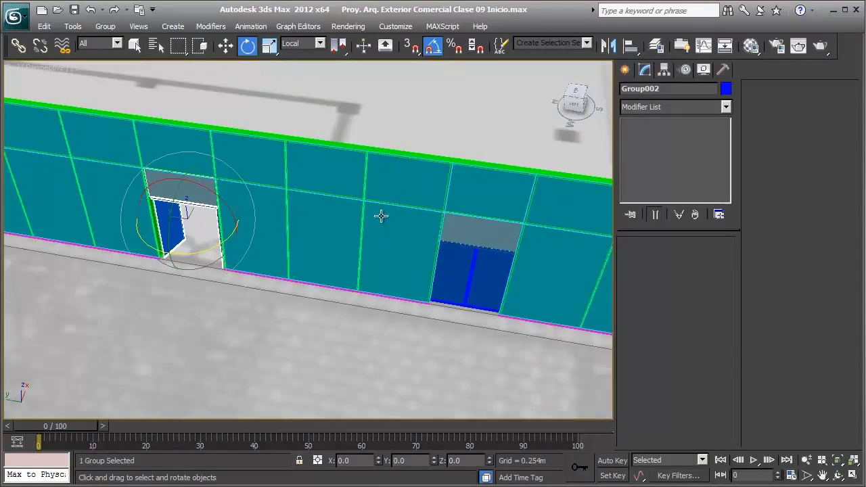
Step: Select Group001 and Group002, then orbit to the doorway and pick the right leaf
left_click(459, 259)
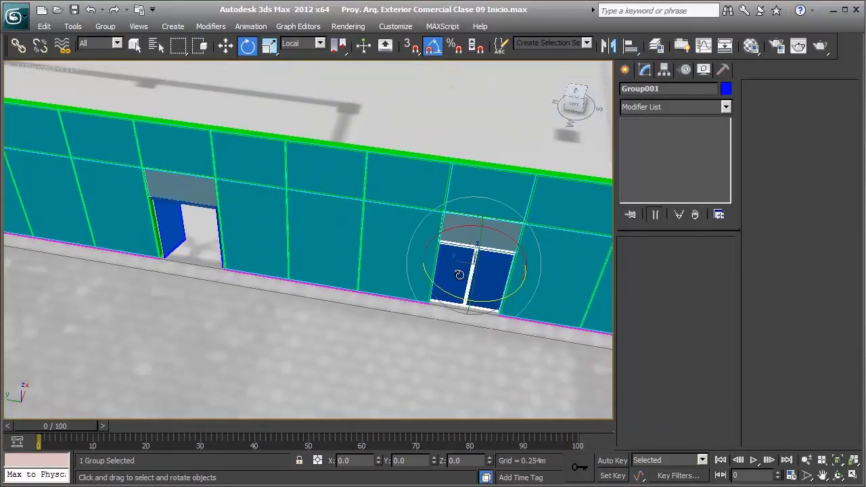
left_click(178, 196)
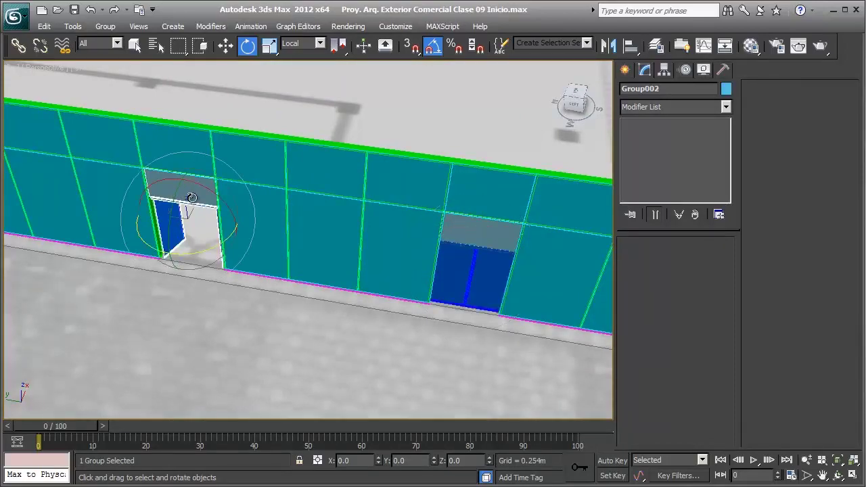
scroll(319, 212, "up", 3)
scroll(363, 185, "up", 2)
scroll(391, 151, "up", 2)
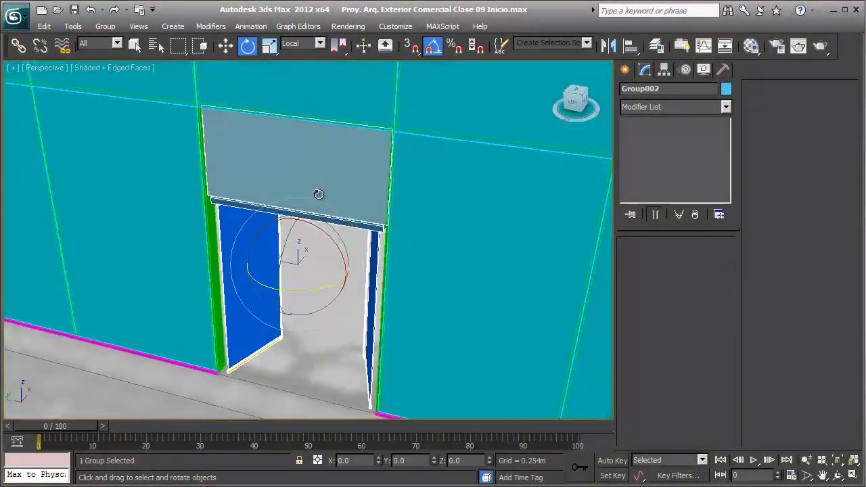
middle_click_drag(391, 150, 319, 199, "alt")
left_click(321, 199)
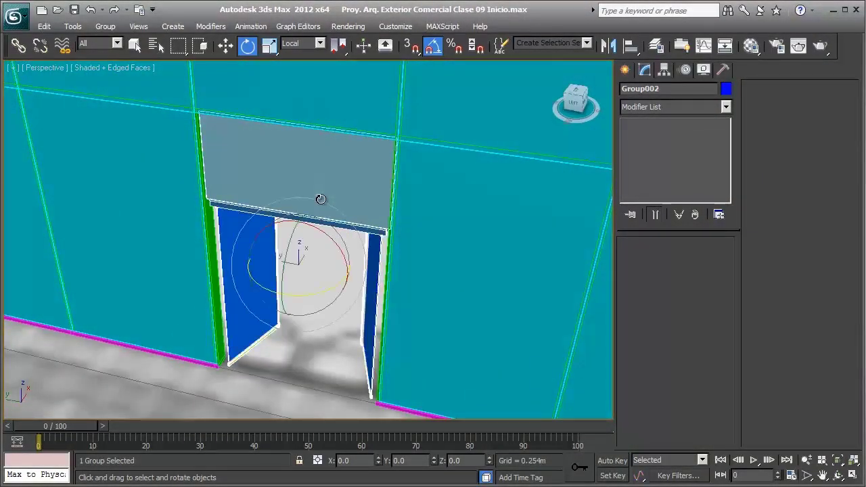
left_click(320, 199)
Step: Undo the two door-leaf rotations so both leaves stand closed
key("ctrl+z")
key("ctrl+z")
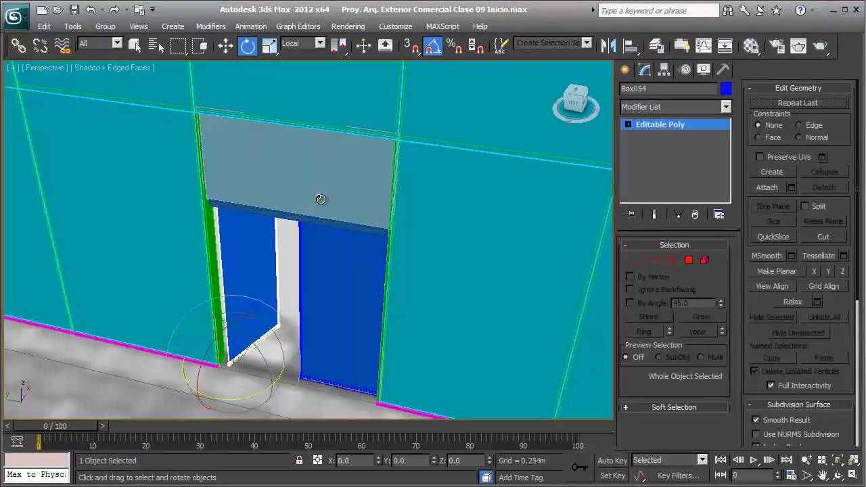
key("ctrl+z")
key("ctrl+z")
scroll(317, 203, "down", 5)
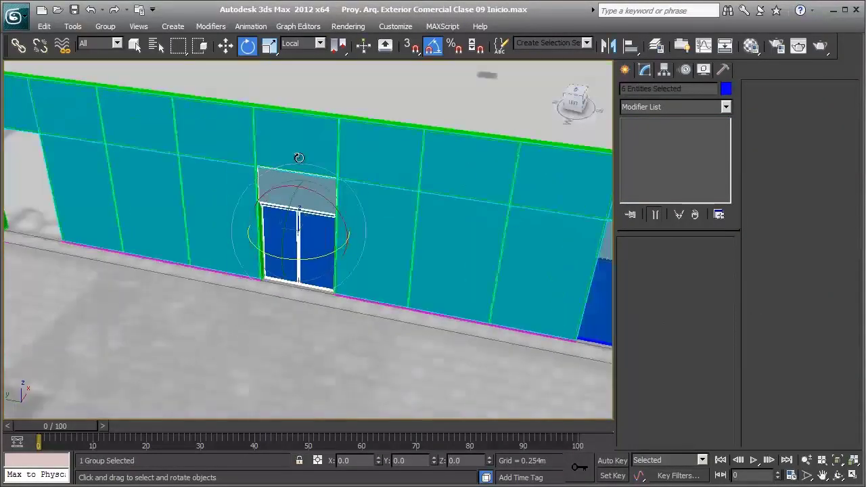
Step: Zoom out and orbit to view both storefront facades
middle_click_drag(370, 180, 236, 170, "alt")
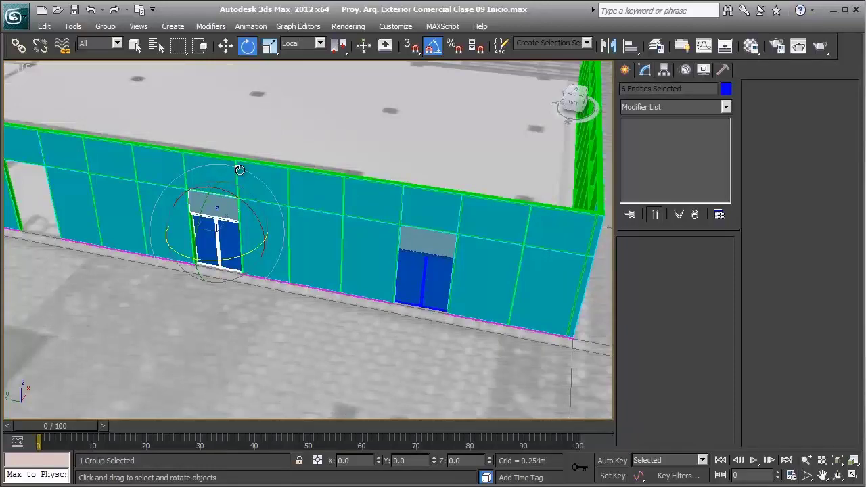
middle_click_drag(239, 169, 524, 232)
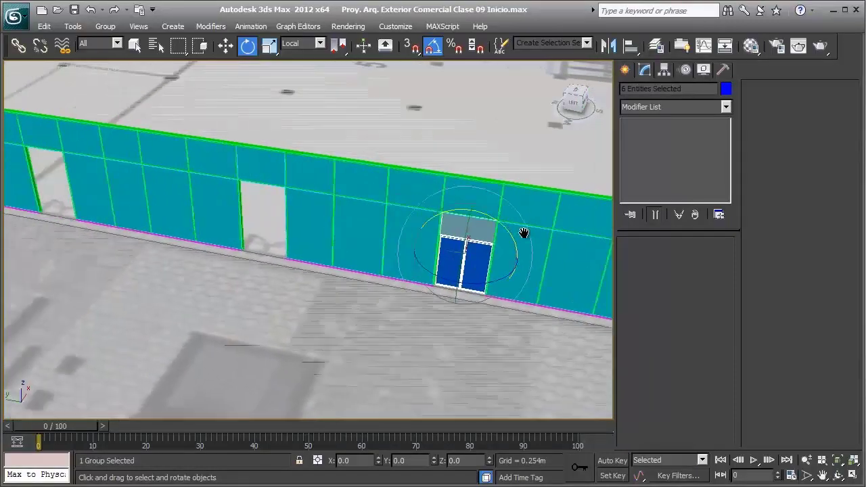
scroll(523, 233, "down", 3)
scroll(535, 230, "down", 3)
middle_click_drag(29, 193, 136, 206)
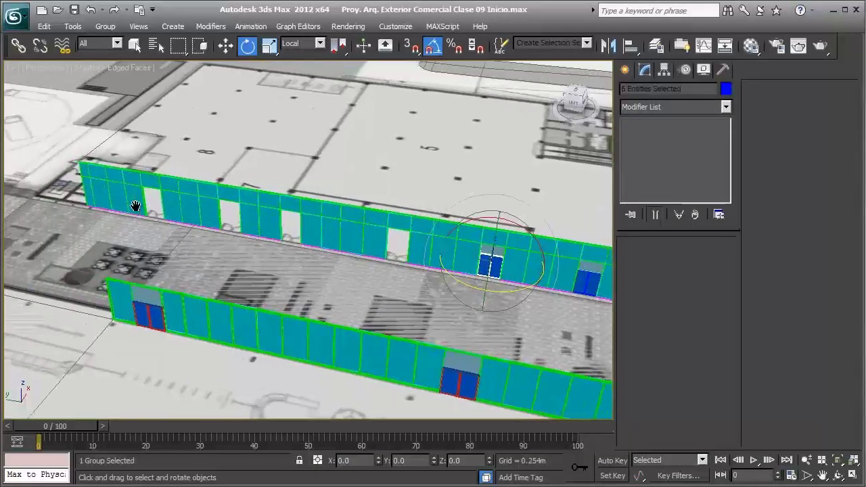